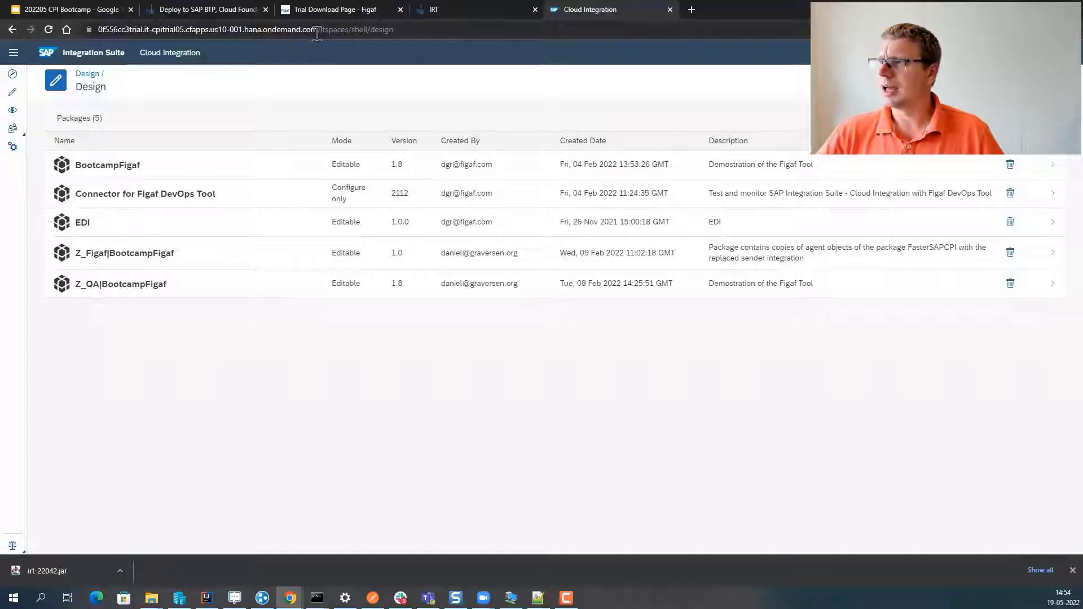
# - Copy the tenant host from the browser address bar and start a new agent in IRT
pyautogui.moveTo(318, 29); pyautogui.dragTo(102, 29)
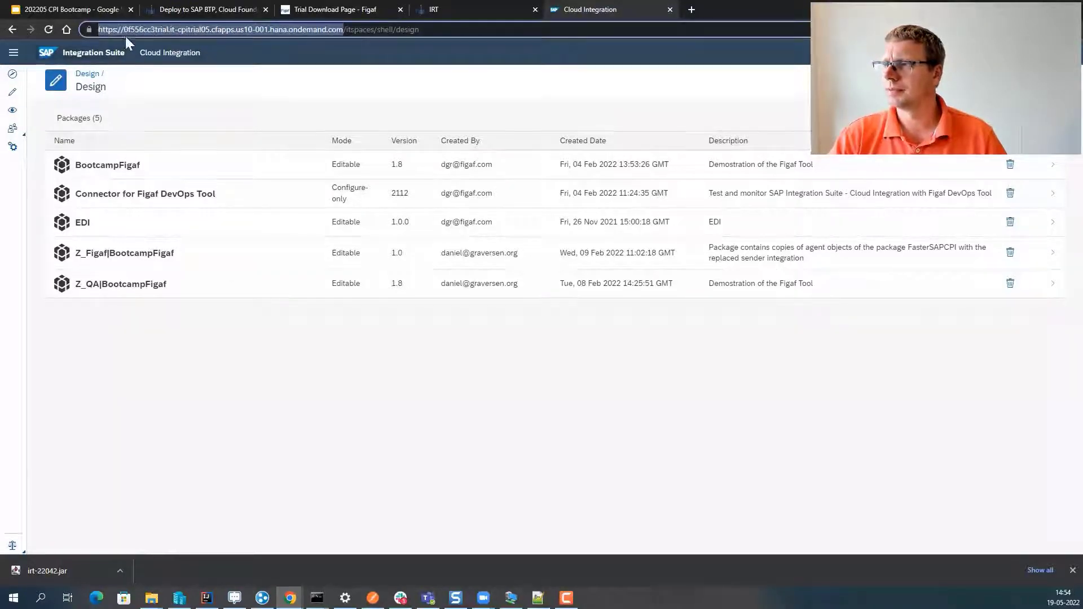
pyautogui.doubleClick(127, 30)
pyautogui.moveTo(127, 29); pyautogui.dragTo(341, 29)
pyautogui.hotkey('ctrl', 'c')
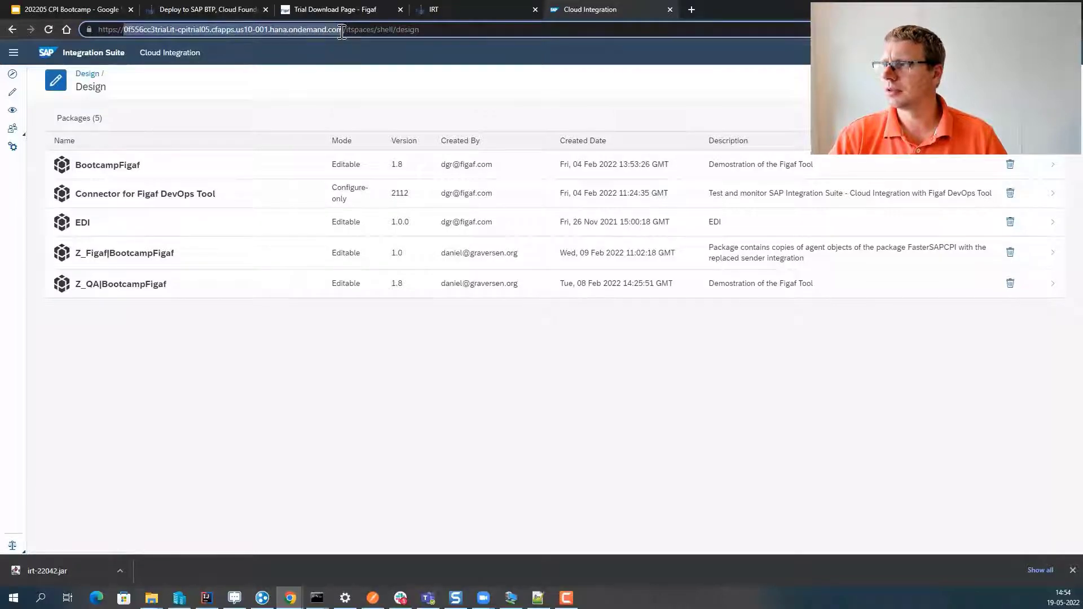
pyautogui.click(450, 5)
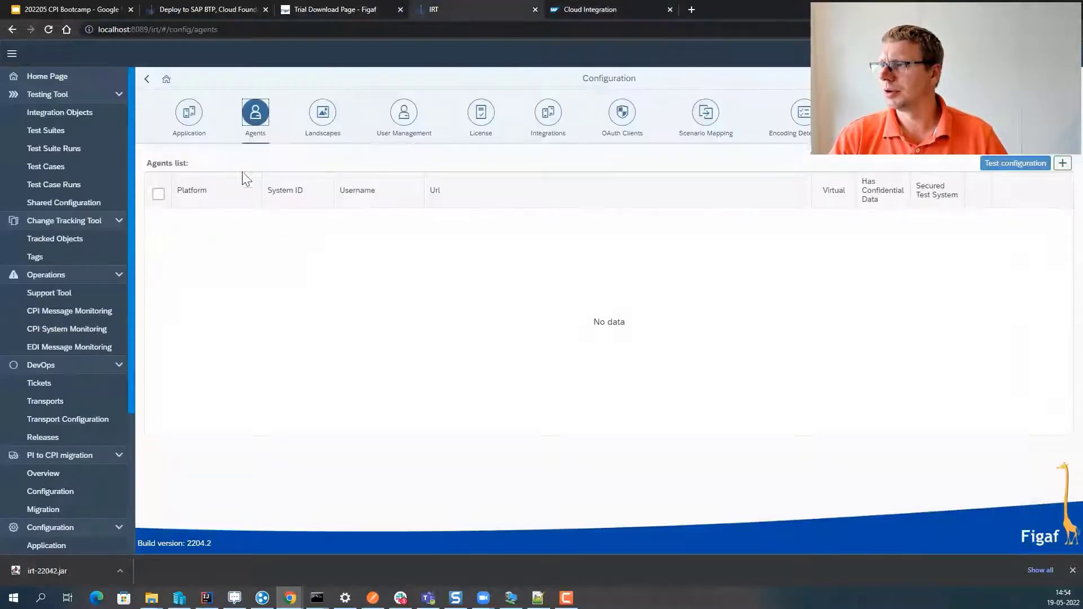
pyautogui.click(1063, 163)
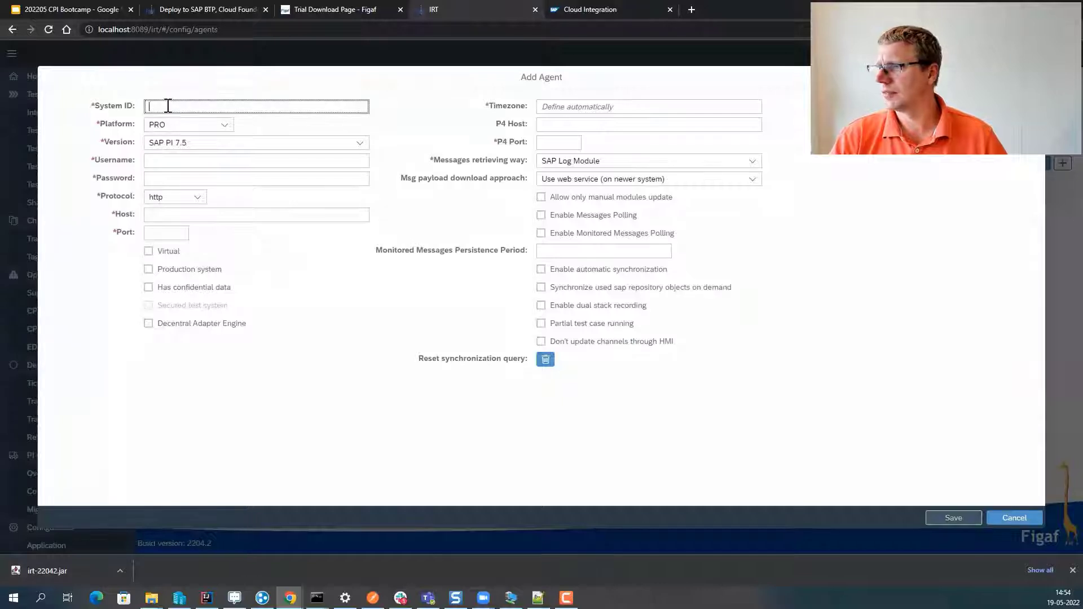
# - Enter System ID dev, platform CPI, the pasted tenant host and the account username
pyautogui.write('de')
pyautogui.press('Tab')
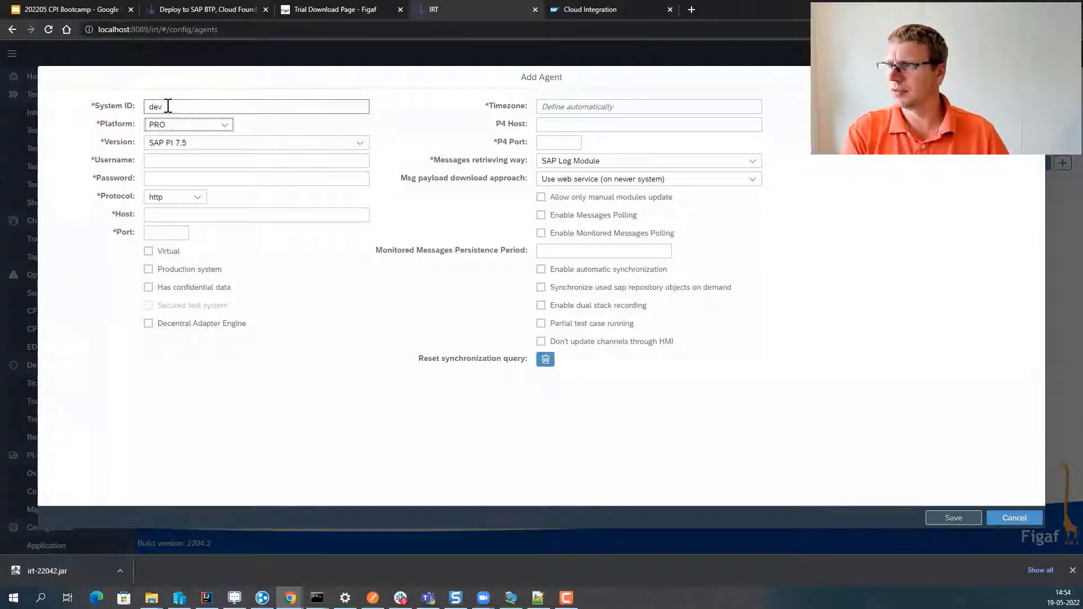
pyautogui.press('c')
pyautogui.press('Tab')
pyautogui.press('Tab')
pyautogui.press('Tab')
pyautogui.press('Tab')
pyautogui.hotkey('ctrl', 'v')
pyautogui.hotkey('shift', 'Tab')
pyautogui.hotkey('shift', 'Tab')
pyautogui.hotkey('shift', 'Tab')
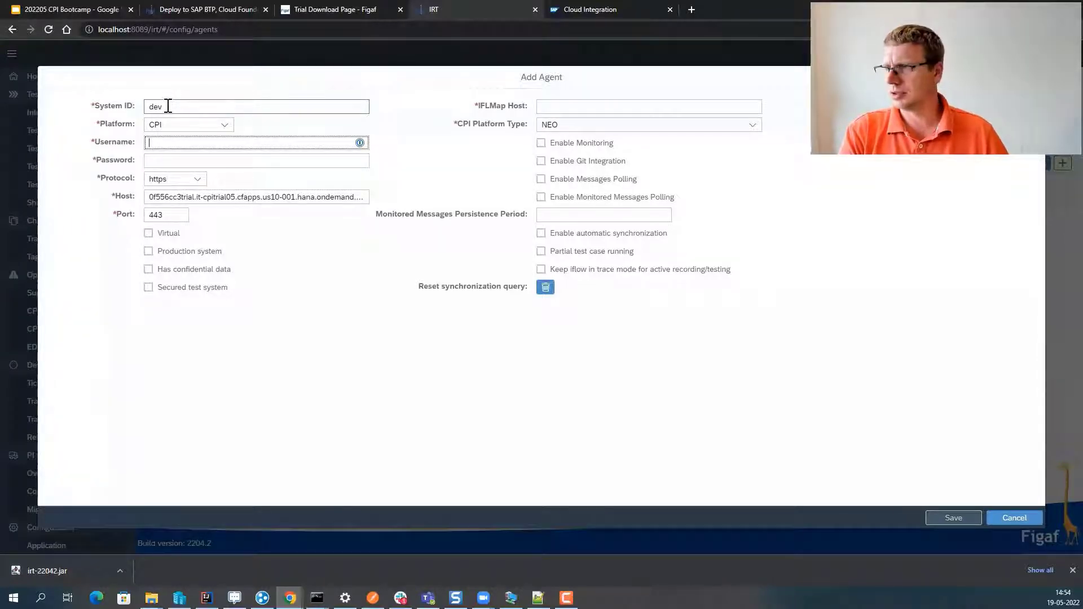
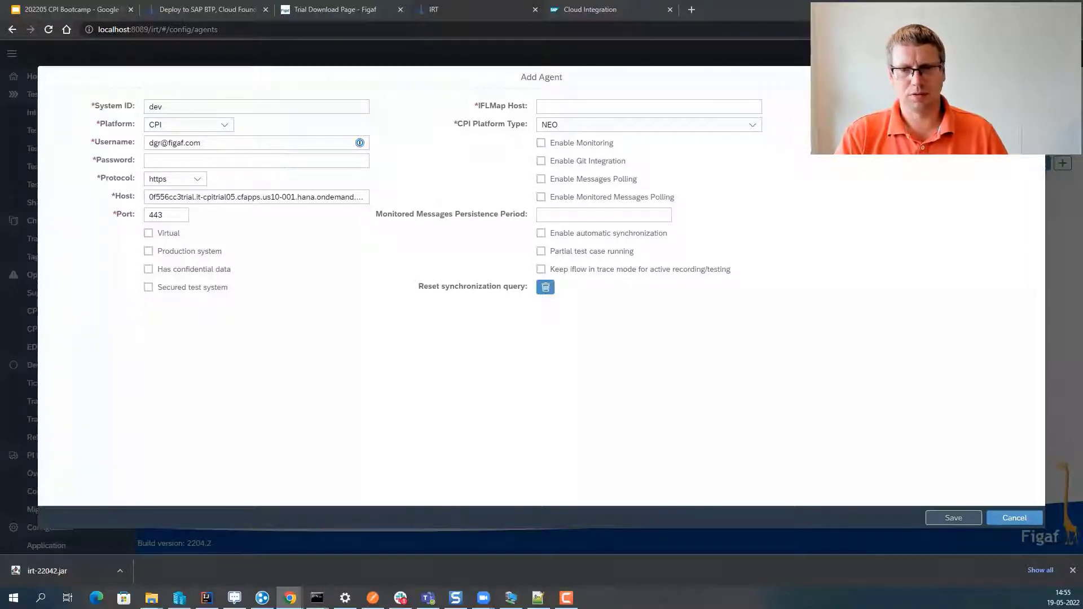
# - Fill in the account password and bring up the CPI platform type choices
pyautogui.hotkey('alt', 'Tab')
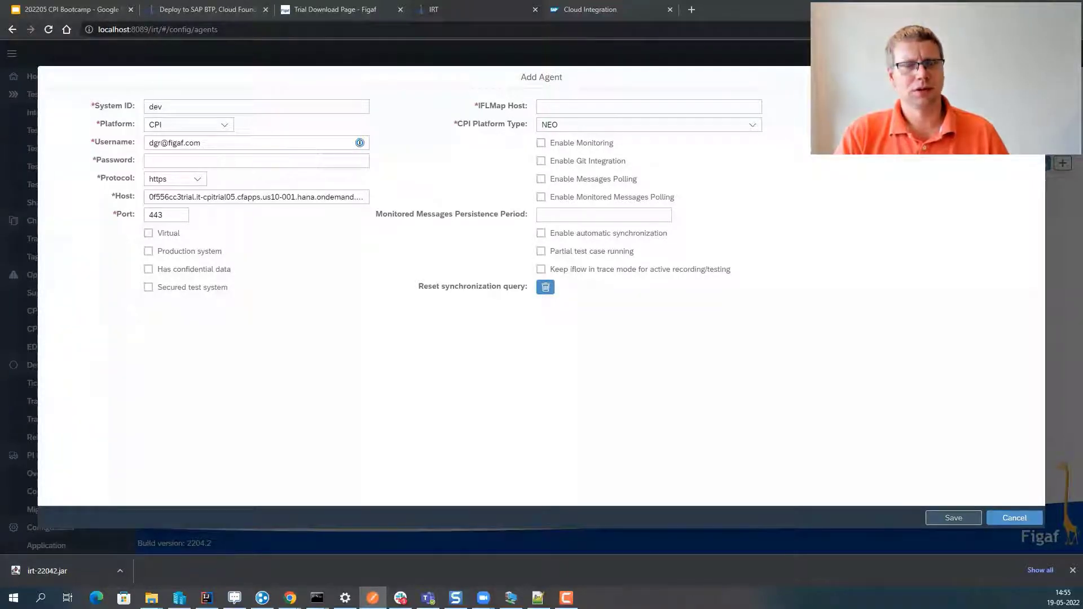
pyautogui.hotkey('alt', 'Tab')
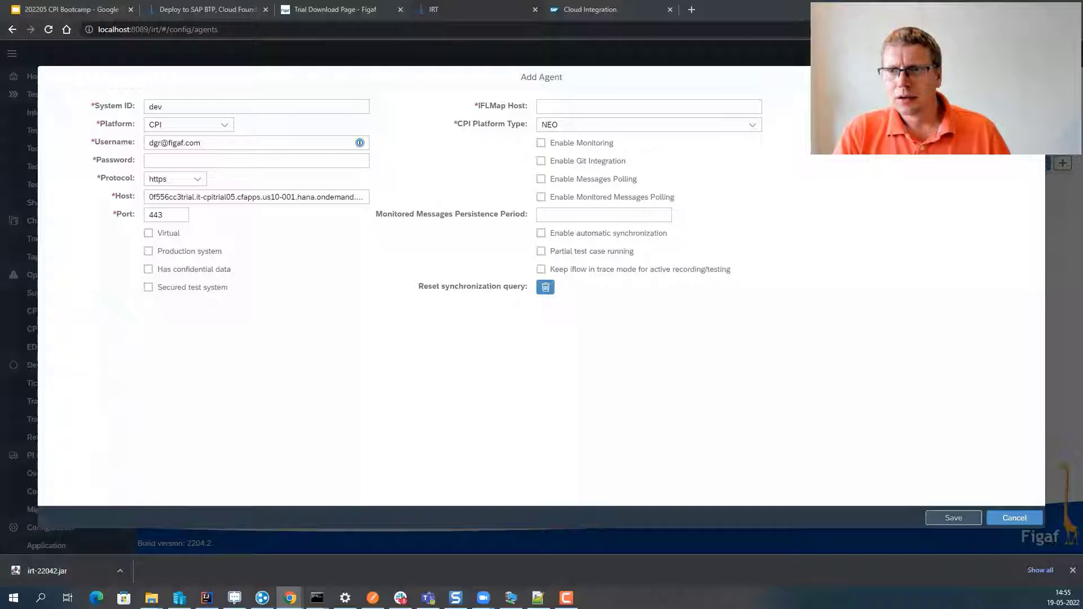
pyautogui.click(232, 159)
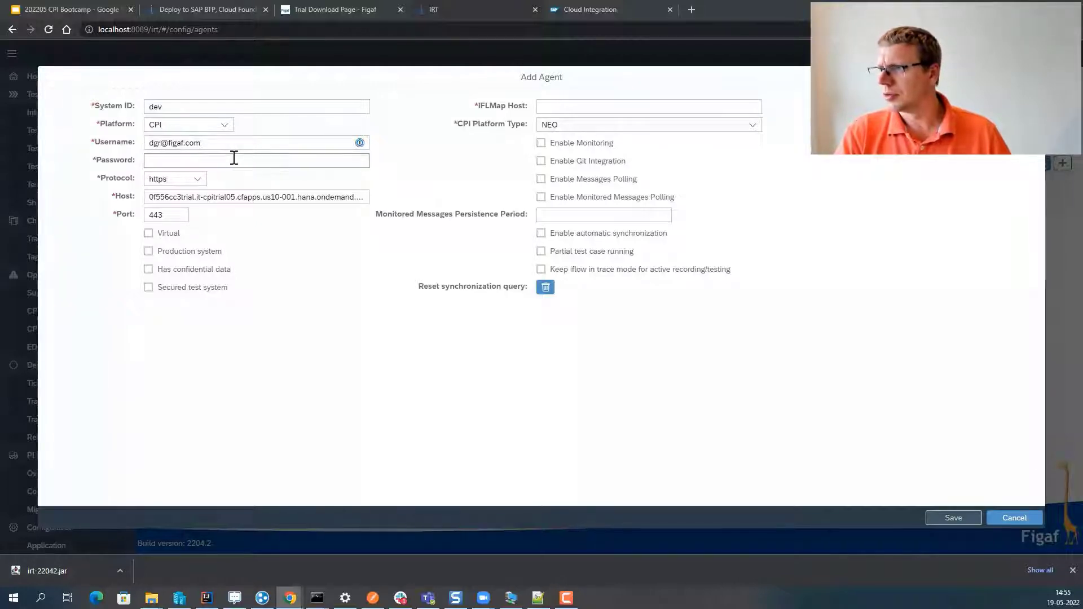
pyautogui.hotkey('ctrl', 'v')
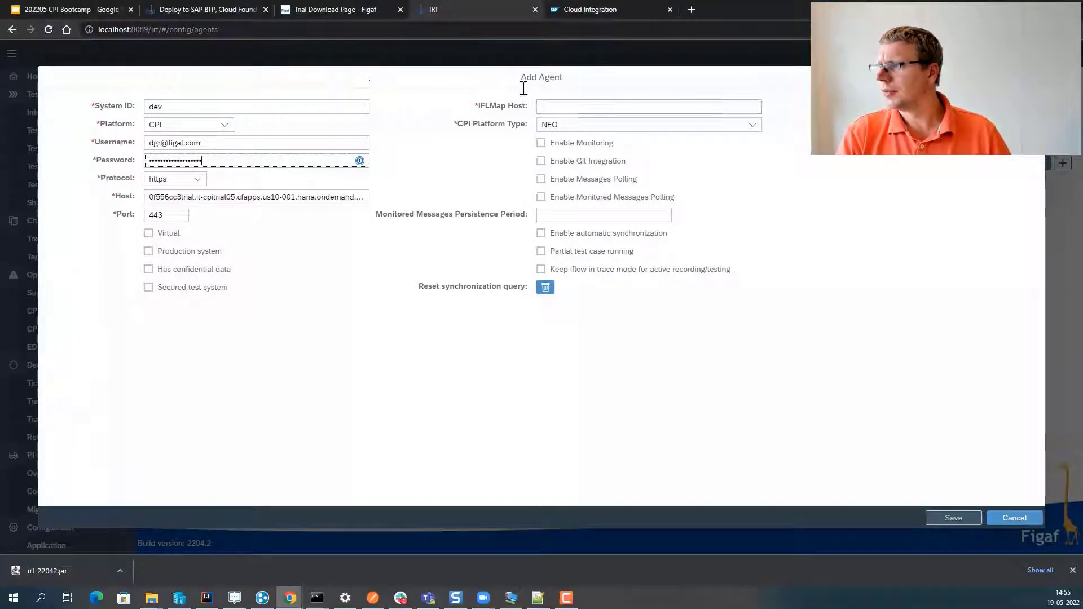
pyautogui.click(565, 131)
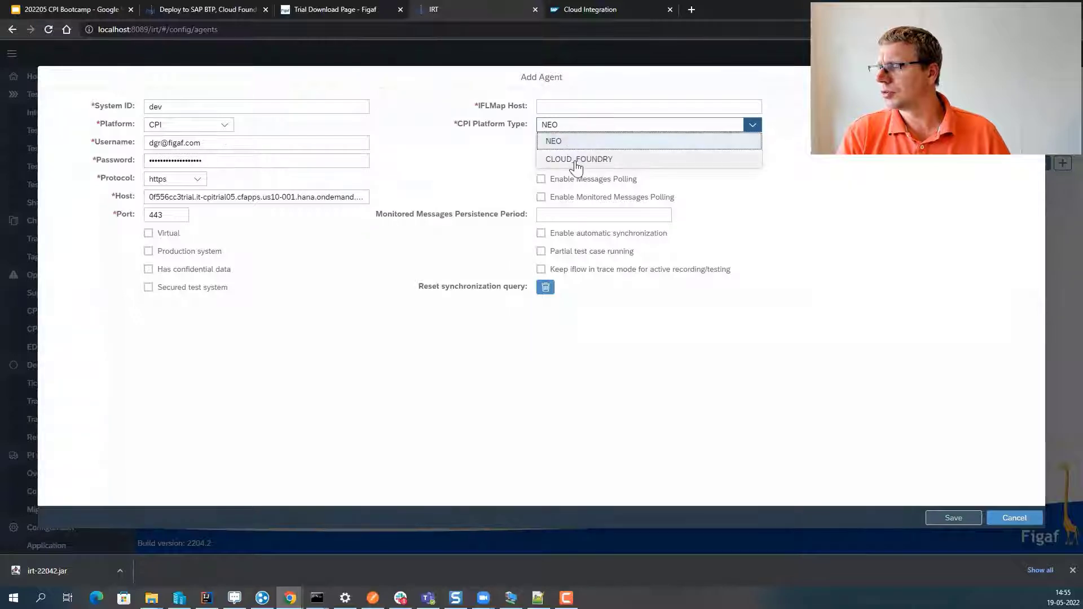
# - Set platform type CLOUD_FOUNDRY and copy the Latency Test runtime host from Manage Integration Content
pyautogui.click(576, 160)
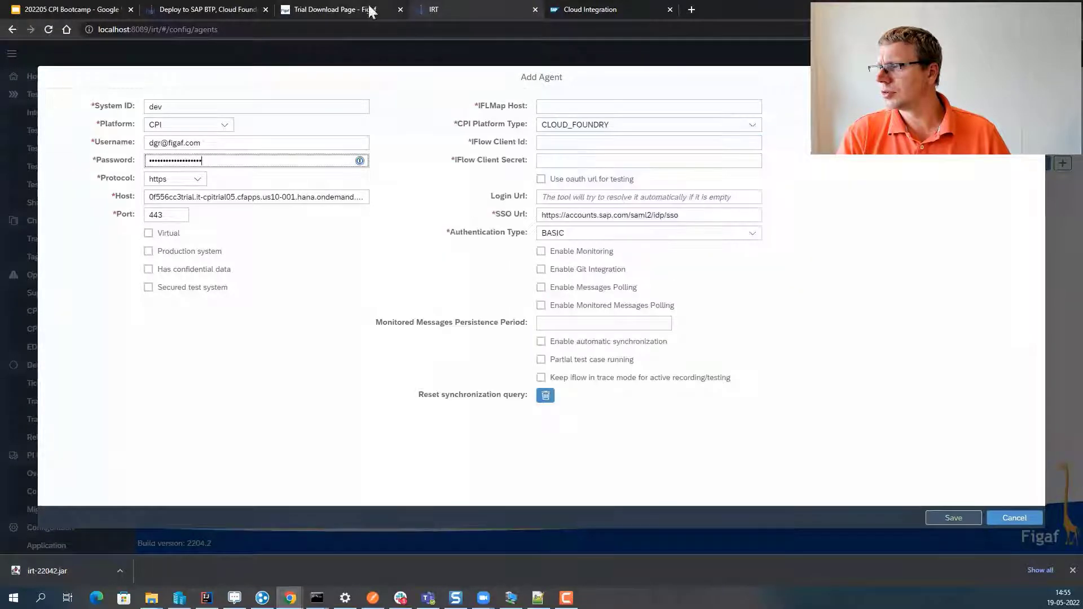
pyautogui.click(578, 9)
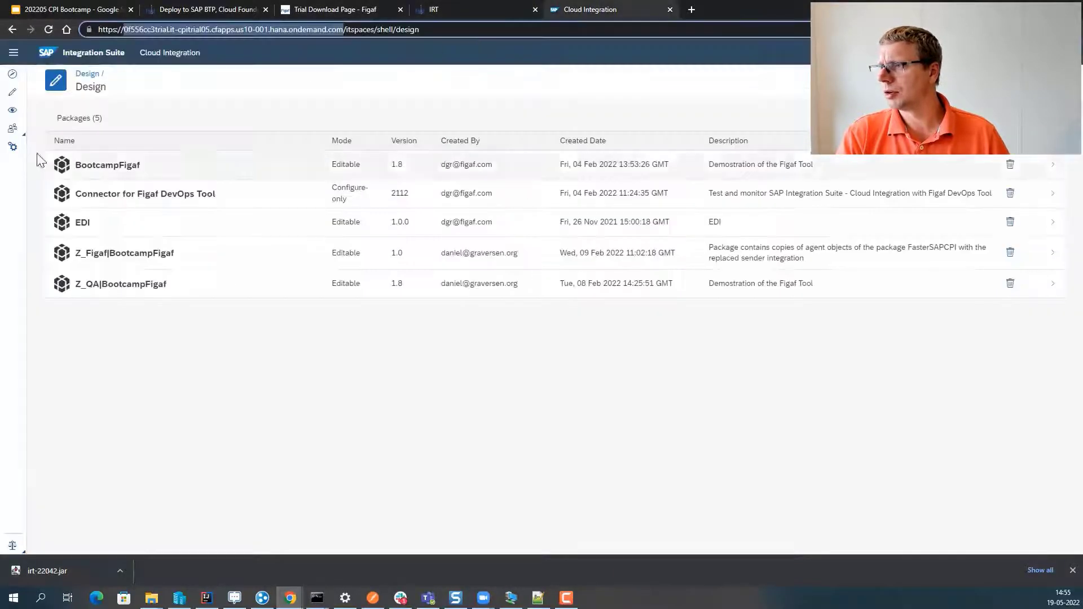
pyautogui.click(12, 110)
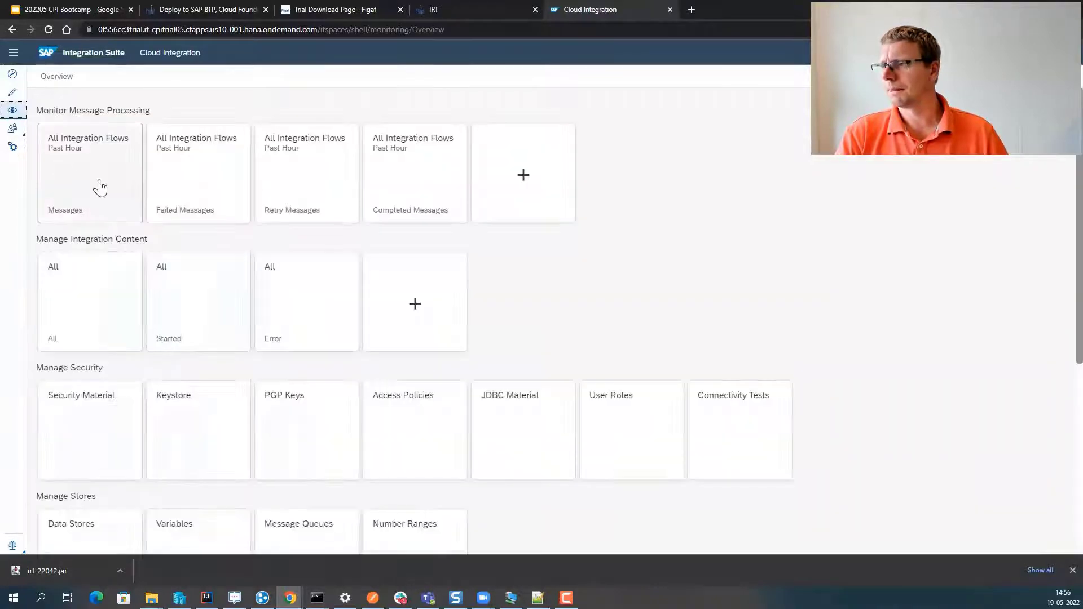
pyautogui.click(92, 301)
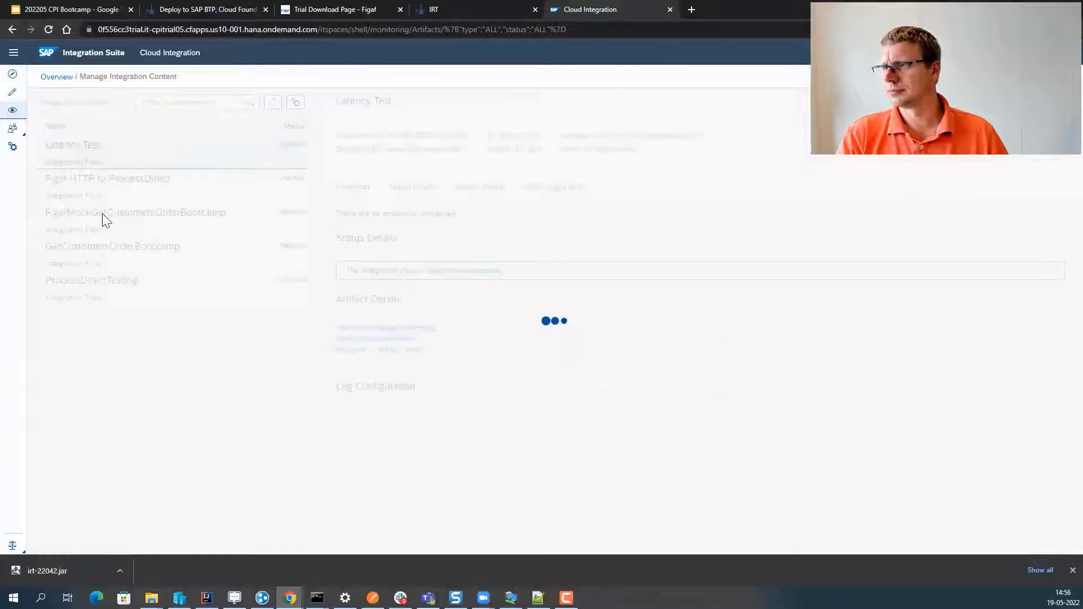
pyautogui.moveTo(379, 222); pyautogui.dragTo(684, 222)
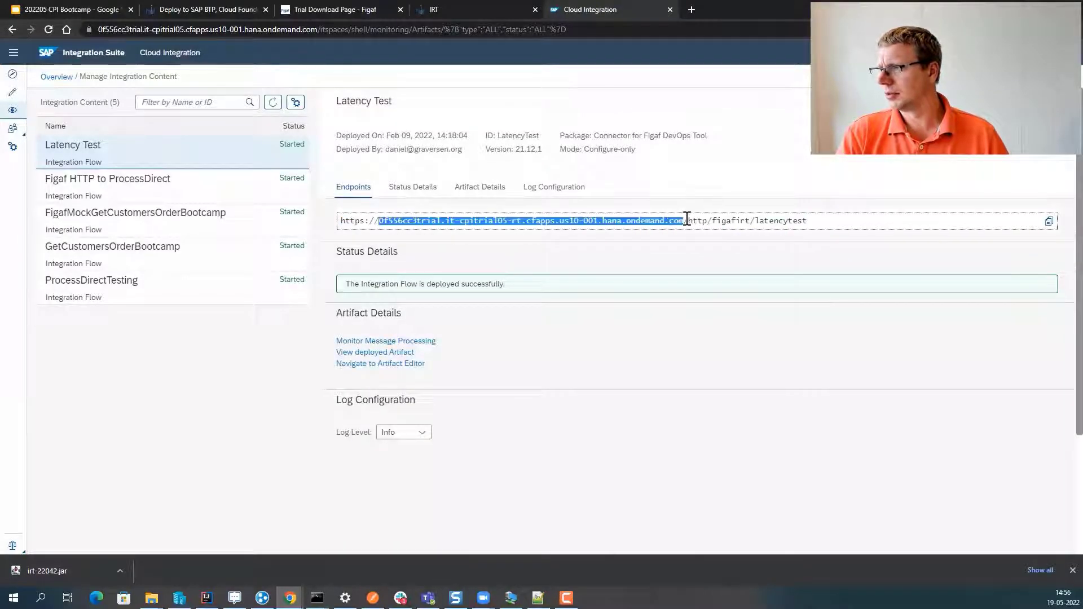
pyautogui.hotkey('ctrl', 'c')
pyautogui.click(451, 10)
pyautogui.click(599, 111)
pyautogui.hotkey('ctrl', 'v')
pyautogui.click(599, 143)
pyautogui.write('123')
pyautogui.click(564, 160)
pyautogui.write('123')
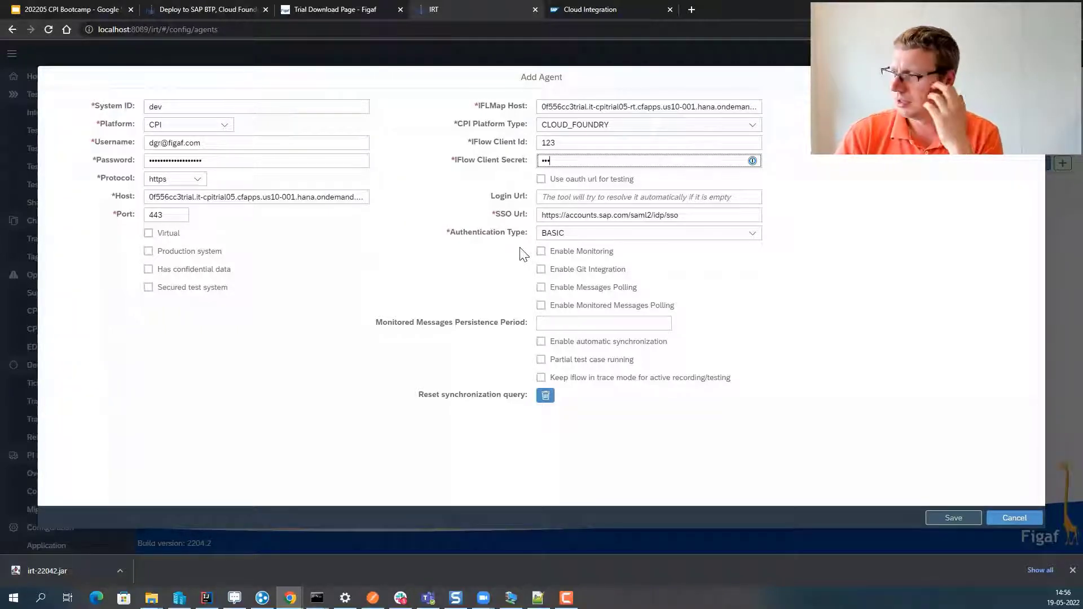
# - Enable monitoring and save the dev CPI agent
pyautogui.click(542, 254)
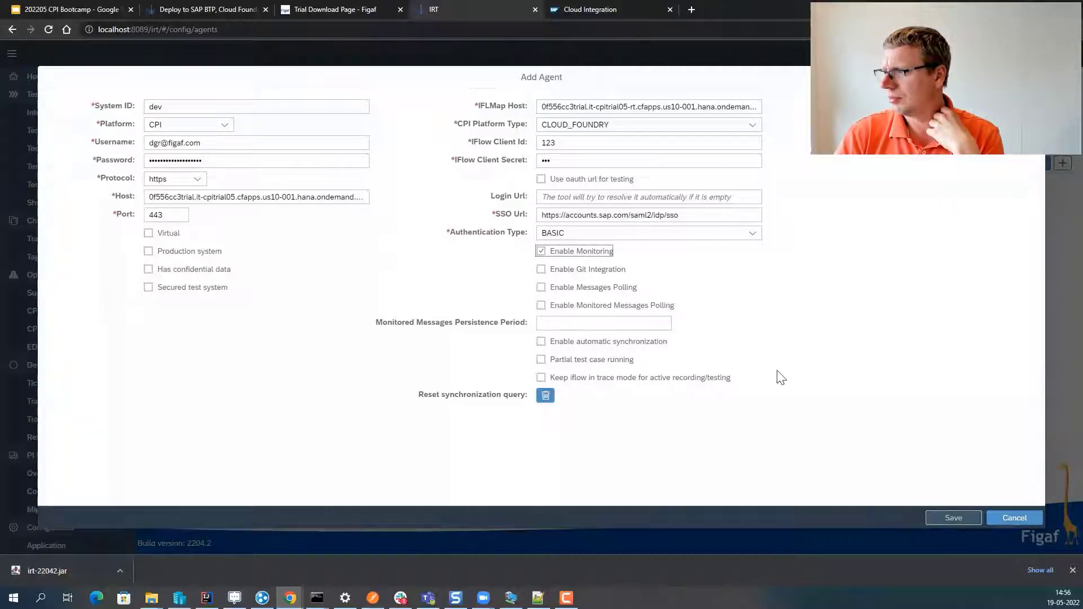
pyautogui.click(944, 524)
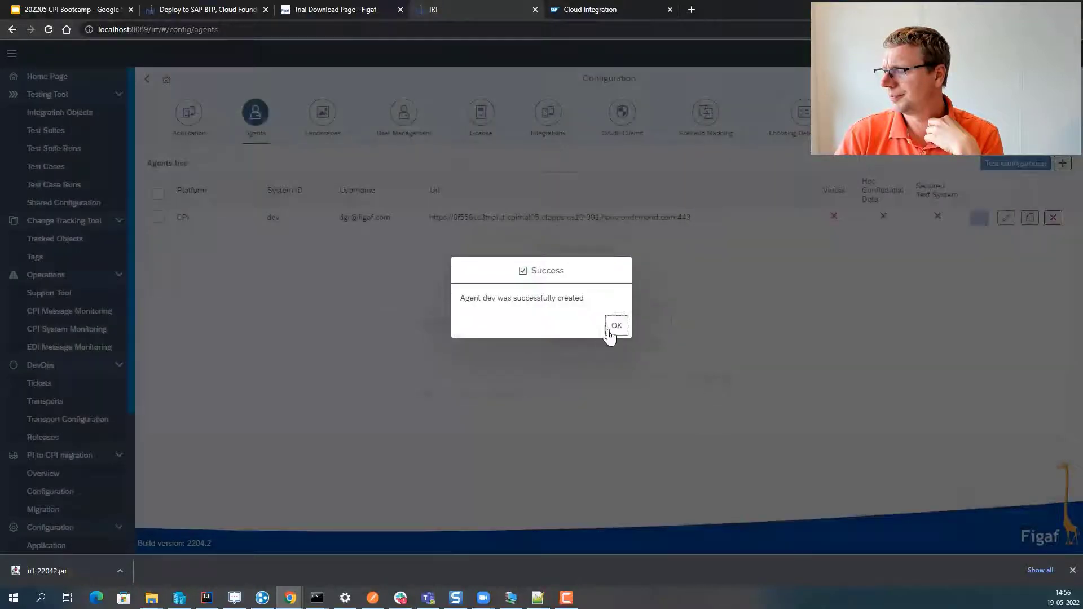
pyautogui.click(610, 330)
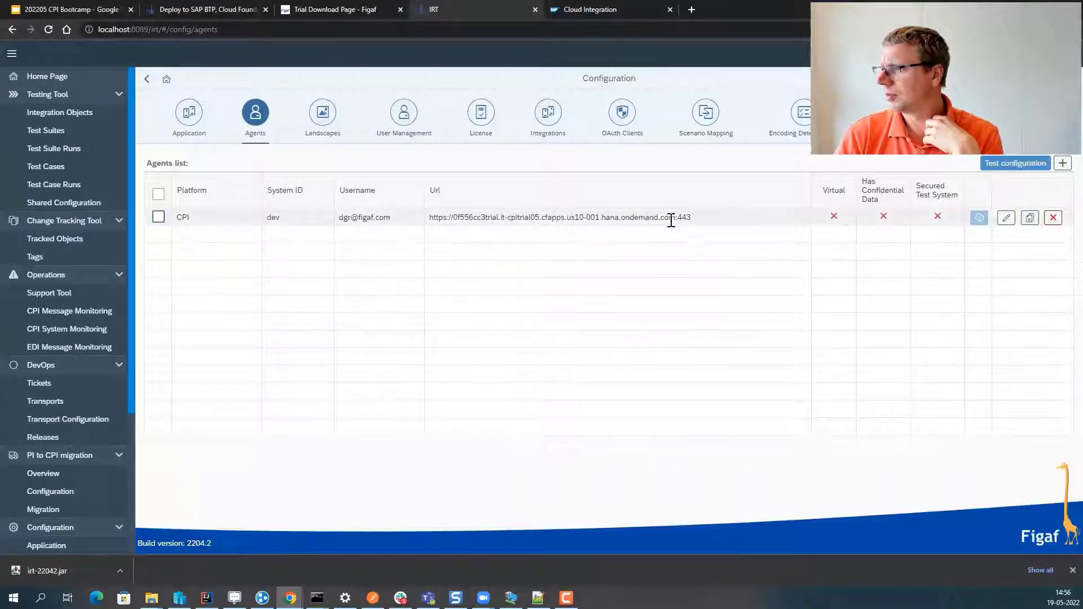
# - Run the dev agent's connection test, confirming Web and Public API access
pyautogui.click(159, 217)
pyautogui.click(1008, 164)
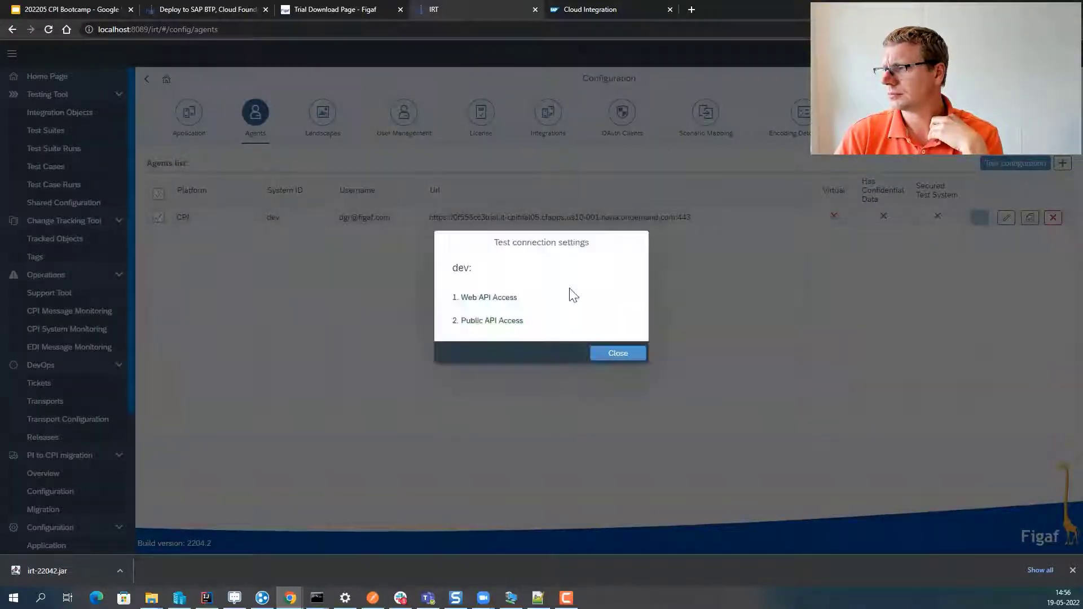
pyautogui.click(616, 353)
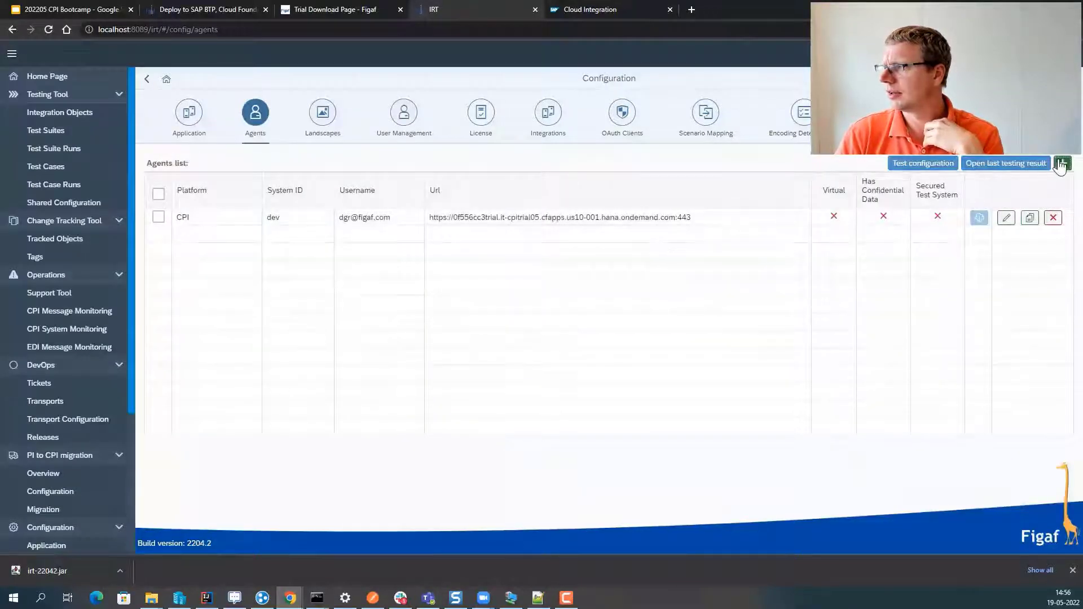
pyautogui.click(1063, 163)
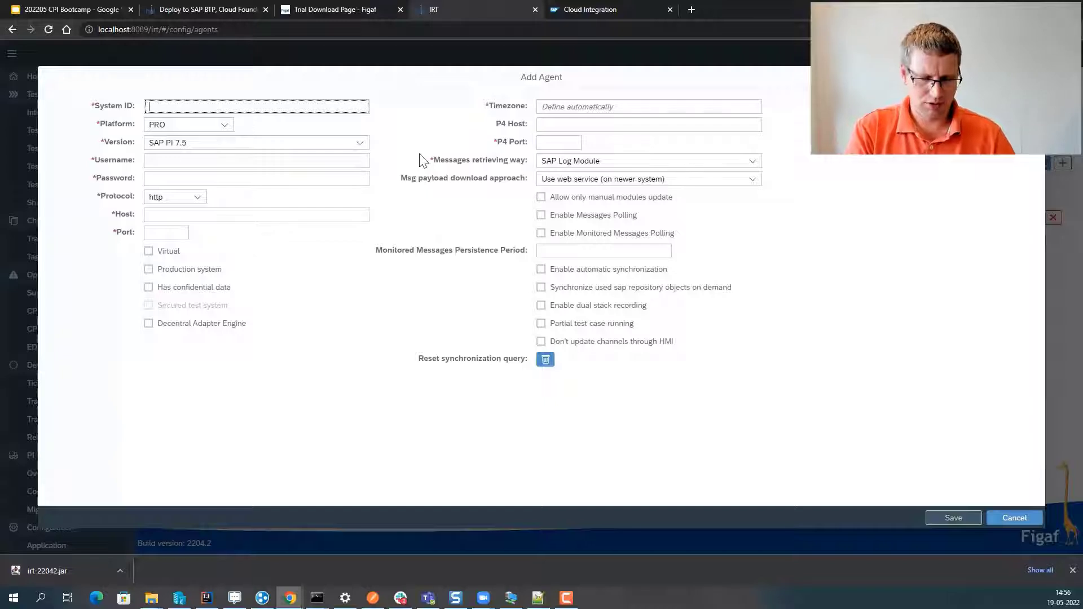
# - Enter System ID CPI TEST, platform CPI and the account username
pyautogui.write('CPI TEST')
pyautogui.press('Tab')
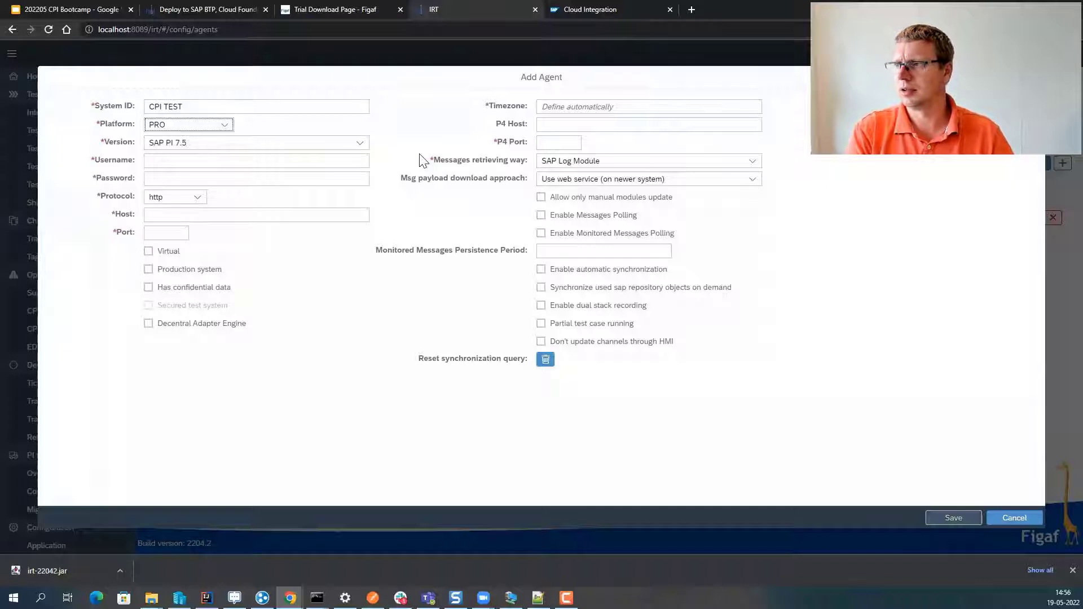
pyautogui.press('c')
pyautogui.press('Tab')
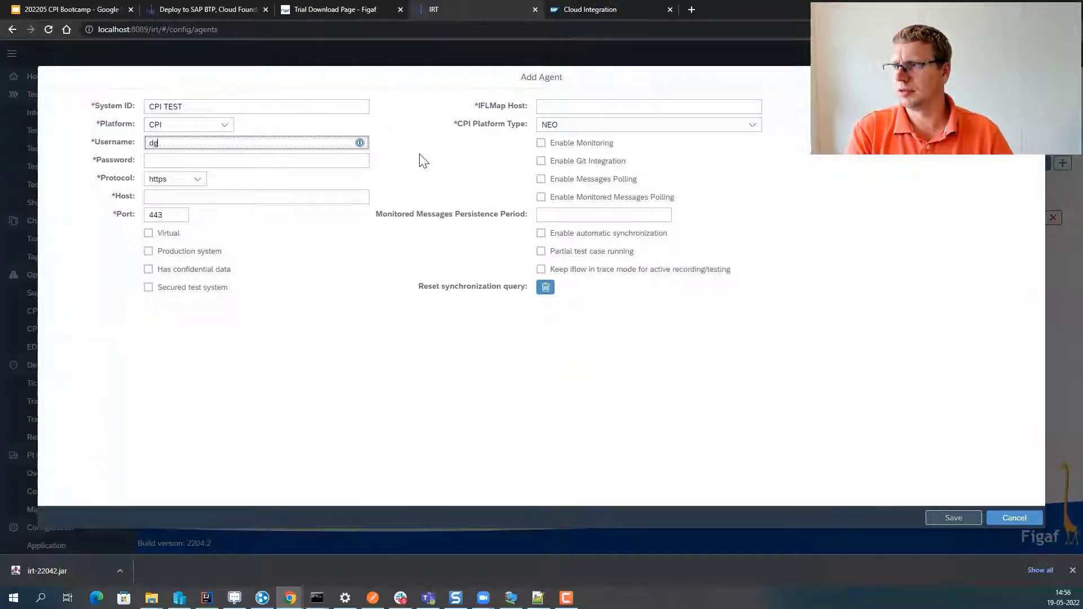
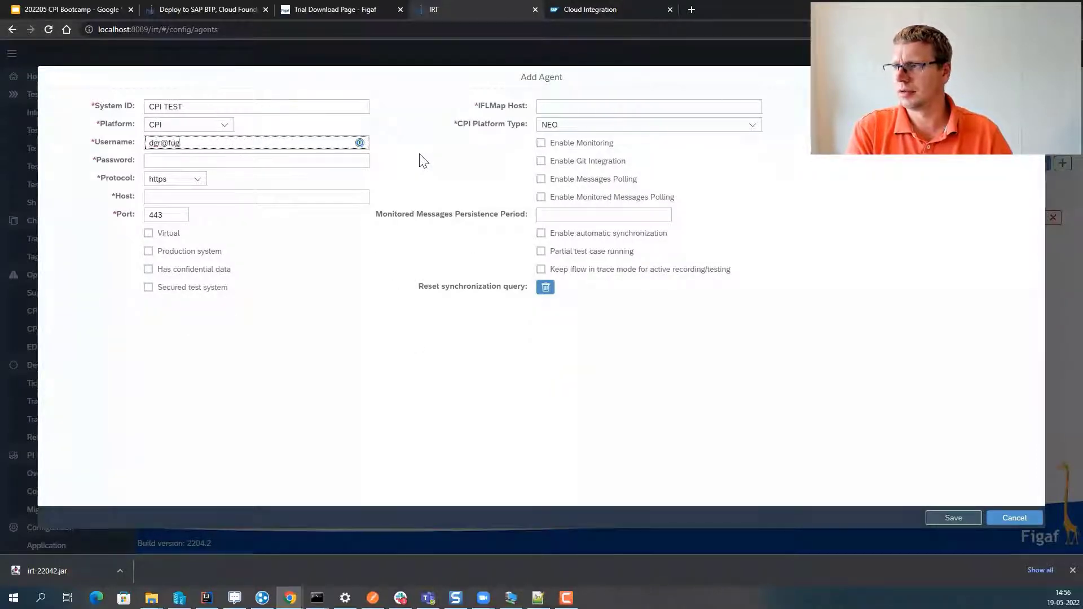
pyautogui.press('Tab')
# - Fill in the account password, replacing a wrongly pasted value
pyautogui.hotkey('ctrl', 'v')
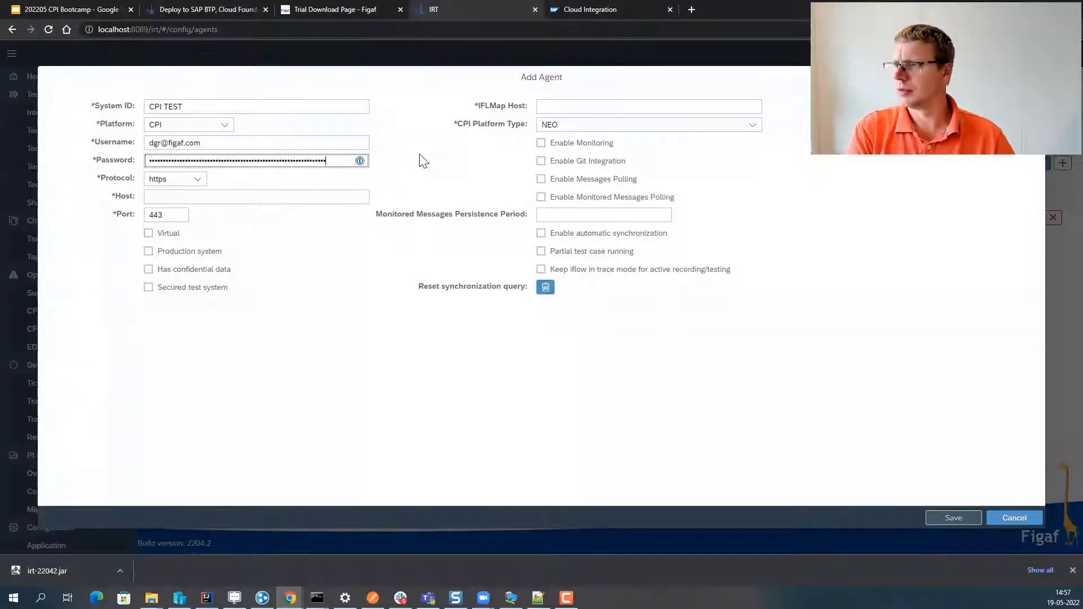
pyautogui.hotkey('ctrl', 'a')
pyautogui.press('BackSpace')
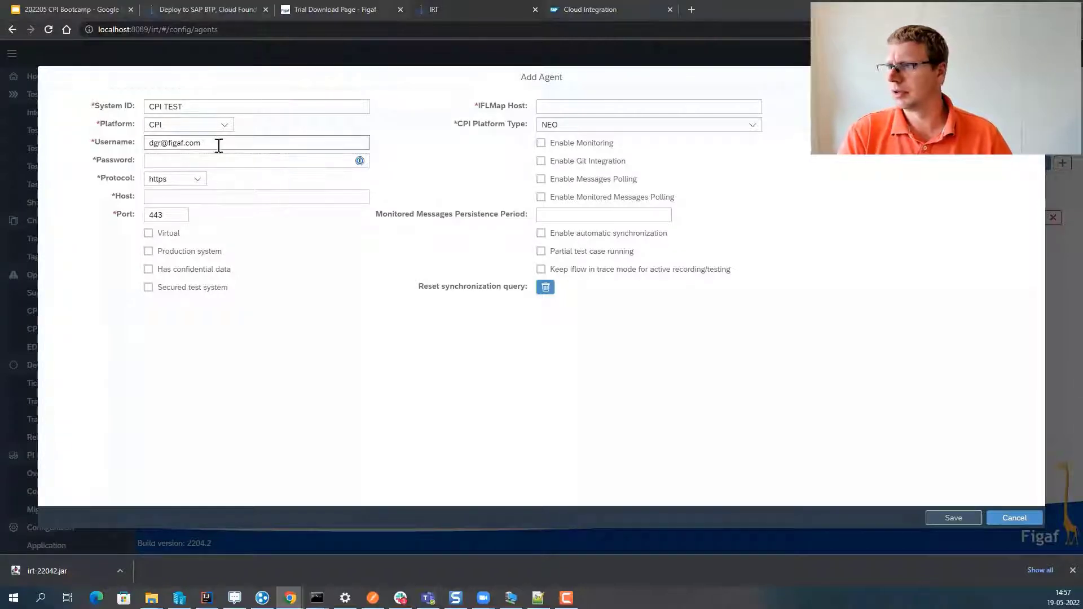
pyautogui.click(223, 170)
pyautogui.click(223, 163)
pyautogui.hotkey('ctrl', 'v')
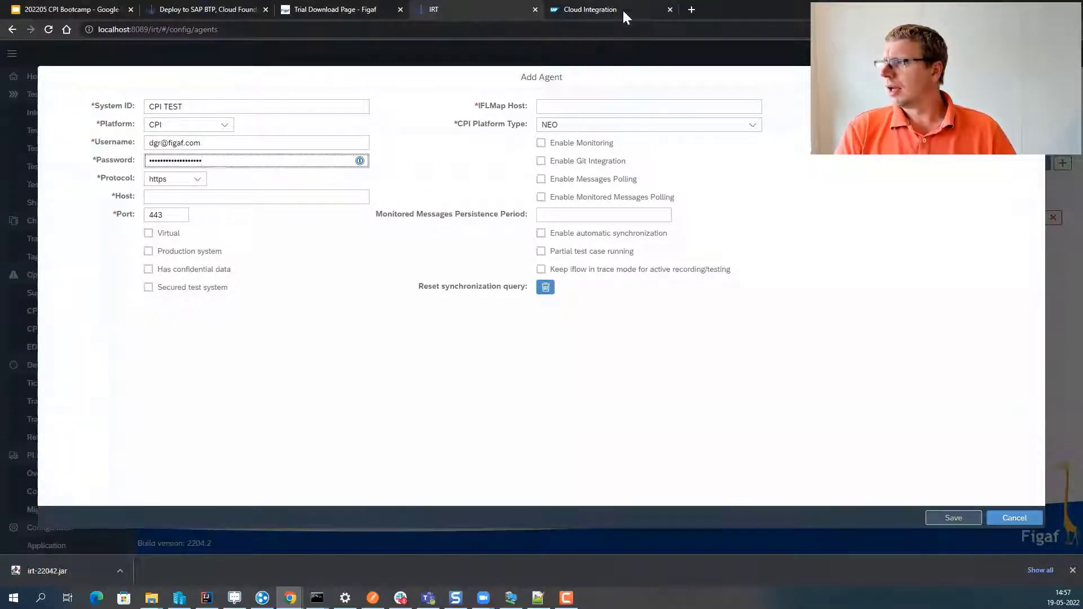
# - Sign in to the SAP Cloud Integration tenant in a new browser tab
pyautogui.click(691, 9)
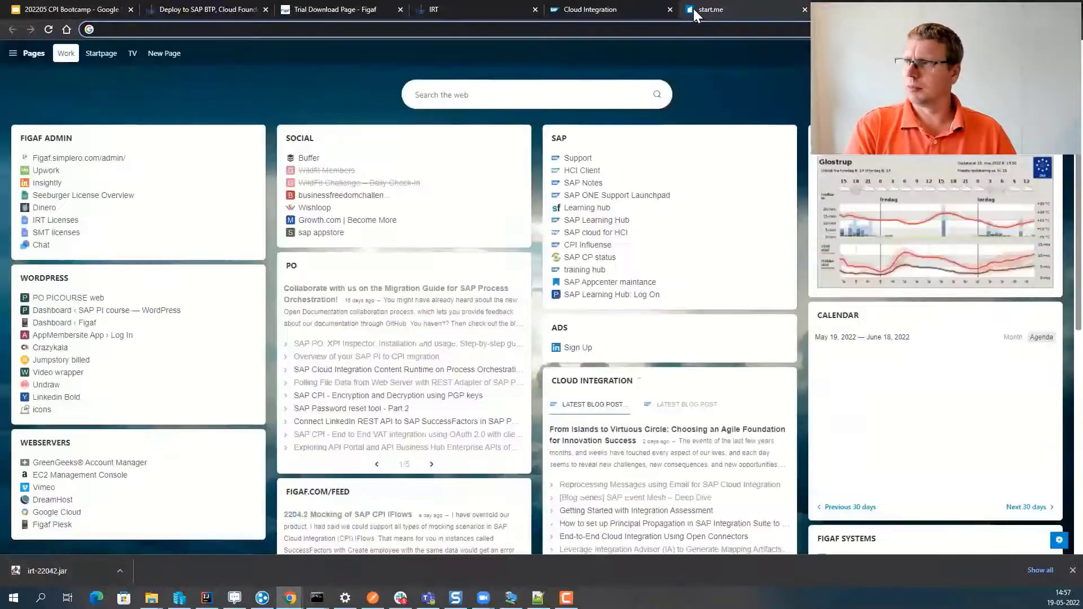
pyautogui.write('o')
pyautogui.press('BackSpace')
pyautogui.write('p')
pyautogui.press('Return')
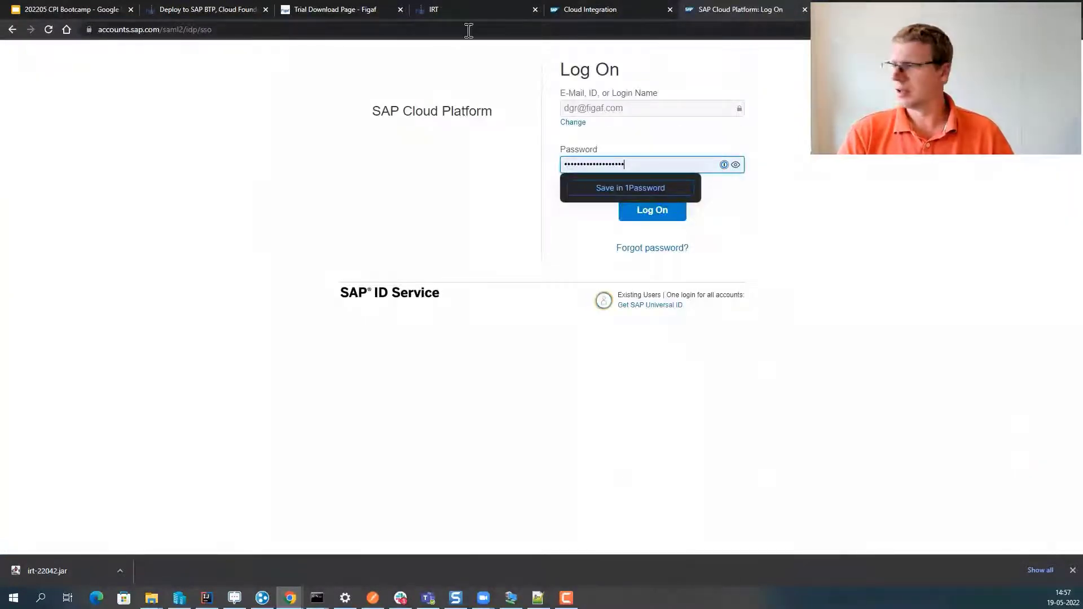
pyautogui.click(655, 214)
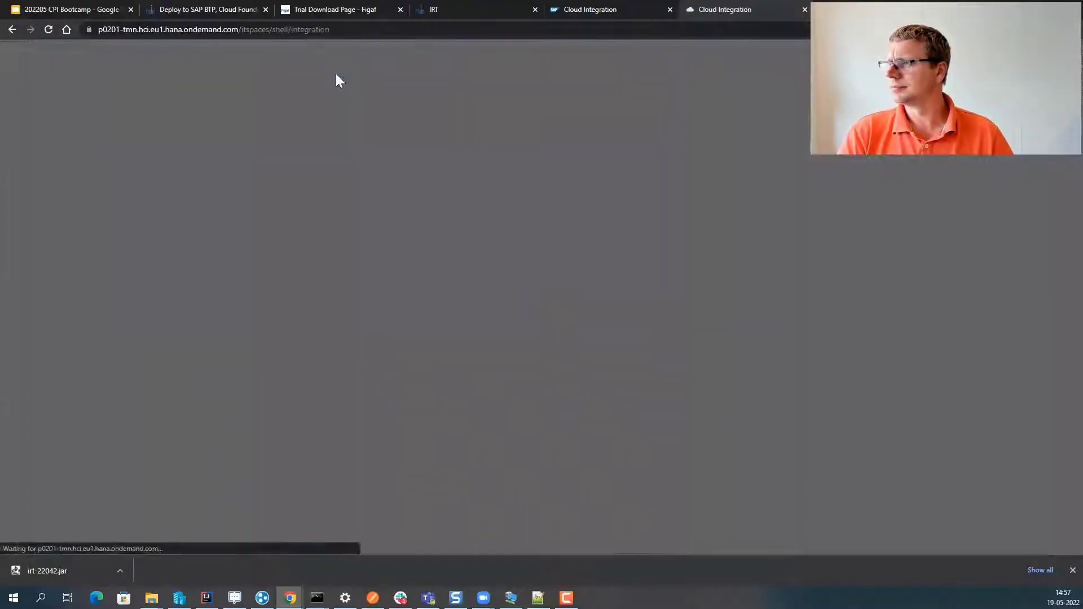
# - Copy p0201-tmn.hci.eu1.hana.ondemand.com from the address bar into the agent's Host field
pyautogui.moveTo(238, 29); pyautogui.dragTo(261, 29)
pyautogui.hotkey('ctrl', 'c')
pyautogui.click(127, 31)
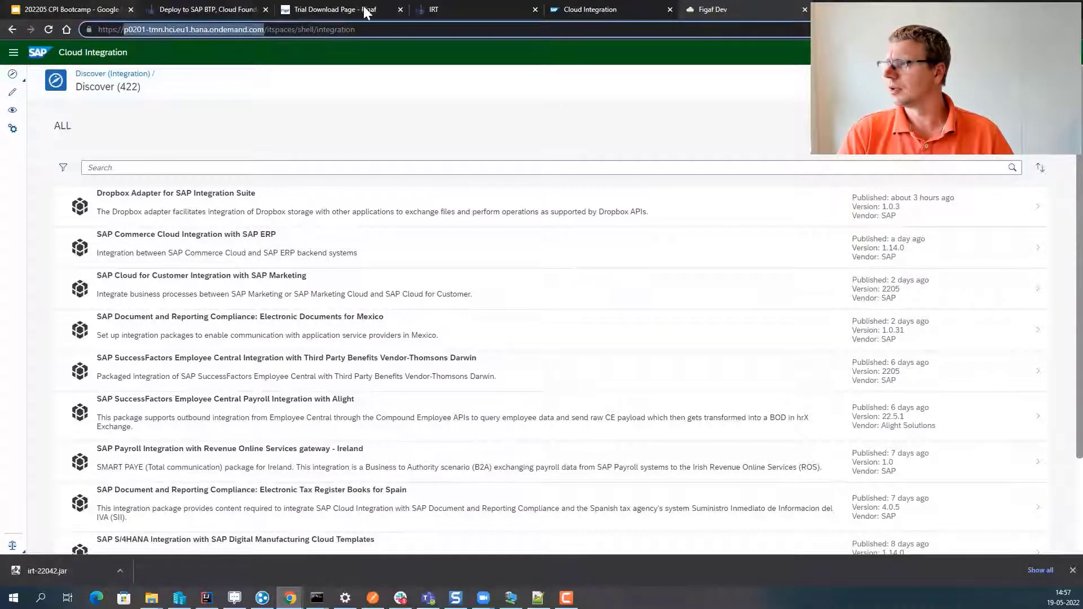
pyautogui.click(442, 7)
pyautogui.click(288, 196)
pyautogui.hotkey('ctrl', 'v')
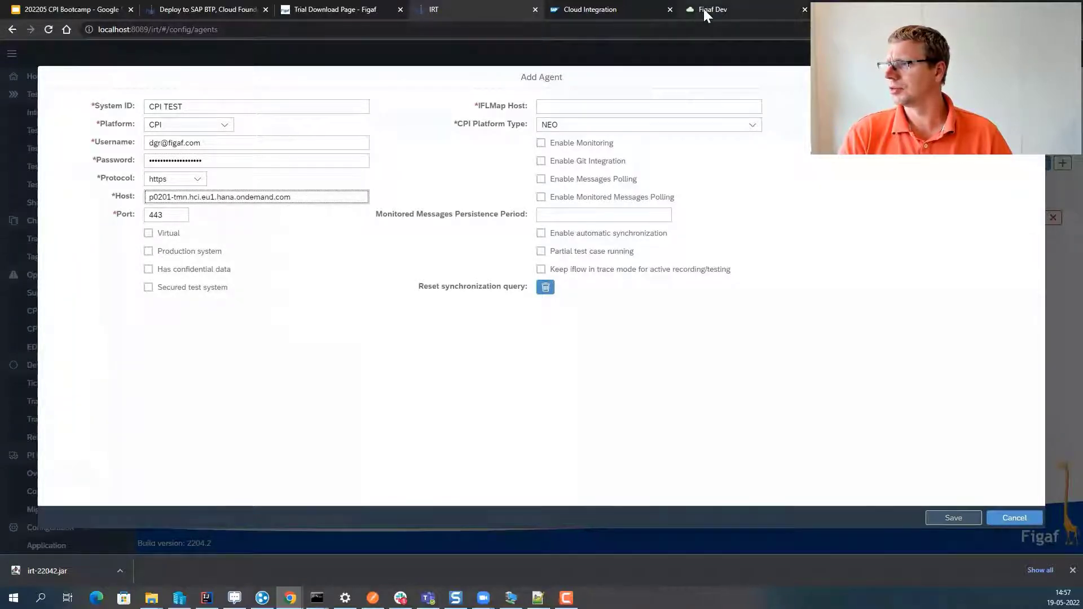
pyautogui.click(677, 10)
# - Put p0201-iflmap.hcisbp.eu1.hana.ondemand.com from an endpoint into IFLMap Host and attempt saving
pyautogui.click(14, 110)
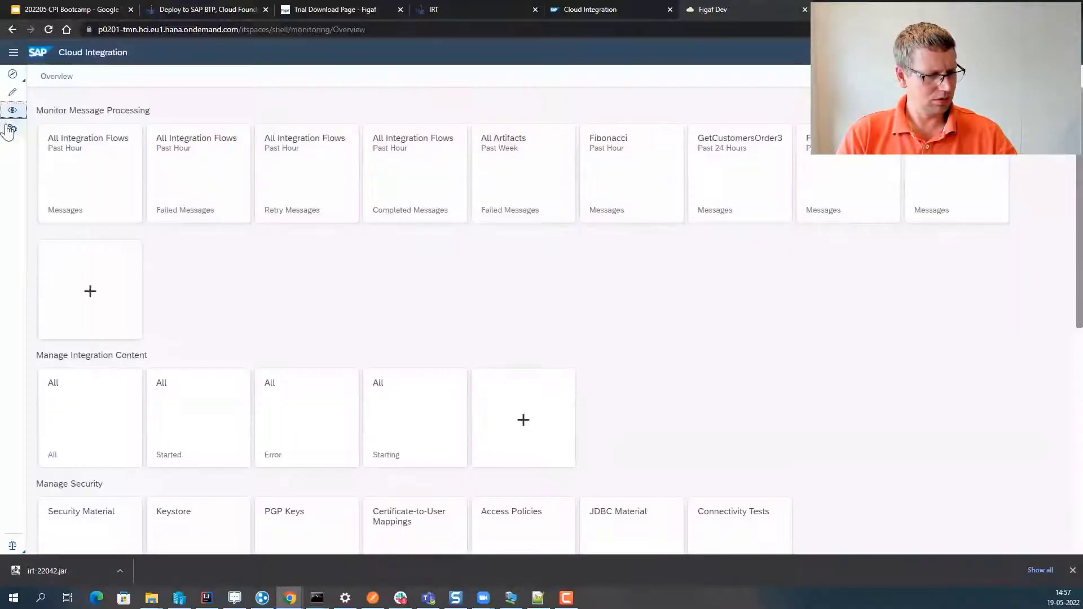
pyautogui.click(91, 408)
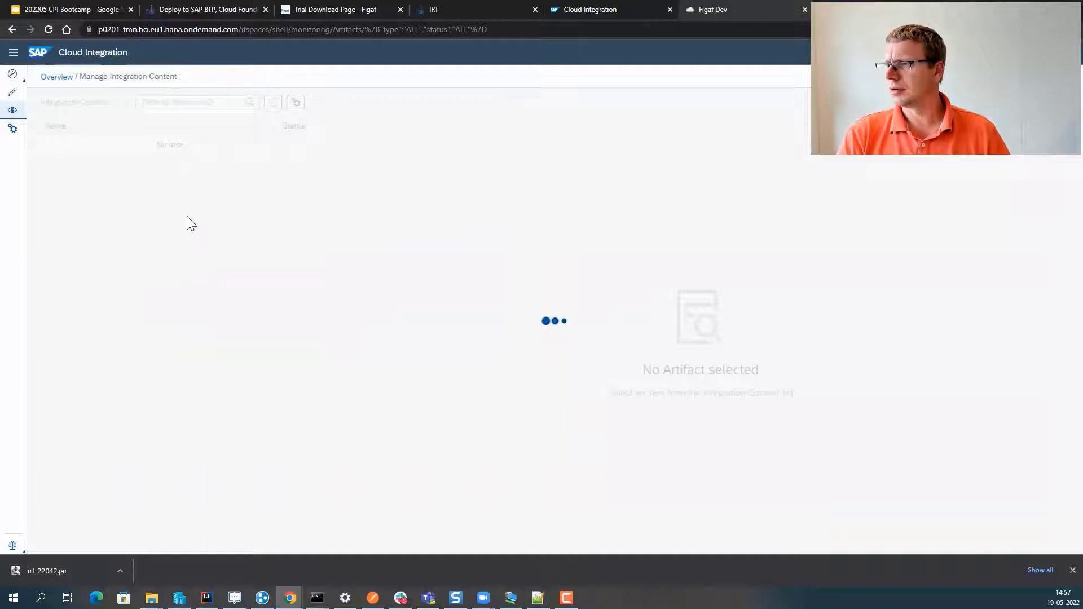
pyautogui.moveTo(380, 224); pyautogui.dragTo(574, 220)
pyautogui.hotkey('ctrl', 'c')
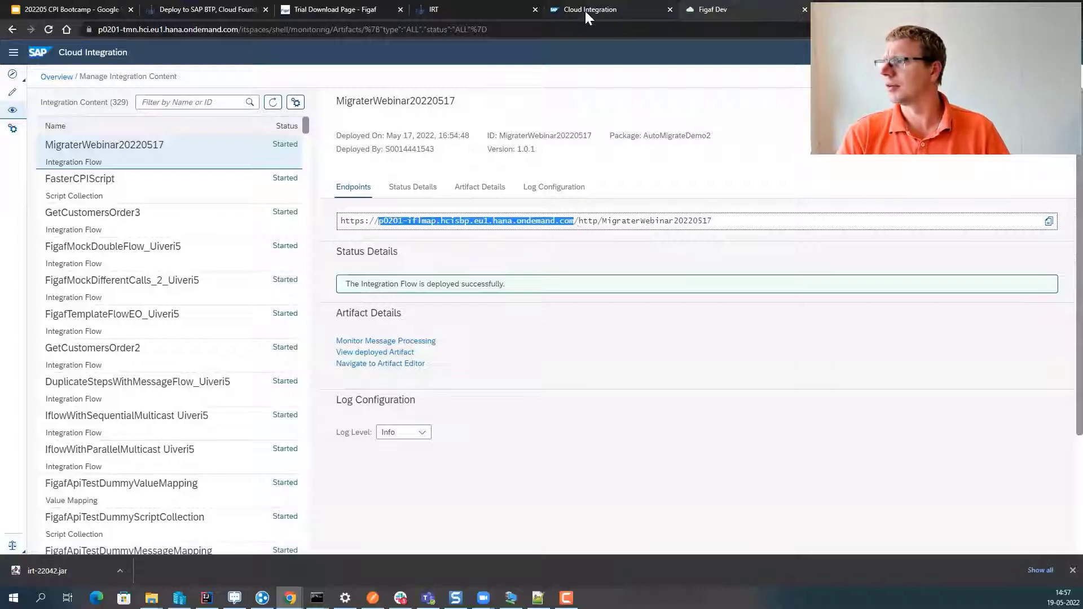
pyautogui.click(448, 13)
pyautogui.click(564, 107)
pyautogui.hotkey('ctrl', 'v')
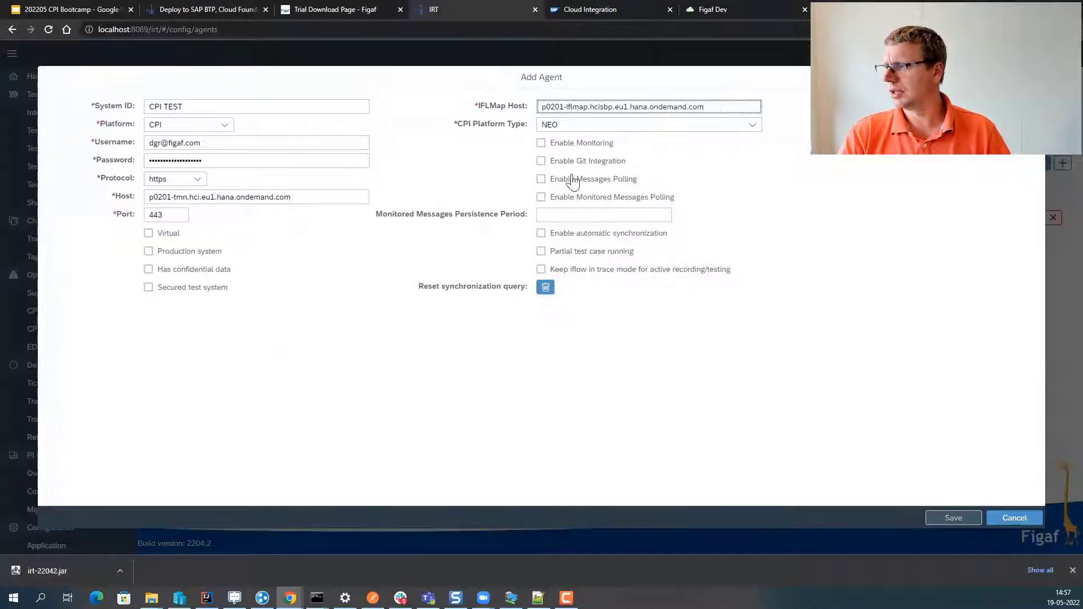
pyautogui.click(953, 518)
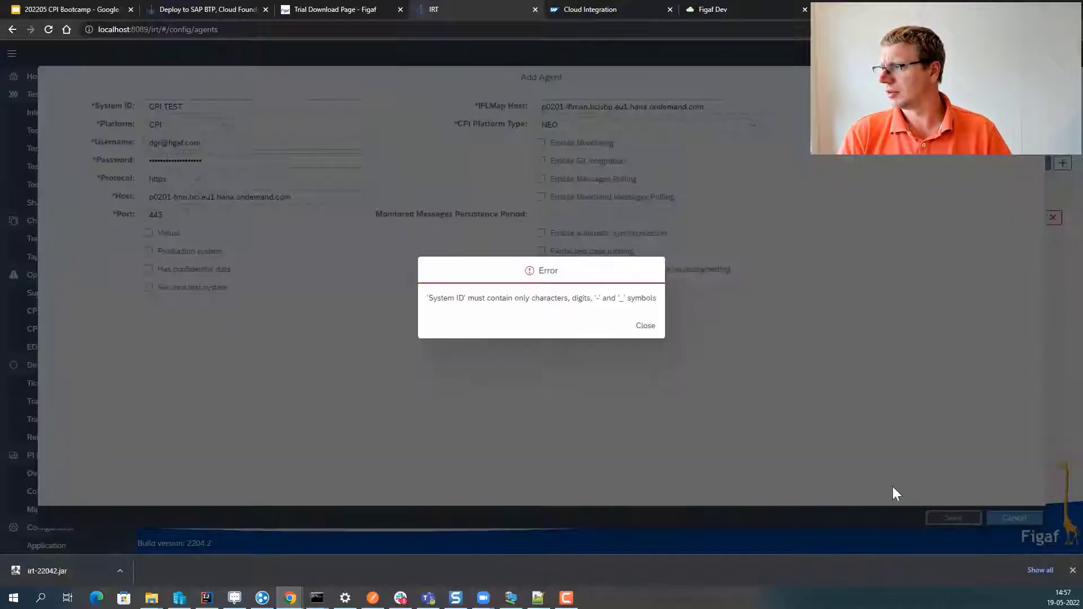
# - Correct the System ID to CPITEST and save the agent
pyautogui.click(646, 332)
pyautogui.click(165, 107)
pyautogui.press('BackSpace')
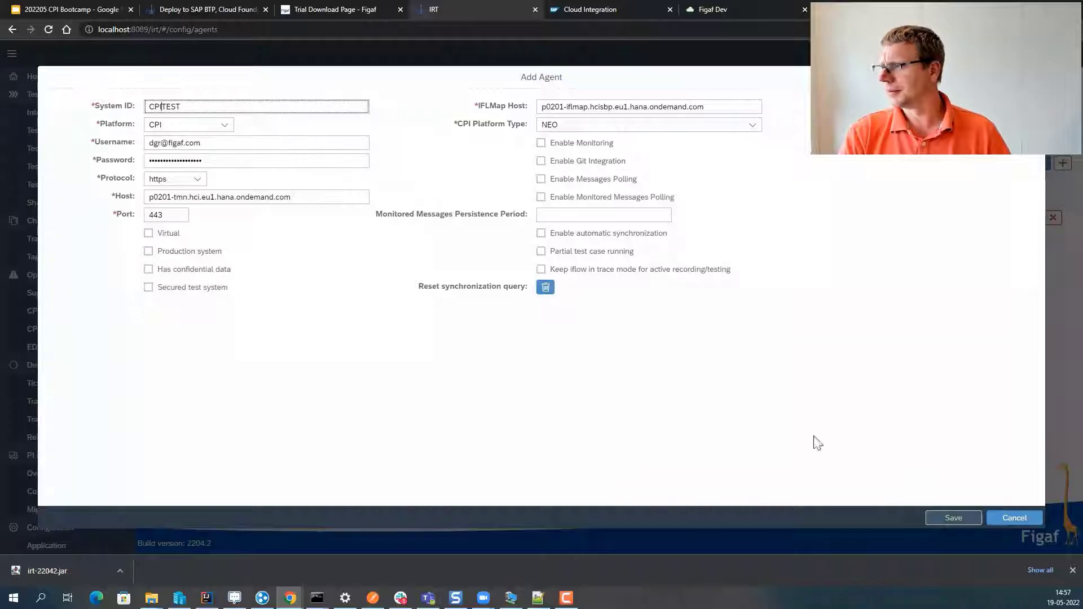
pyautogui.click(953, 518)
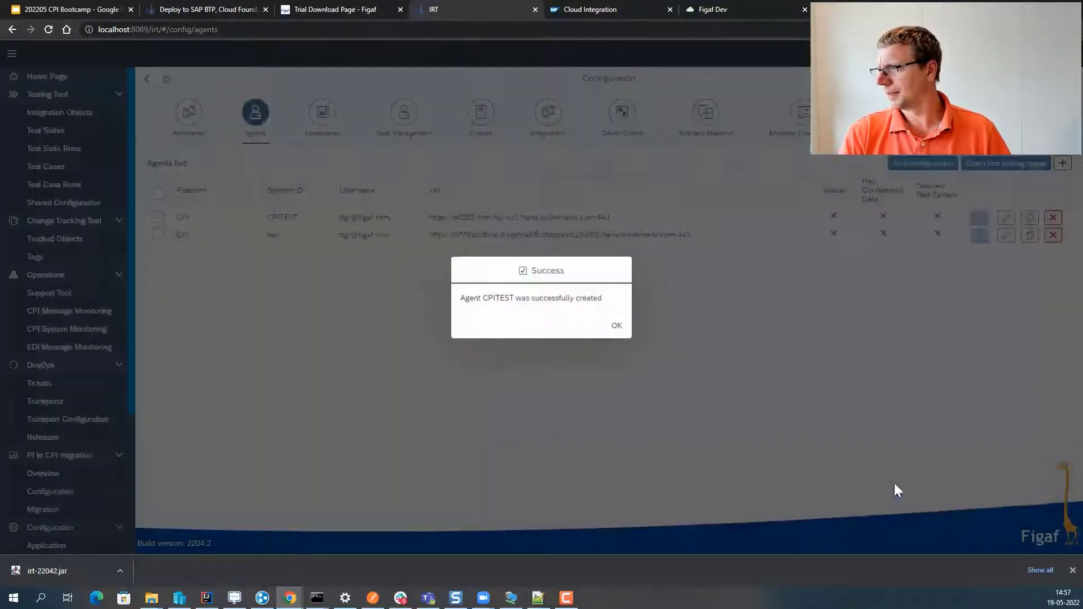
pyautogui.click(613, 326)
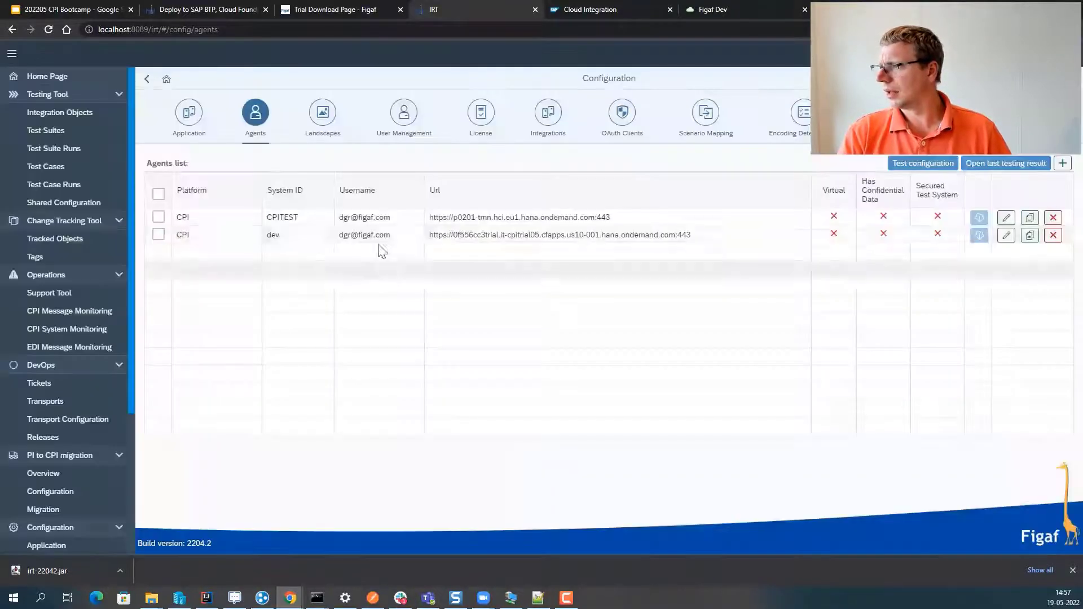
# - Test the CPITEST agent's connection, showing Web API and Public API access
pyautogui.click(158, 218)
pyautogui.click(910, 164)
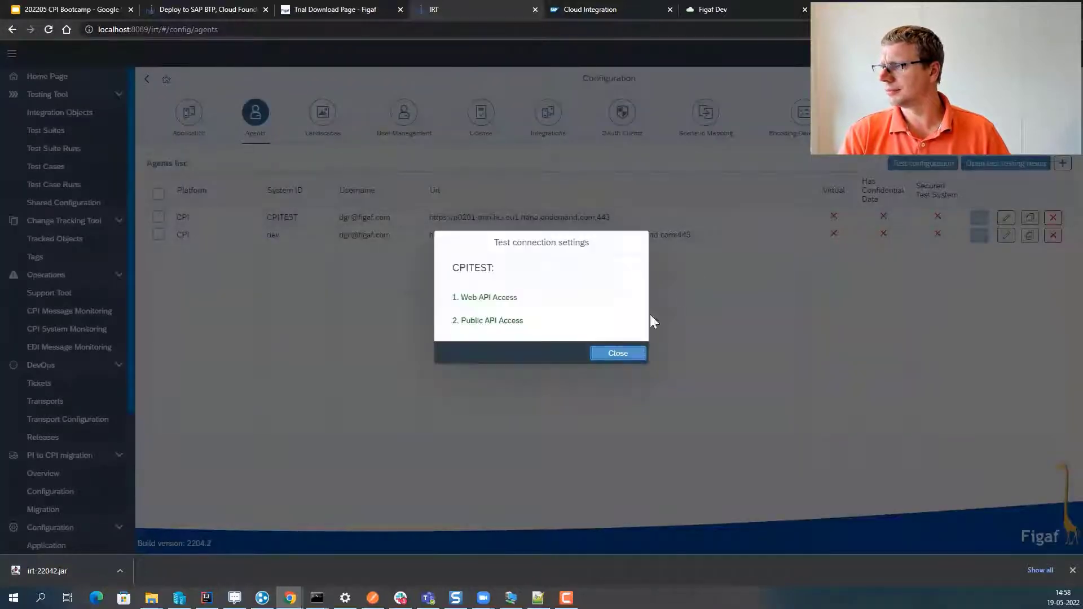
pyautogui.click(617, 354)
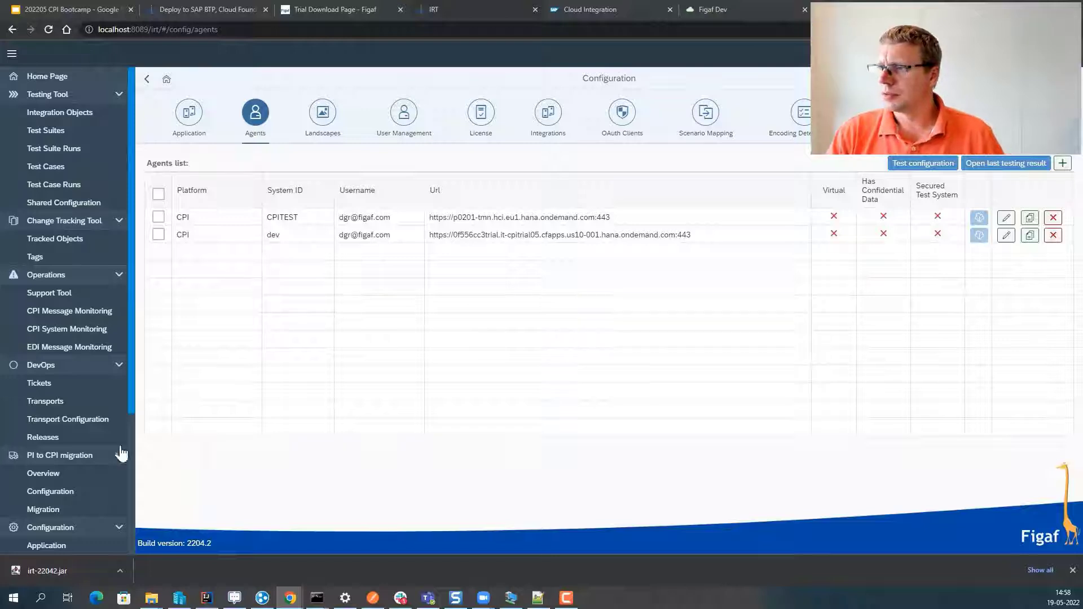
pyautogui.click(51, 240)
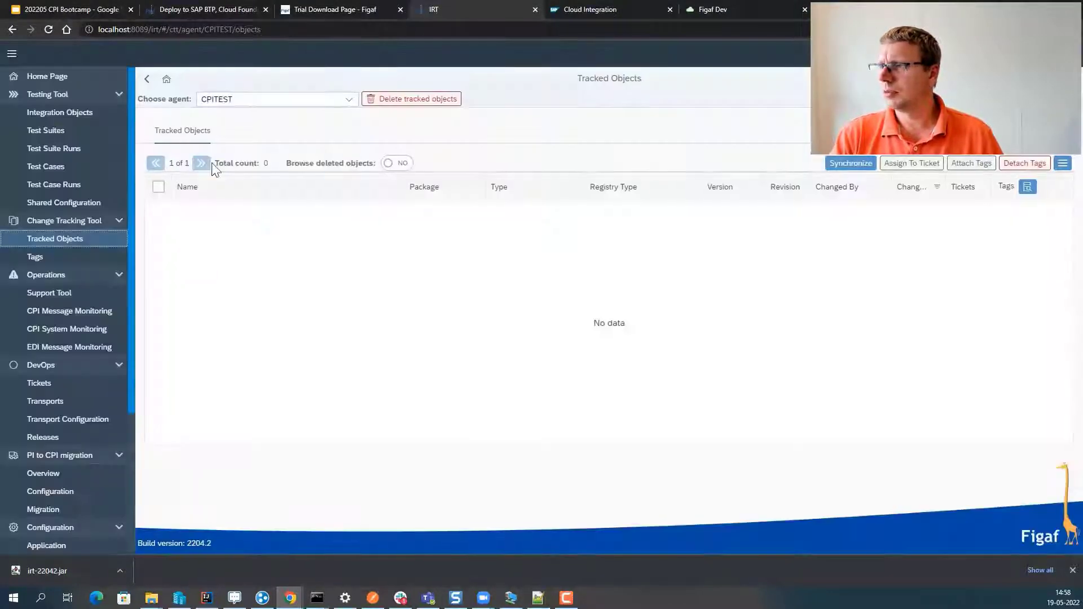
# - Synchronize all packages for agent dev, yielding 57 tracked objects
pyautogui.click(261, 106)
pyautogui.click(256, 168)
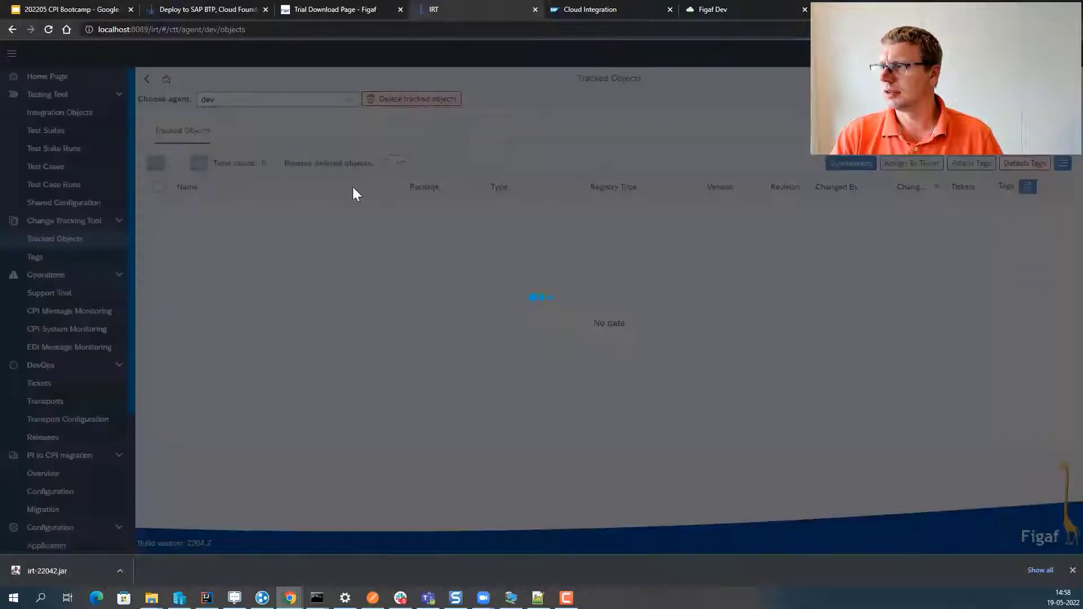
pyautogui.click(858, 164)
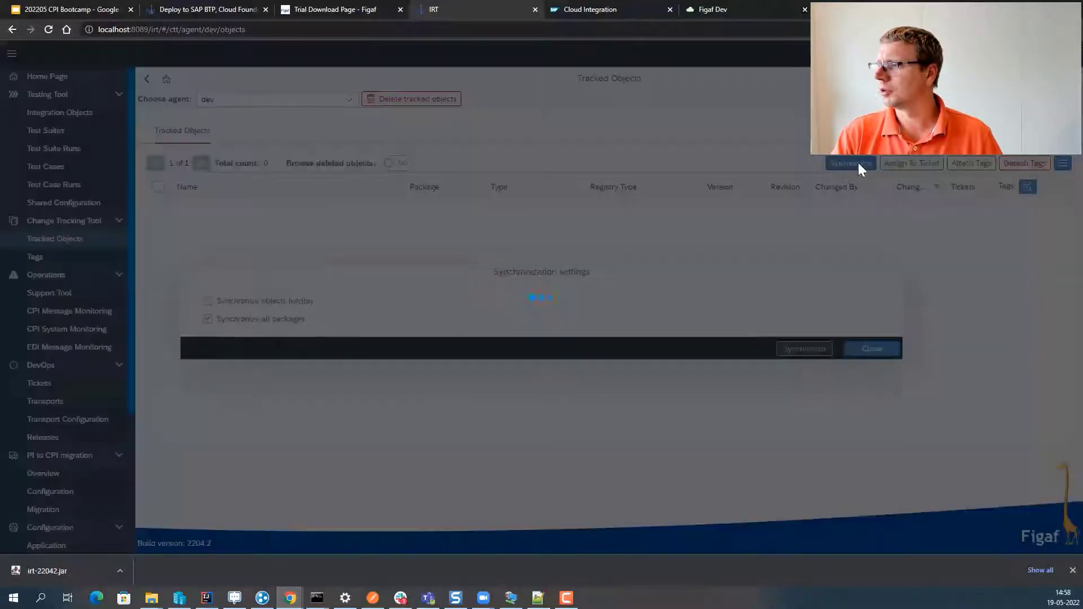
pyautogui.click(208, 307)
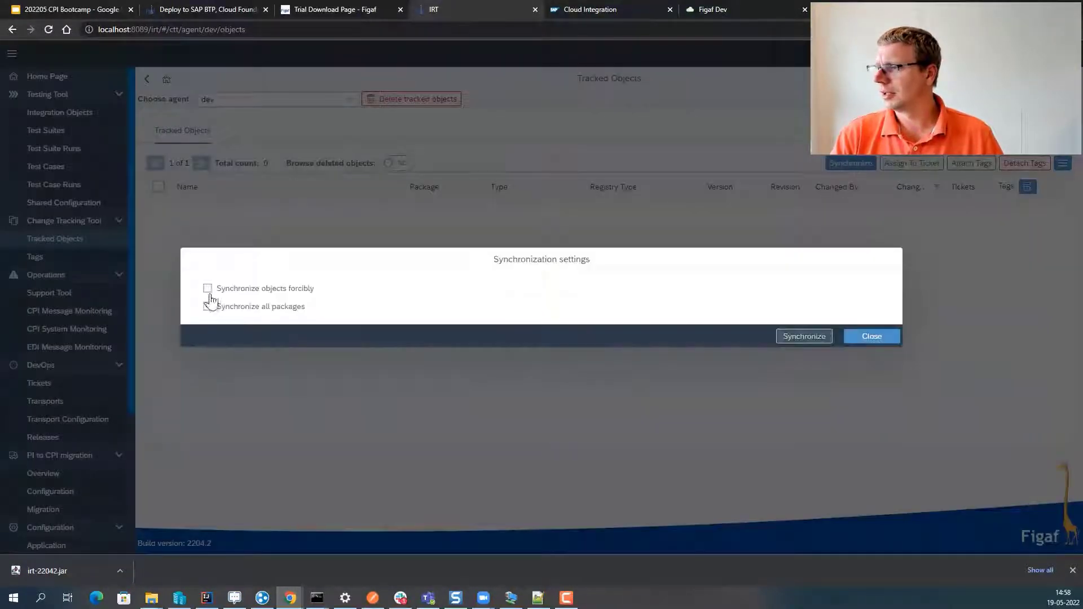
pyautogui.click(804, 337)
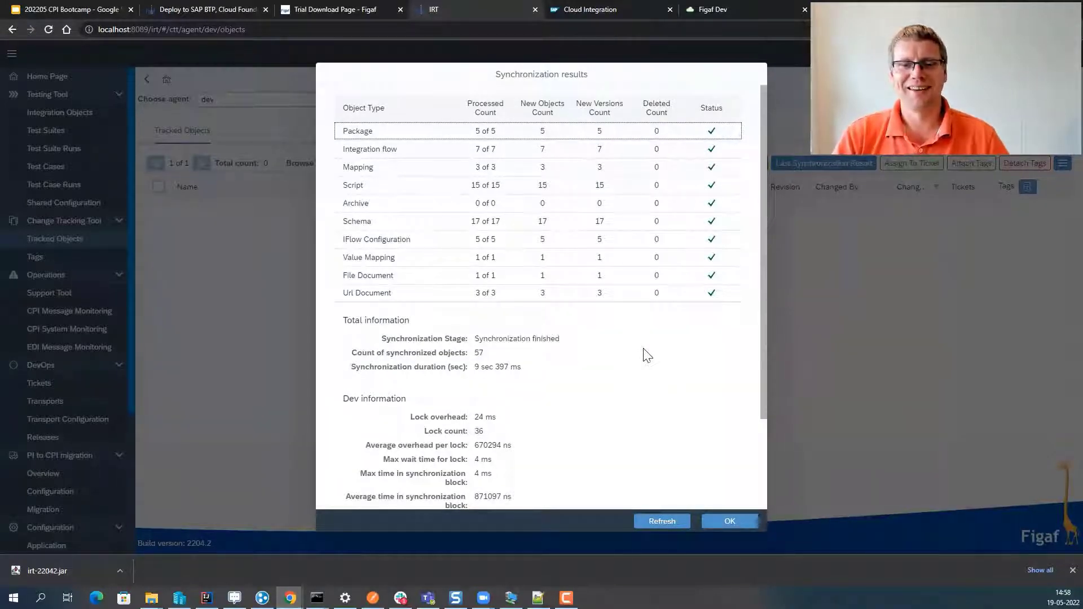
pyautogui.click(733, 520)
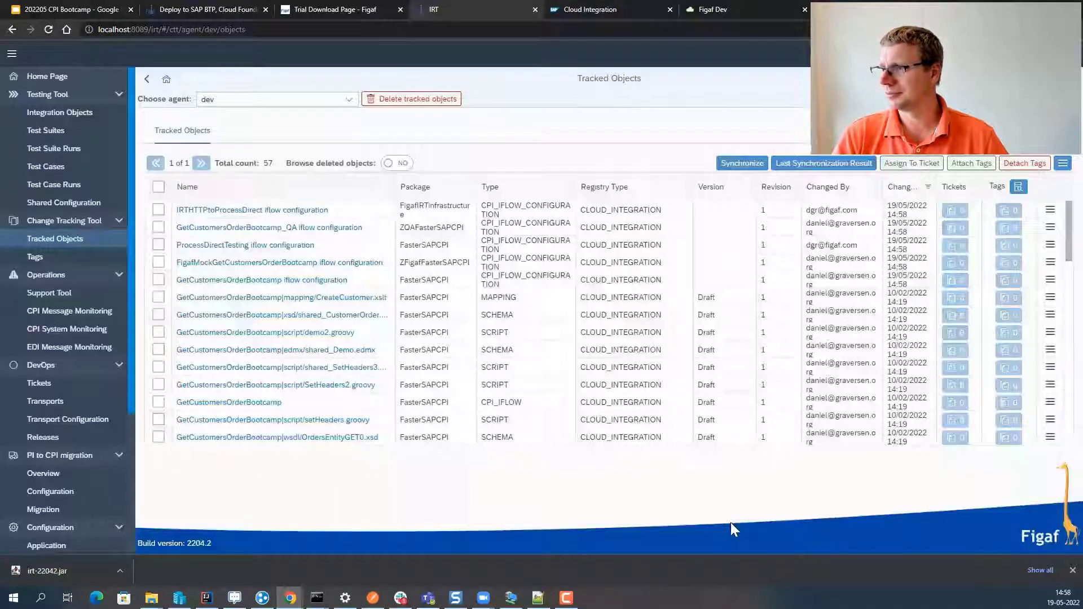
# - Run a full-package sync for agent CPITEST, reaching 121 processed packages
pyautogui.click(349, 99)
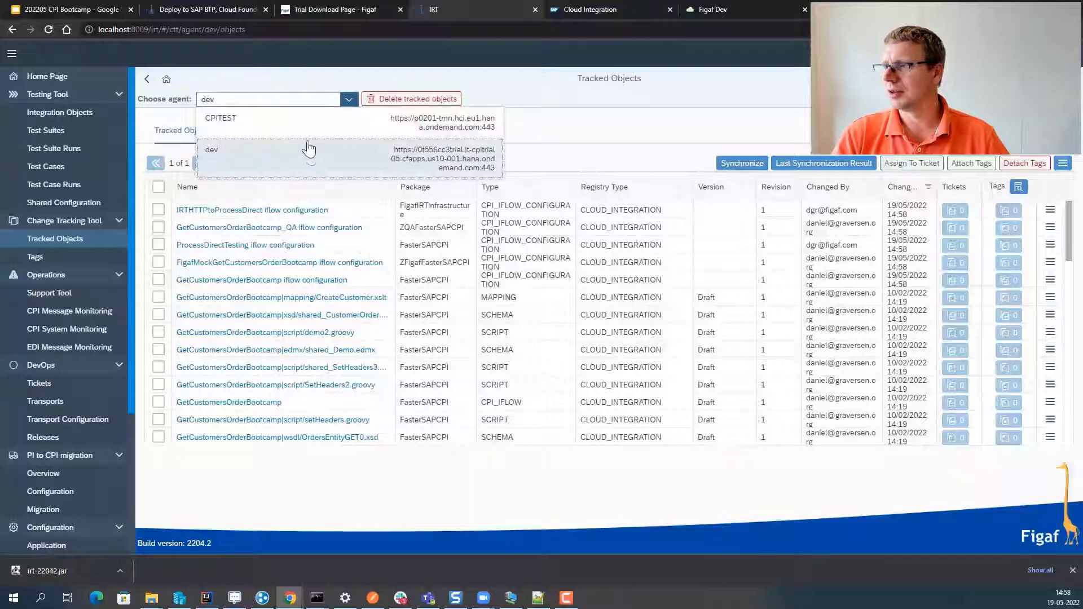
pyautogui.click(311, 130)
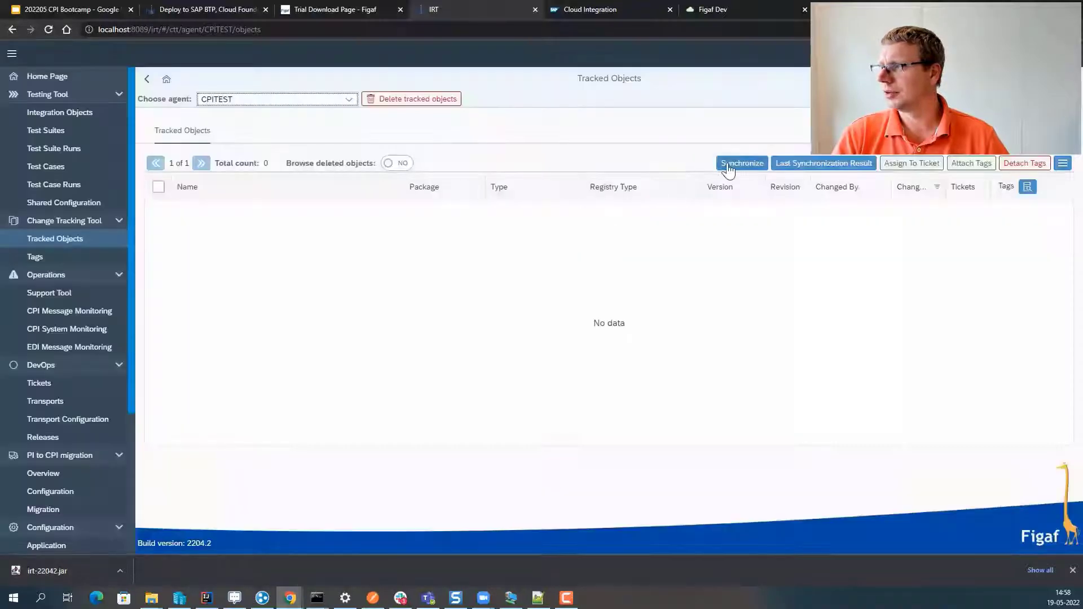
pyautogui.click(735, 163)
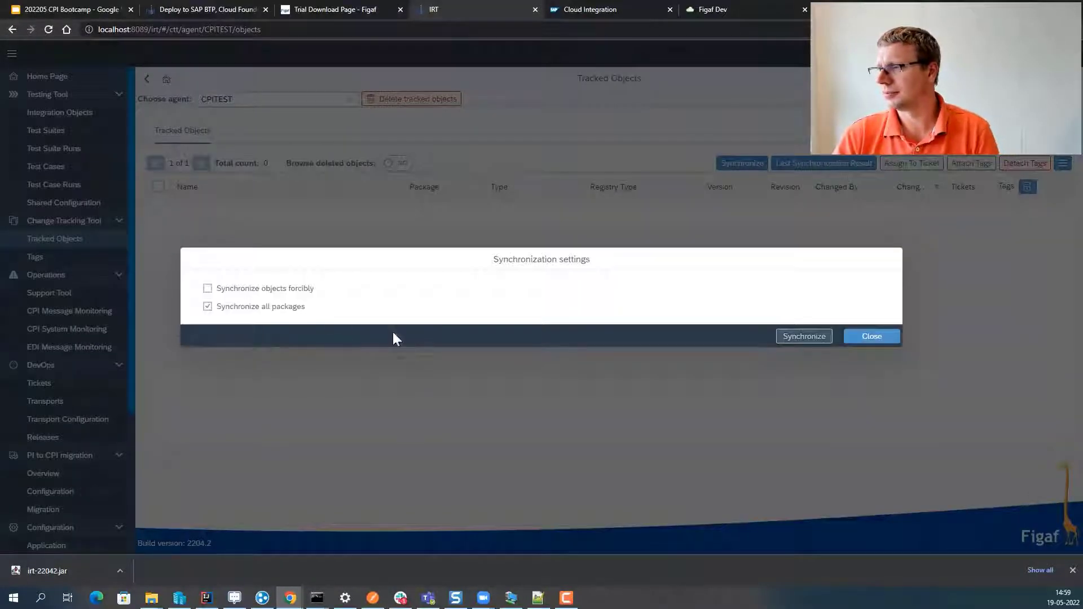
pyautogui.click(827, 334)
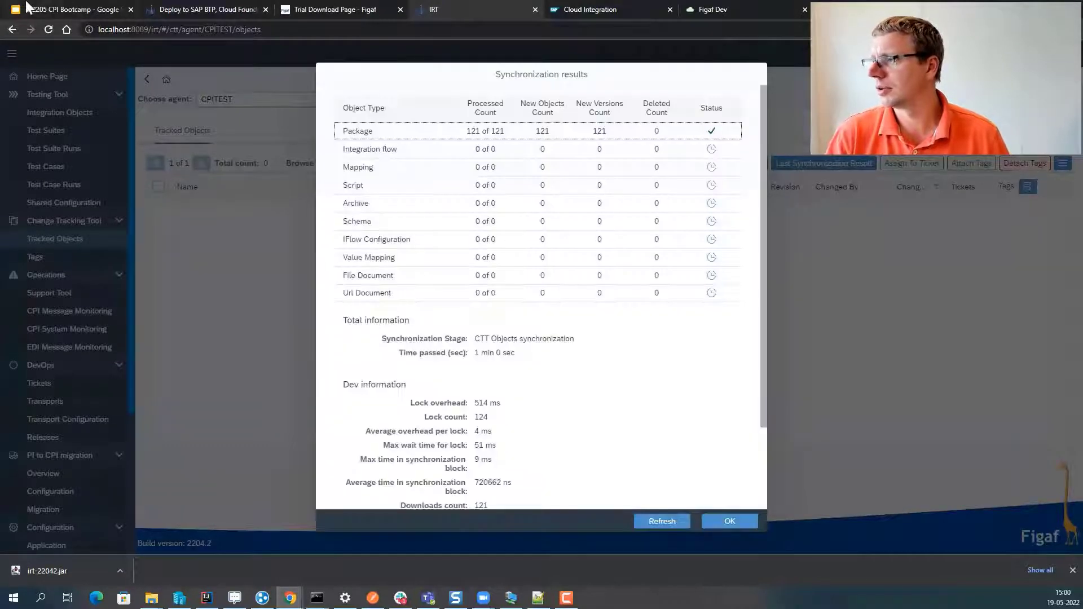
pyautogui.click(27, 7)
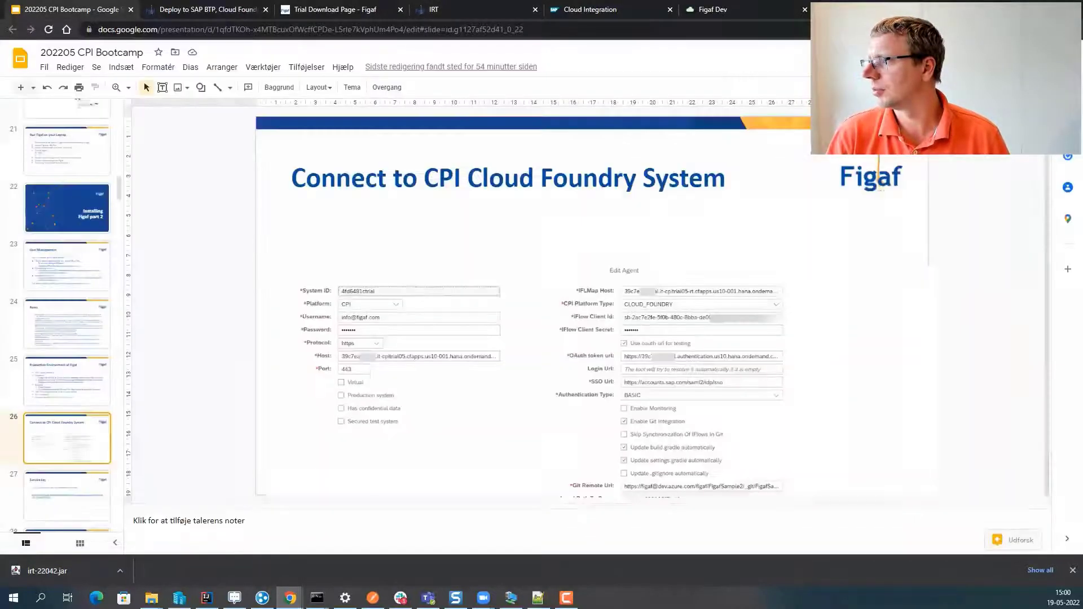
# - Present the bootcamp deck full screen and advance to the Service key slide
pyautogui.press('F11')
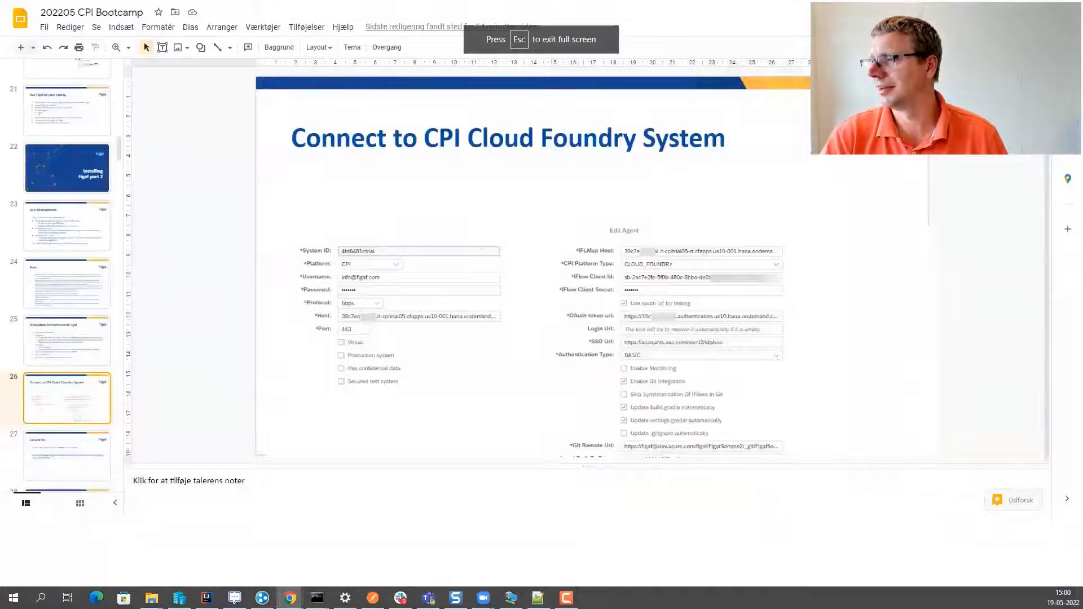
pyautogui.hotkey('ctrl', 'F5')
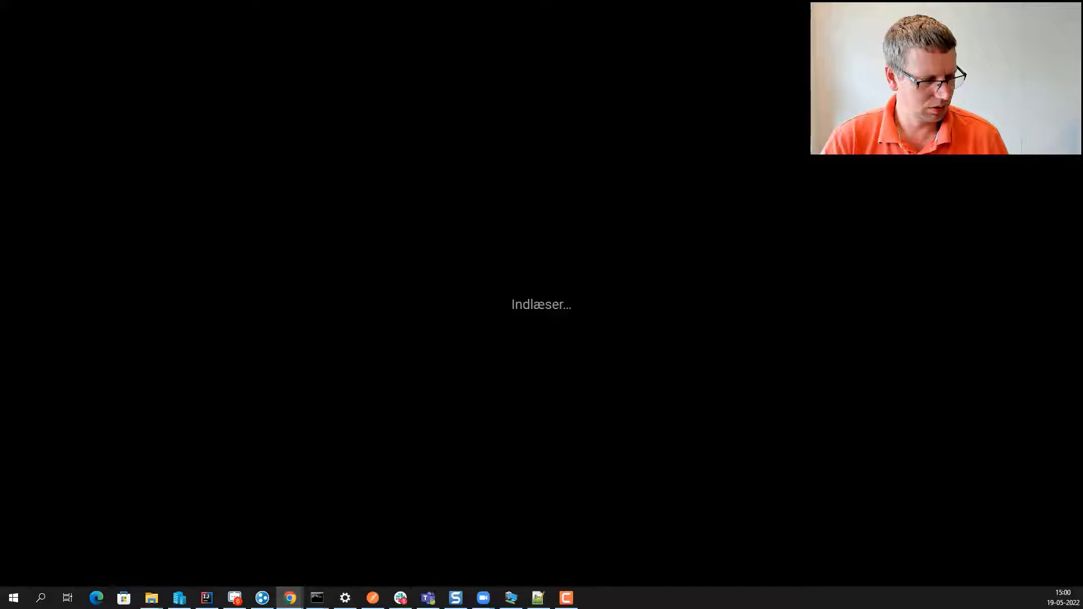
pyautogui.press('Right')
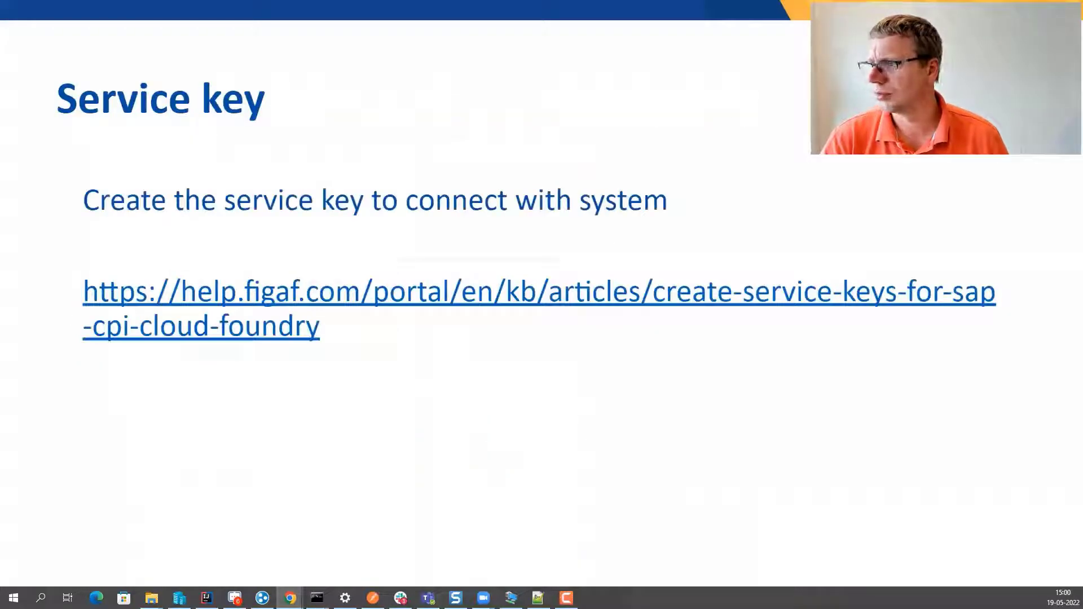
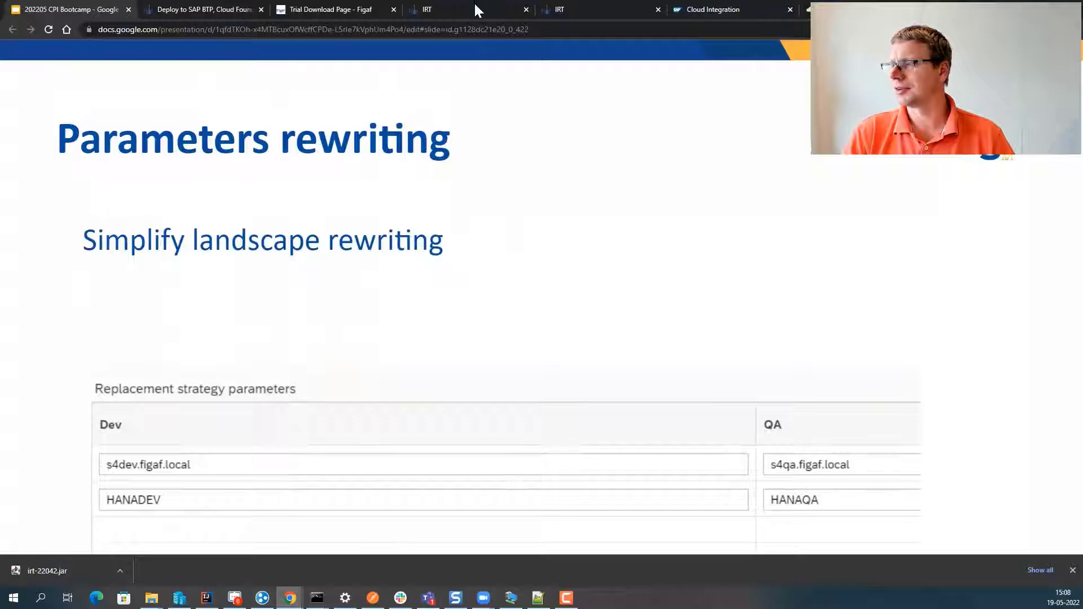
# - Dismiss the synchronization results and go to the empty Landscapes configuration page
pyautogui.click(483, 8)
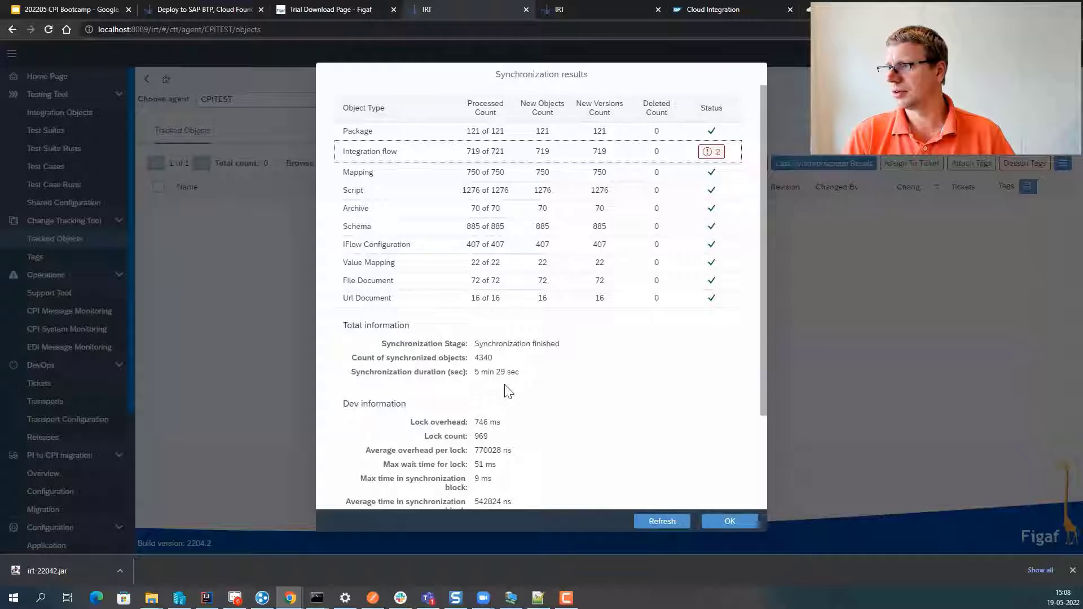
pyautogui.press('Escape')
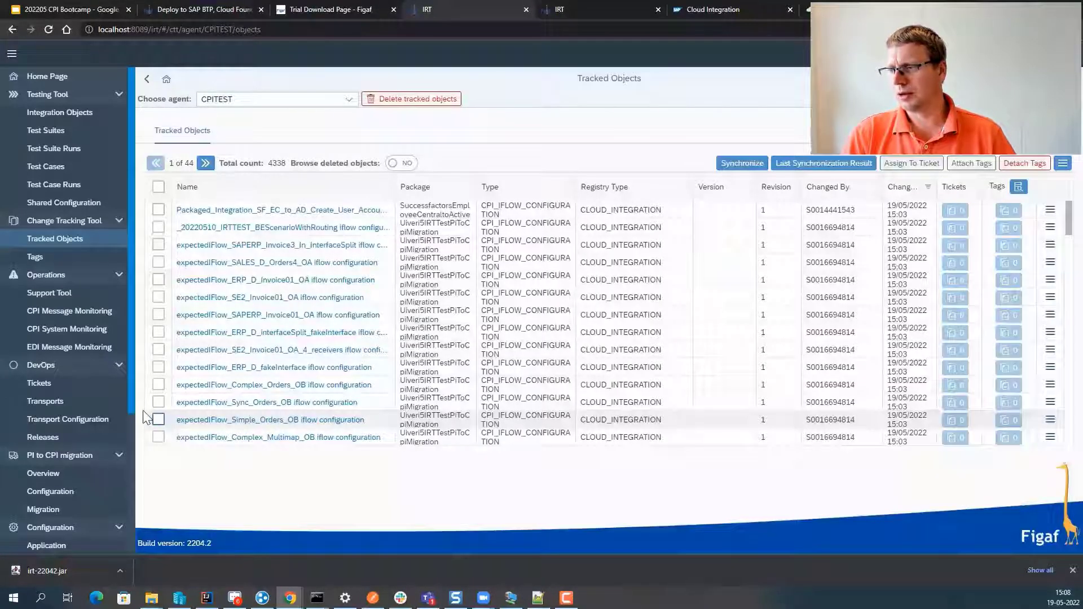
pyautogui.scroll(-3, 84, 429)
pyautogui.click(77, 416)
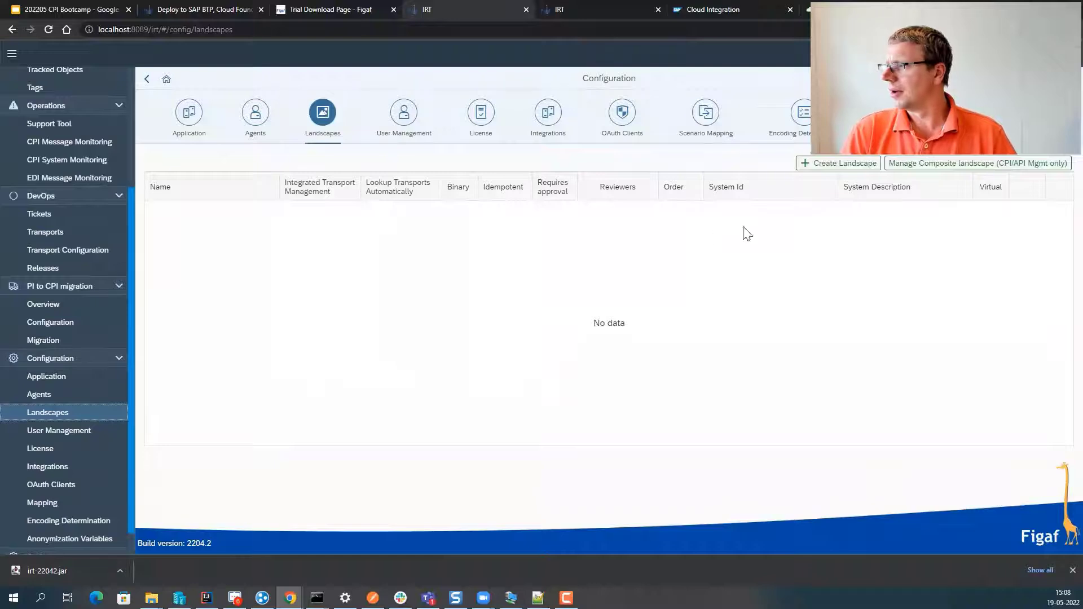
# - Start a CPI composite landscape with three environments on agents dev, dev and CPITEST
pyautogui.click(908, 164)
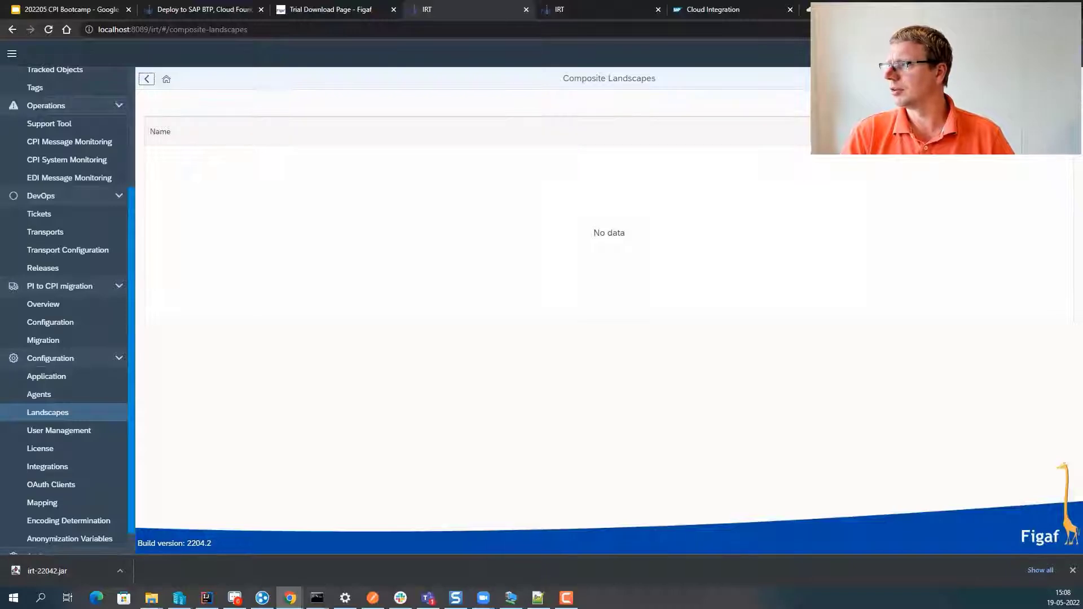
pyautogui.click(1060, 103)
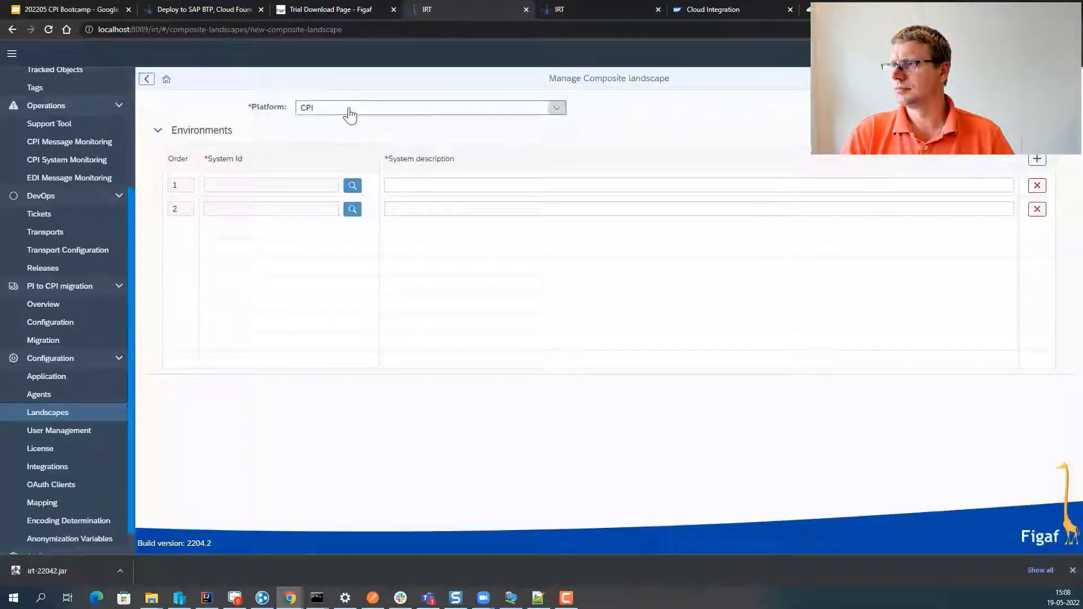
pyautogui.click(349, 109)
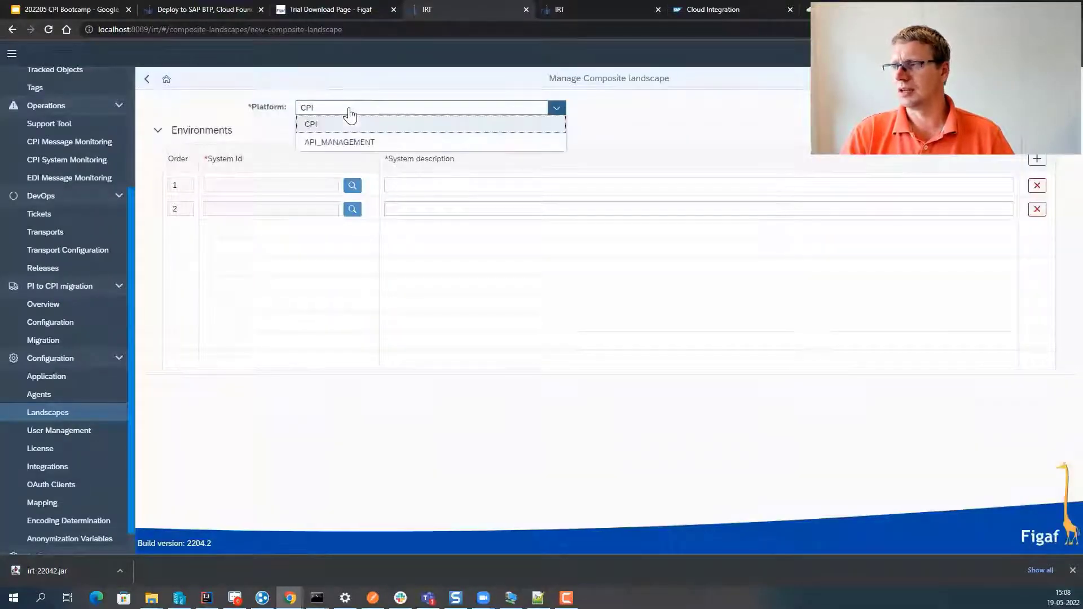
pyautogui.click(337, 124)
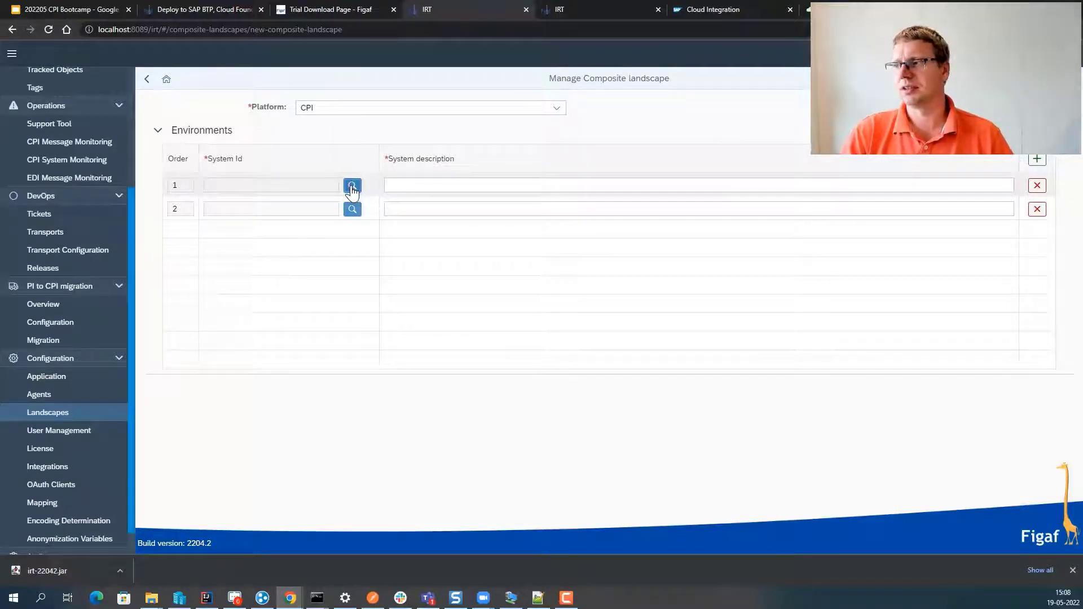
pyautogui.click(352, 188)
pyautogui.click(326, 164)
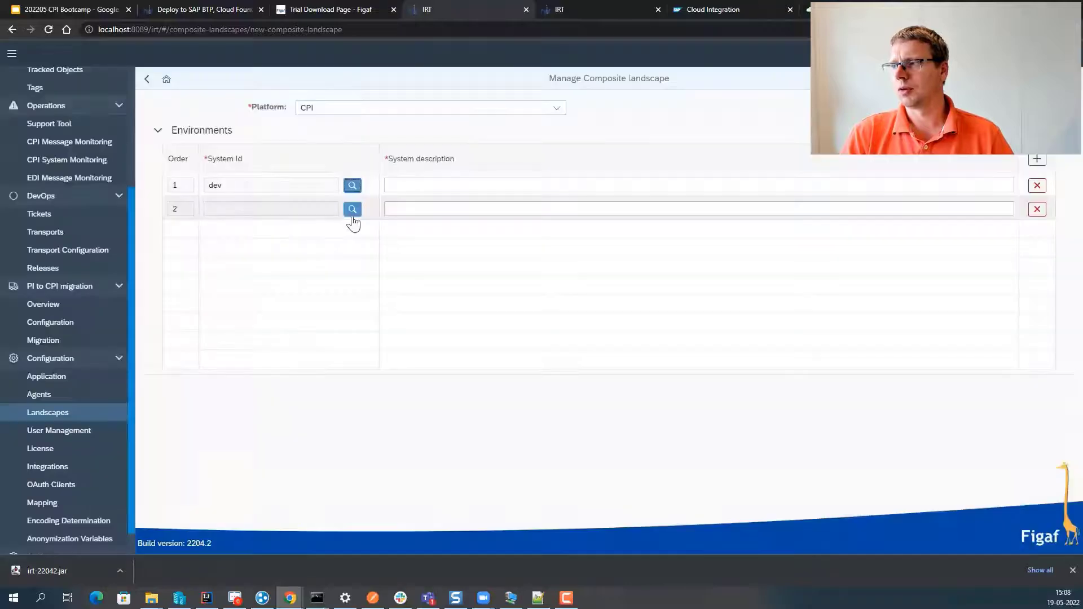
pyautogui.click(352, 209)
pyautogui.click(304, 169)
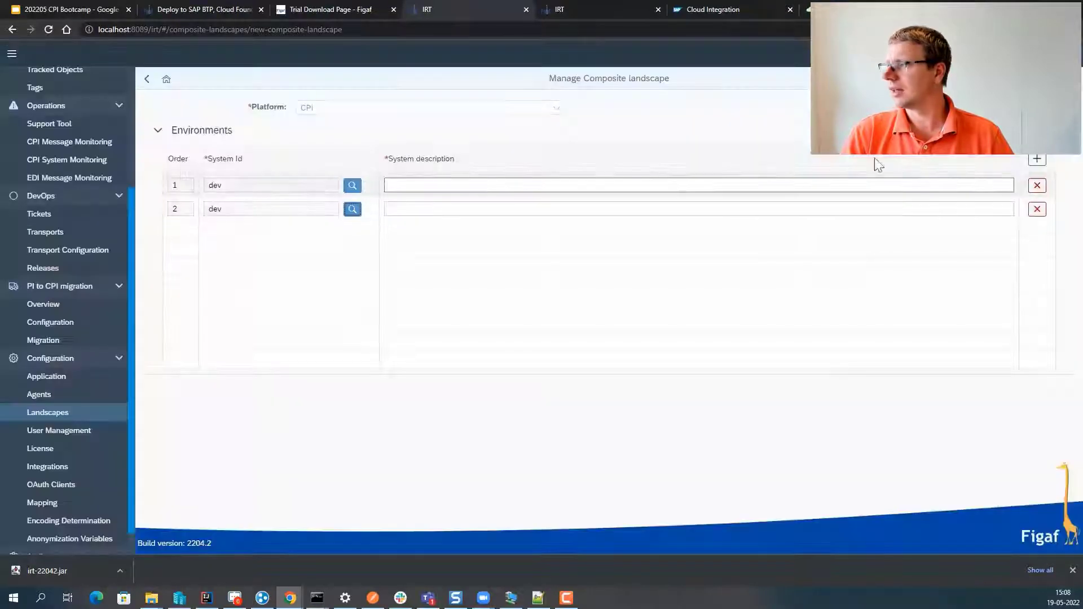
pyautogui.click(1041, 165)
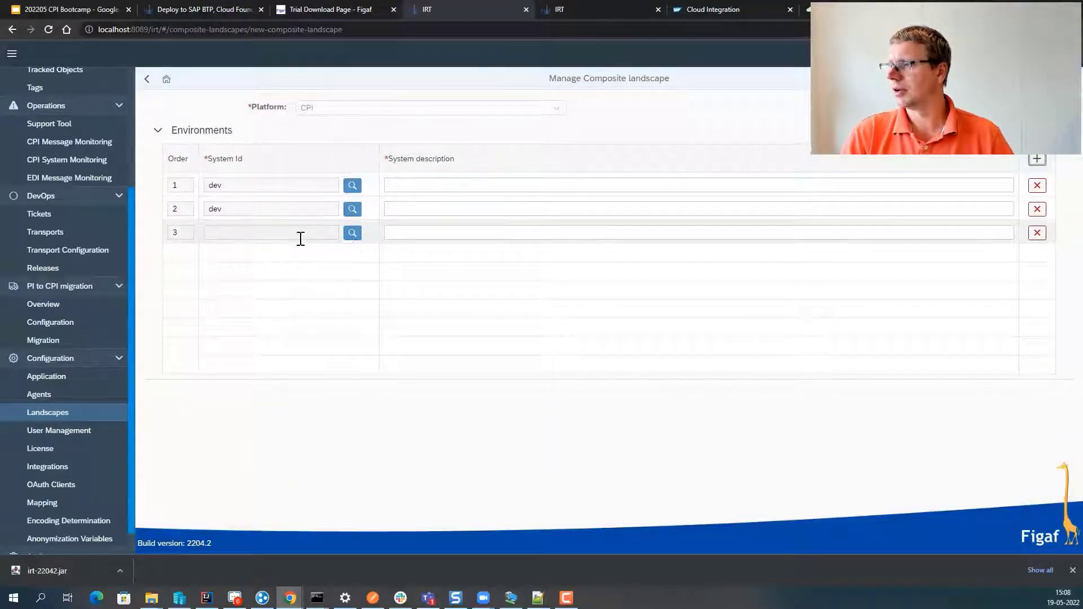
pyautogui.click(352, 232)
pyautogui.click(302, 167)
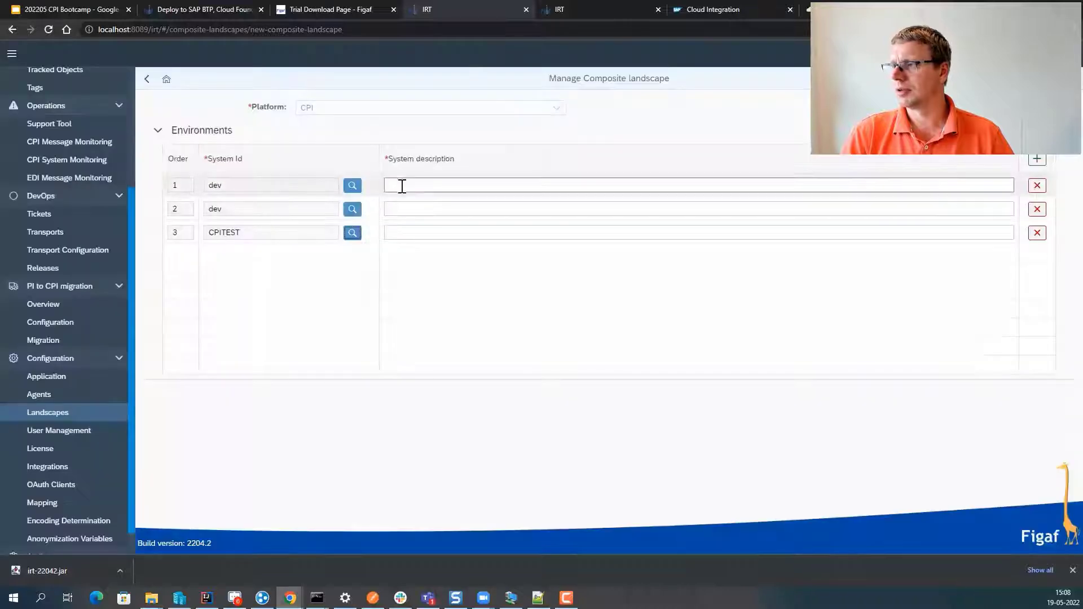
# - Describe the environments as Dev, QA and Prod and save the landscape
pyautogui.click(402, 185)
pyautogui.write('de')
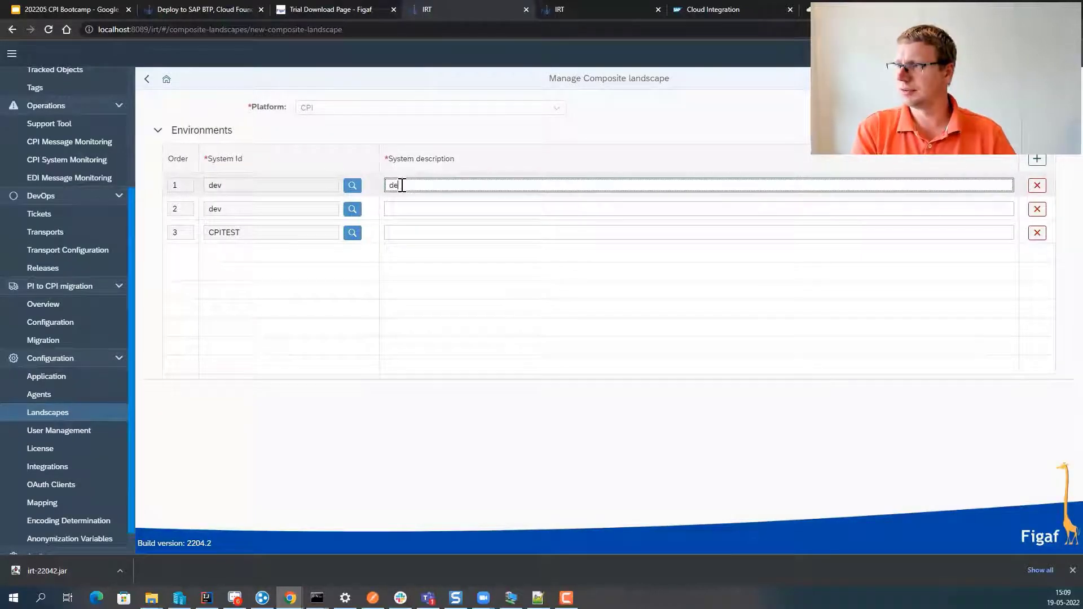
pyautogui.press('Tab')
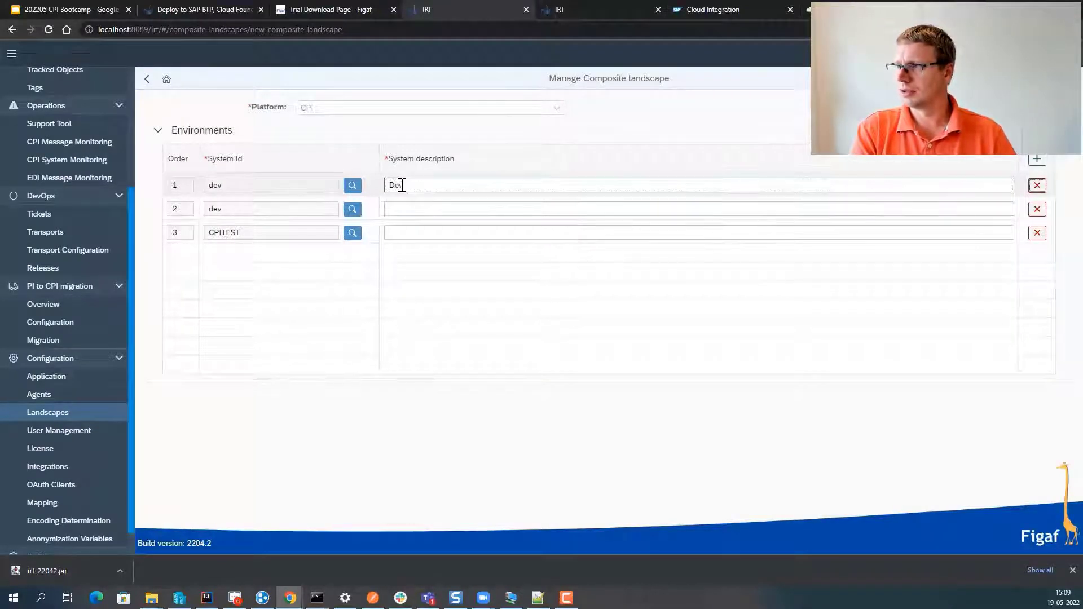
pyautogui.press('Tab')
pyautogui.press('Tab')
pyautogui.press('Tab')
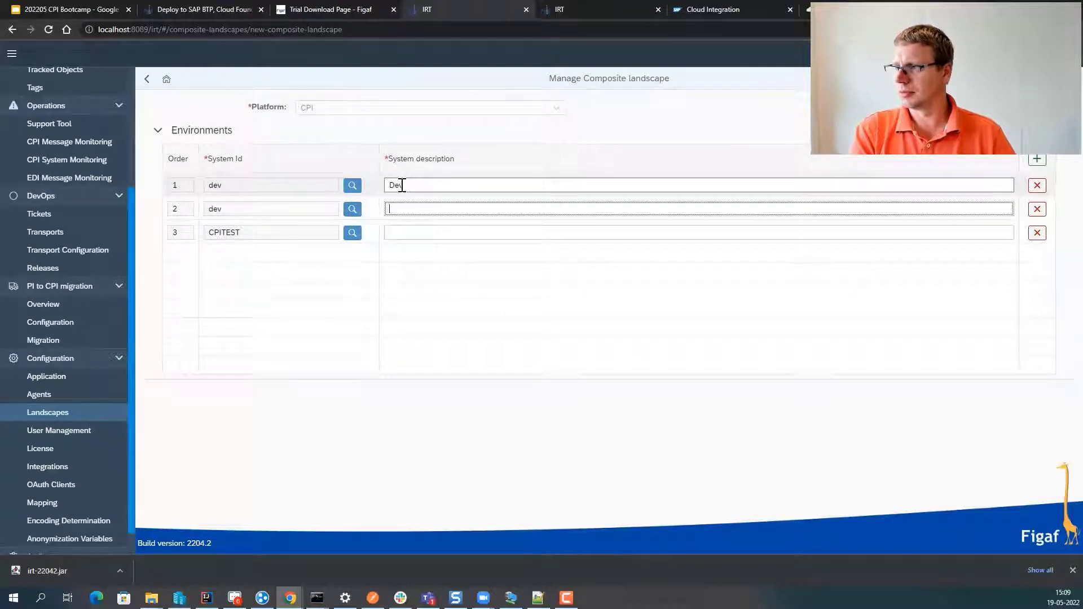
pyautogui.write('QA')
pyautogui.press('Tab')
pyautogui.press('Tab')
pyautogui.press('Tab')
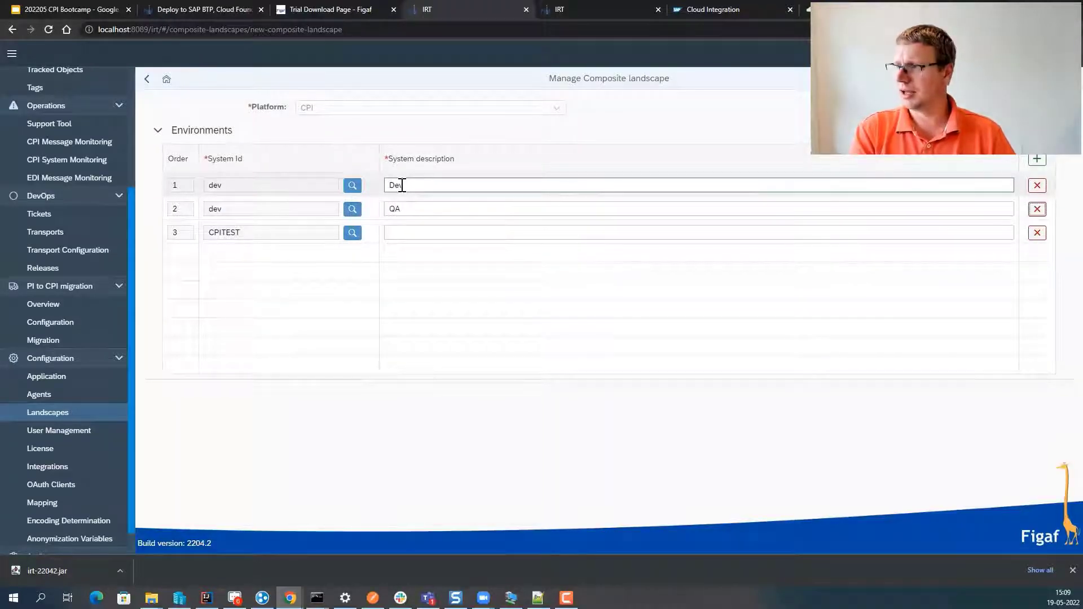
pyautogui.press('Tab')
pyautogui.press('Tab')
pyautogui.write('Prod')
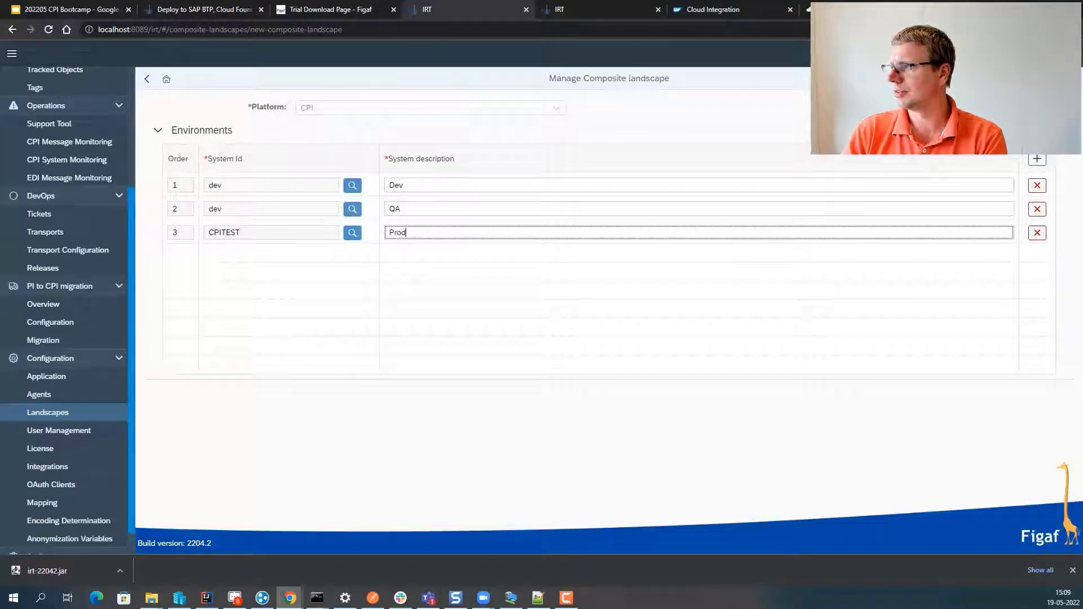
pyautogui.click(1060, 78)
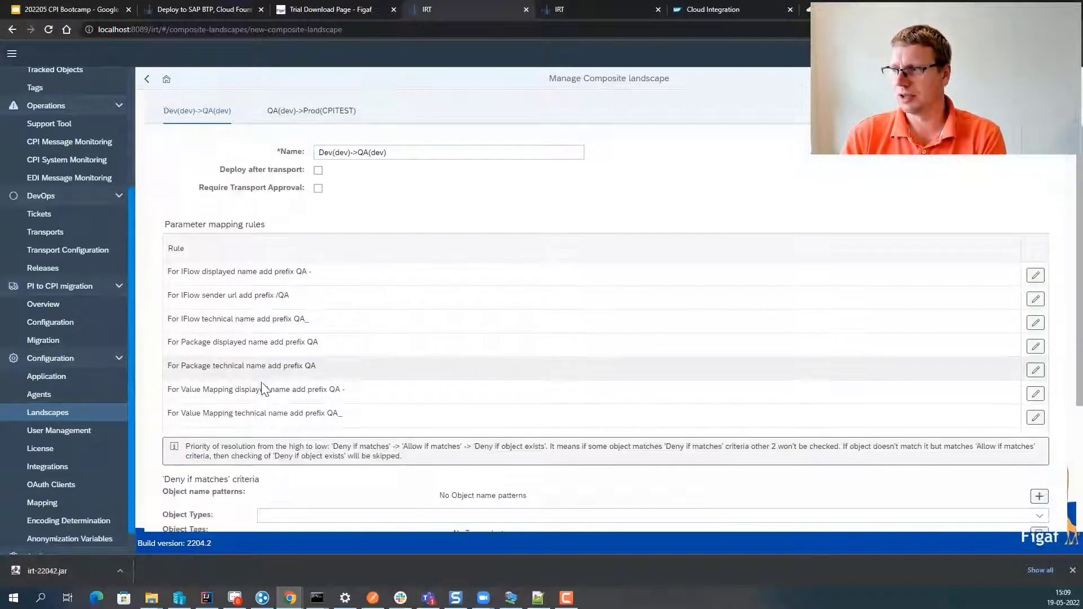
# - Inspect the first parameter mapping rule and close it without changes
pyautogui.scroll(-1, 260, 378)
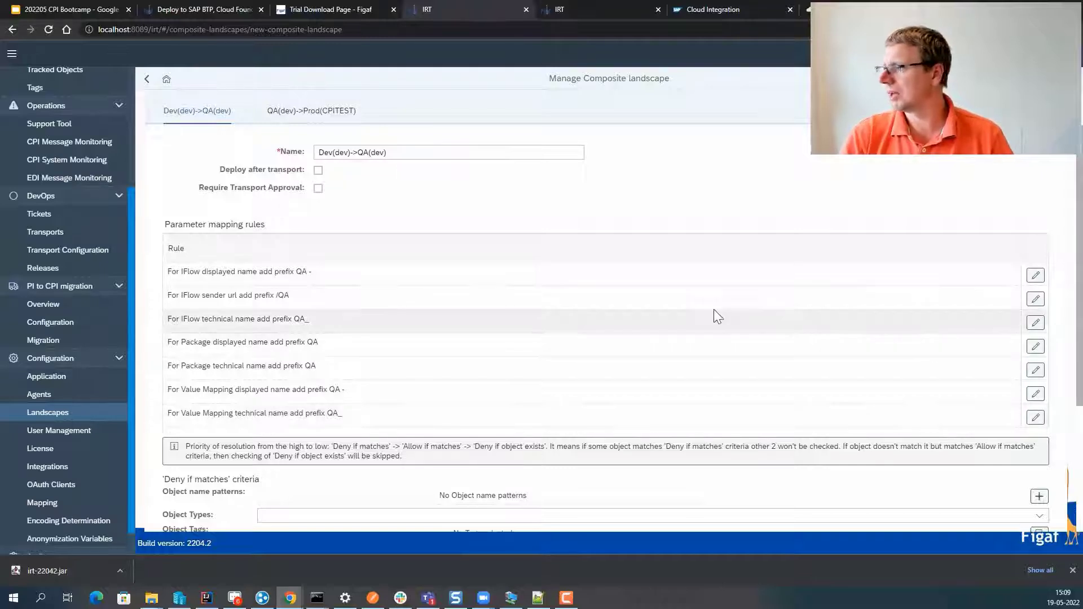
pyautogui.click(1041, 276)
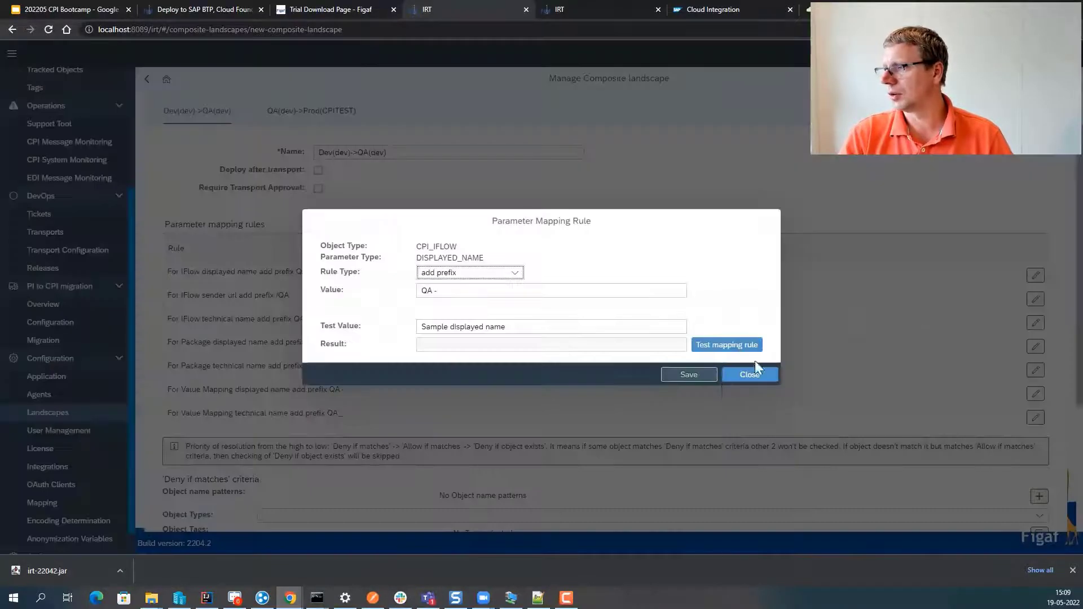
pyautogui.click(750, 375)
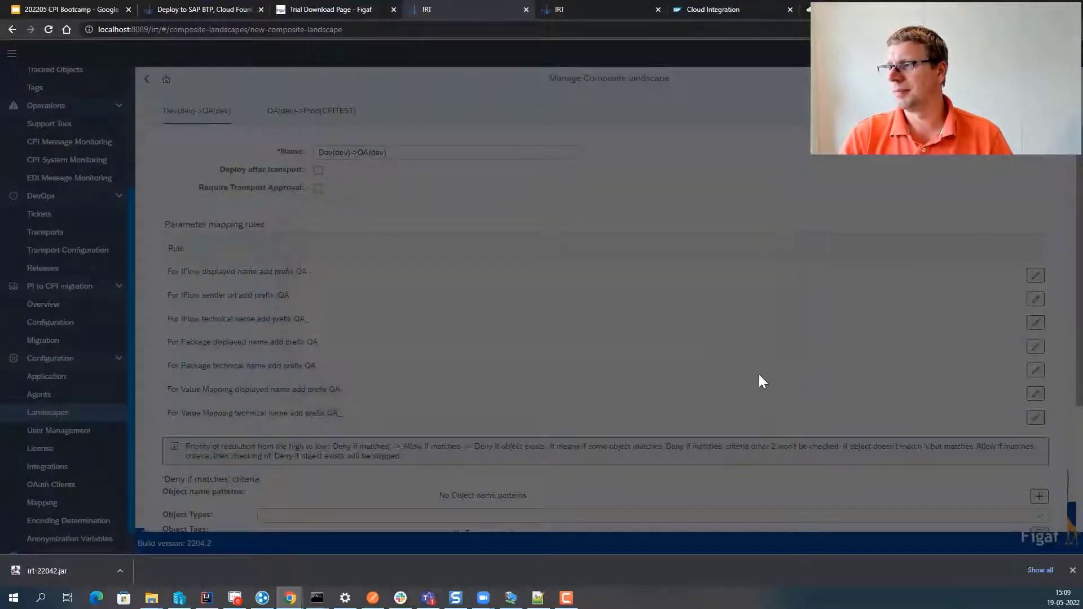
pyautogui.scroll(-1, 377, 403)
pyautogui.scroll(-3, 376, 403)
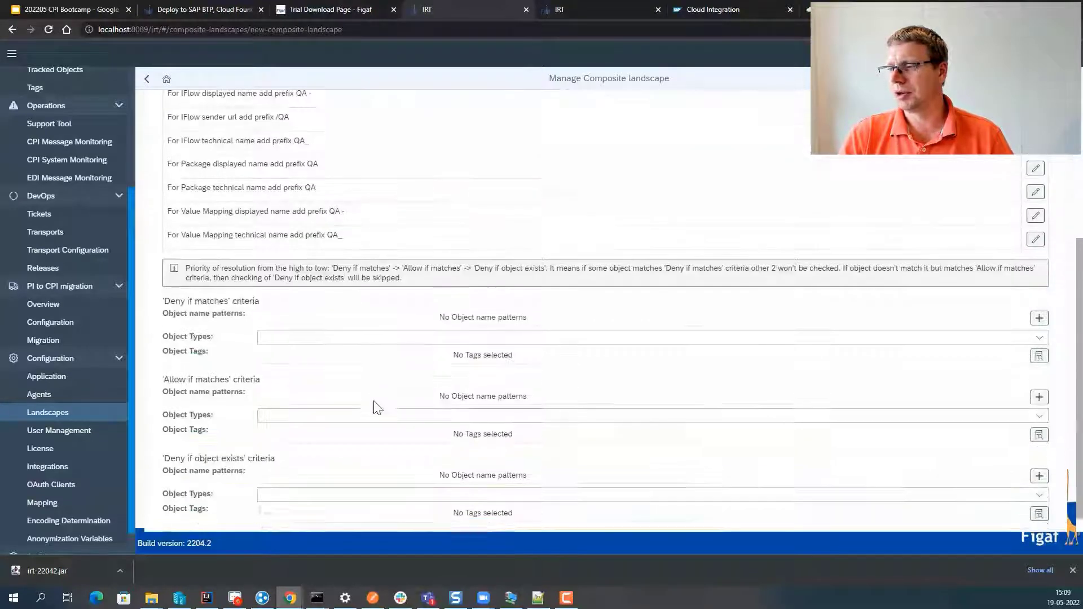
pyautogui.scroll(5, 375, 402)
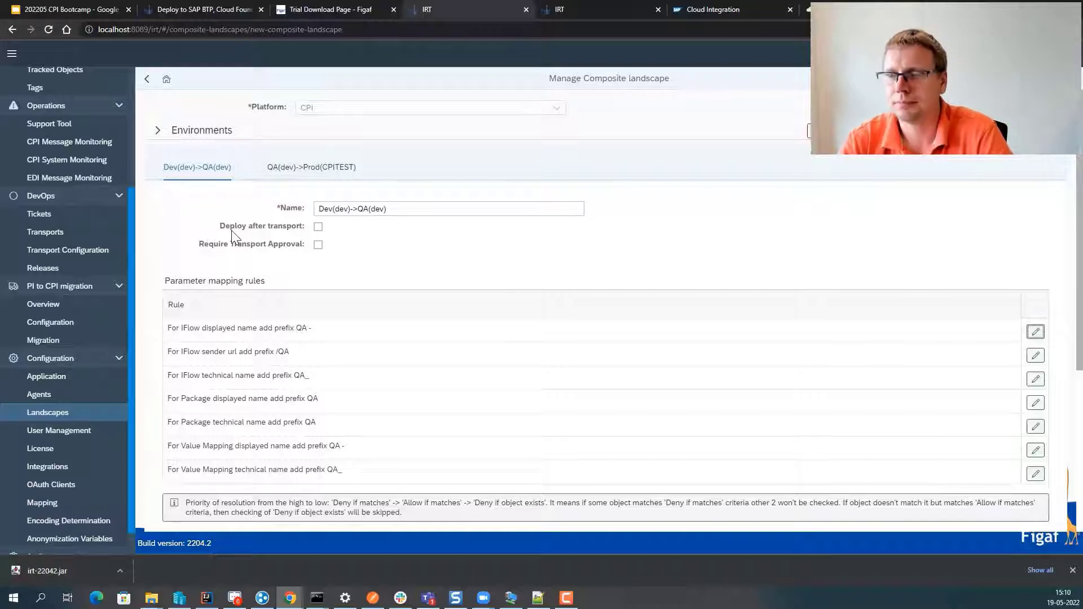
# - Review the QA(dev)->Prod(CPITEST) path's prefix-removing mapping rules and save the landscape
pyautogui.click(296, 177)
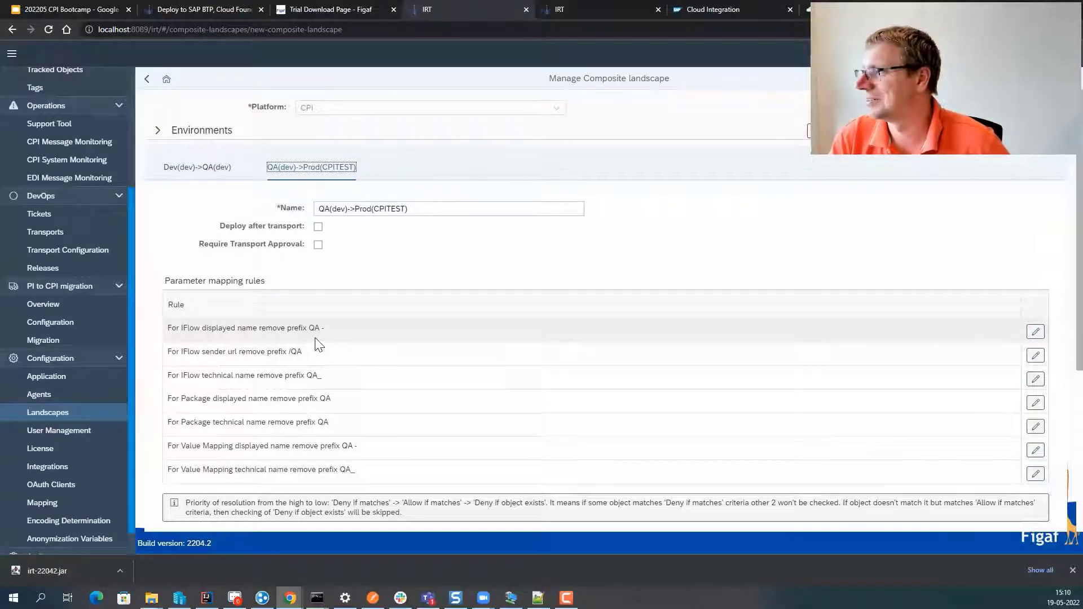
pyautogui.scroll(-4, 317, 317)
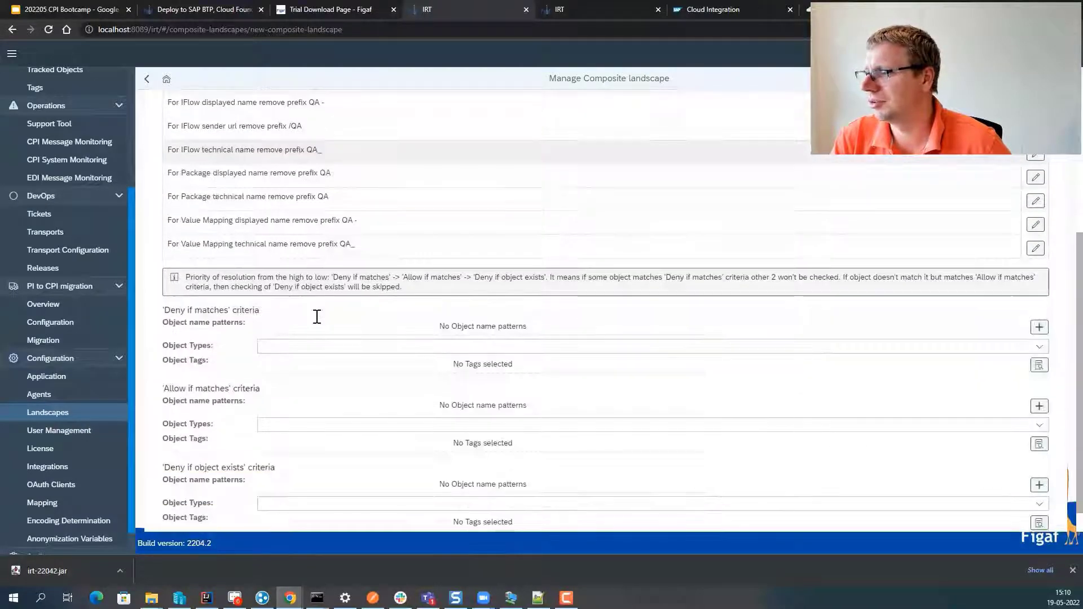
pyautogui.scroll(-1, 317, 317)
pyautogui.scroll(5, 314, 316)
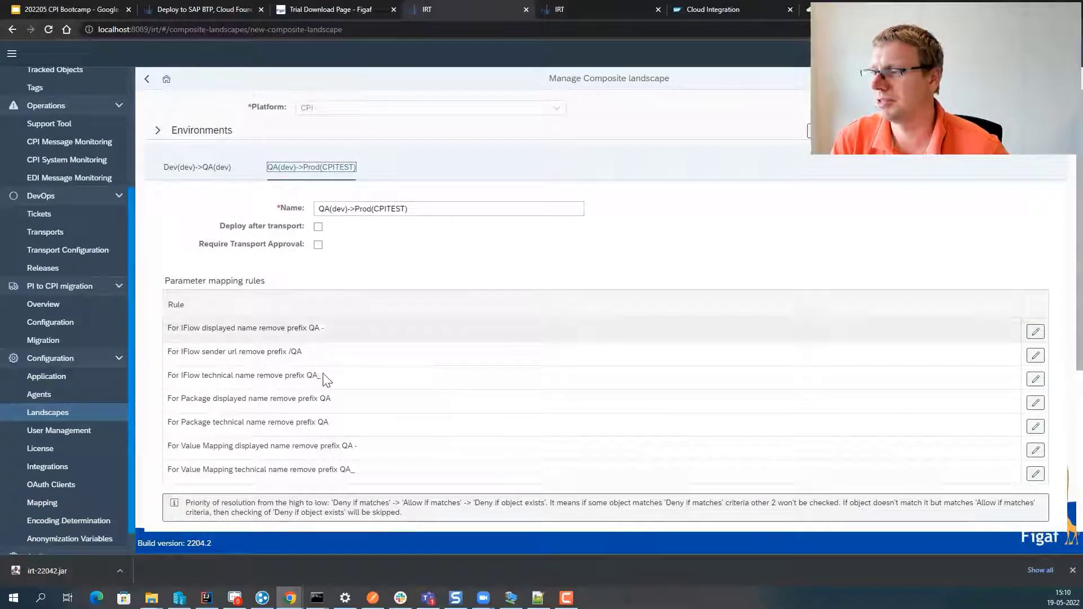
pyautogui.scroll(-2, 322, 377)
pyautogui.scroll(-1, 324, 378)
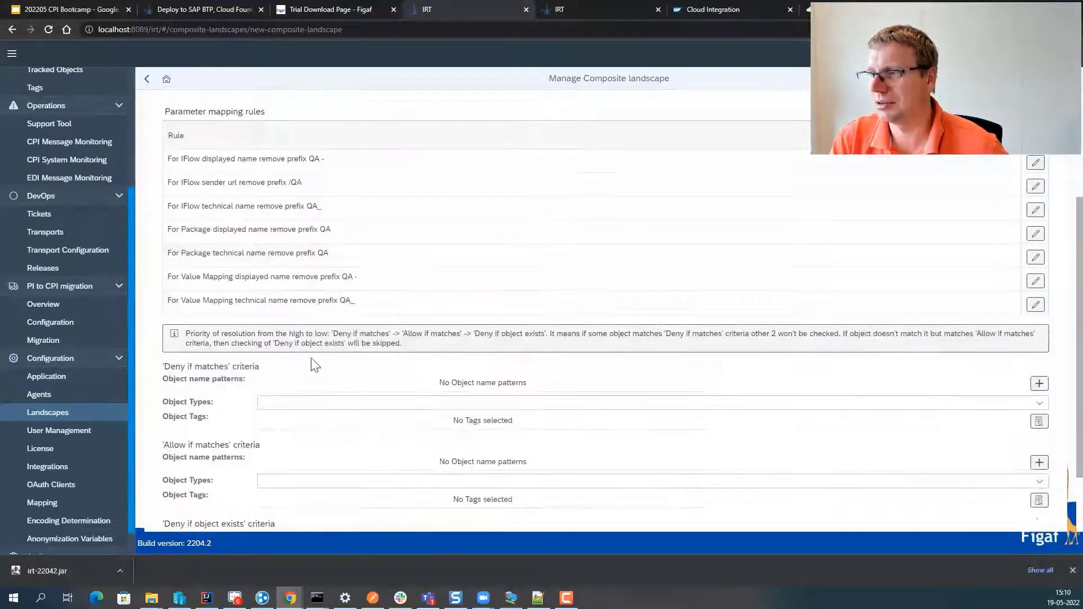
pyautogui.scroll(2, 309, 362)
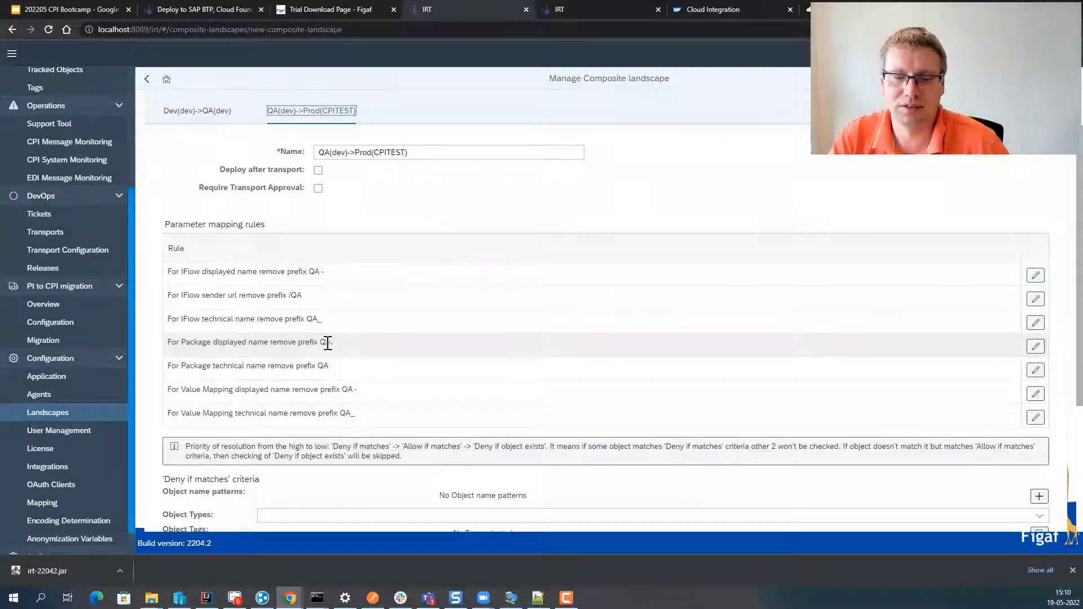
pyautogui.scroll(1, 693, 299)
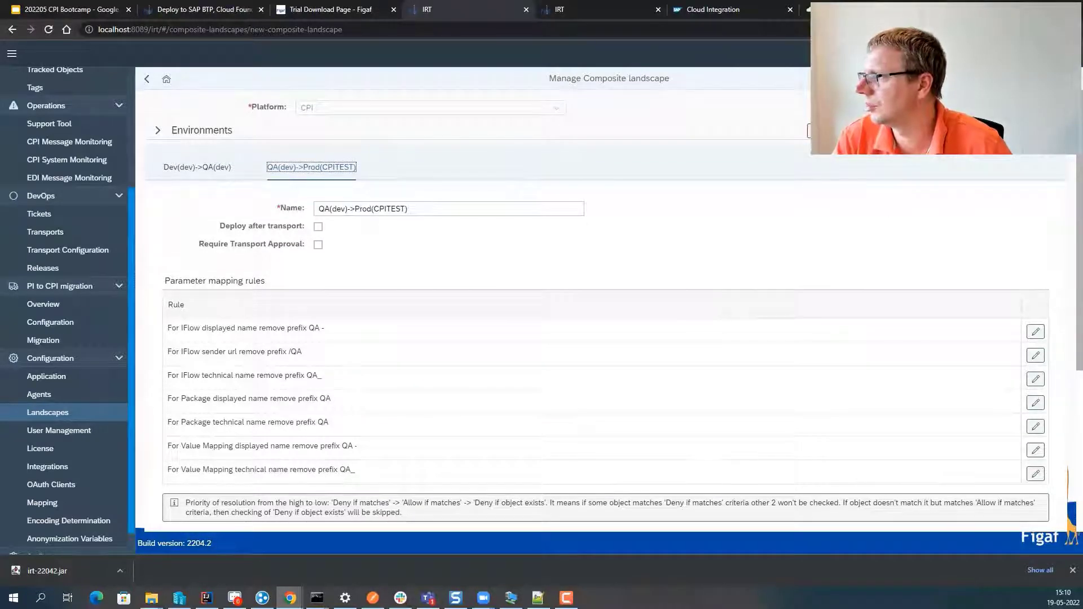
pyautogui.click(1047, 79)
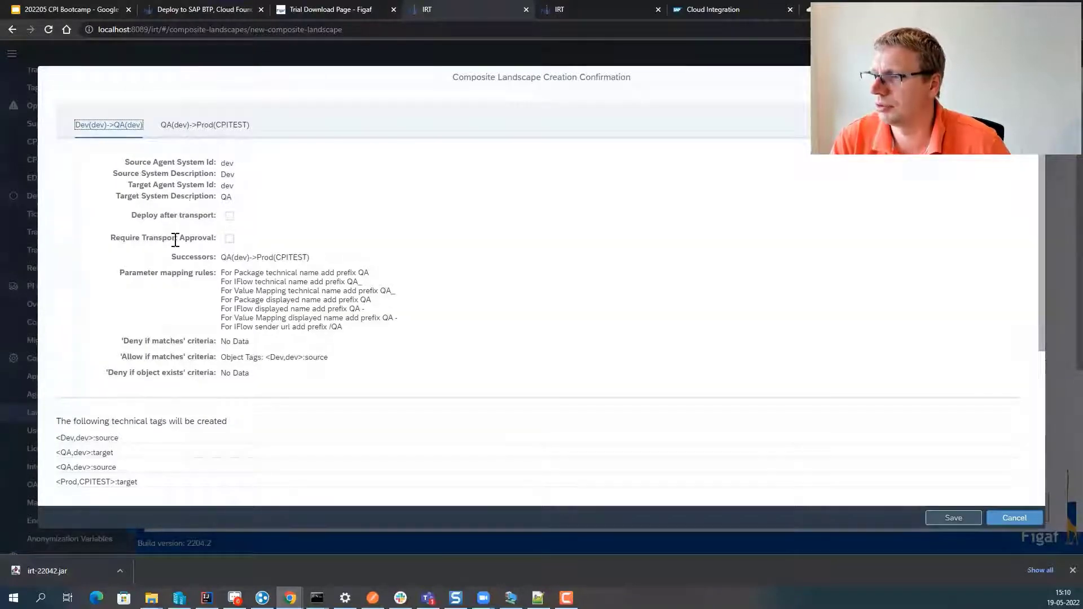
# - Review the object name mappings, such as ProcessDirectTesting, then save and acknowledge the success message
pyautogui.scroll(-1, 189, 290)
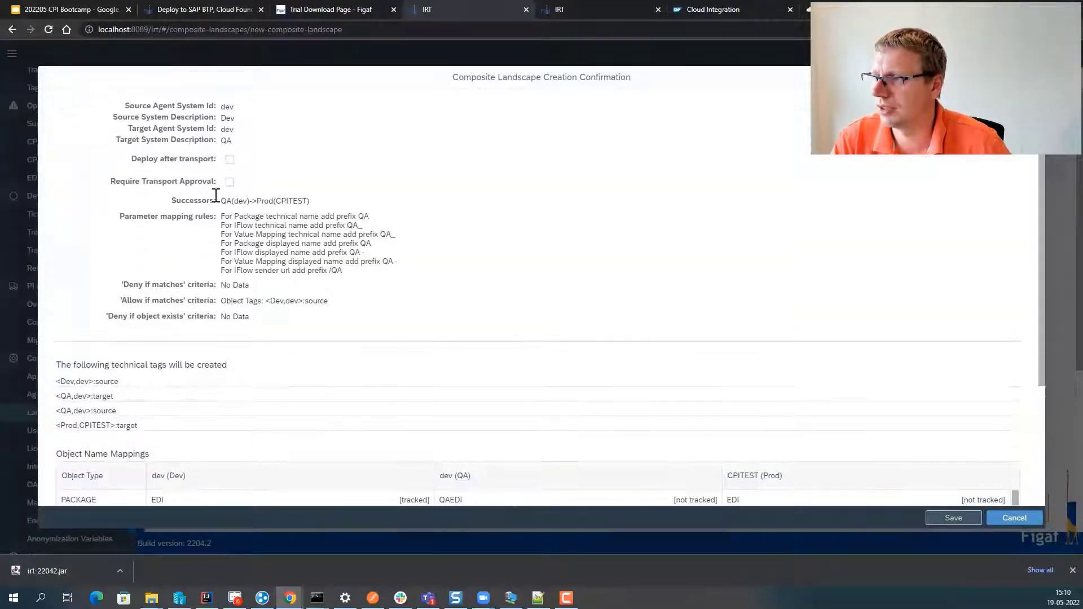
pyautogui.scroll(-3, 207, 299)
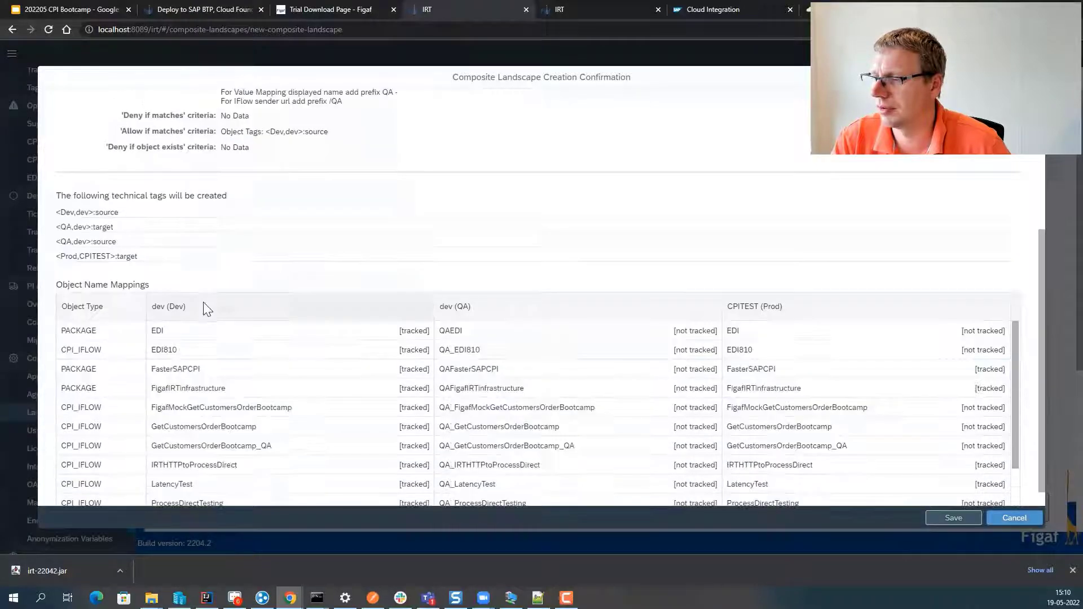
pyautogui.scroll(-1, 205, 309)
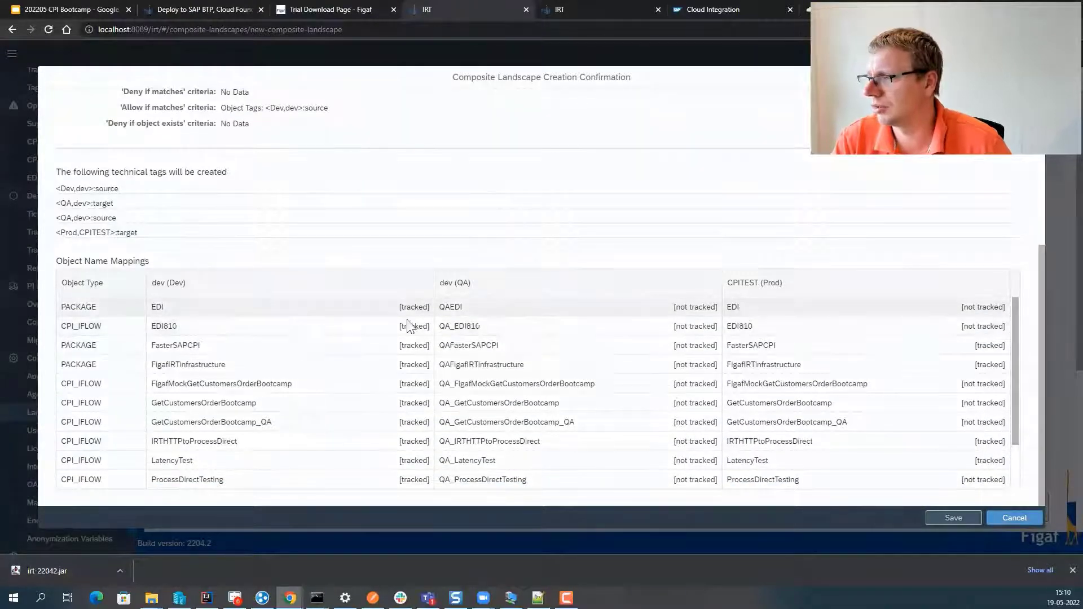
pyautogui.moveTo(334, 312); pyautogui.dragTo(342, 457)
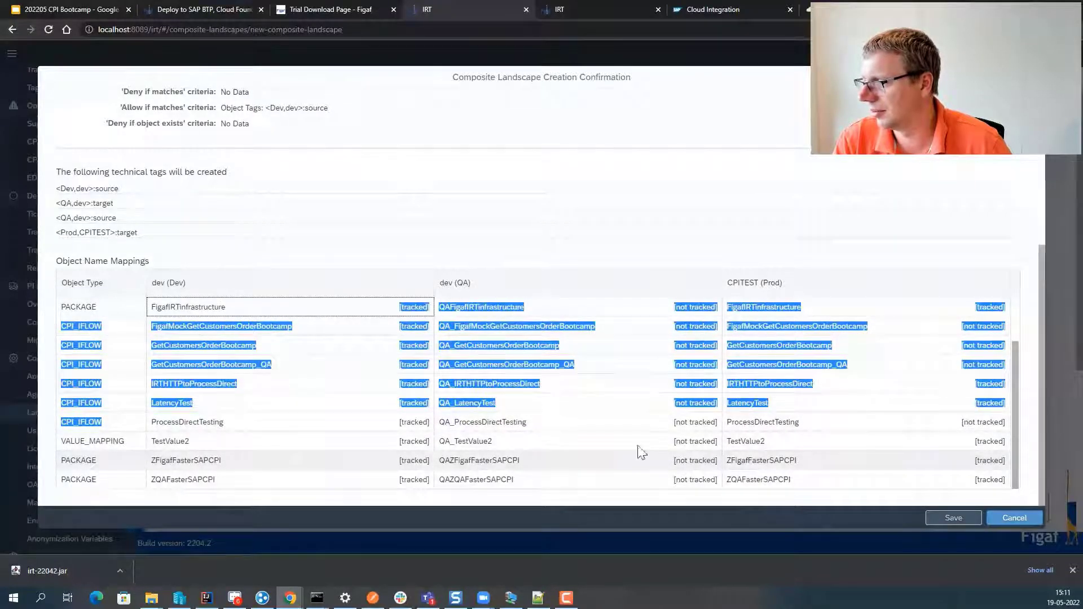
pyautogui.click(838, 428)
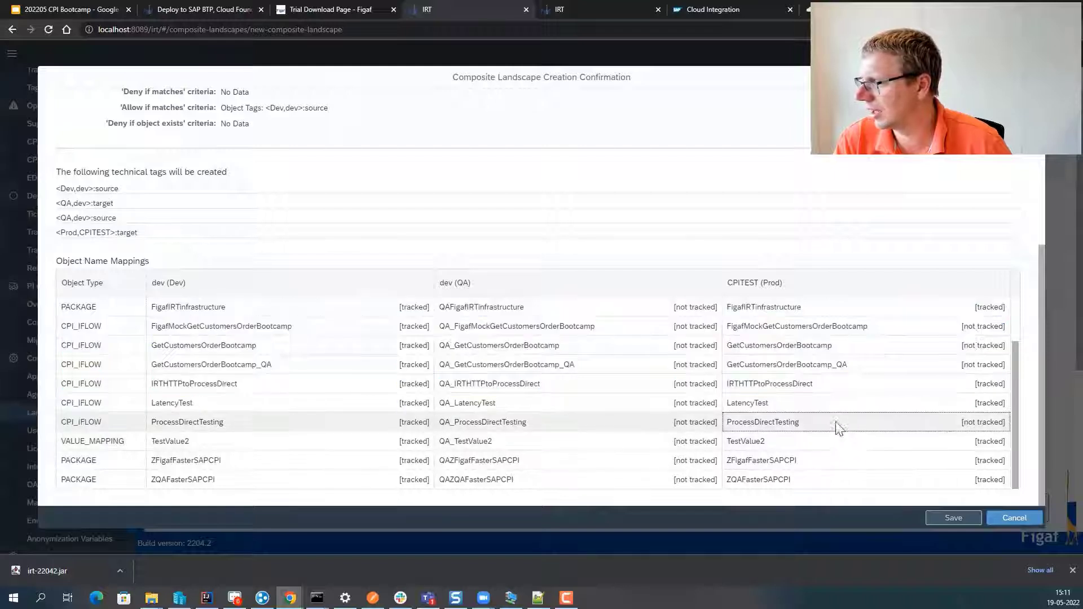
pyautogui.moveTo(838, 427); pyautogui.dragTo(789, 424)
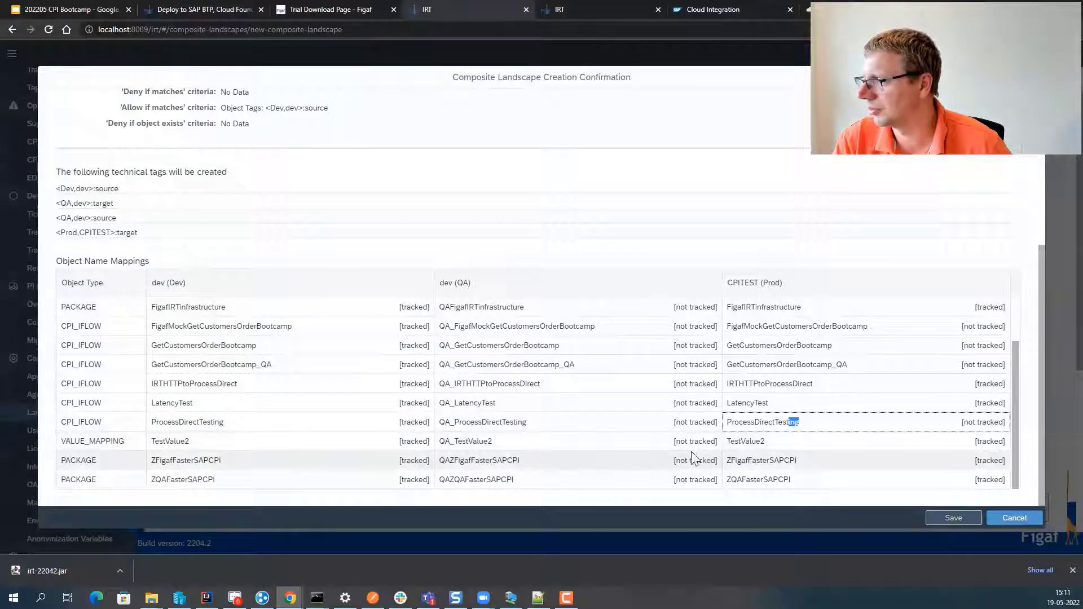
pyautogui.moveTo(812, 480); pyautogui.dragTo(736, 464)
pyautogui.click(739, 464)
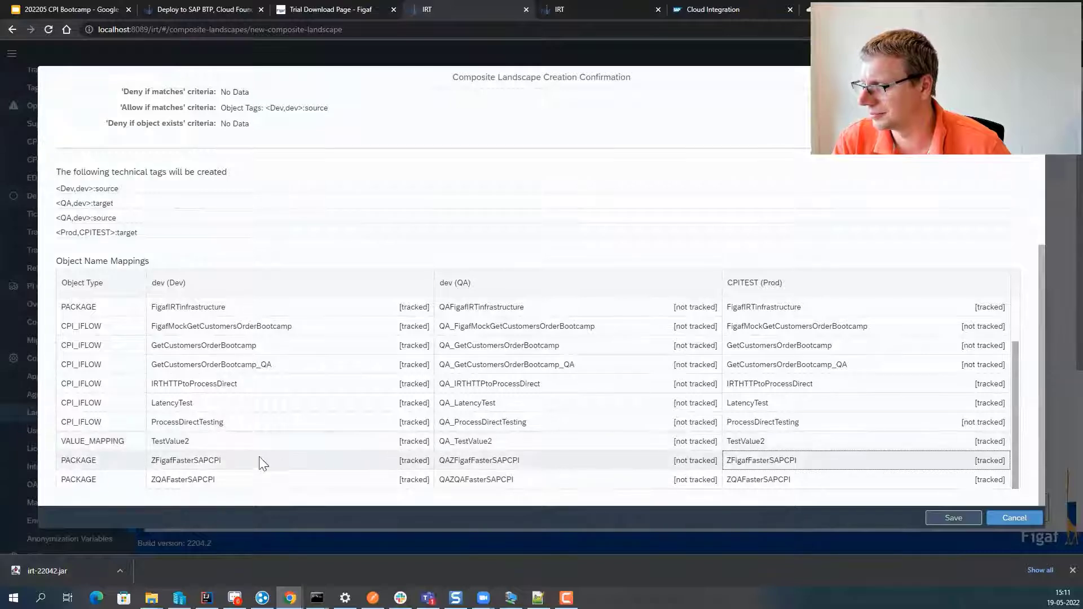
pyautogui.click(946, 513)
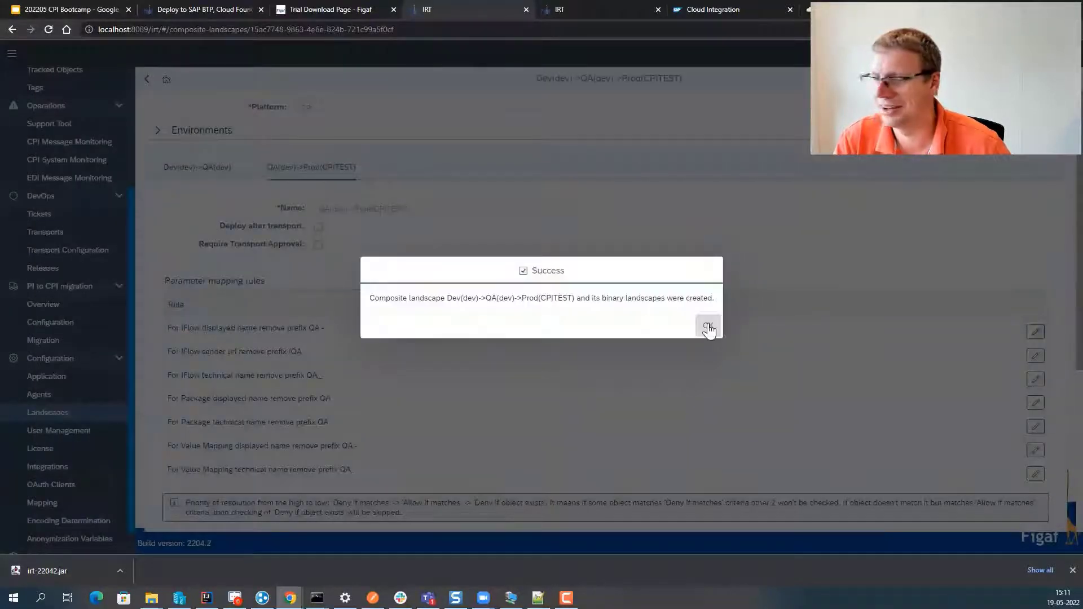
pyautogui.click(708, 328)
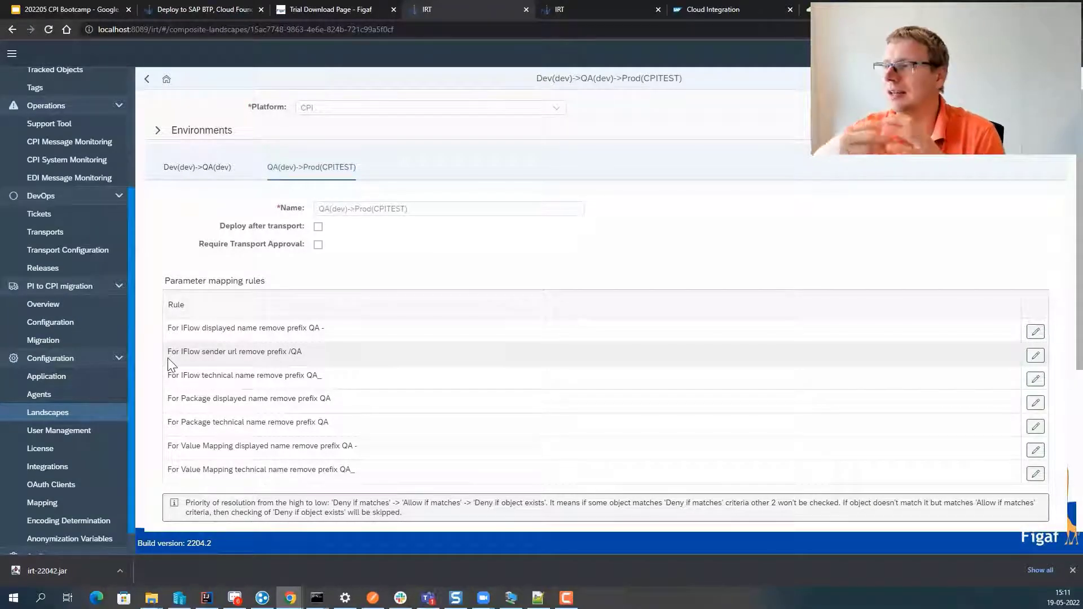
# - Briefly show the slide deck, then open the Dev(dev)->QA(dev) stage and view its criteria
pyautogui.click(83, 7)
pyautogui.press('Escape')
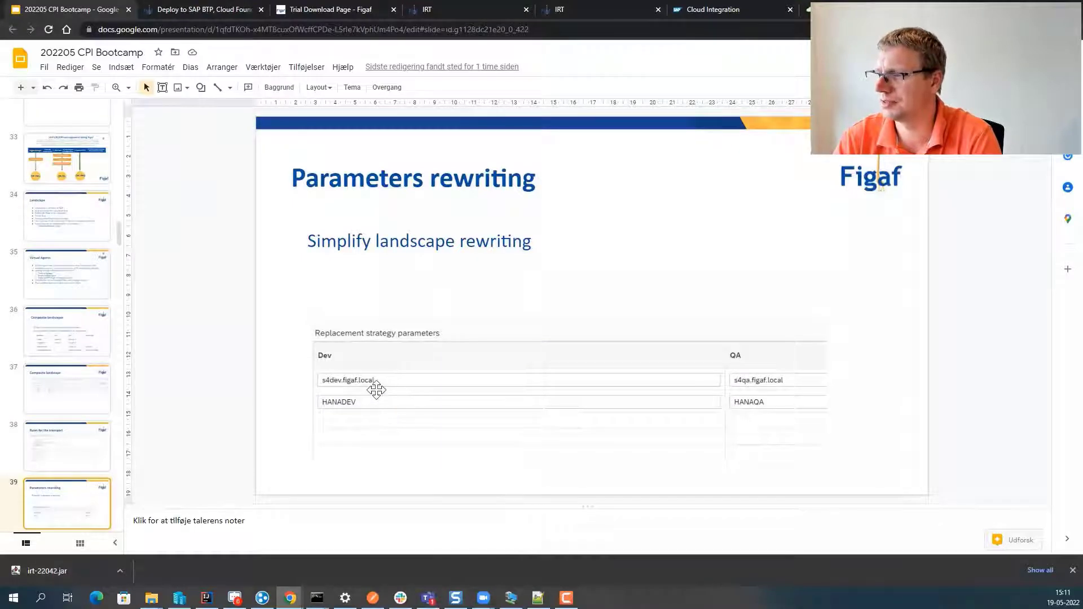
pyautogui.click(475, 10)
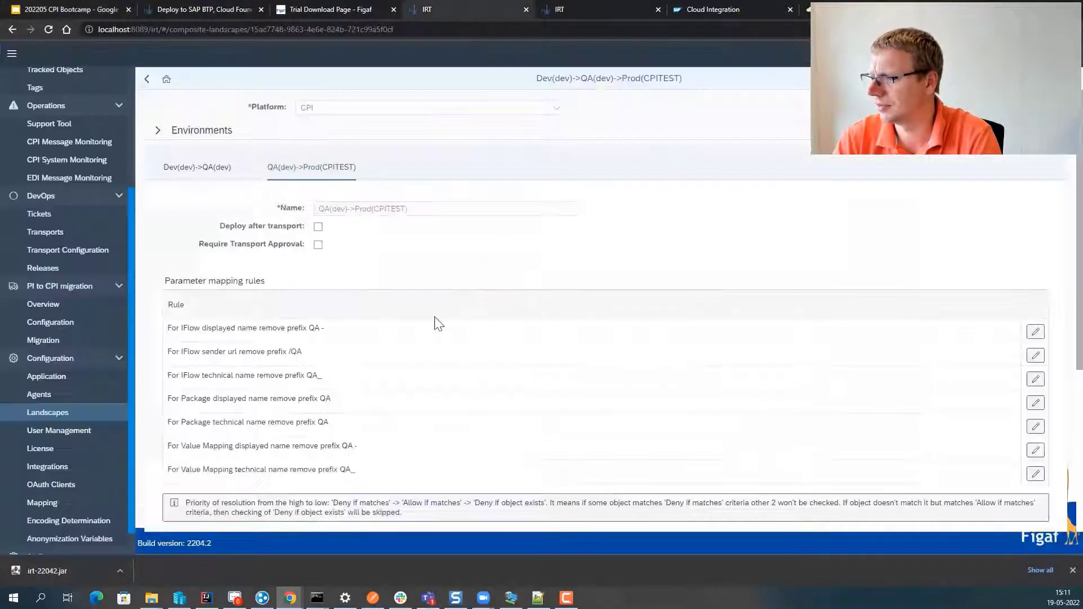
pyautogui.scroll(-5, 440, 327)
pyautogui.scroll(5, 305, 341)
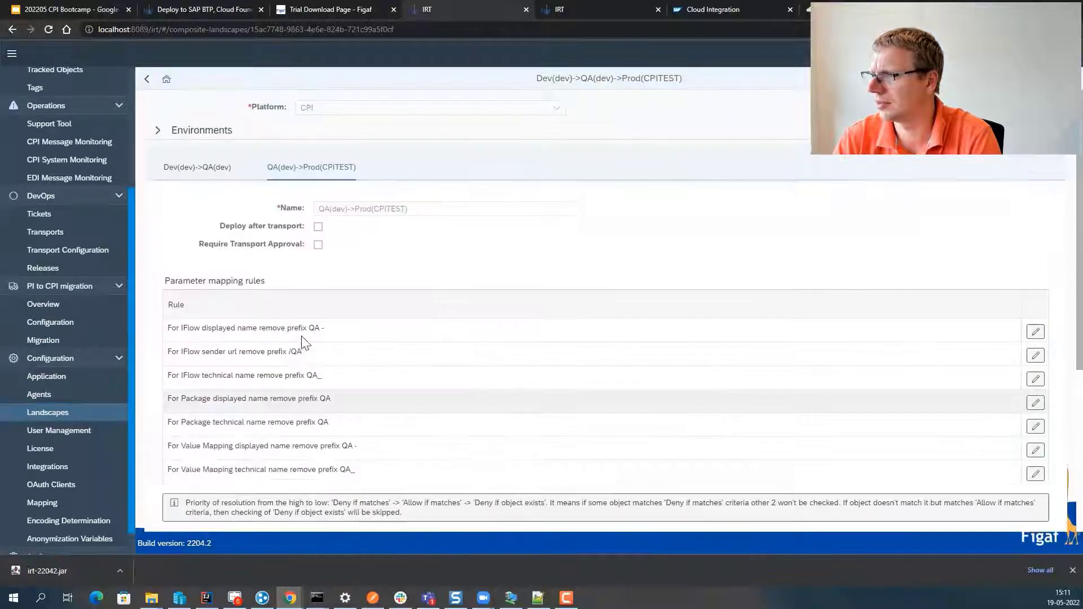
pyautogui.click(198, 165)
pyautogui.scroll(-5, 264, 341)
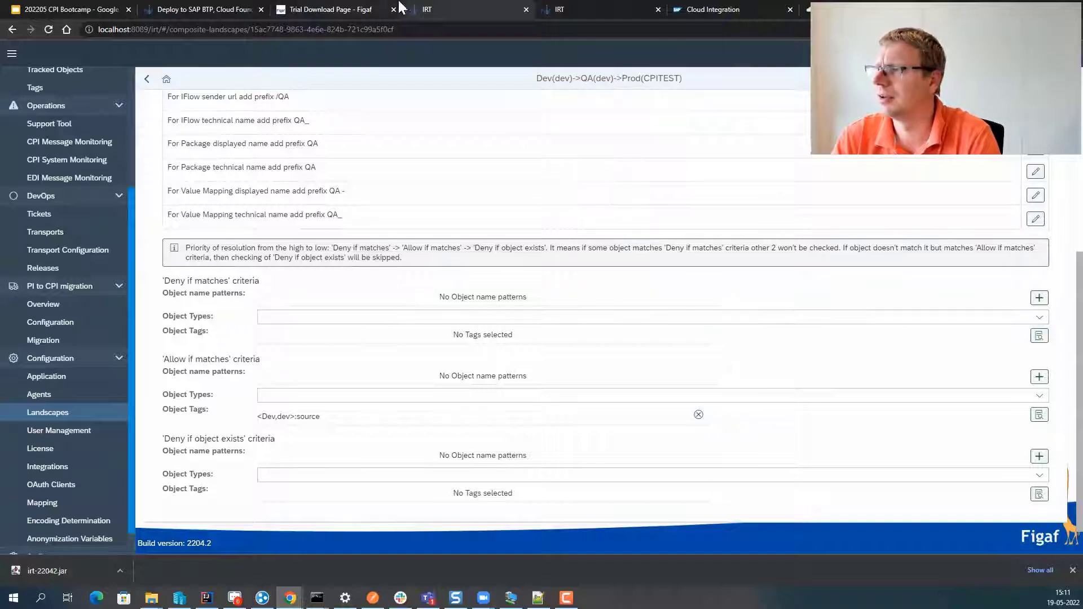
# - Show the GetCustomersOrderBootcamp page, then the deck's Parameters rewriting slide
pyautogui.click(551, 11)
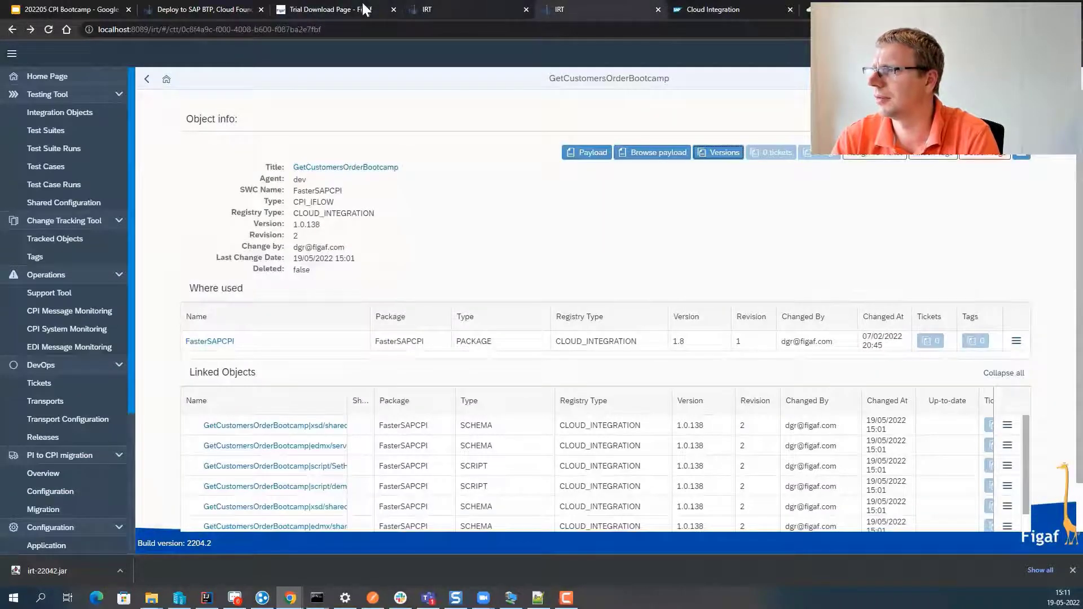
pyautogui.click(70, 10)
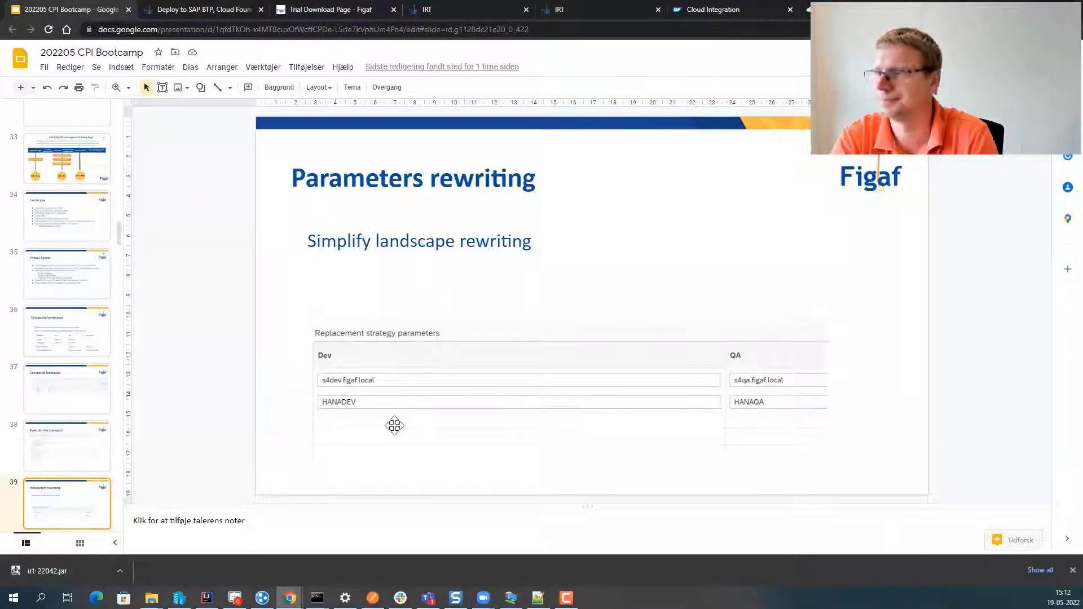
# - Present the Landscape settings slide, then return to the Figaf Dev(dev)->QA(dev) stage
pyautogui.press('Down')
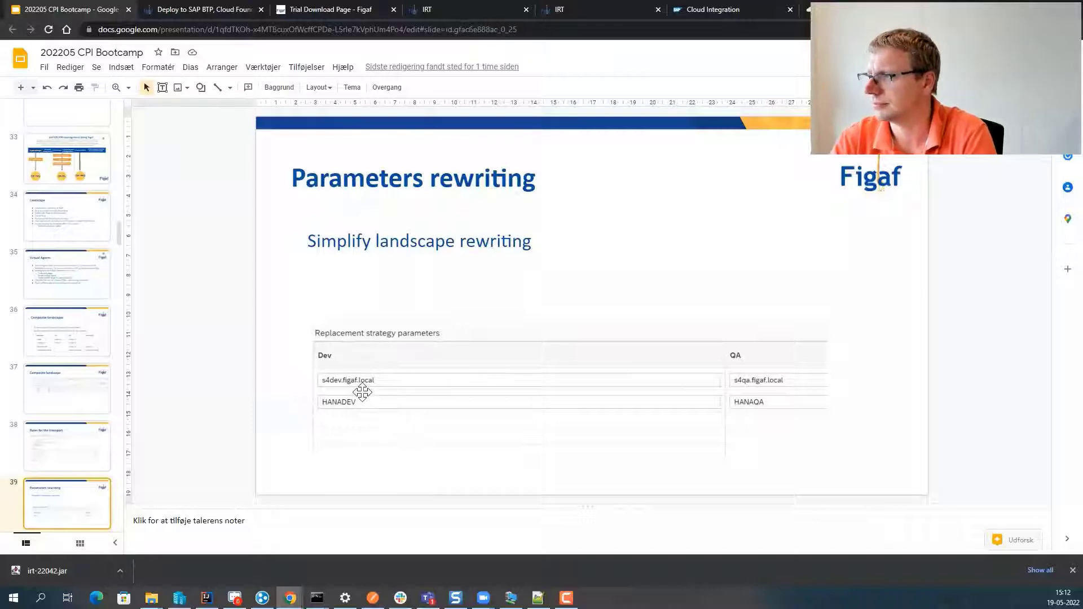
pyautogui.click(936, 58)
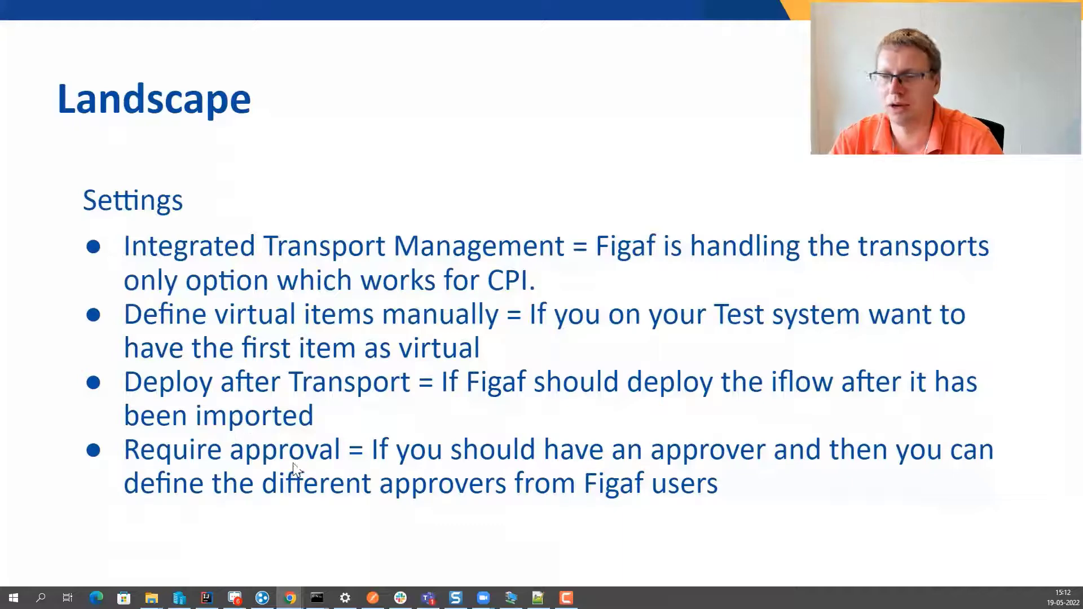
pyautogui.press('Escape')
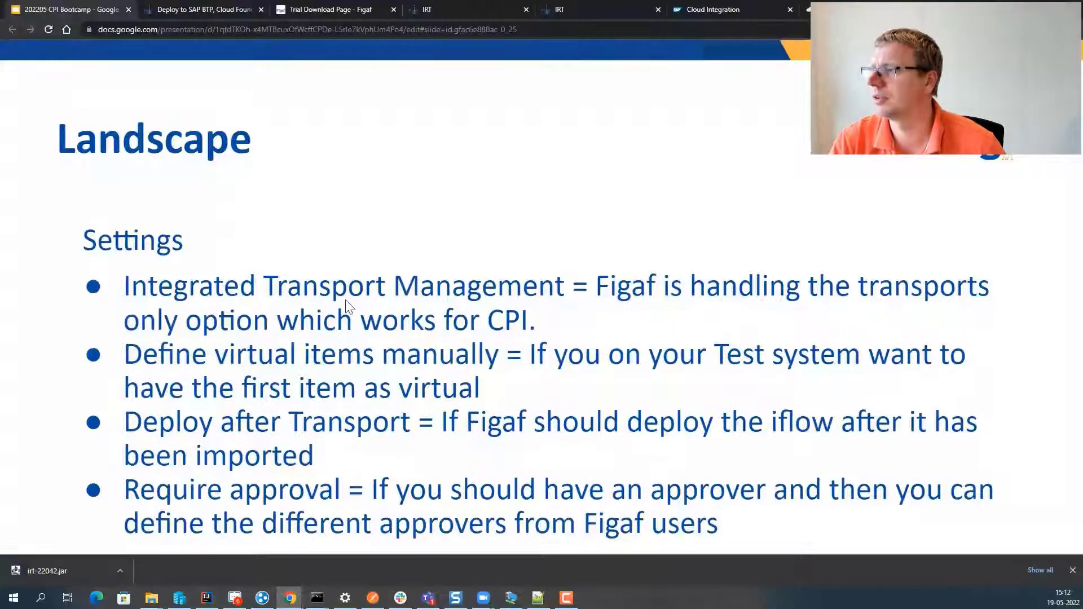
pyautogui.click(463, 9)
# - Enable Deploy after transport and Require Transport Approval with superUser as transport reviewer
pyautogui.scroll(5, 265, 254)
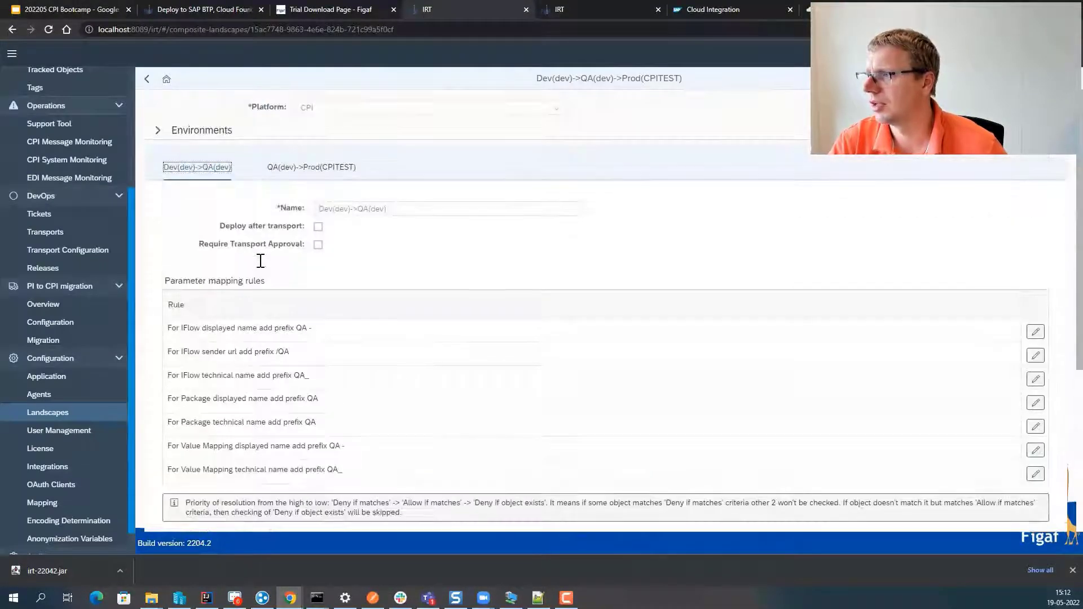
pyautogui.click(317, 229)
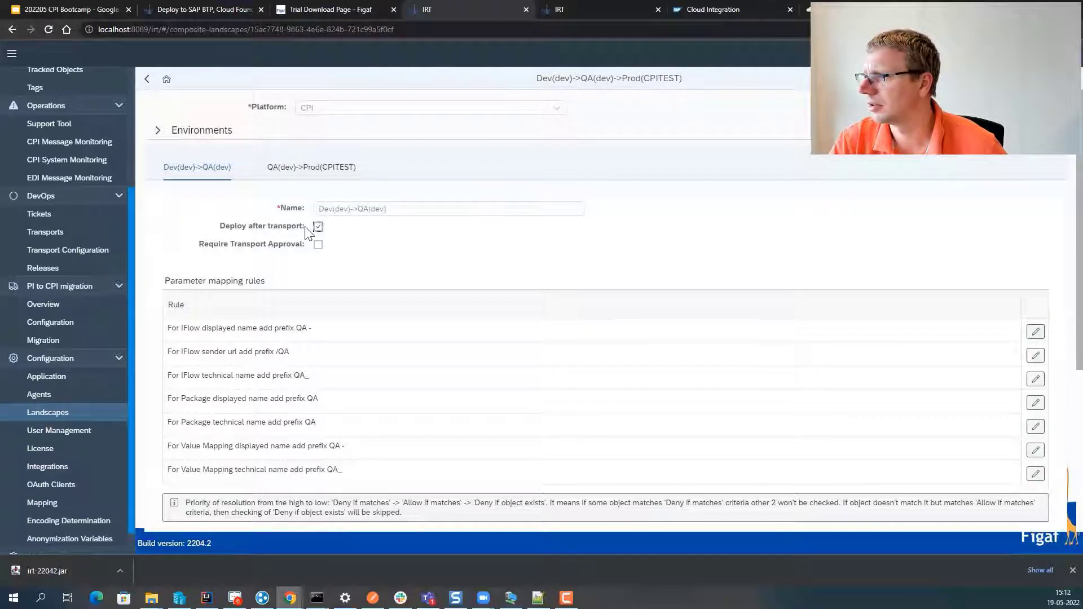
pyautogui.click(318, 244)
pyautogui.click(574, 263)
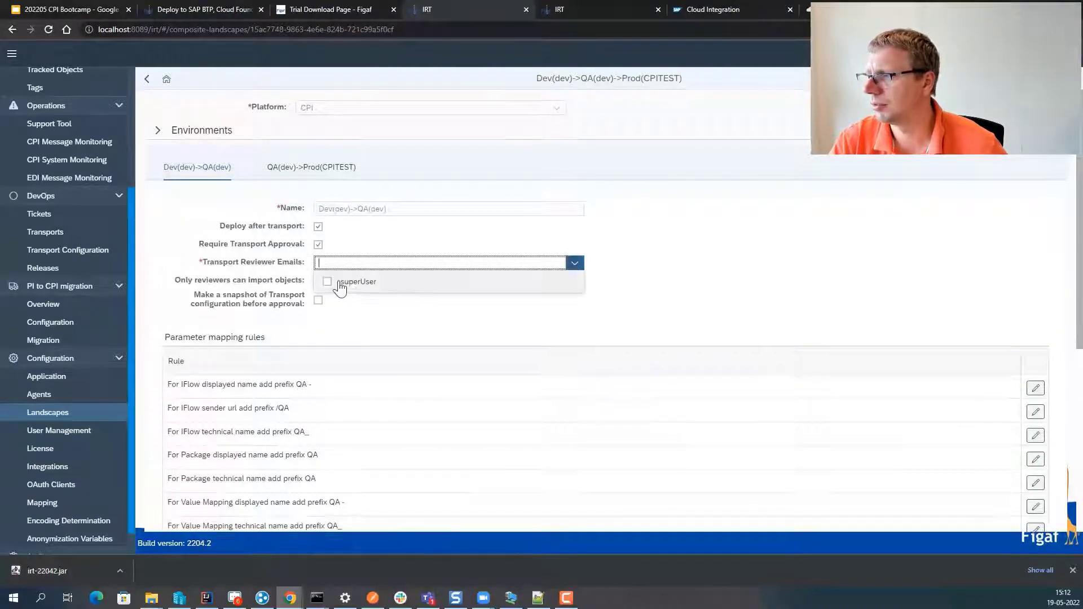
pyautogui.click(339, 281)
pyautogui.click(204, 256)
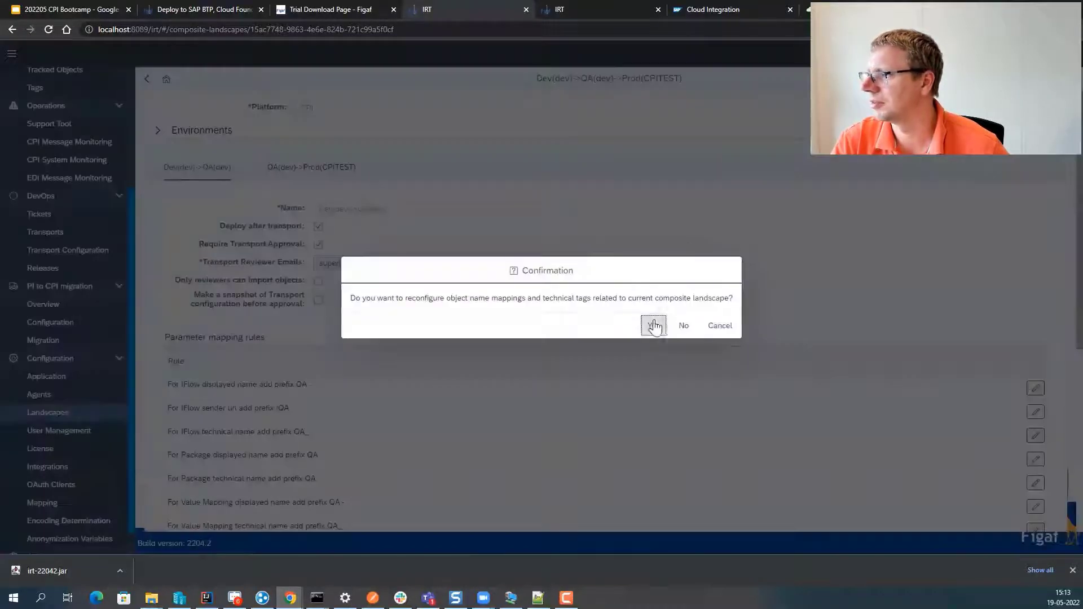
# - Save and confirm the composite landscape update, then return to the presentation
pyautogui.click(649, 324)
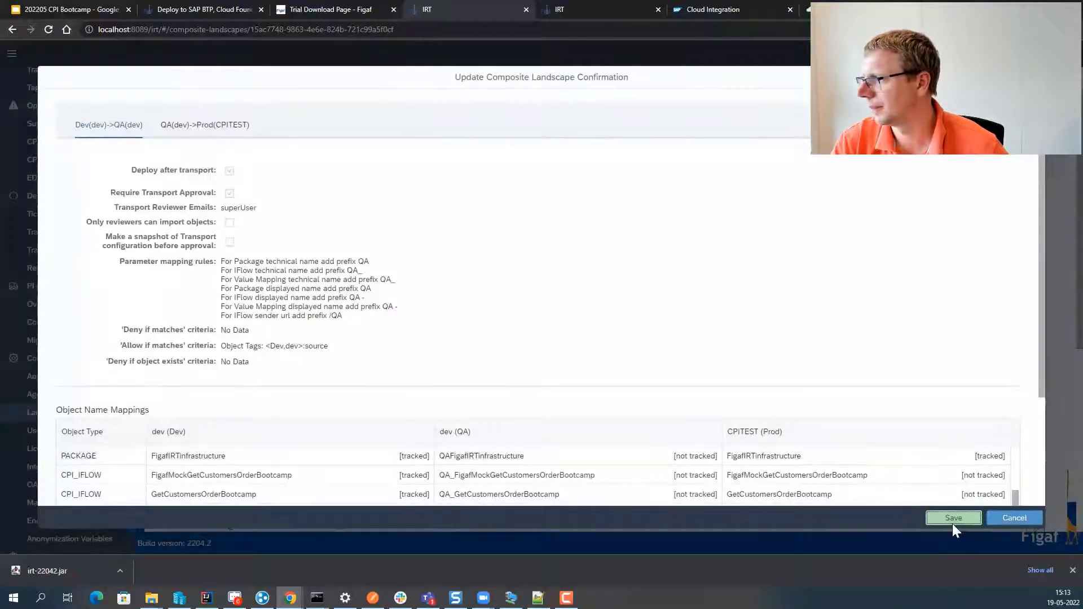
pyautogui.click(952, 518)
pyautogui.click(709, 326)
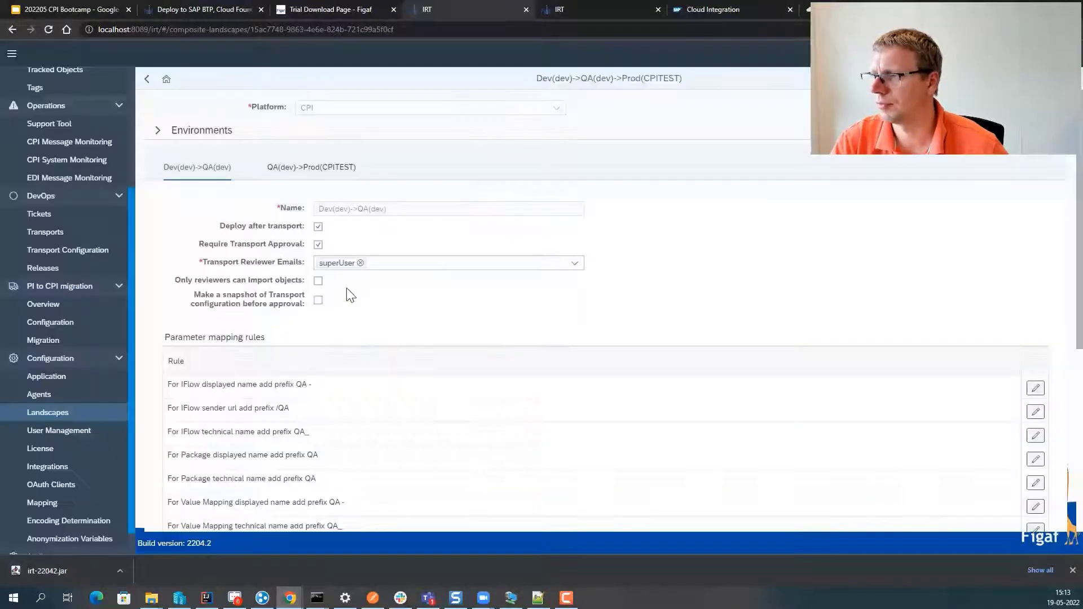
pyautogui.click(317, 240)
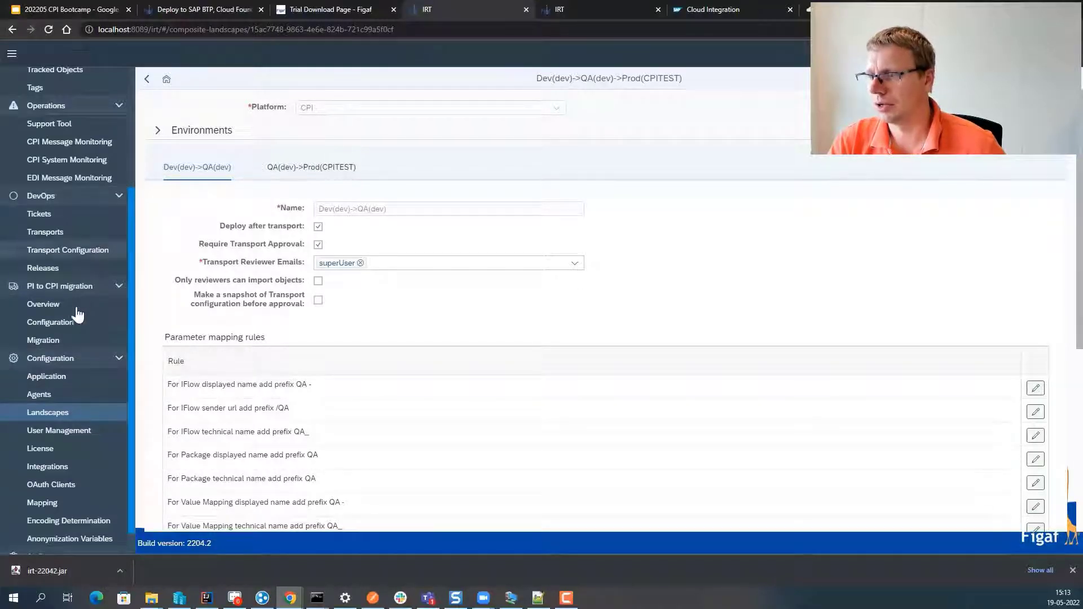
pyautogui.click(103, 2)
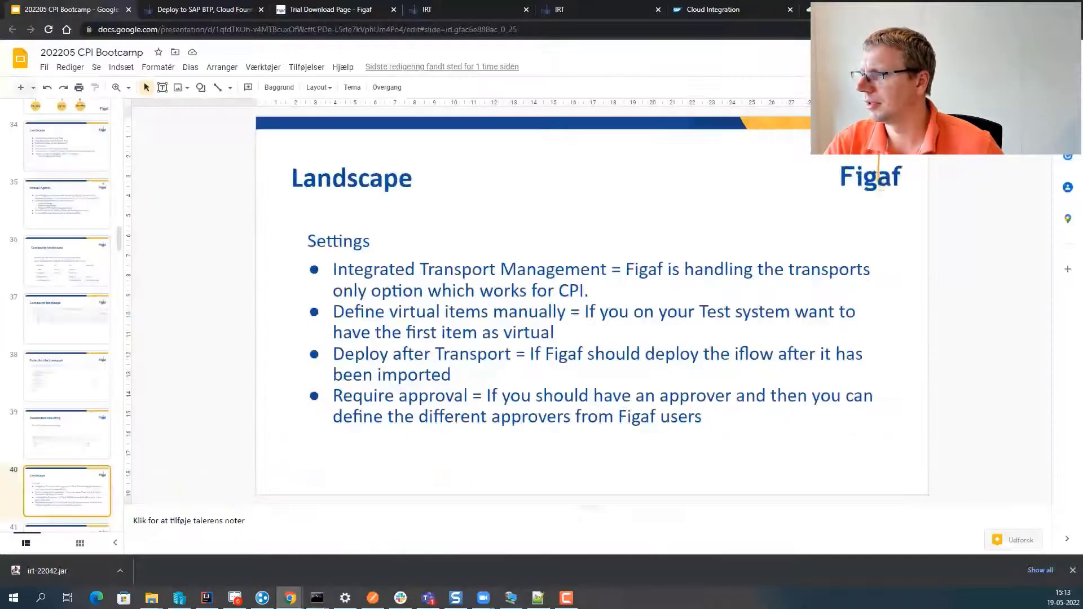
# - Present the Review slide on transport approval, then return to the Figaf landscape settings
pyautogui.press('Down')
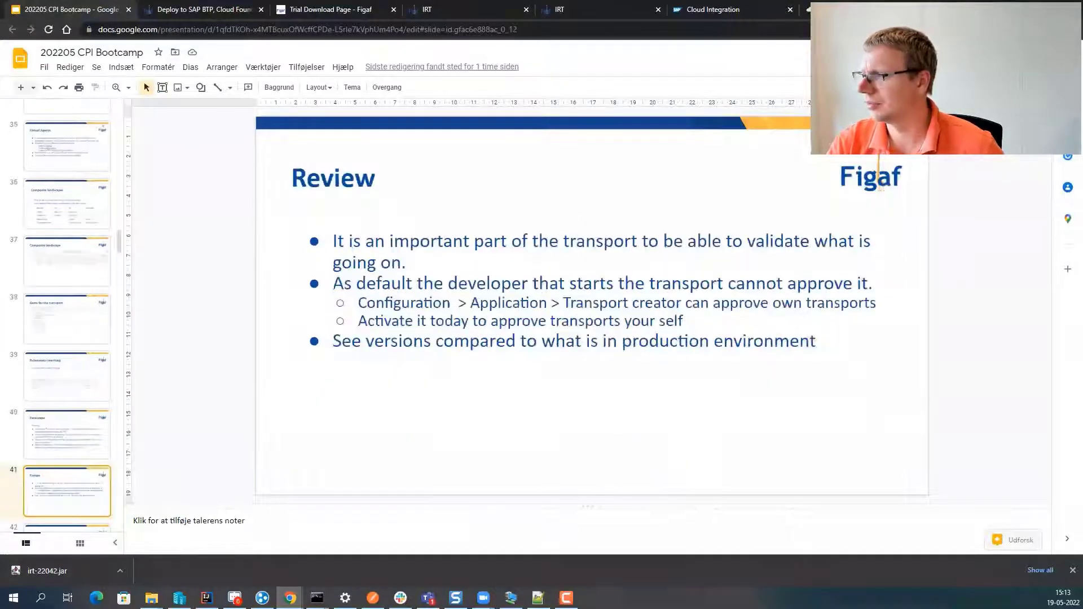
pyautogui.hotkey('ctrl', 'F5')
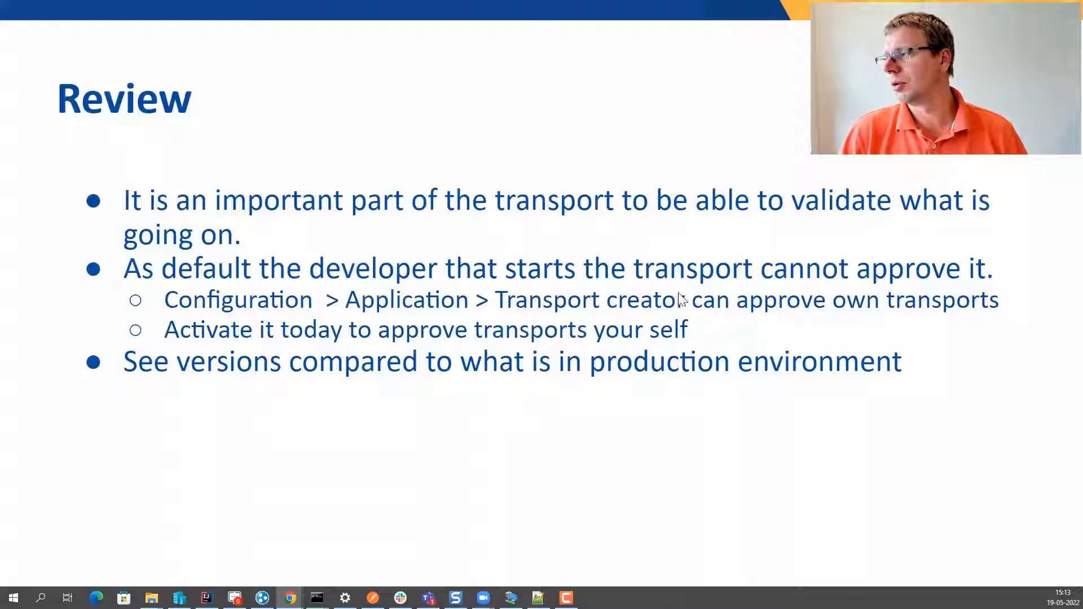
pyautogui.press('Escape')
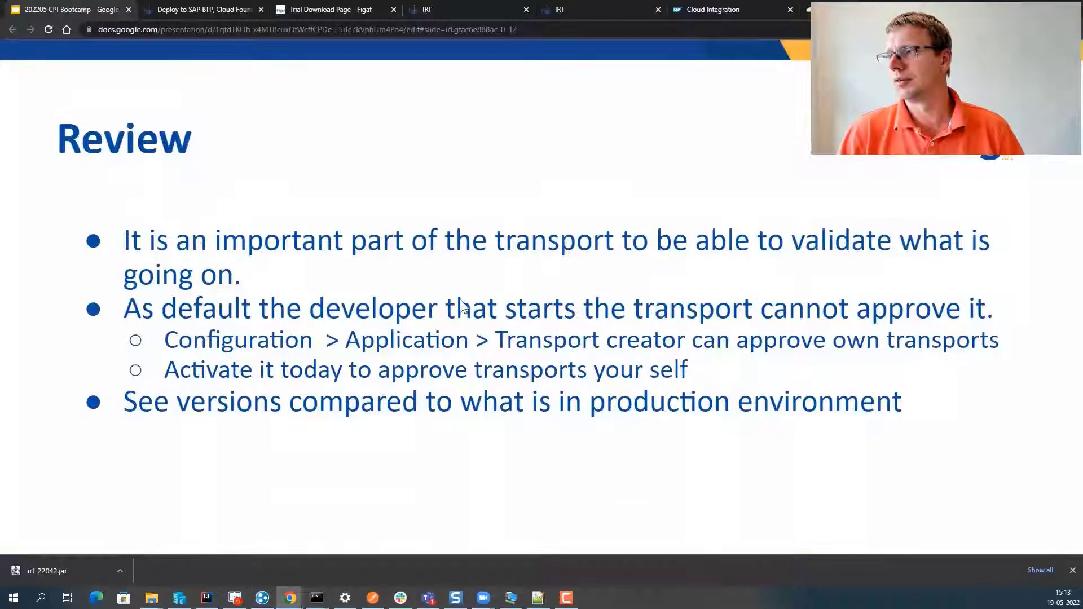
pyautogui.click(431, 12)
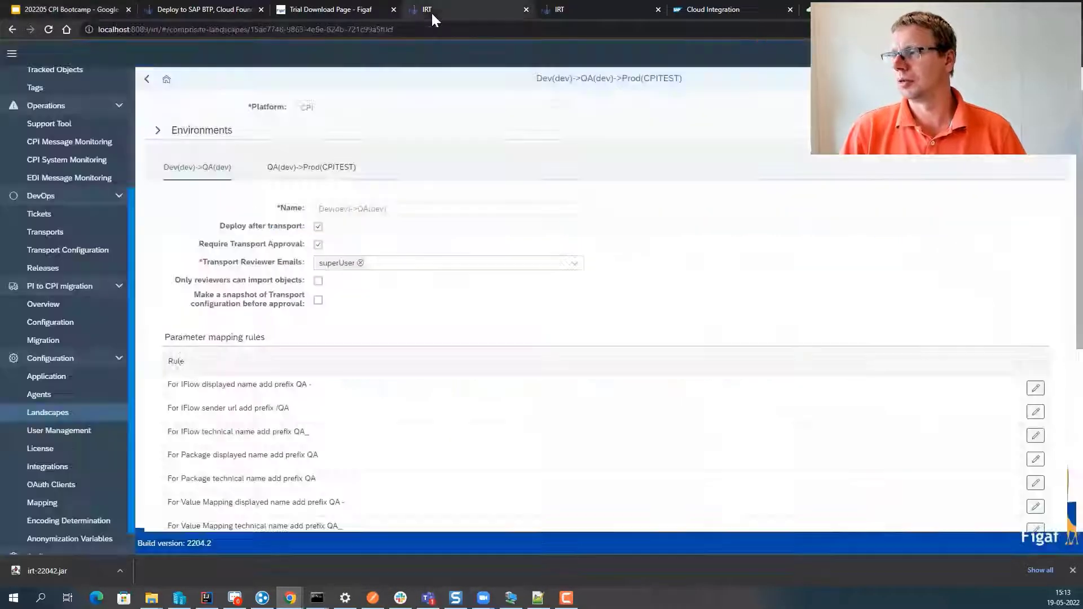
# - Tick 'Transport creator can approve own transports' in Application configuration, save, and return to the deck
pyautogui.click(60, 380)
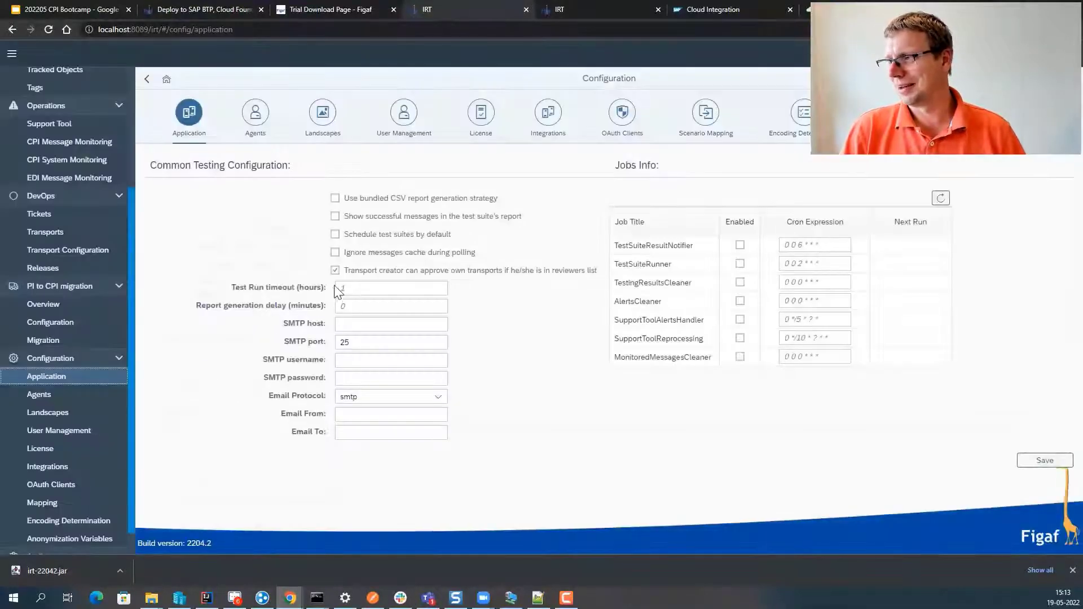
pyautogui.click(337, 273)
pyautogui.click(1045, 461)
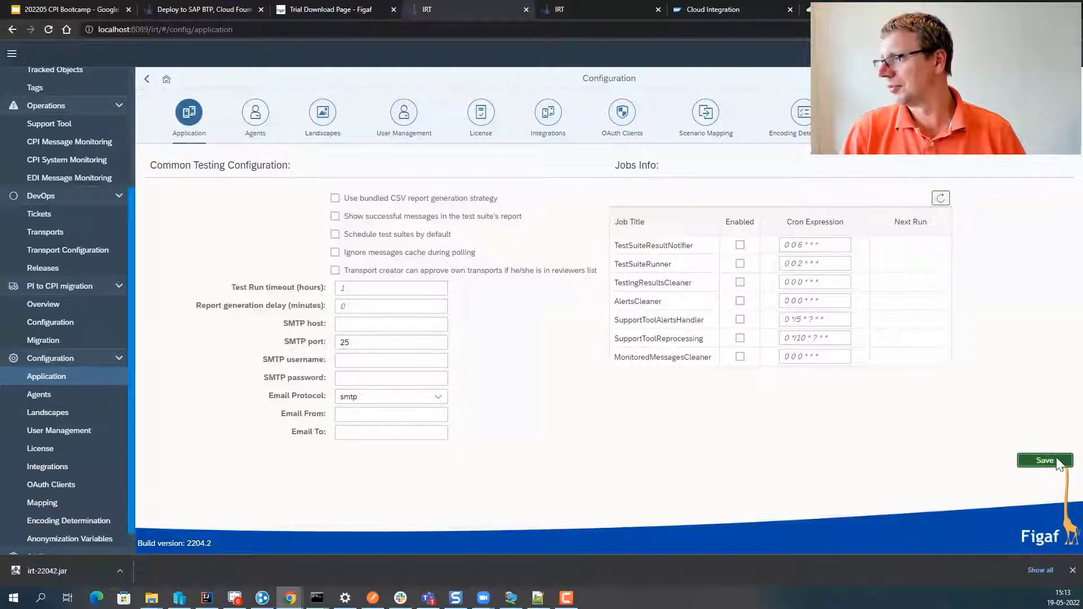
pyautogui.click(613, 324)
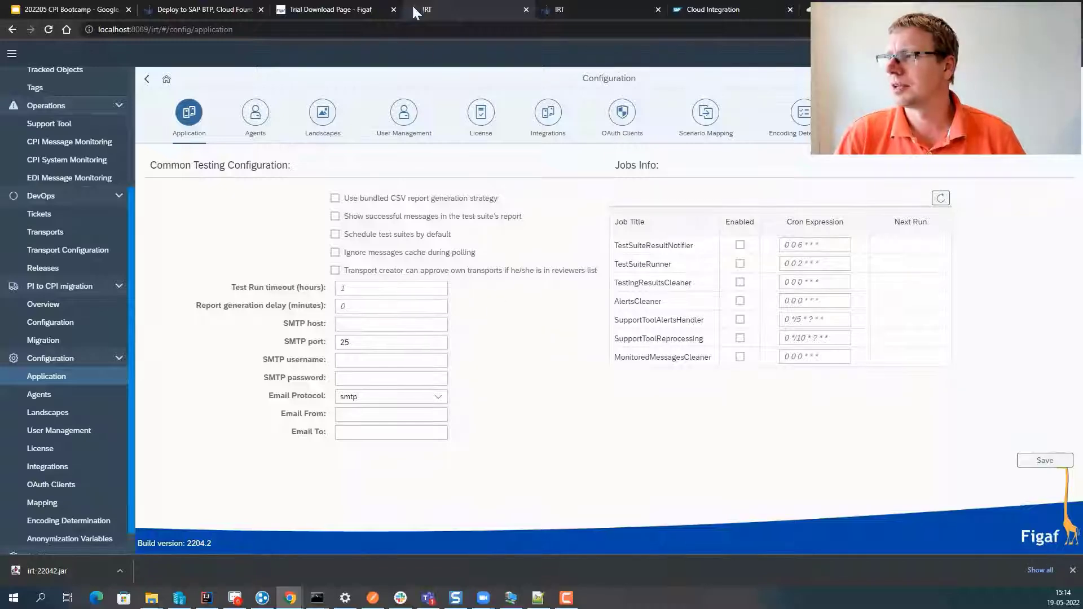
pyautogui.click(25, 13)
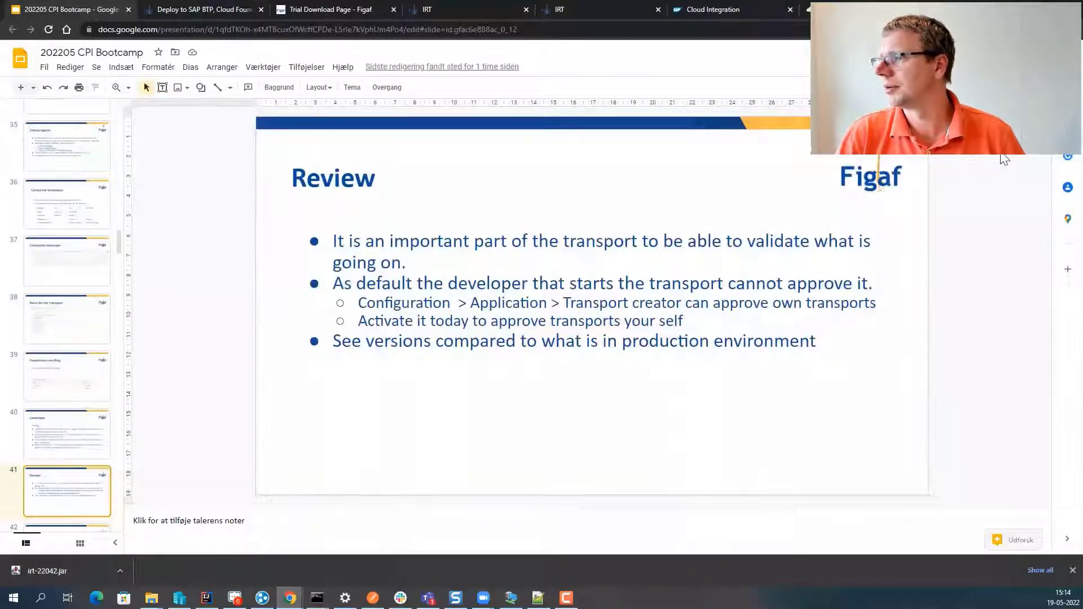
# - Briefly present the deck, settle on slide 42 'Configuration of parameters', and return to the editor
pyautogui.hotkey('ctrl', 'F5')
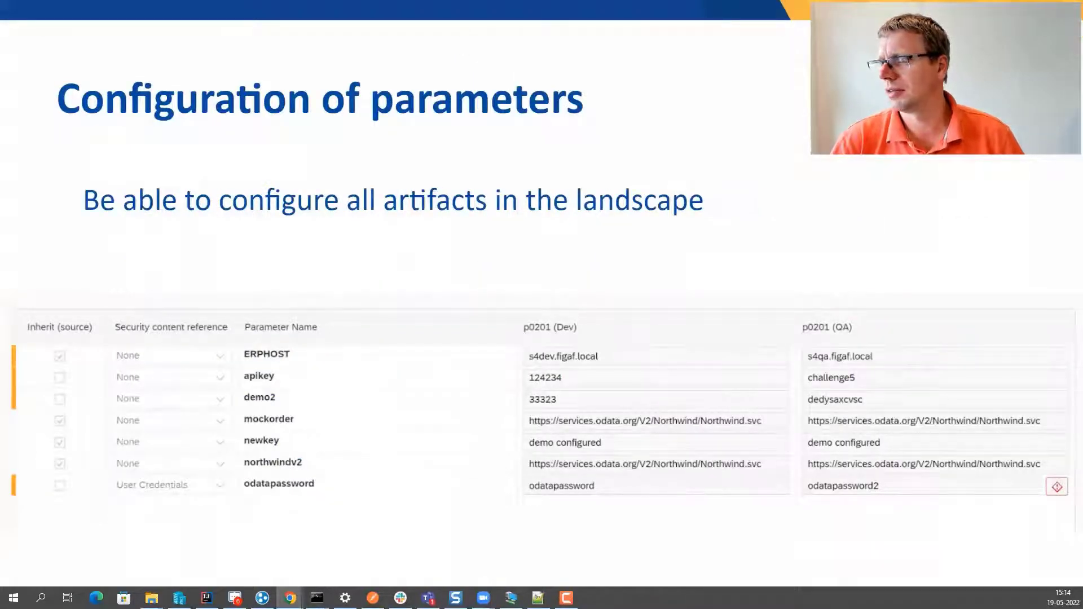
pyautogui.press('Left')
pyautogui.press('Right')
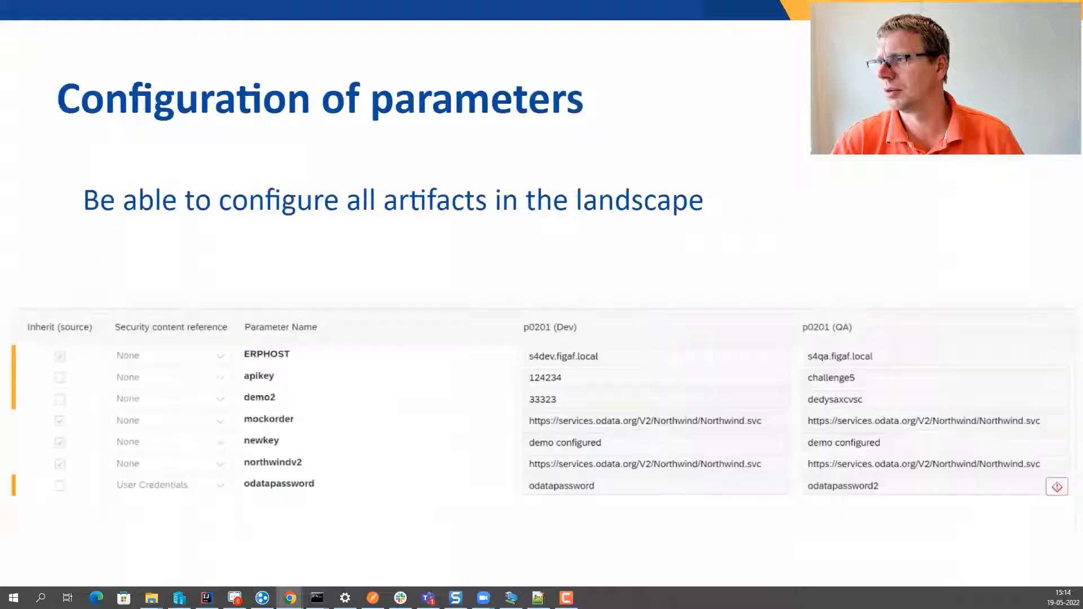
pyautogui.press('Right')
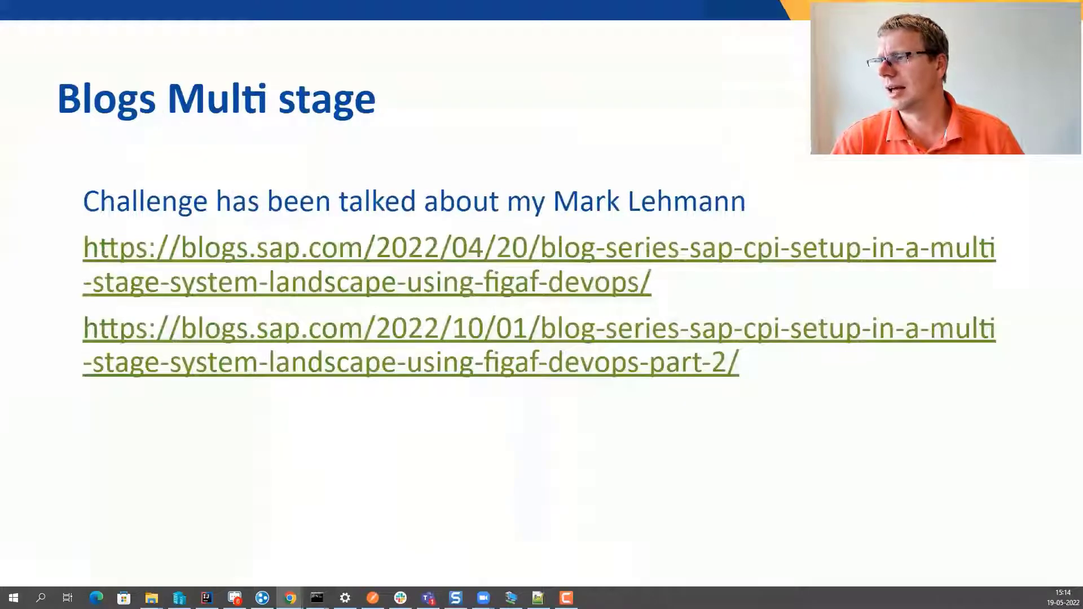
pyautogui.press('Escape')
pyautogui.press('Left')
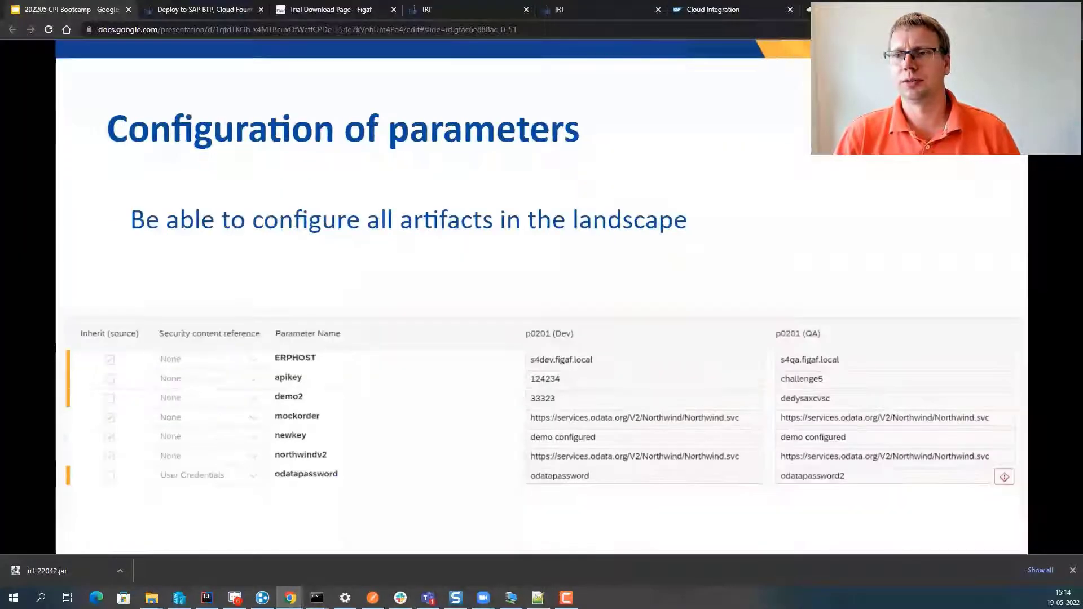
pyautogui.press('Escape')
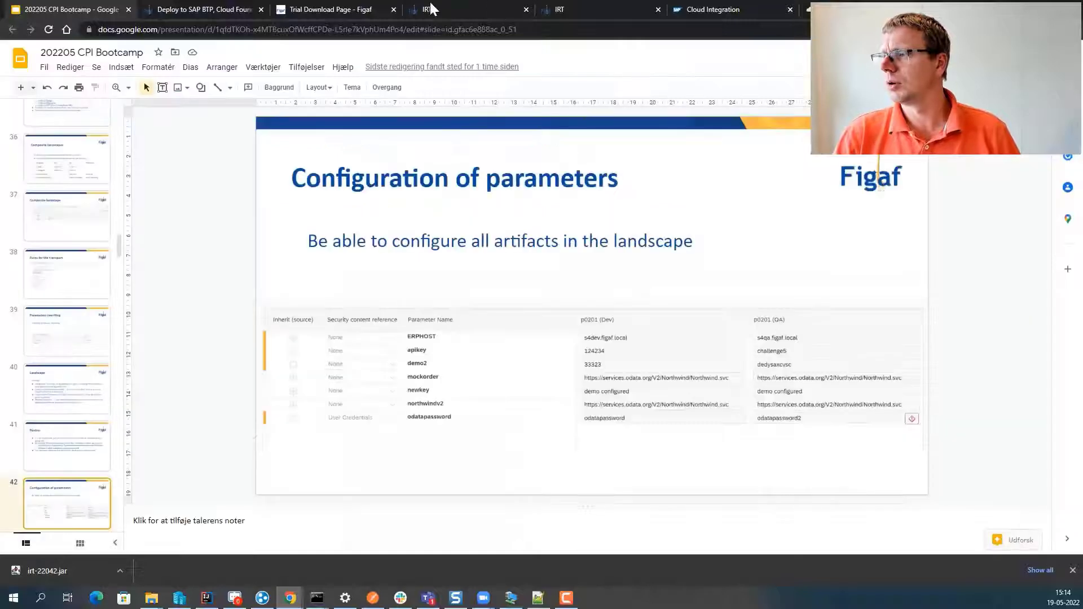
pyautogui.click(431, 8)
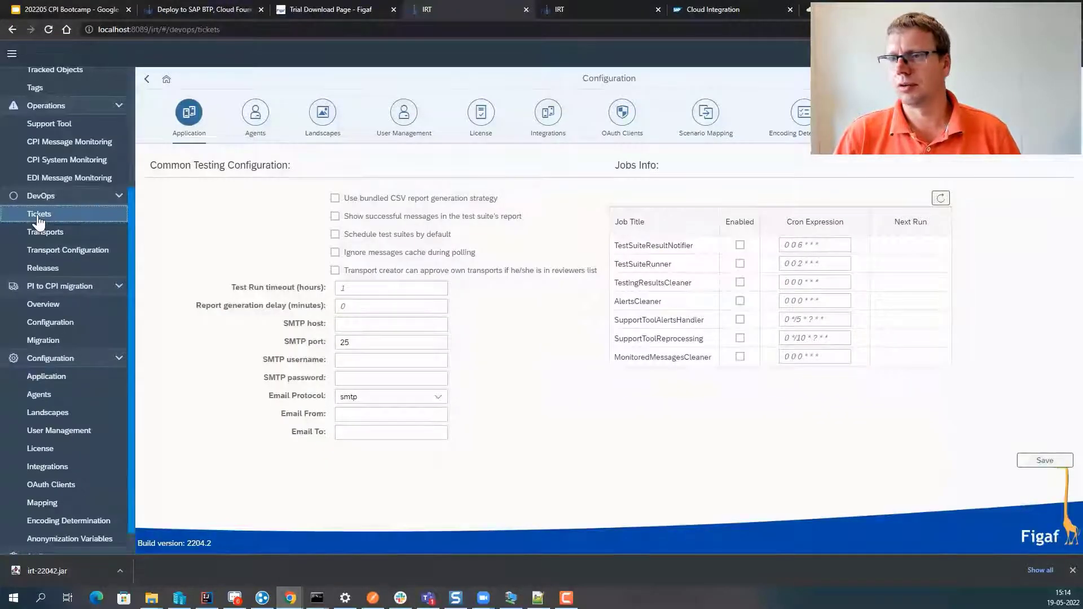
# - From Tracked Objects, select the GetCustomersOrderBootcamp iflow and start assigning it to a ticket
pyautogui.click(39, 219)
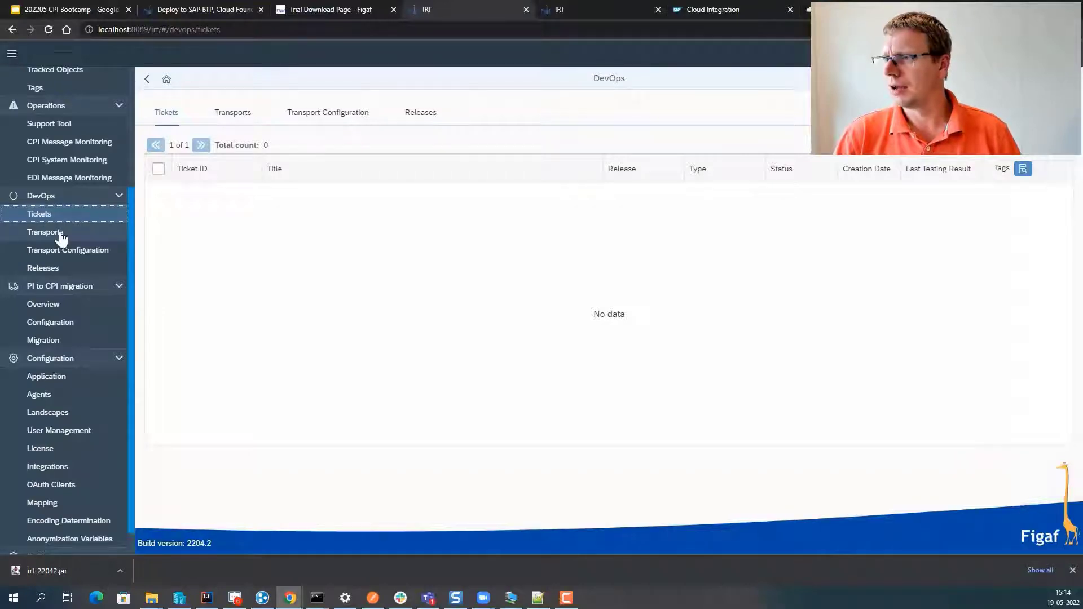
pyautogui.scroll(3, 72, 194)
pyautogui.click(65, 181)
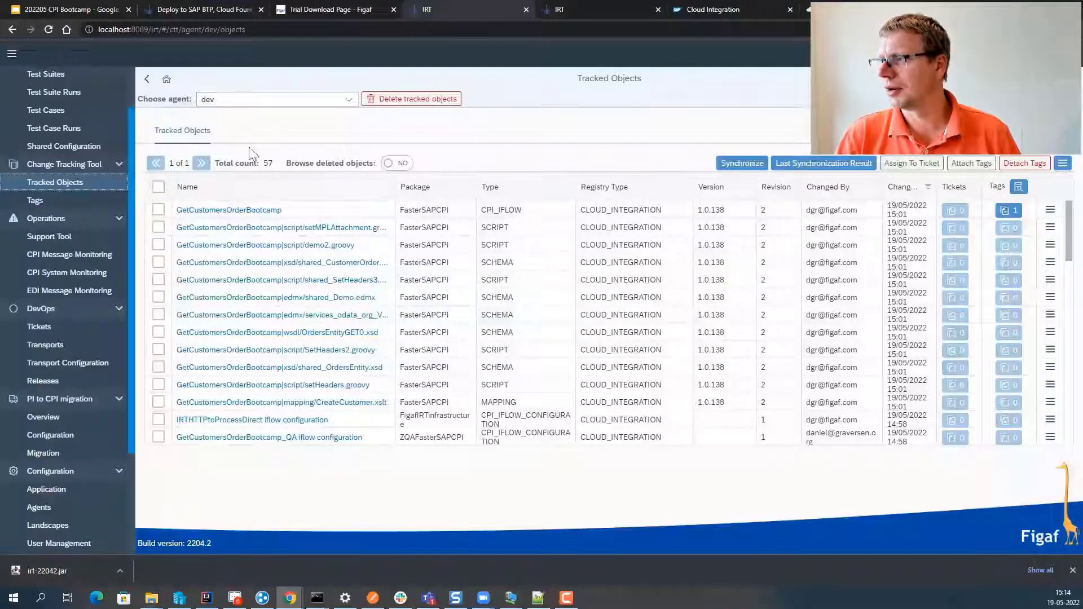
pyautogui.click(158, 209)
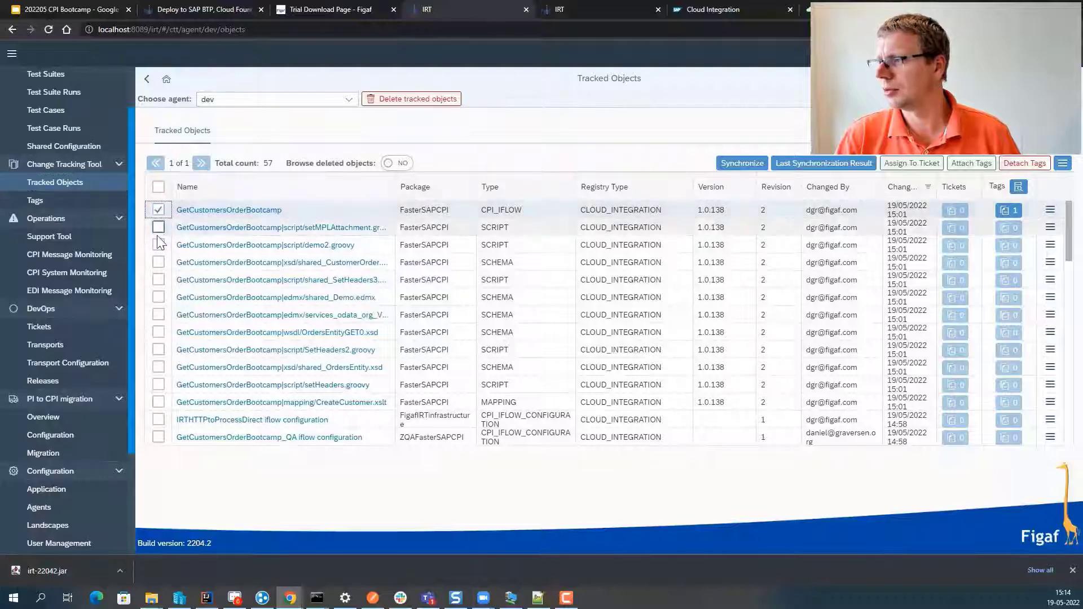
pyautogui.click(903, 169)
# - Create ticket 'First Ticket' for Dev(dev)->QA(dev) with external id jira-311 and description 'L'
pyautogui.click(471, 229)
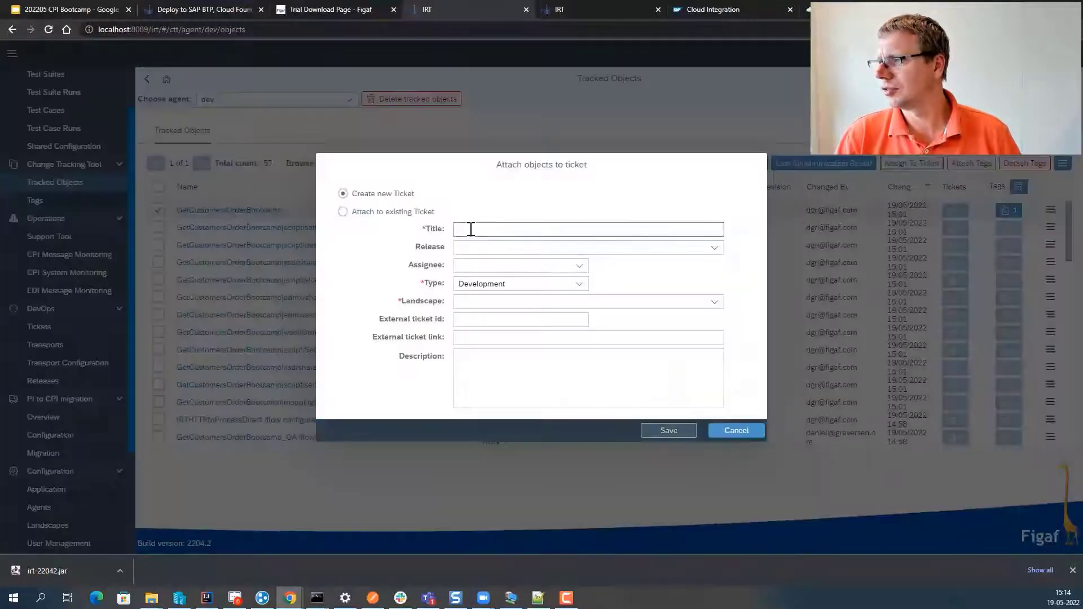
pyautogui.write('Firs')
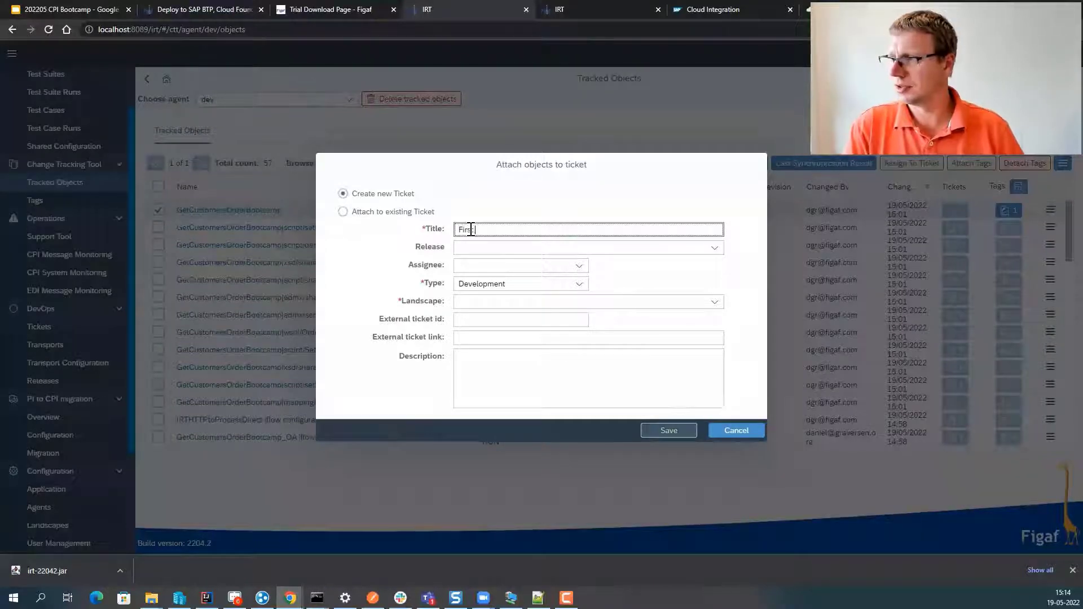
pyautogui.write('t Ticket')
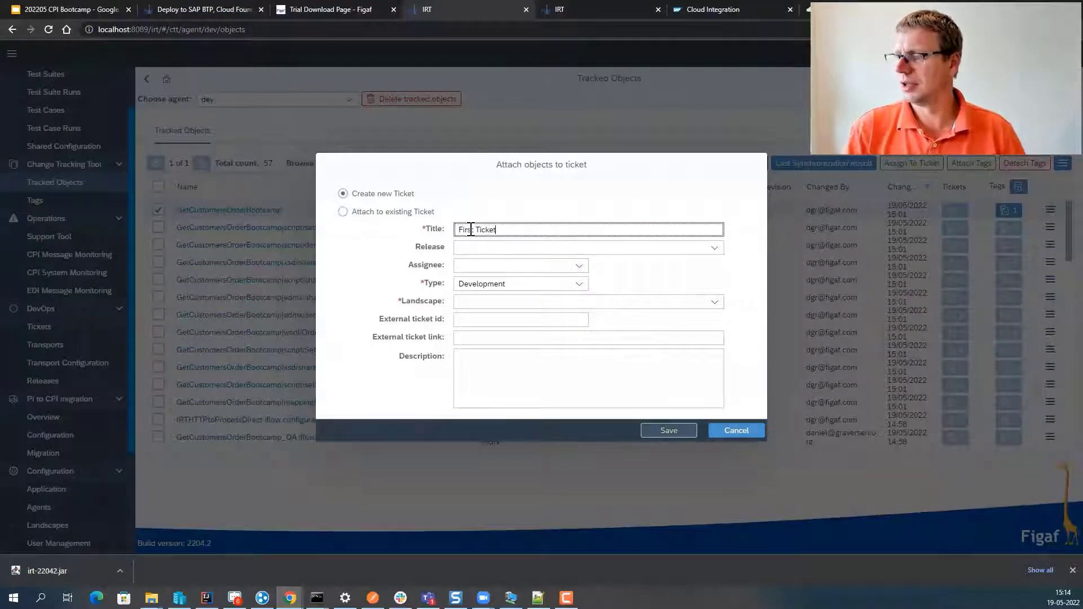
pyautogui.click(714, 303)
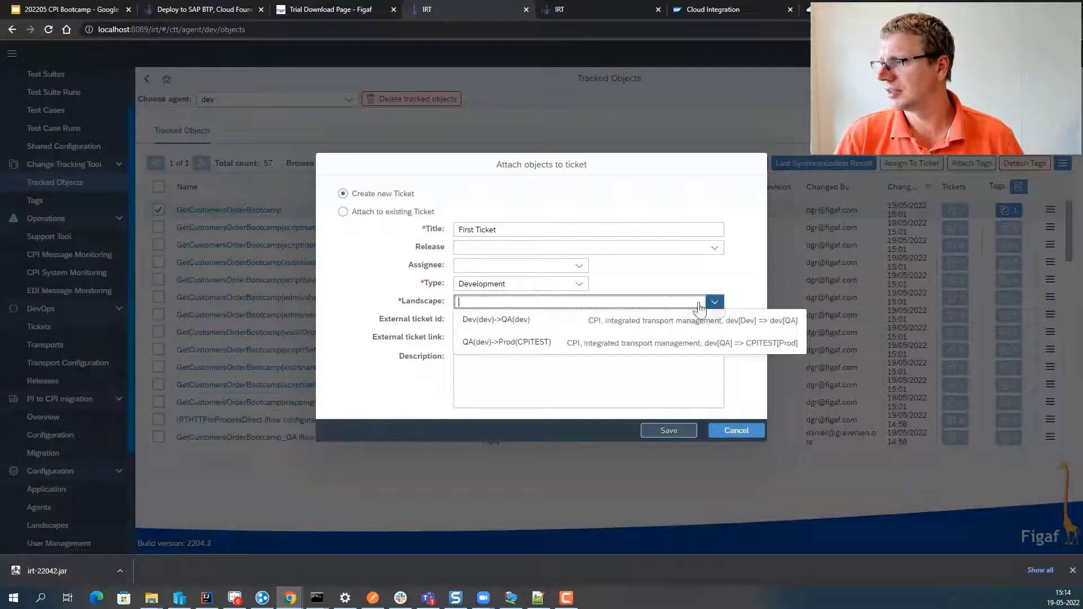
pyautogui.click(580, 319)
pyautogui.click(502, 320)
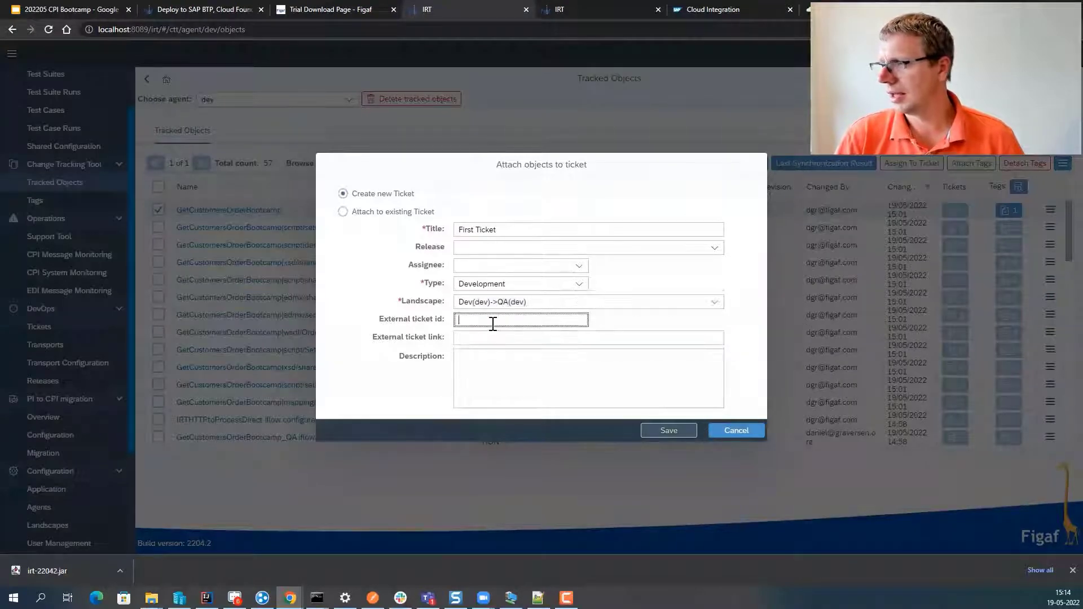
pyautogui.write('jira')
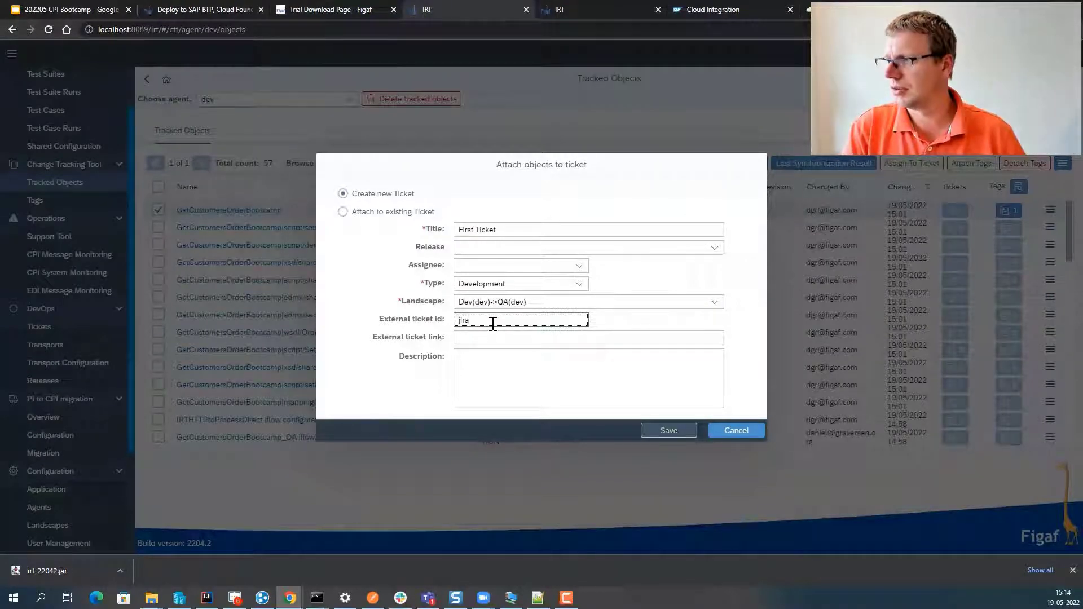
pyautogui.write('-311')
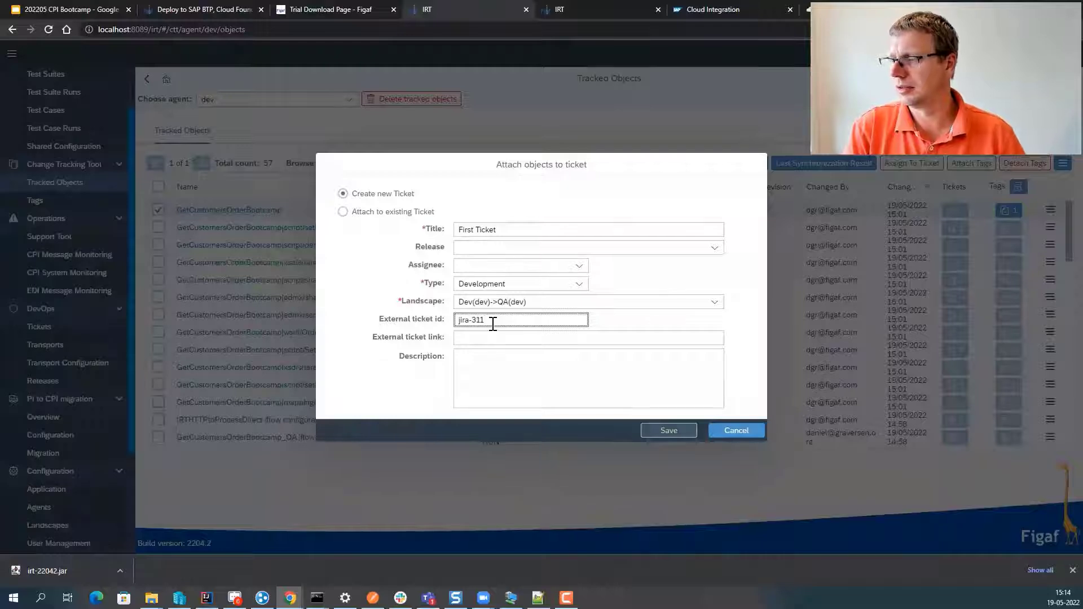
pyautogui.press('Tab')
pyautogui.press('Tab')
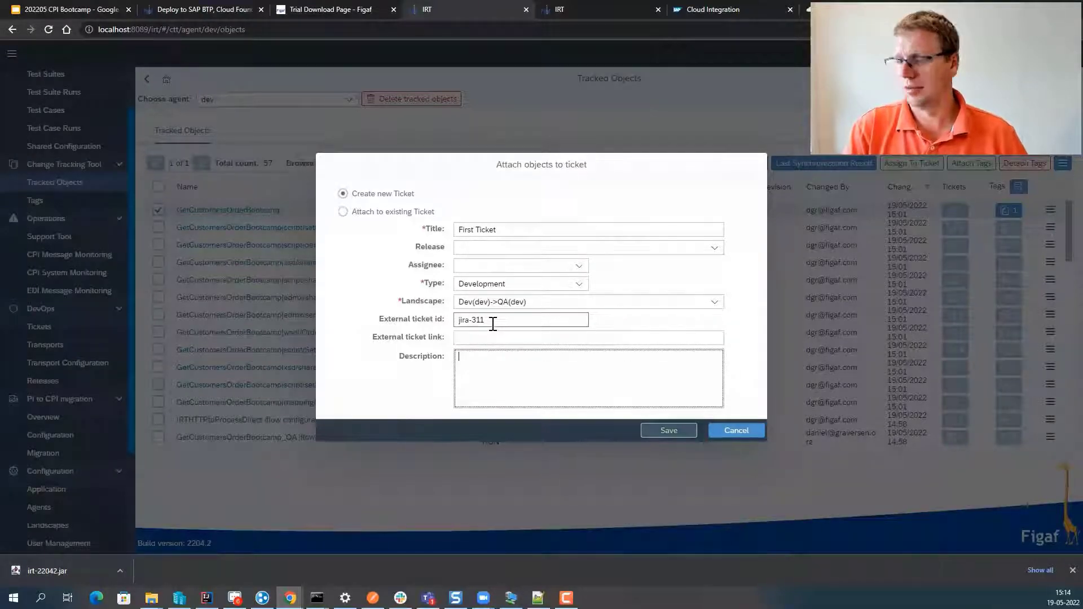
pyautogui.write('Live installation')
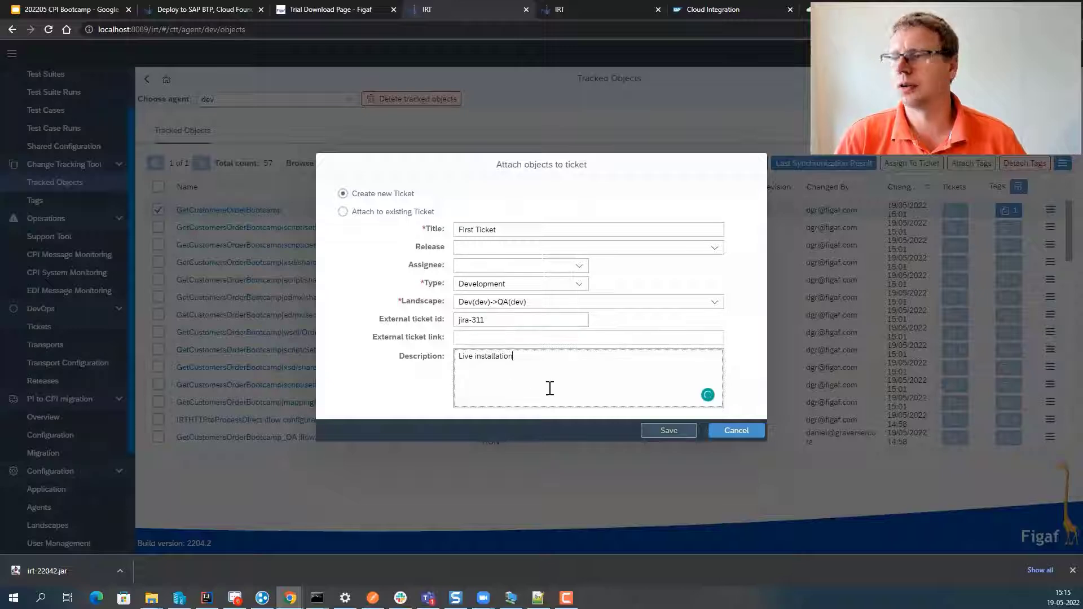
pyautogui.click(670, 432)
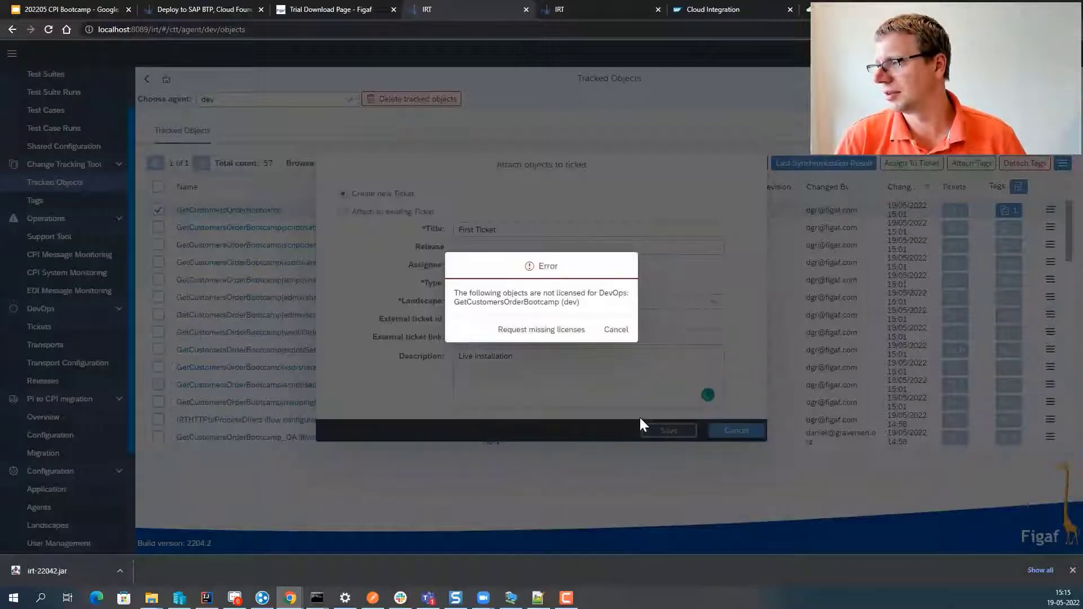
# - Request and confirm the missing DevOps licence for the iflow
pyautogui.click(564, 337)
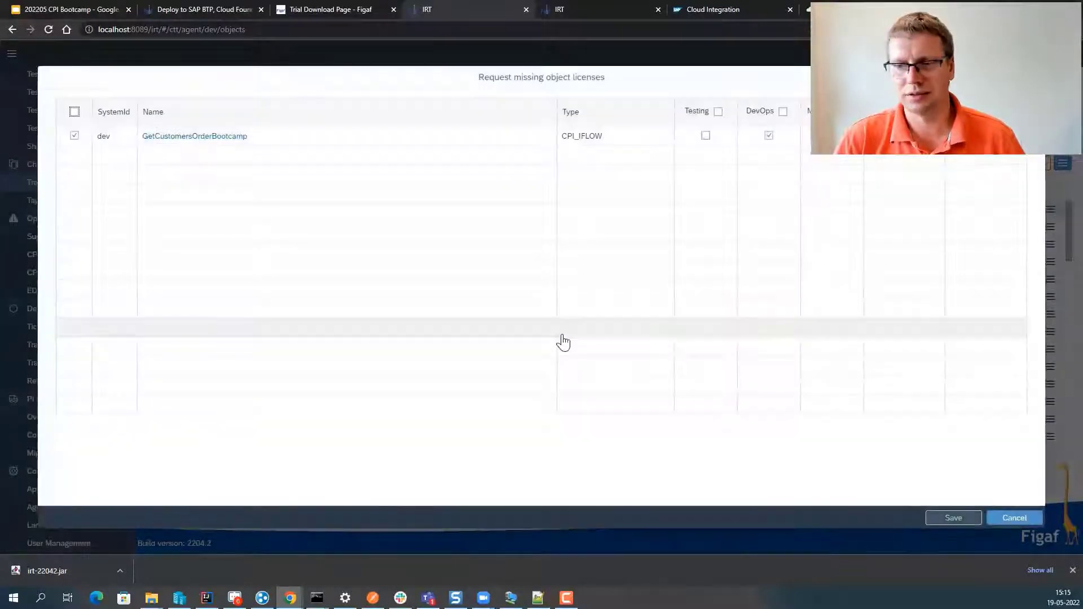
pyautogui.click(965, 518)
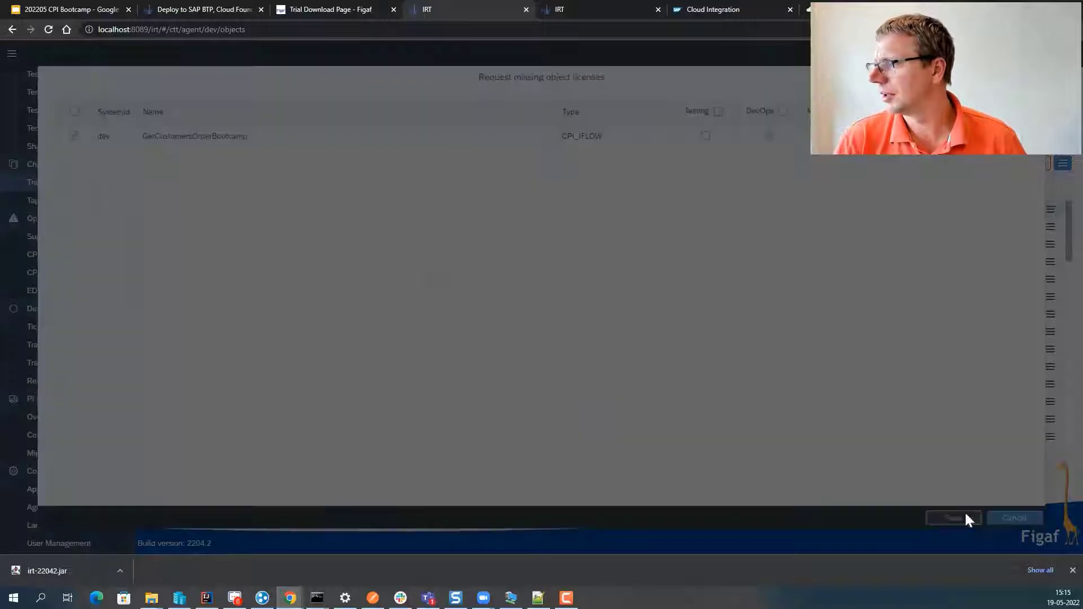
pyautogui.click(577, 333)
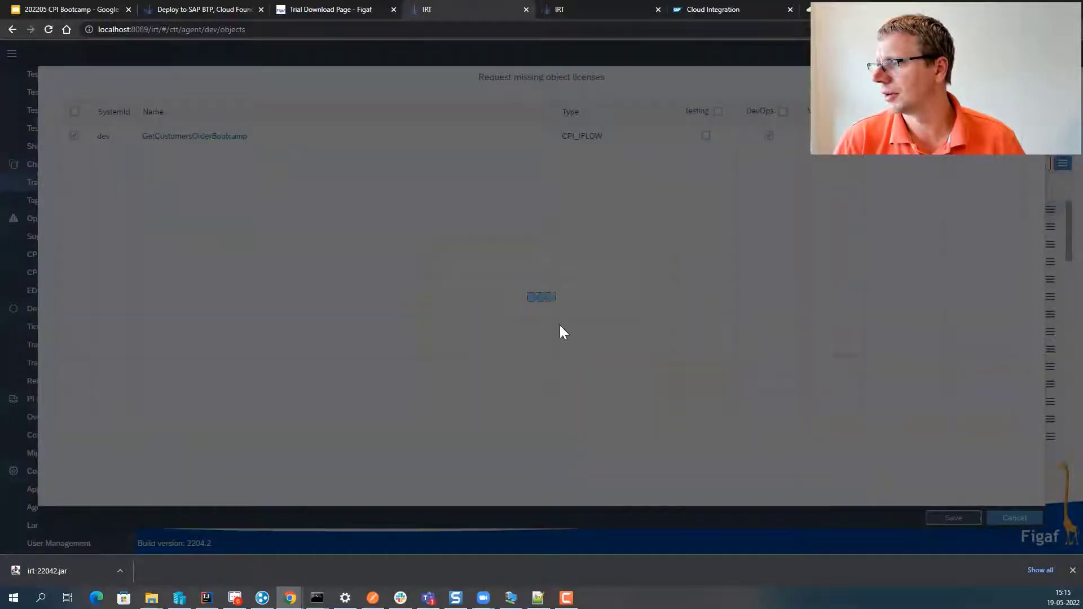
pyautogui.click(613, 325)
# - Save the ticket, then attach all dependent objects to ISSUE-1's tracked objects
pyautogui.click(654, 437)
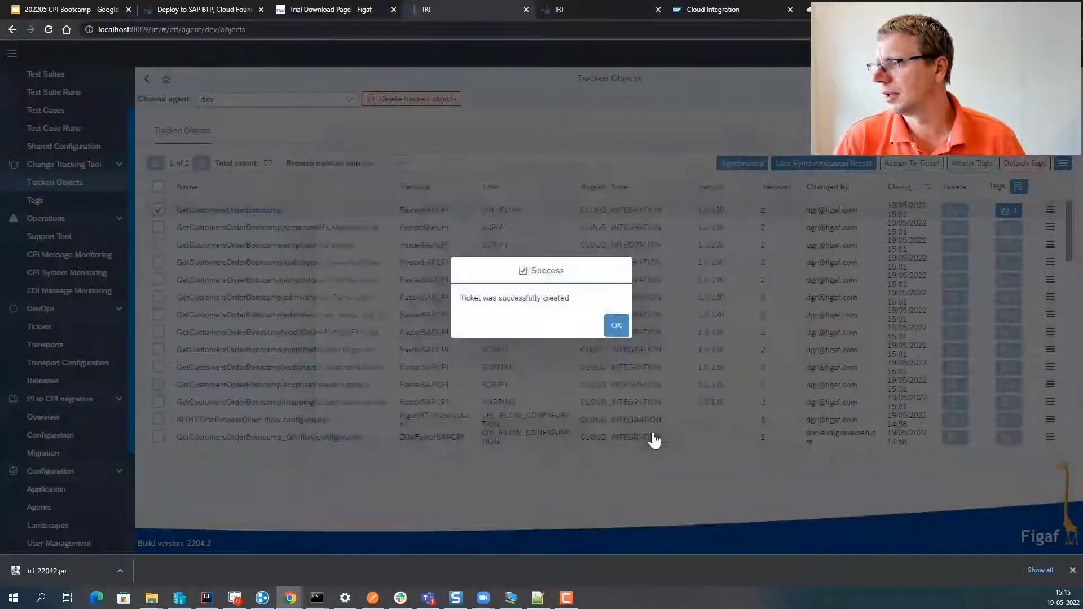
pyautogui.click(618, 324)
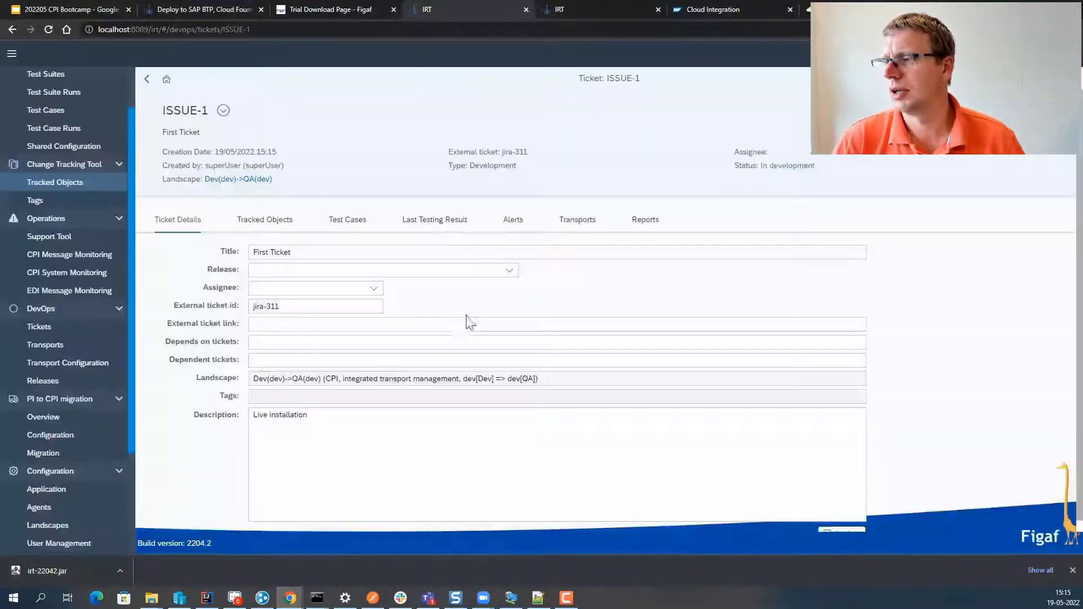
pyautogui.click(251, 224)
pyautogui.click(158, 275)
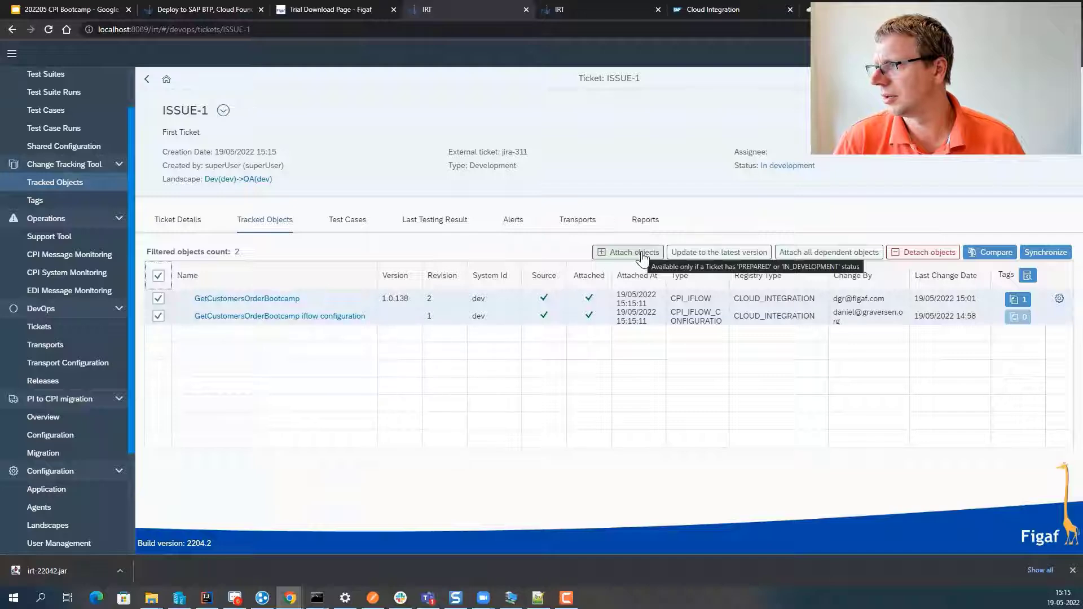
pyautogui.click(807, 253)
pyautogui.click(615, 326)
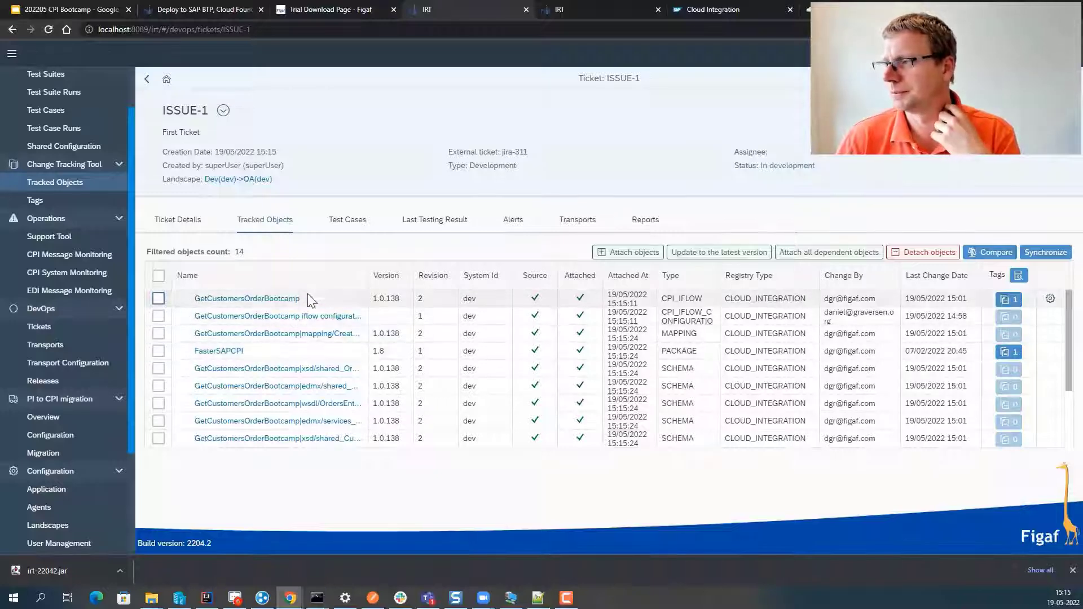
# - Look up related test cases for ISSUE-1, finding none, and start its transport
pyautogui.click(348, 220)
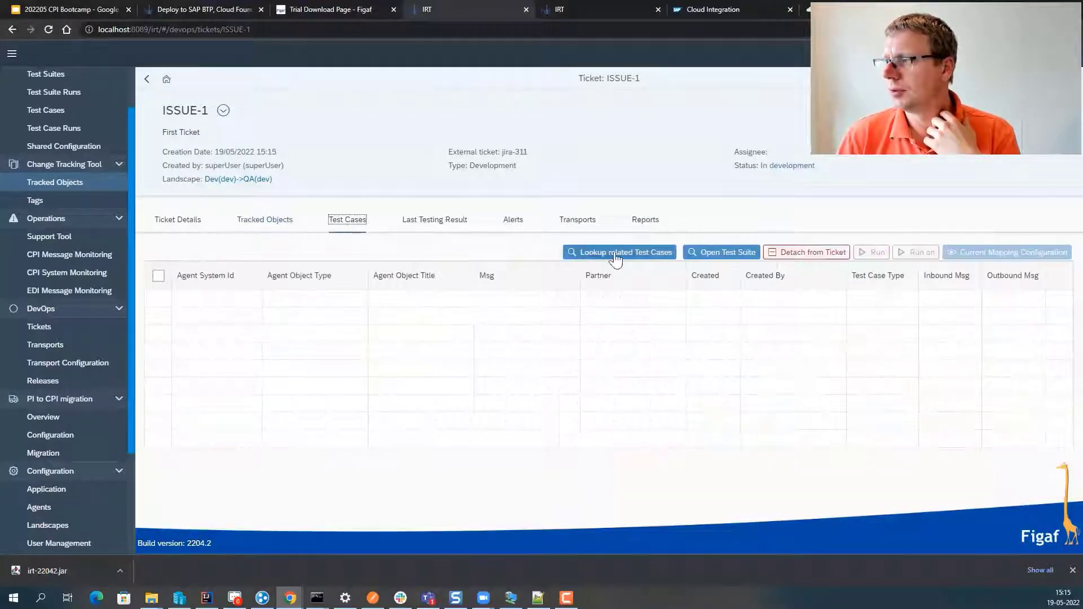
pyautogui.click(616, 254)
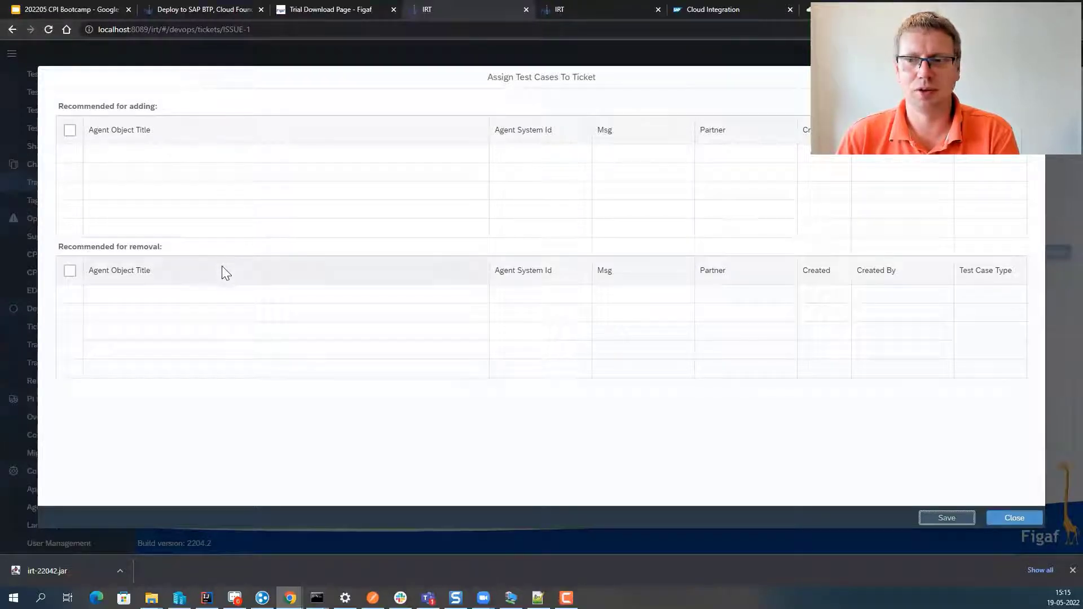
pyautogui.click(1019, 518)
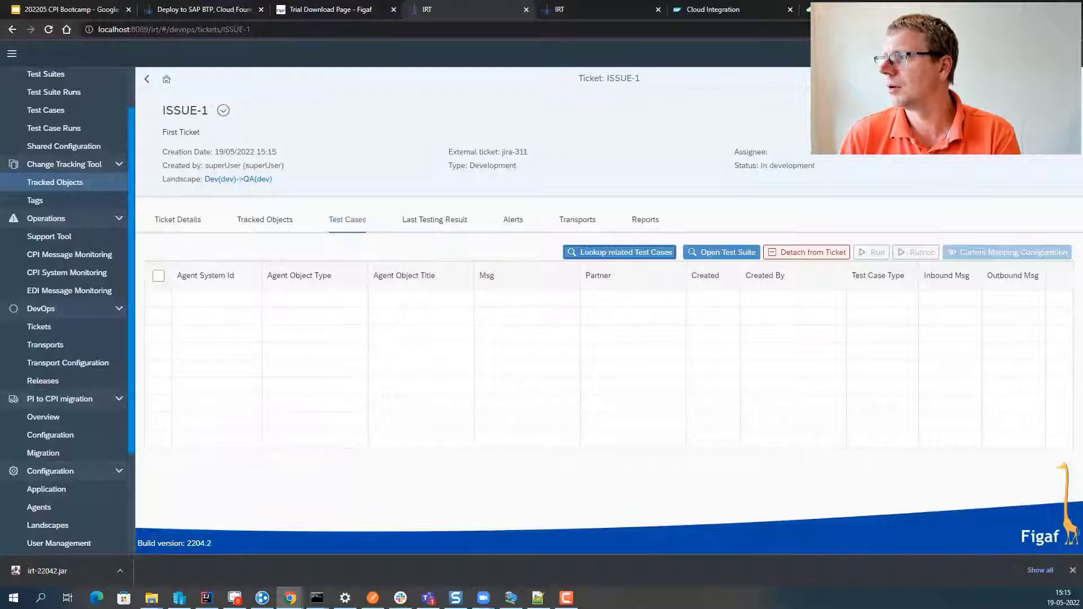
pyautogui.click(621, 253)
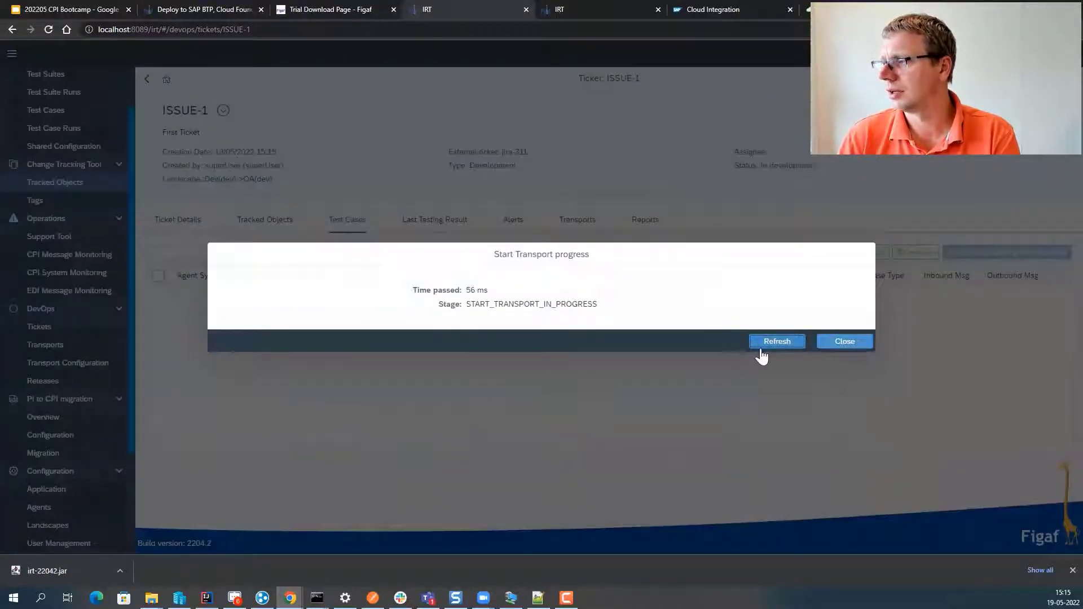
# - Refresh the Start Transport progress until TRANSPORT-1 finishes processing
pyautogui.click(761, 348)
pyautogui.click(764, 342)
pyautogui.click(764, 344)
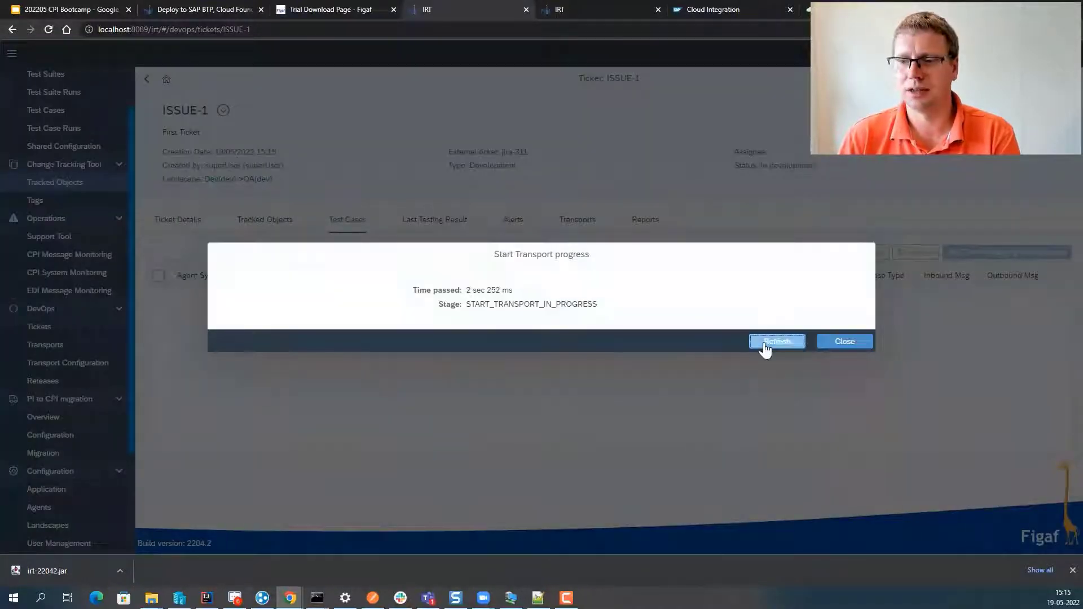
pyautogui.click(764, 344)
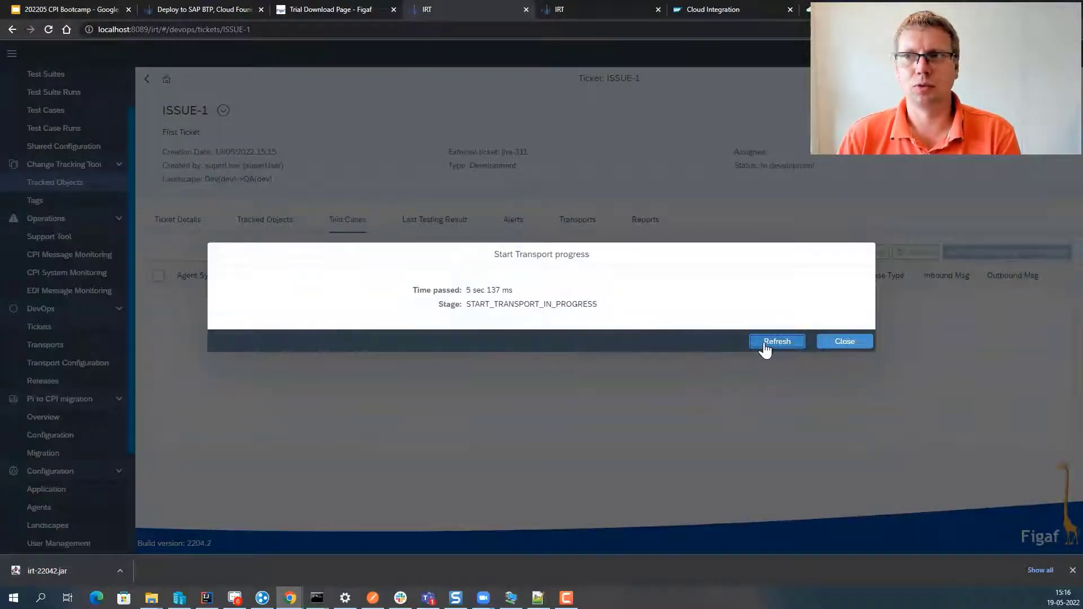
pyautogui.click(764, 343)
# - Open TRANSPORT-1 and bring up the GetCustomersOrderBootcamp 1.0.138 transport configuration
pyautogui.click(765, 343)
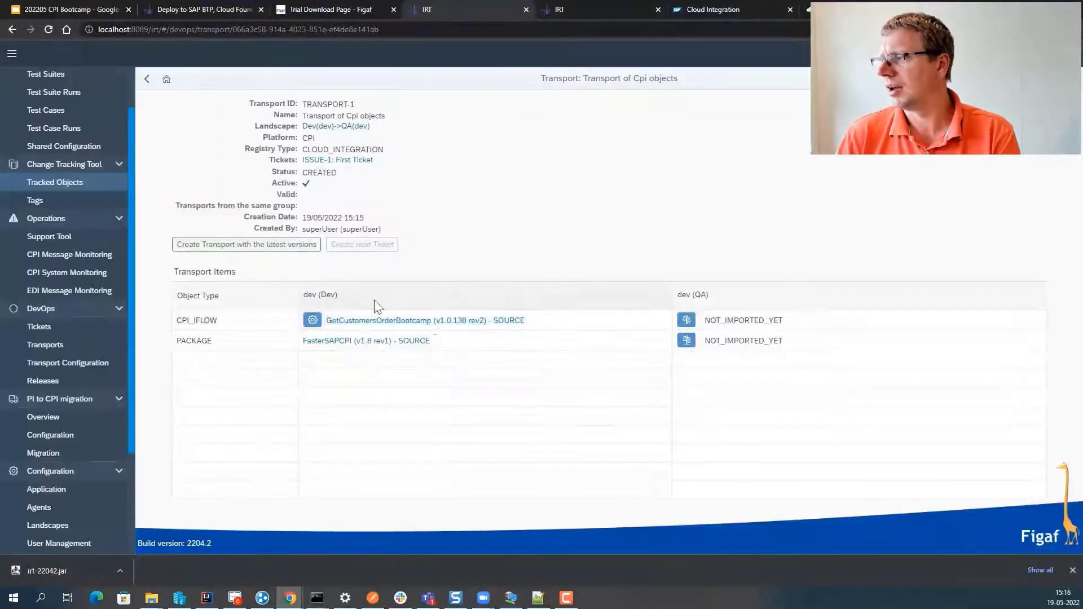
pyautogui.click(315, 296)
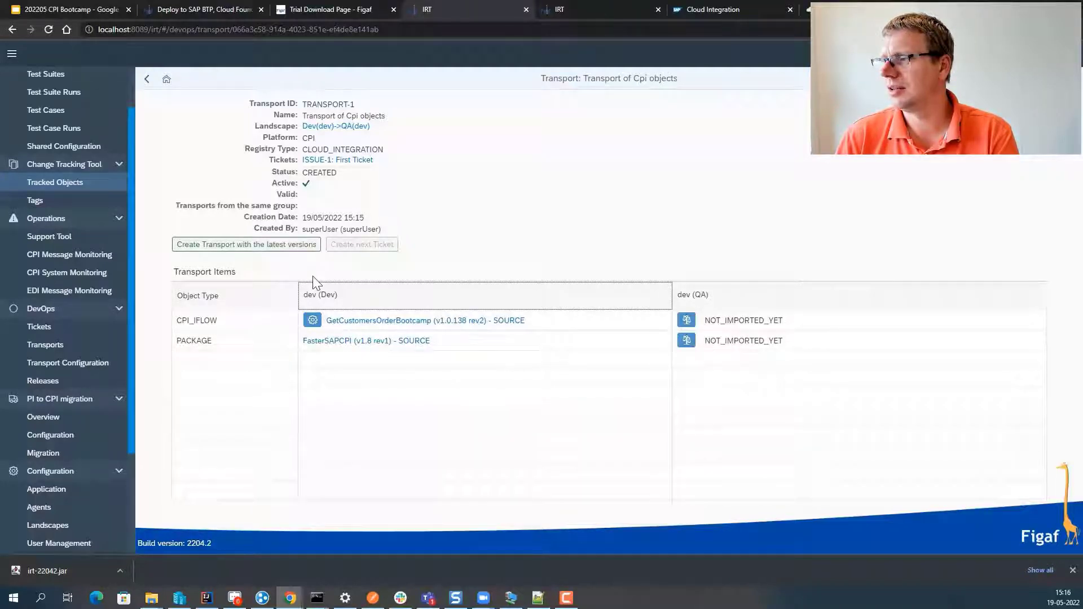
pyautogui.click(312, 320)
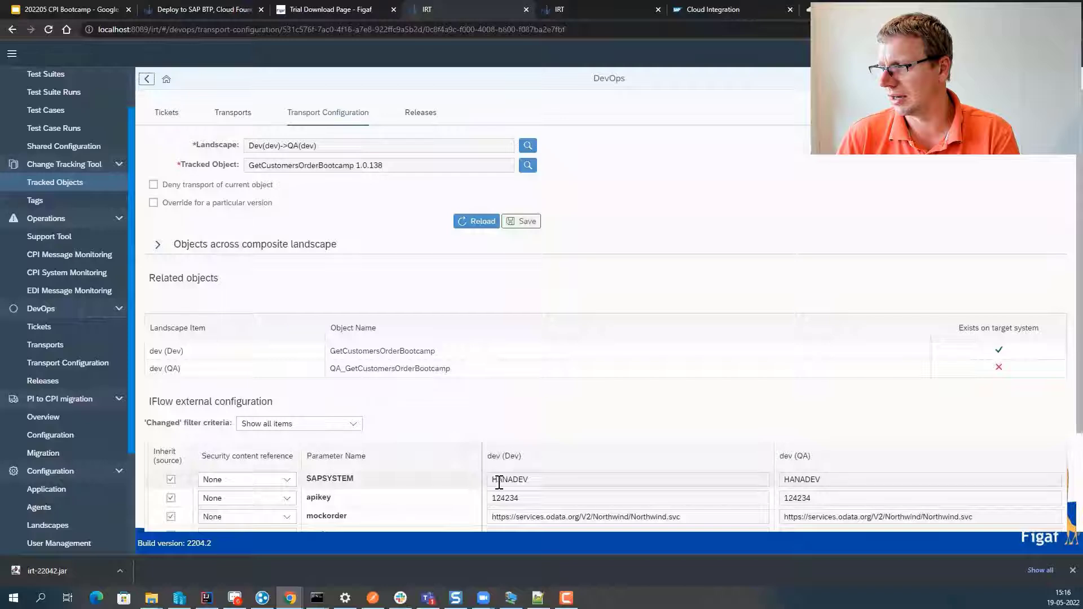
# - Uncheck Inherit for apikey, paste a separate QA value, save, and go back to TRANSPORT-1
pyautogui.click(790, 498)
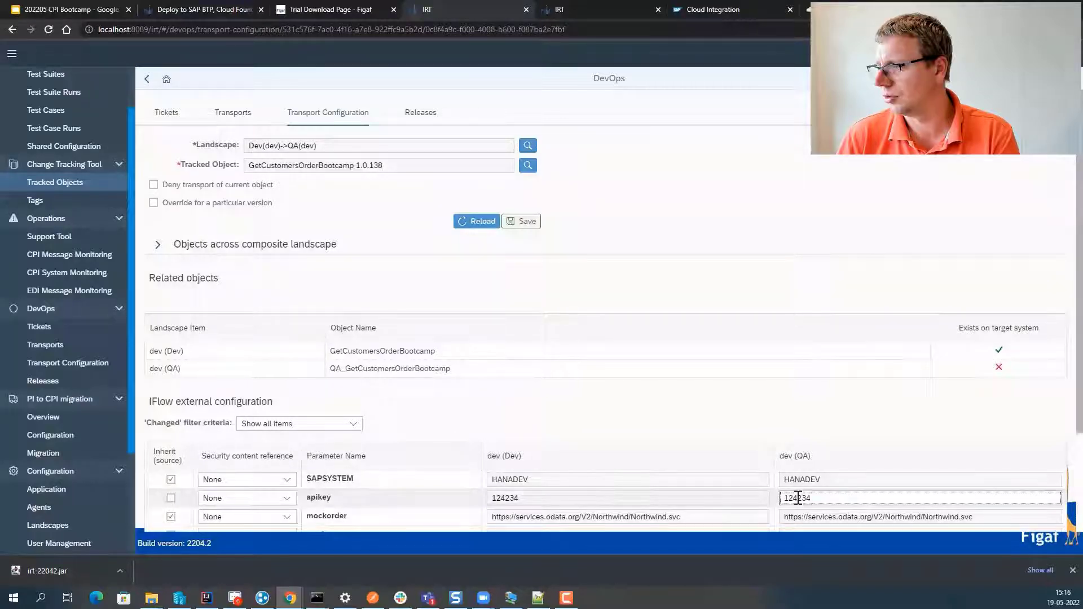
pyautogui.doubleClick(793, 497)
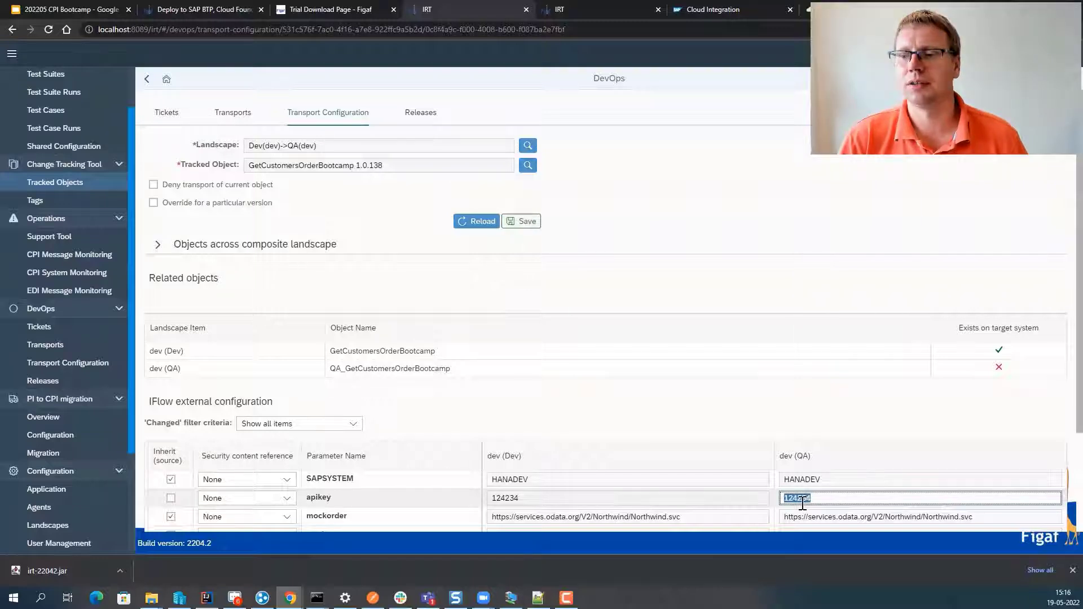
pyautogui.hotkey('ctrl', 'v')
pyautogui.scroll(-1, 455, 488)
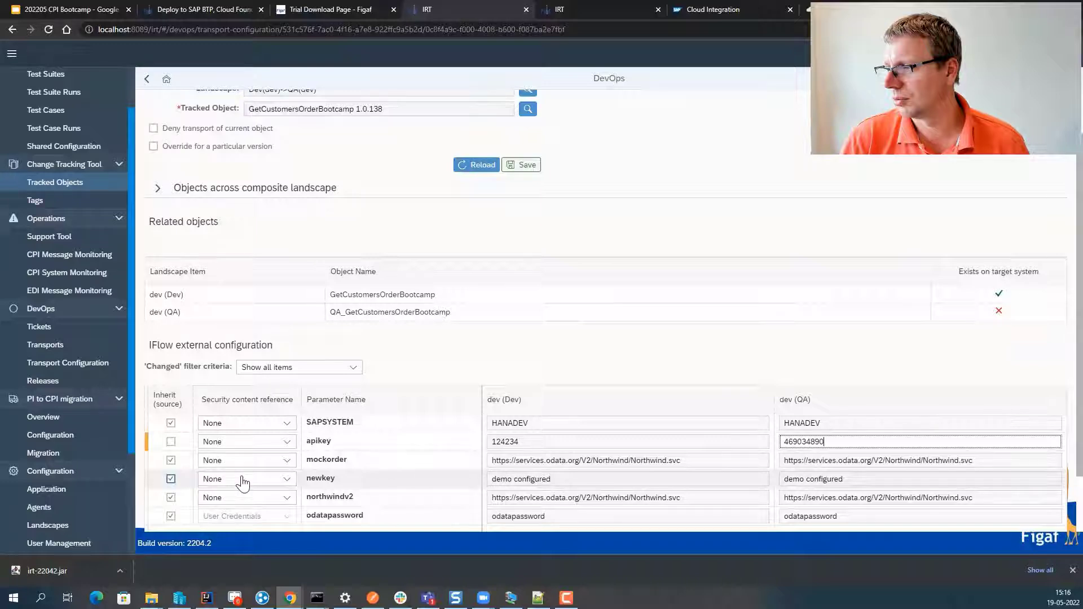
pyautogui.moveTo(516, 461); pyautogui.dragTo(584, 454)
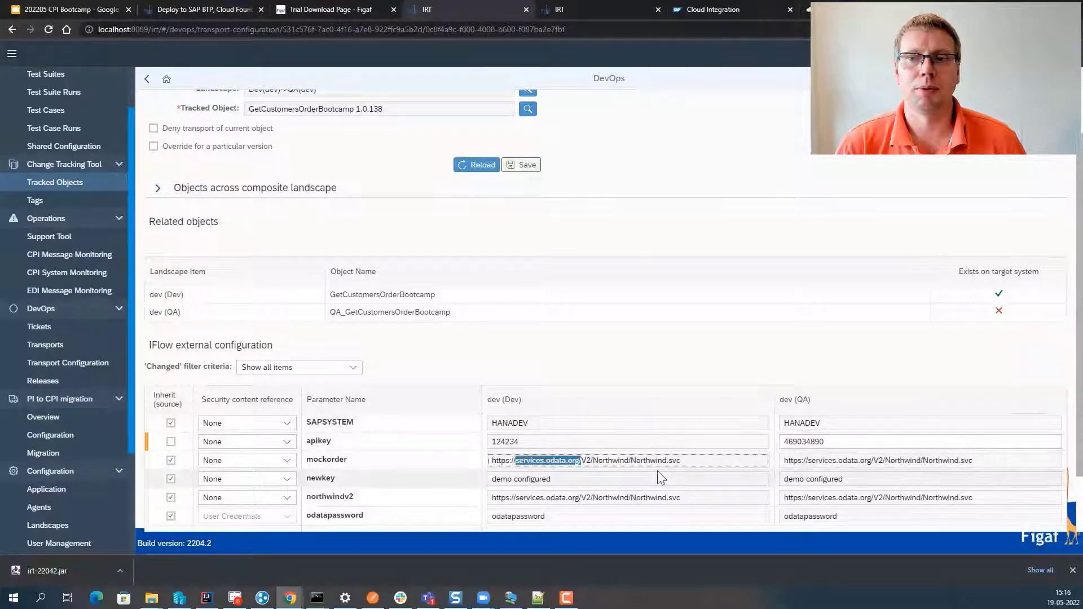
pyautogui.scroll(2, 364, 513)
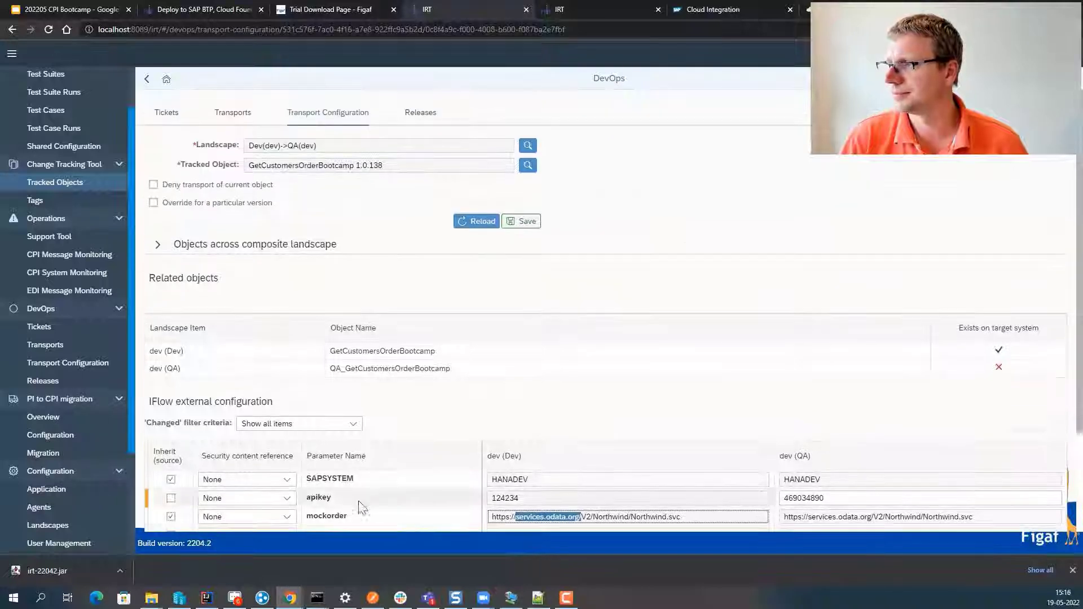
pyautogui.click(515, 224)
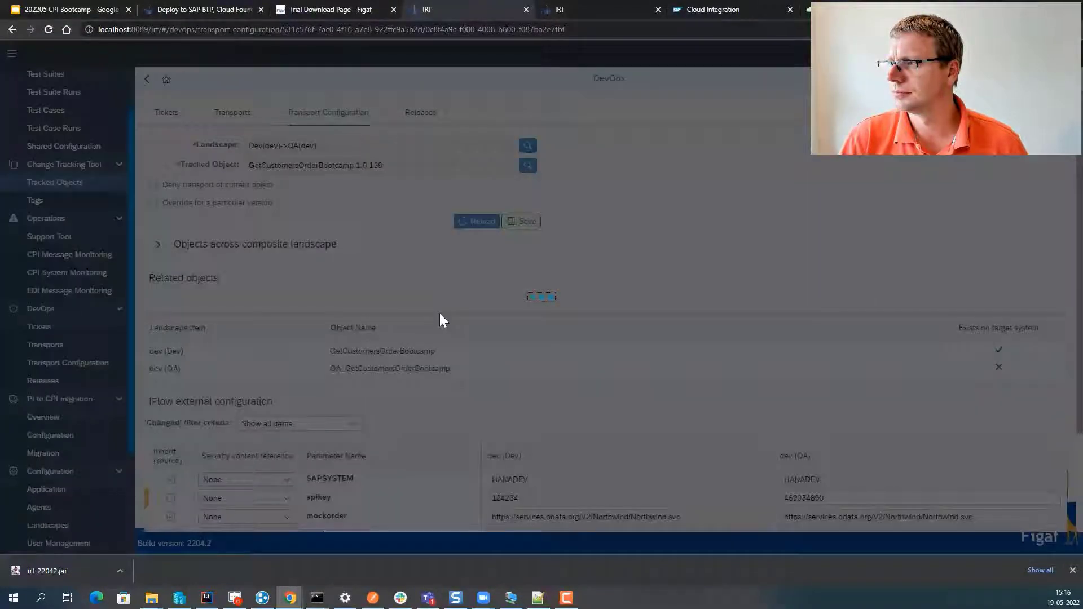
pyautogui.click(148, 79)
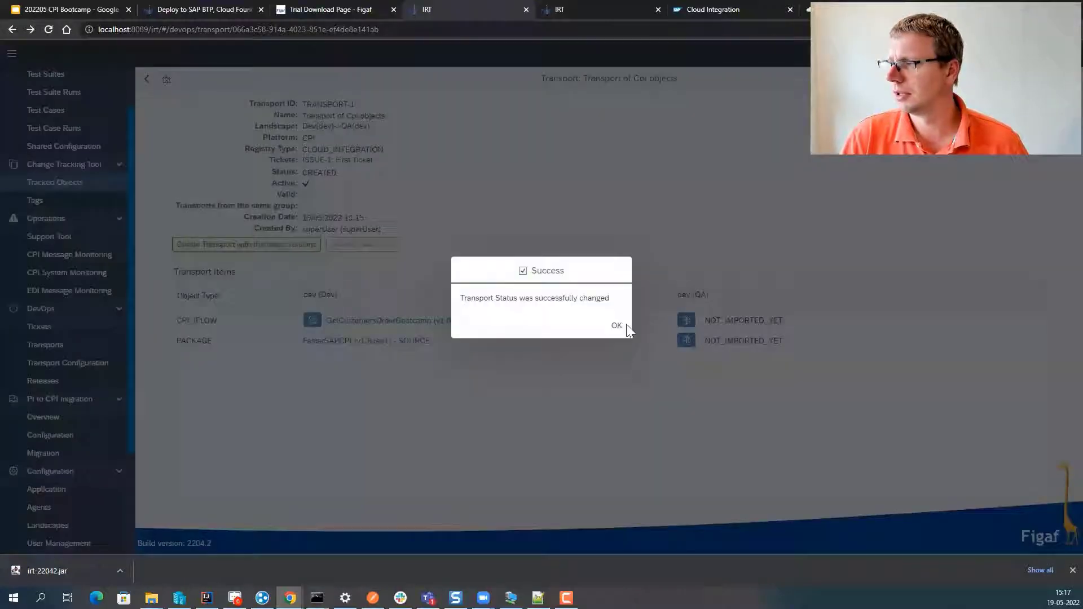
# - Send TRANSPORT-1 for approval and enable 'Transport creator can approve own transports' in Application settings
pyautogui.click(625, 328)
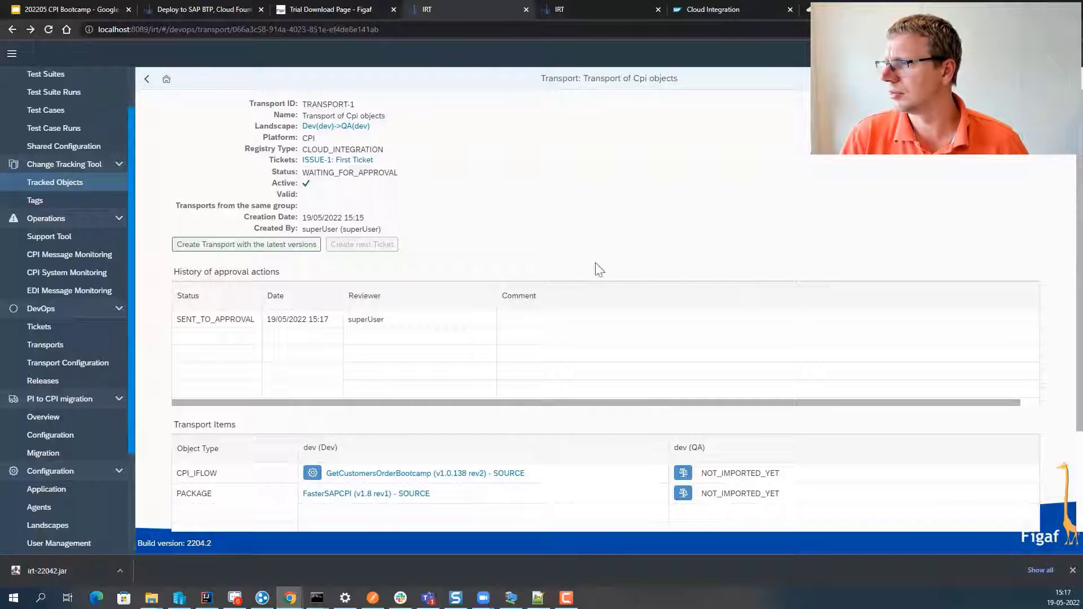
pyautogui.doubleClick(207, 318)
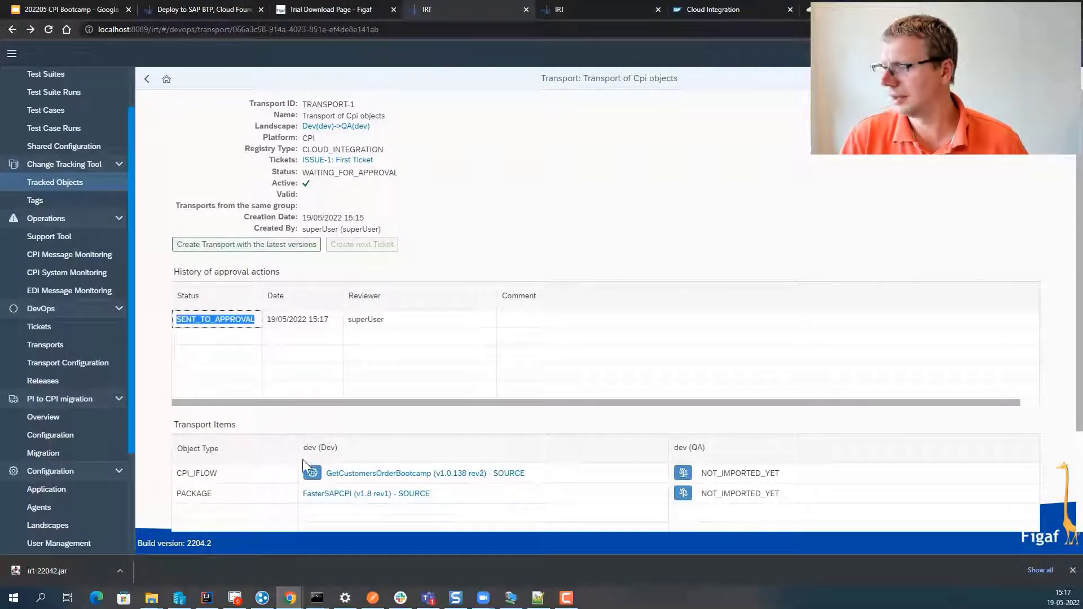
pyautogui.click(48, 489)
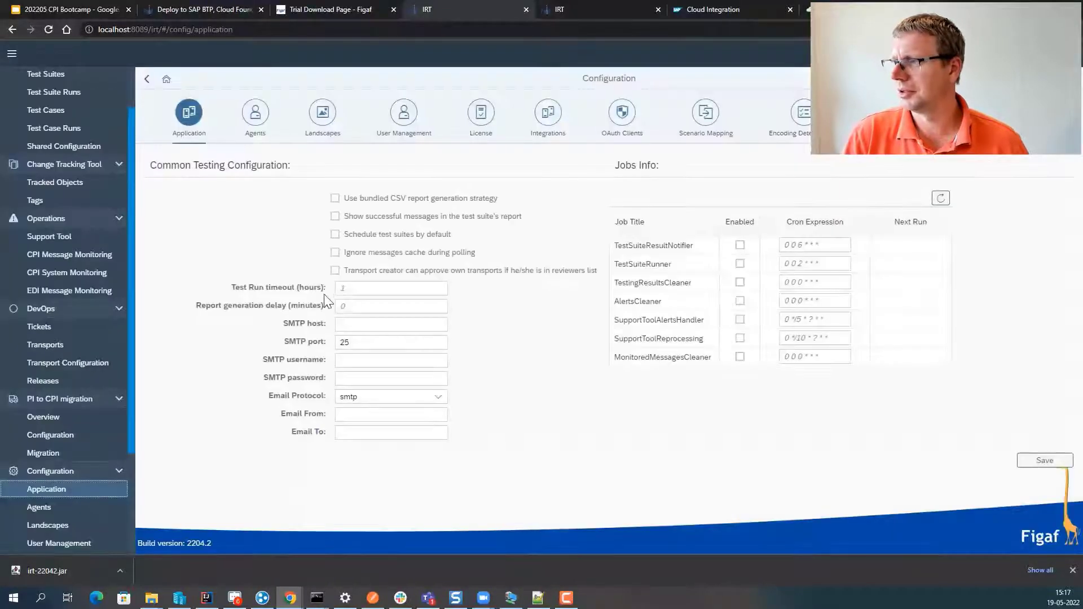
pyautogui.click(335, 271)
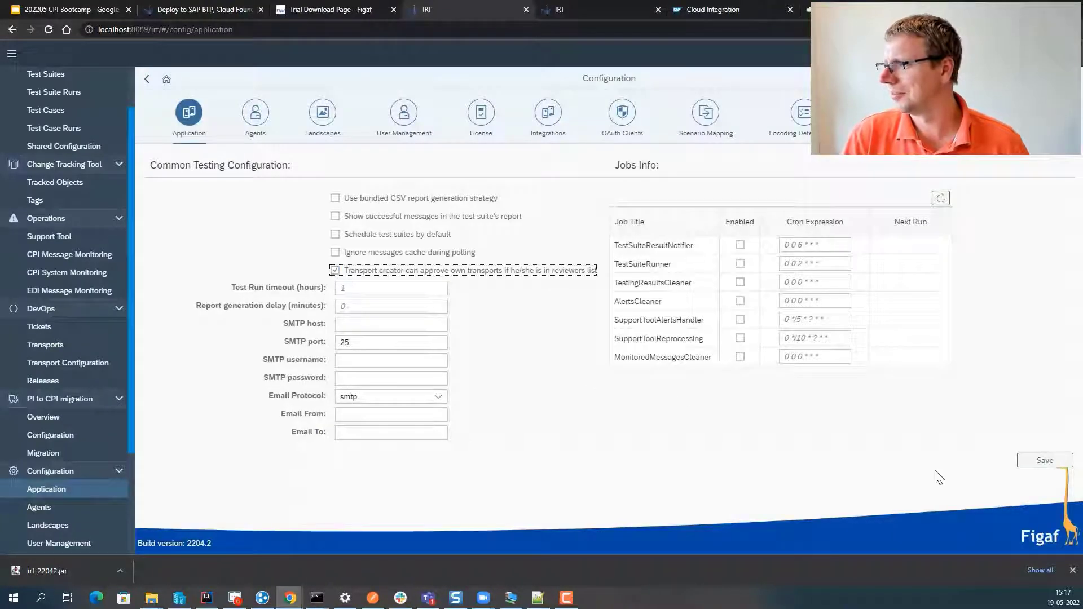
pyautogui.click(1027, 459)
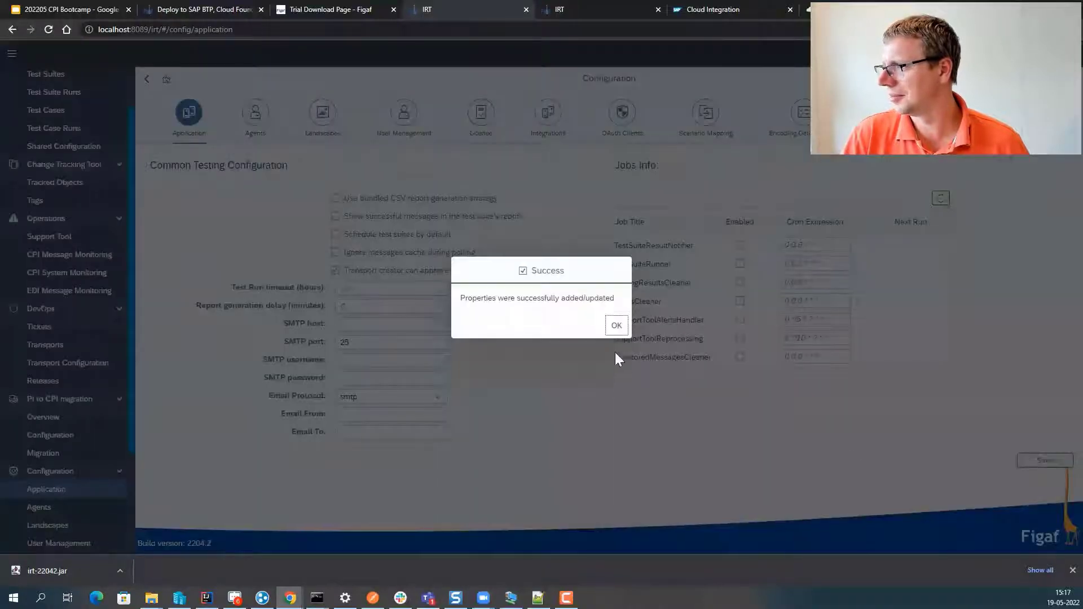
pyautogui.click(616, 326)
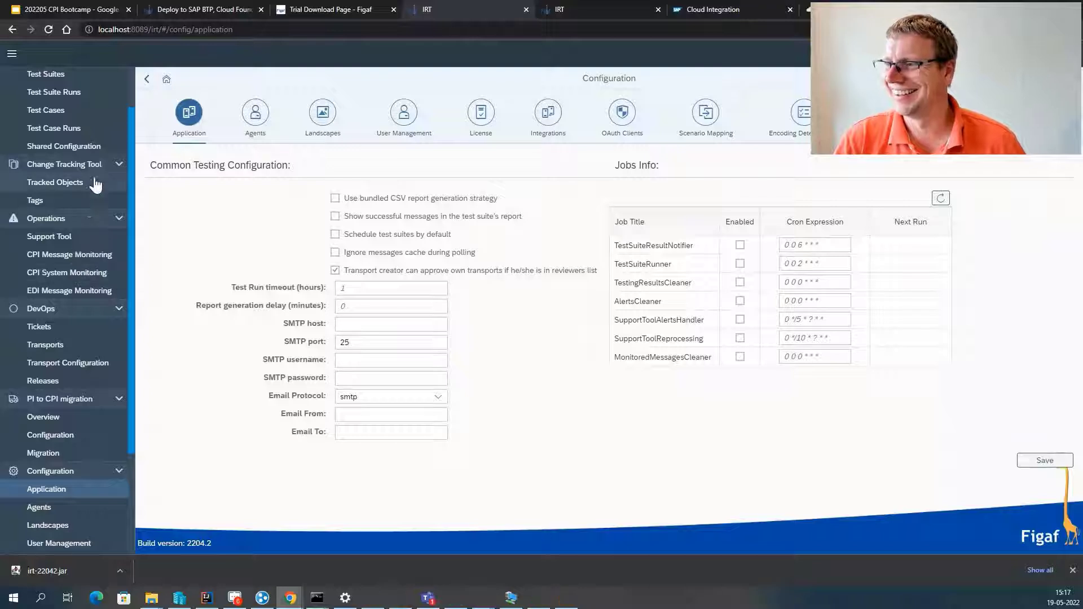
pyautogui.click(78, 328)
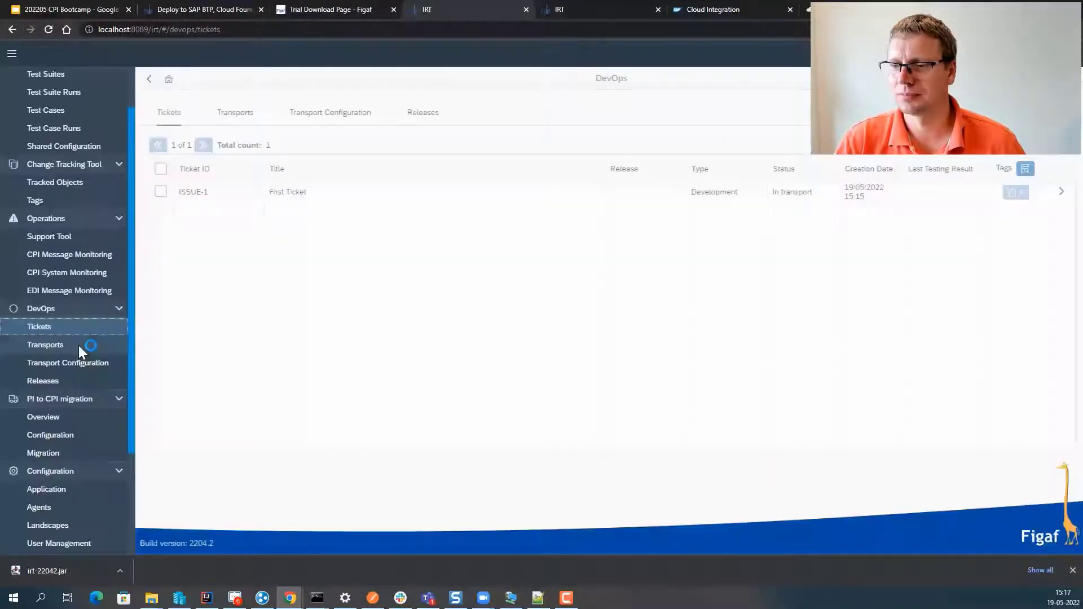
# - Open TRANSPORT-1, run the iflow's BPMN dev-versus-QA comparison, and close it
pyautogui.click(79, 345)
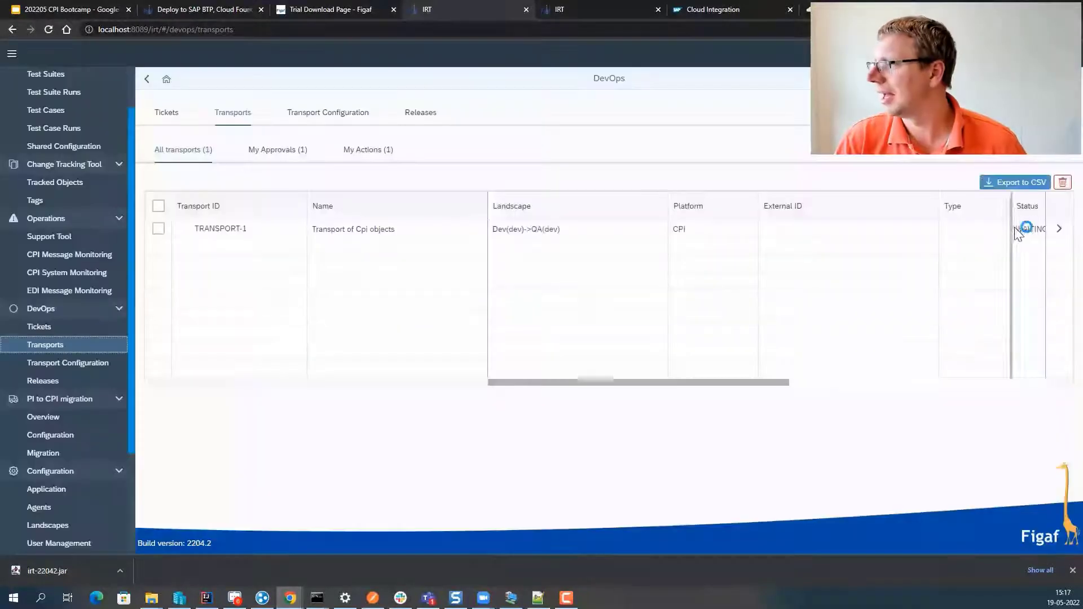
pyautogui.click(1018, 231)
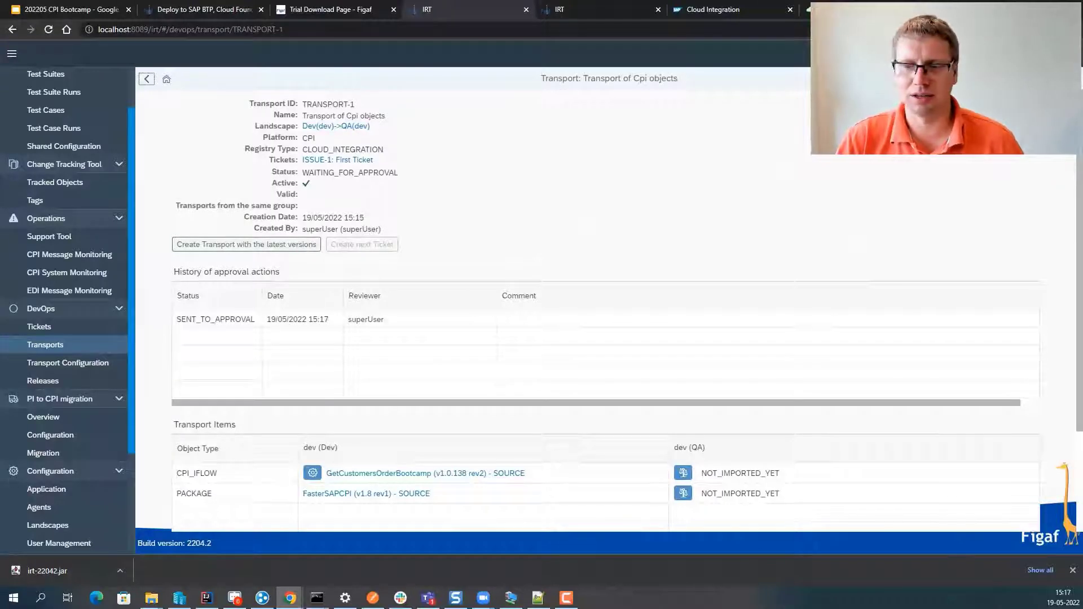
pyautogui.click(683, 475)
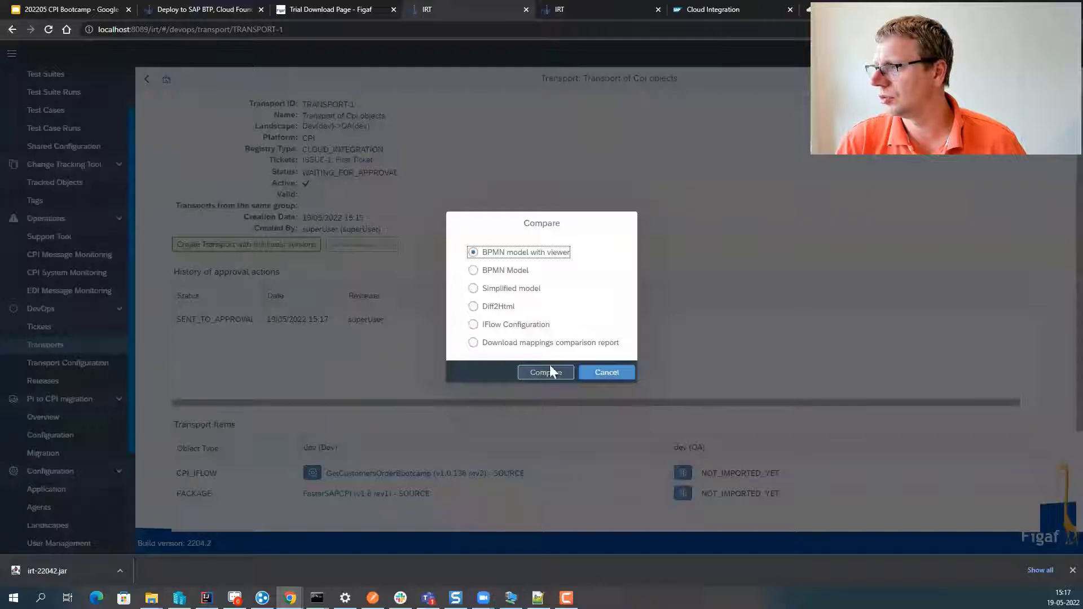
pyautogui.click(550, 371)
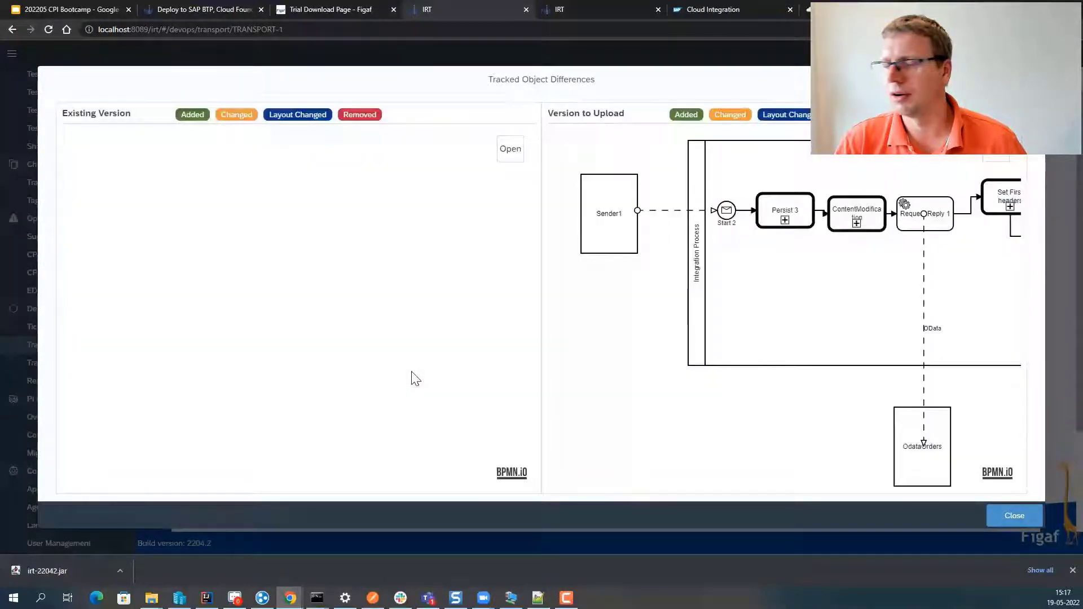
pyautogui.click(1014, 515)
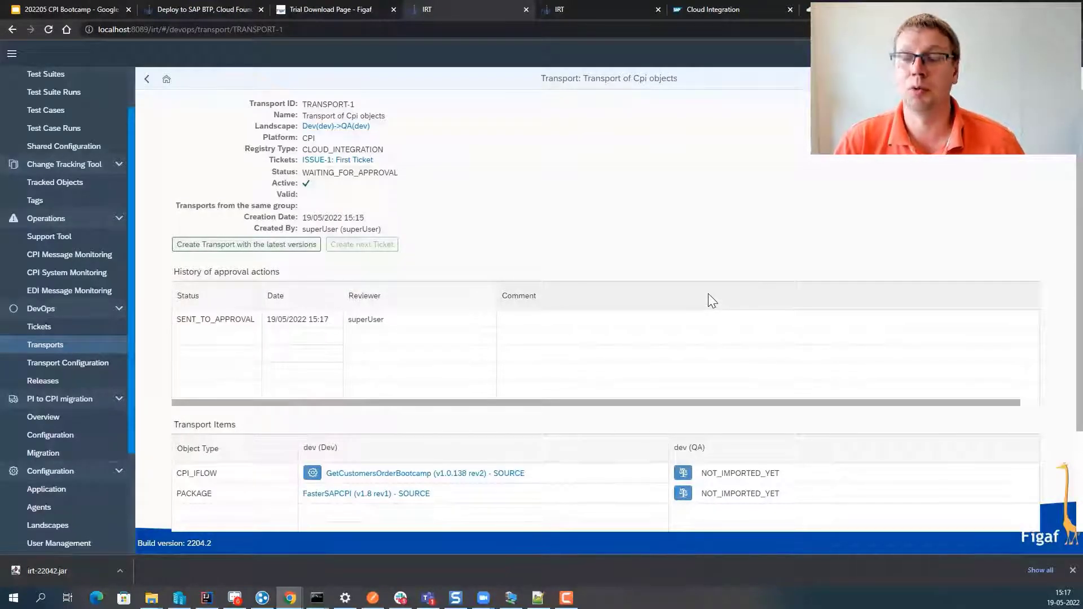
# - Approve TRANSPORT-1 with the comment 'good'
pyautogui.click(948, 78)
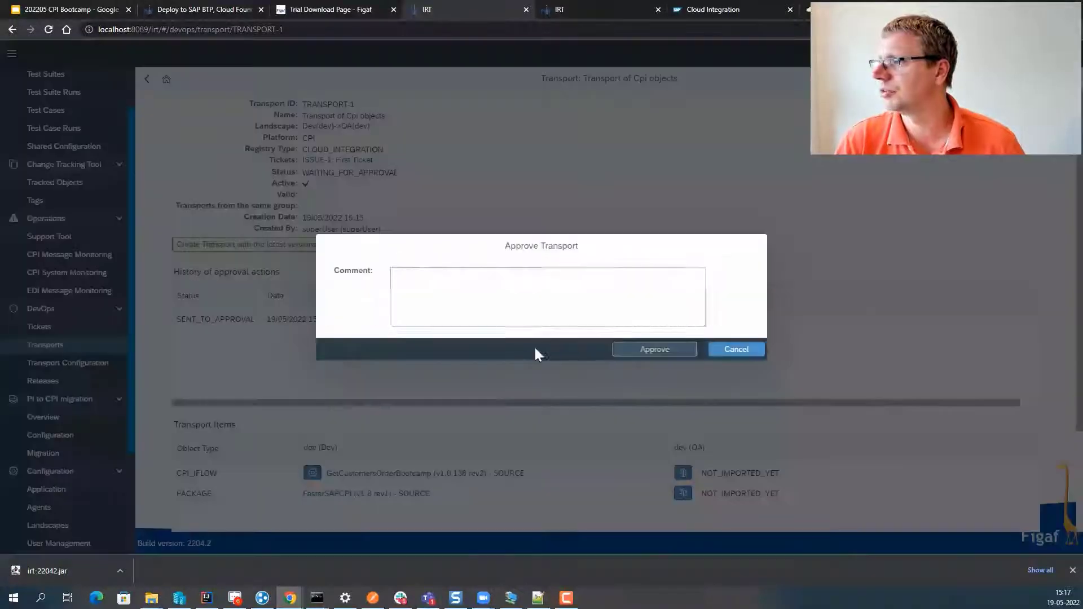
pyautogui.write('da')
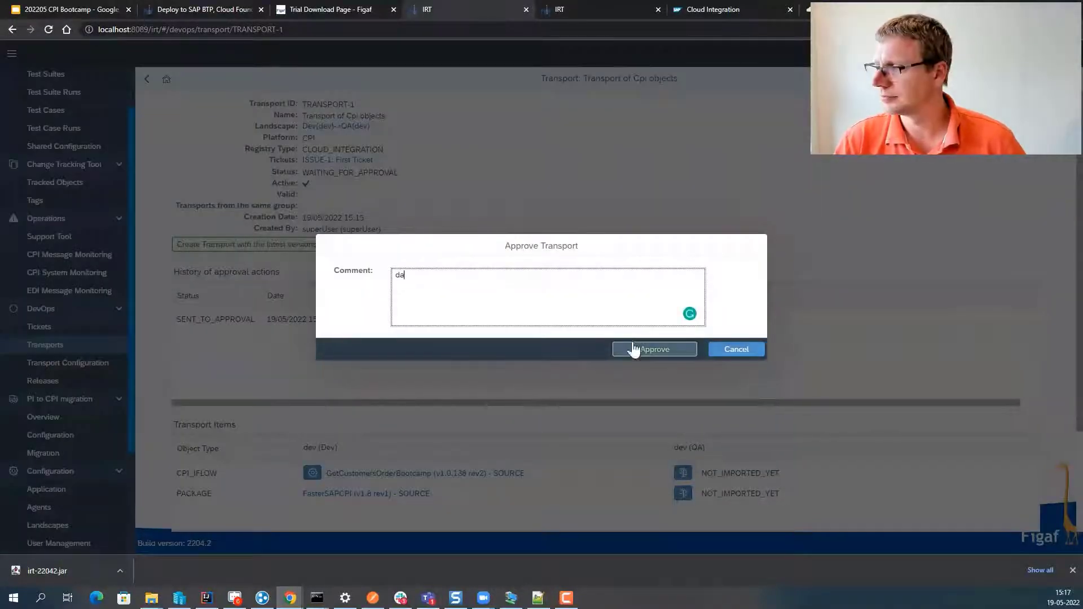
pyautogui.press('BackSpace')
pyautogui.press('BackSpace')
pyautogui.write('god')
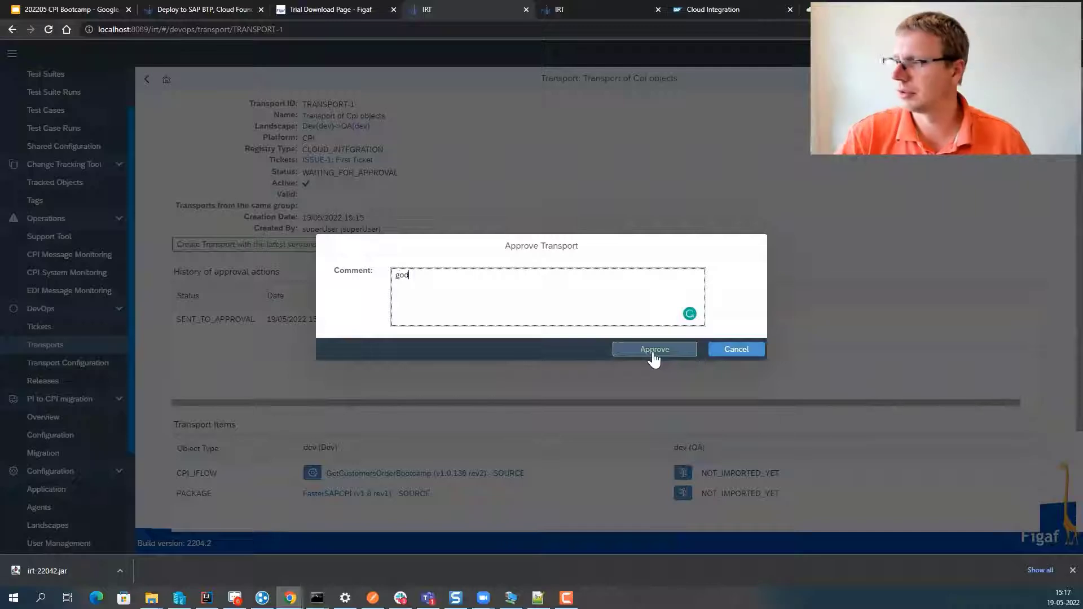
pyautogui.write('od')
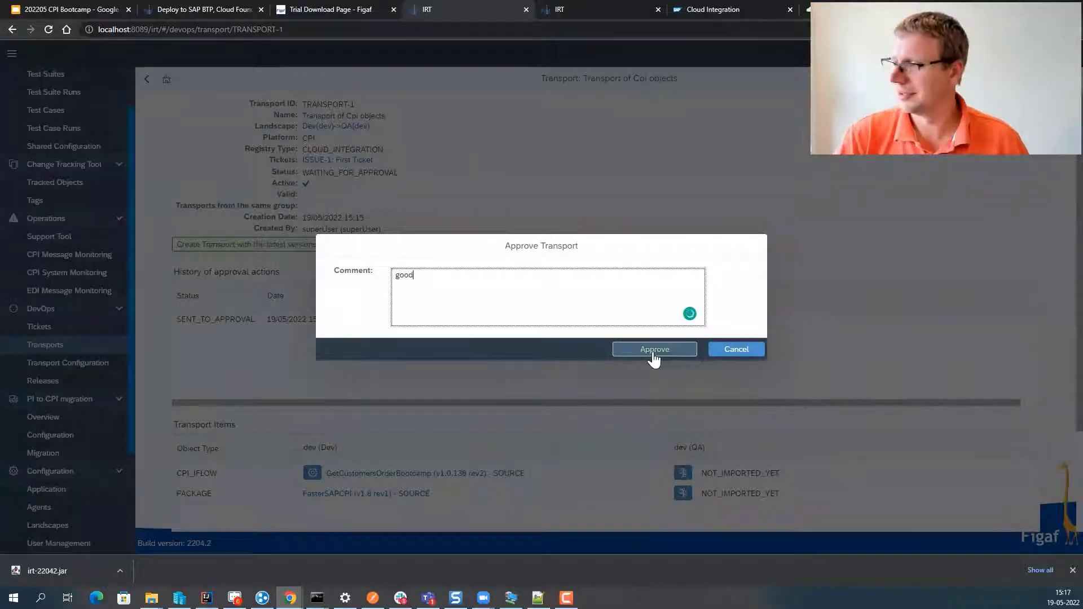
pyautogui.click(655, 356)
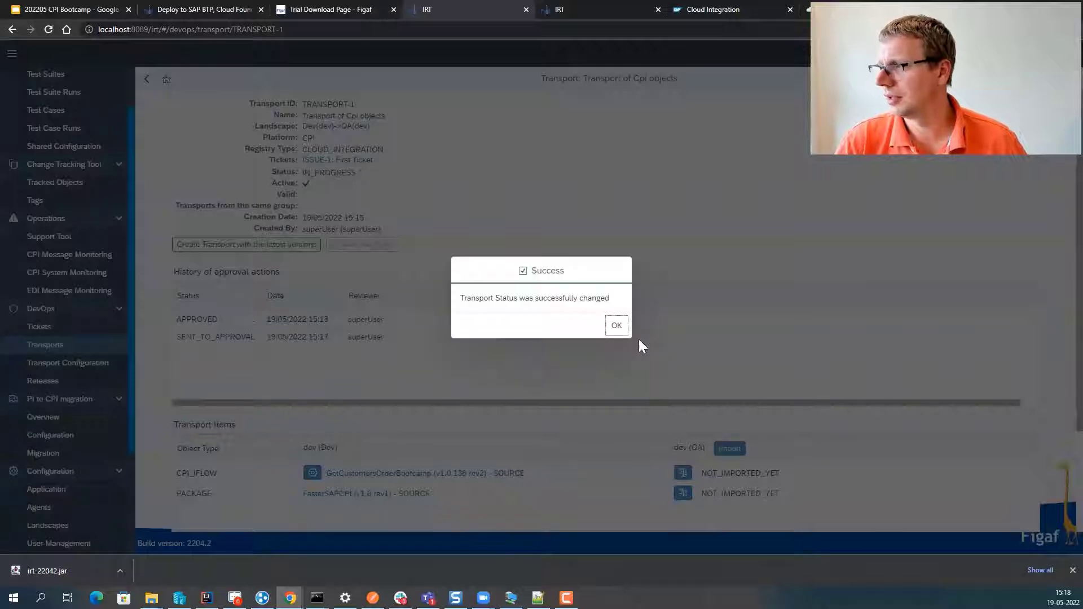
pyautogui.click(623, 327)
# - Start importing TRANSPORT-1's objects into QA and refresh the import progress
pyautogui.click(737, 453)
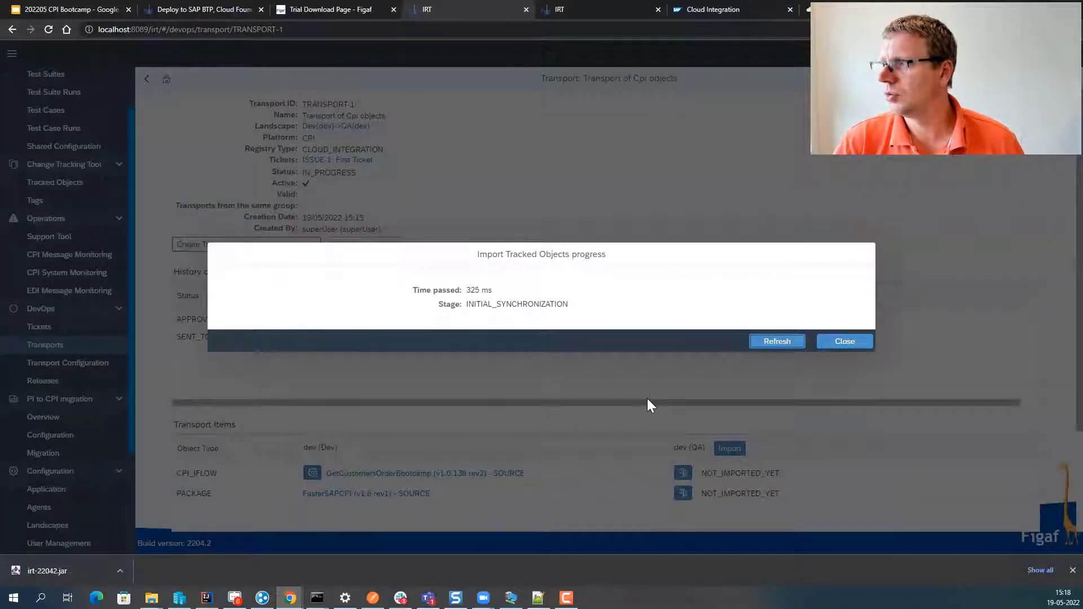
pyautogui.click(774, 344)
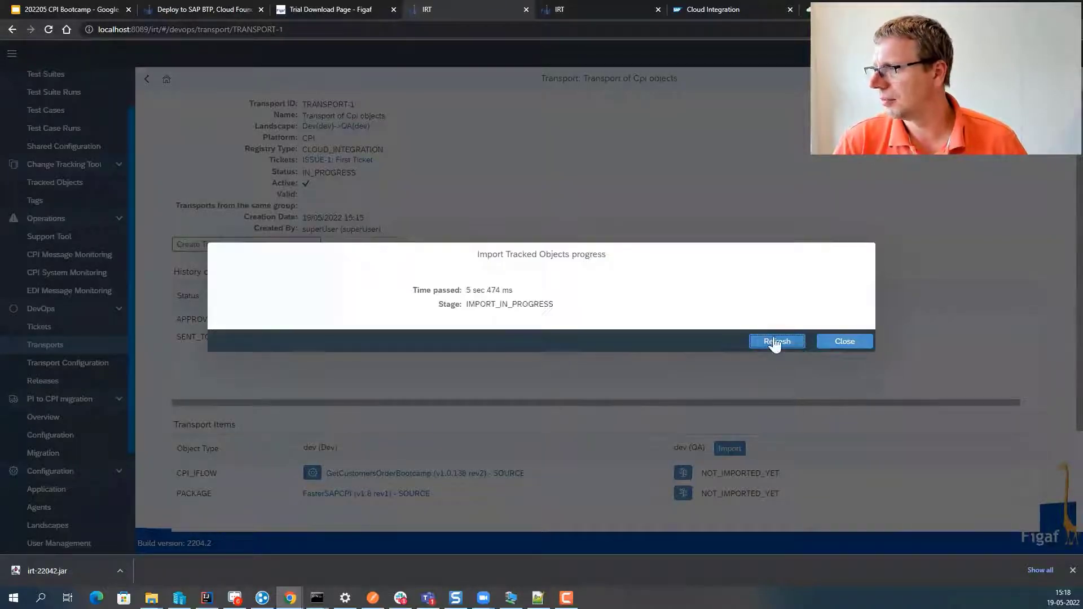
pyautogui.click(775, 343)
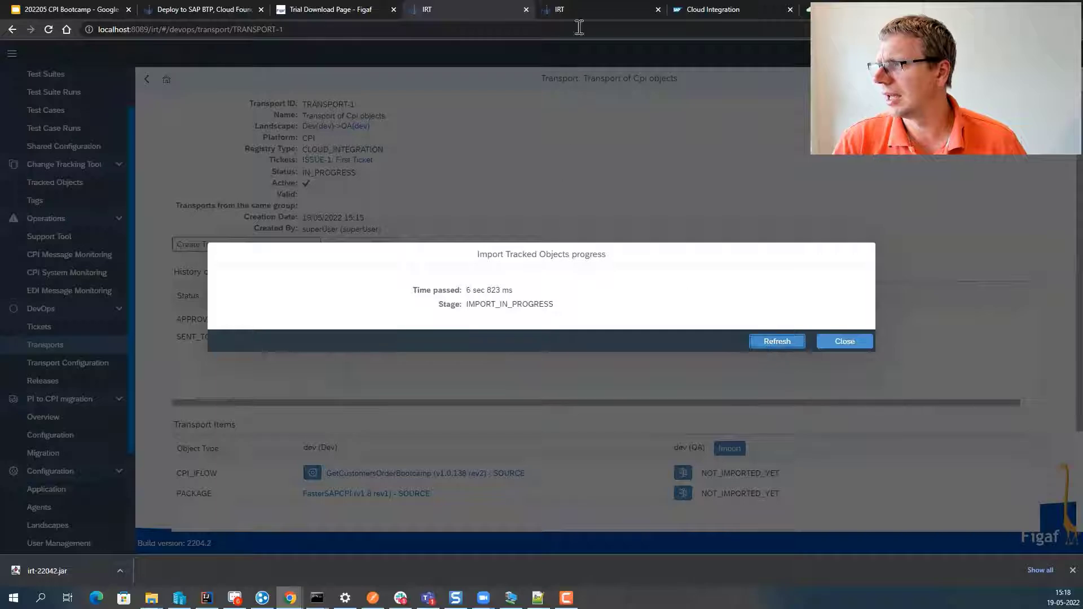
pyautogui.click(719, 9)
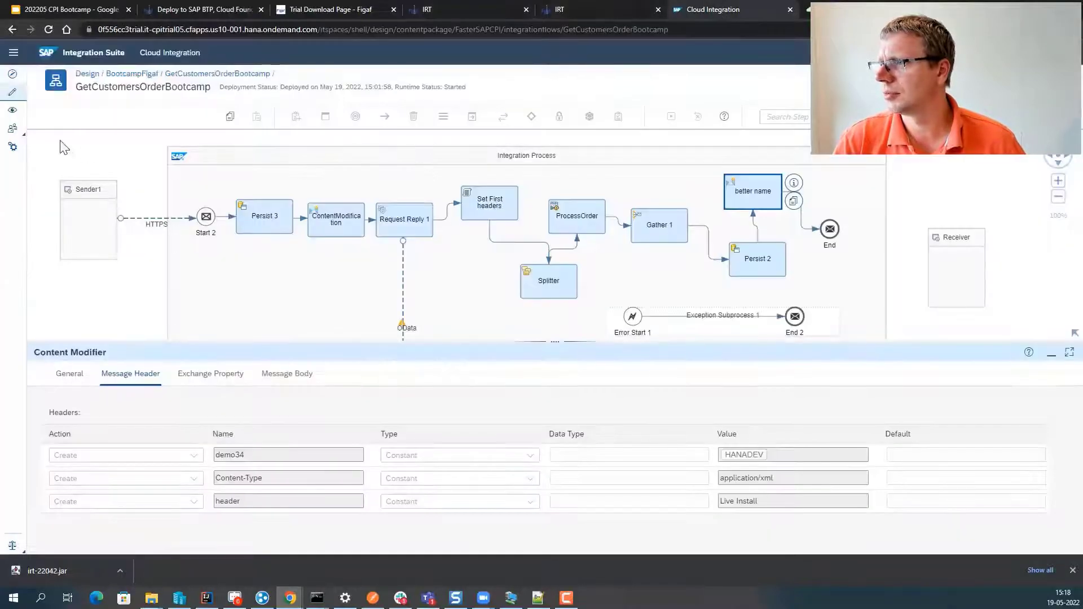
# - Check the artifacts of the QA BootcampFigaf design package
pyautogui.click(88, 75)
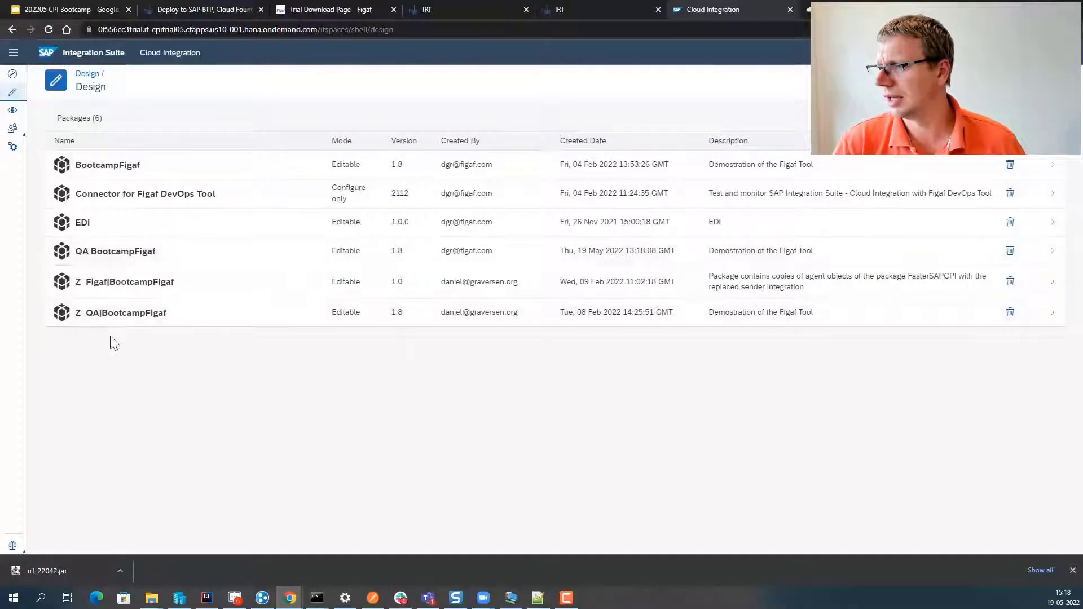
pyautogui.click(118, 255)
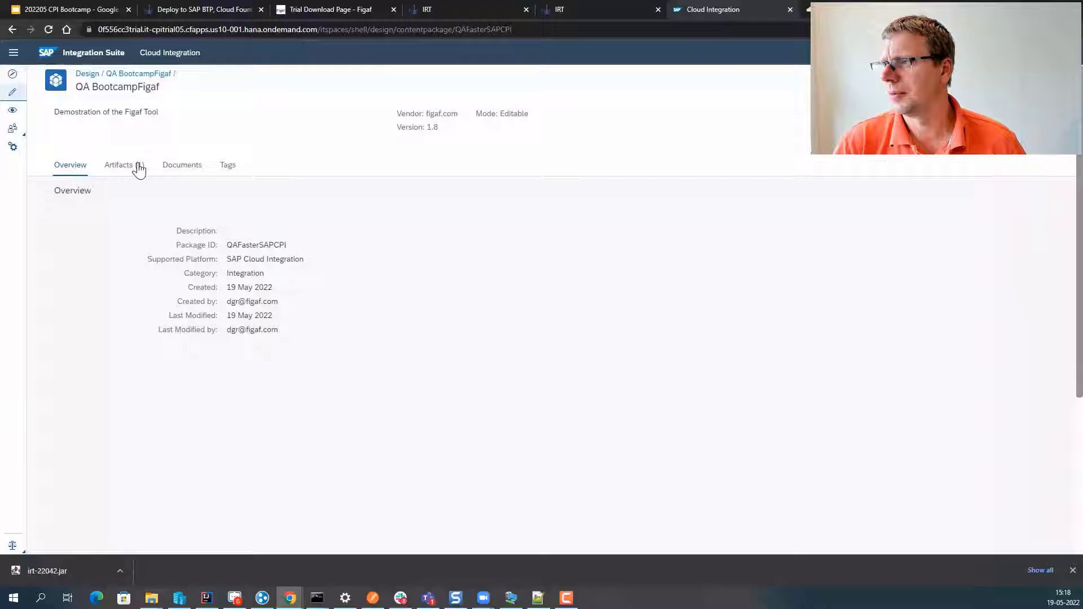
pyautogui.click(135, 167)
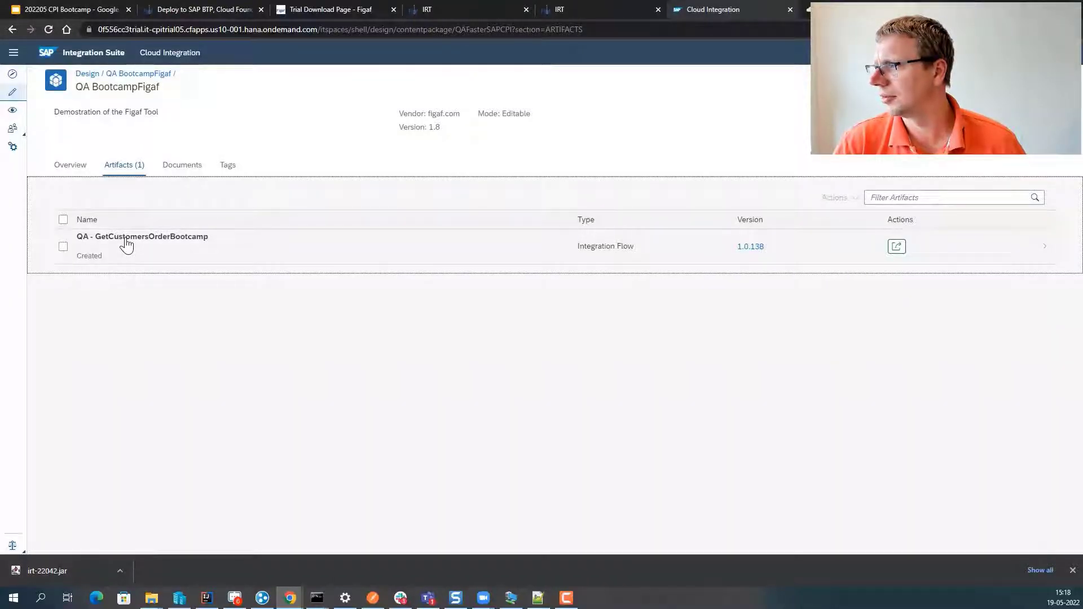
# - In Manage Integration Content, check the QA - GetCustomersOrderBootcamp deployment status
pyautogui.click(13, 111)
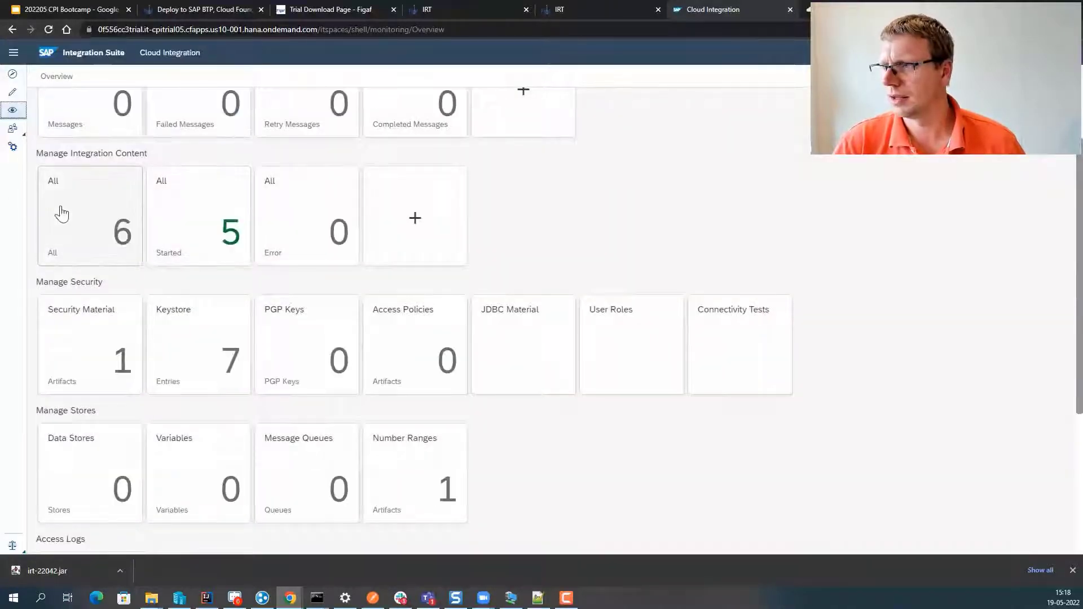
pyautogui.click(62, 213)
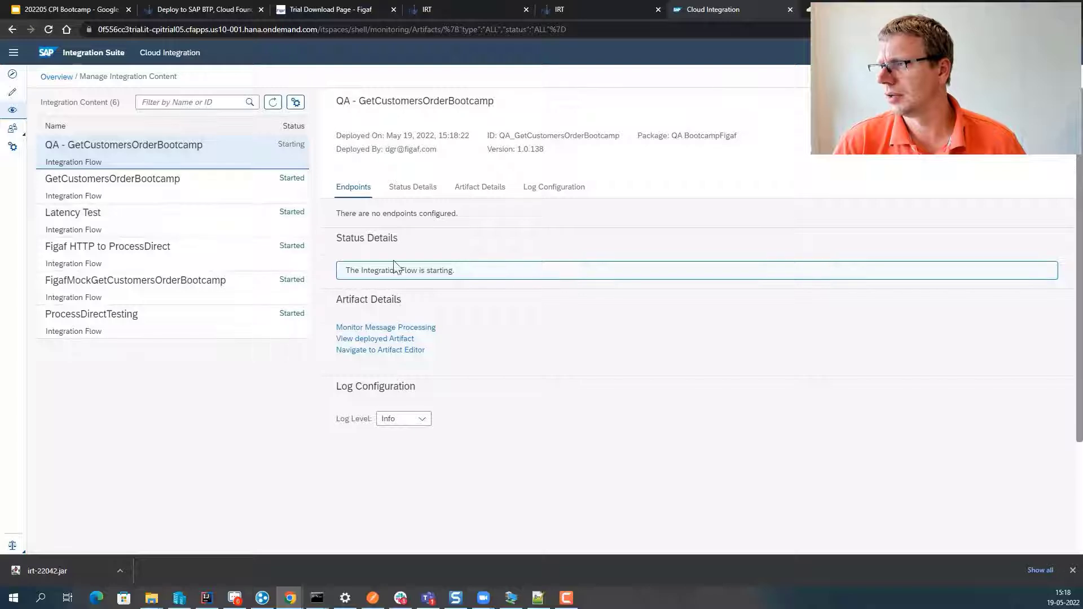
pyautogui.click(201, 192)
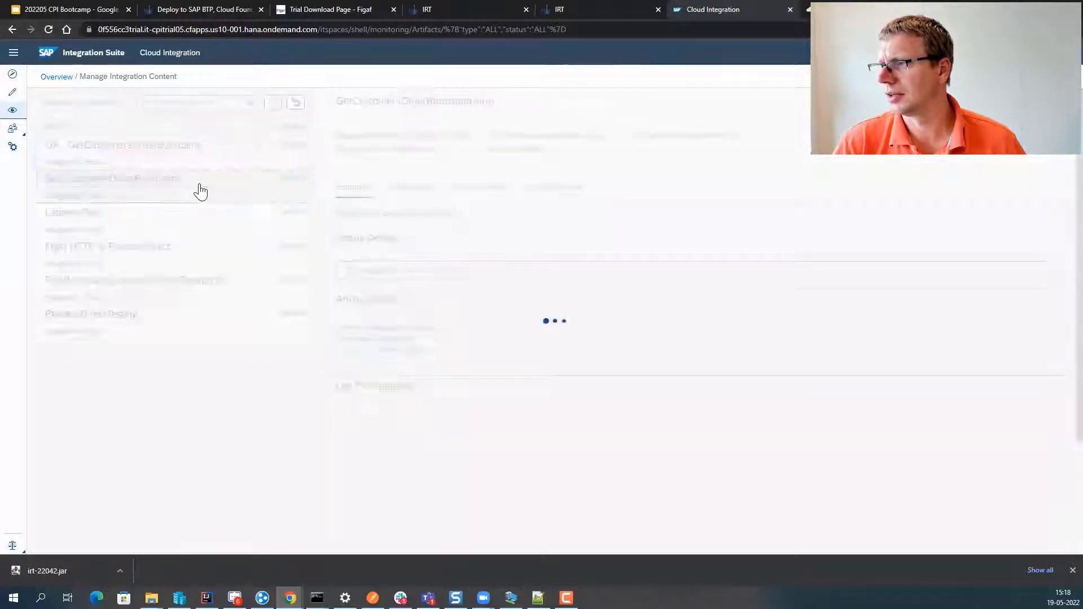
pyautogui.click(200, 160)
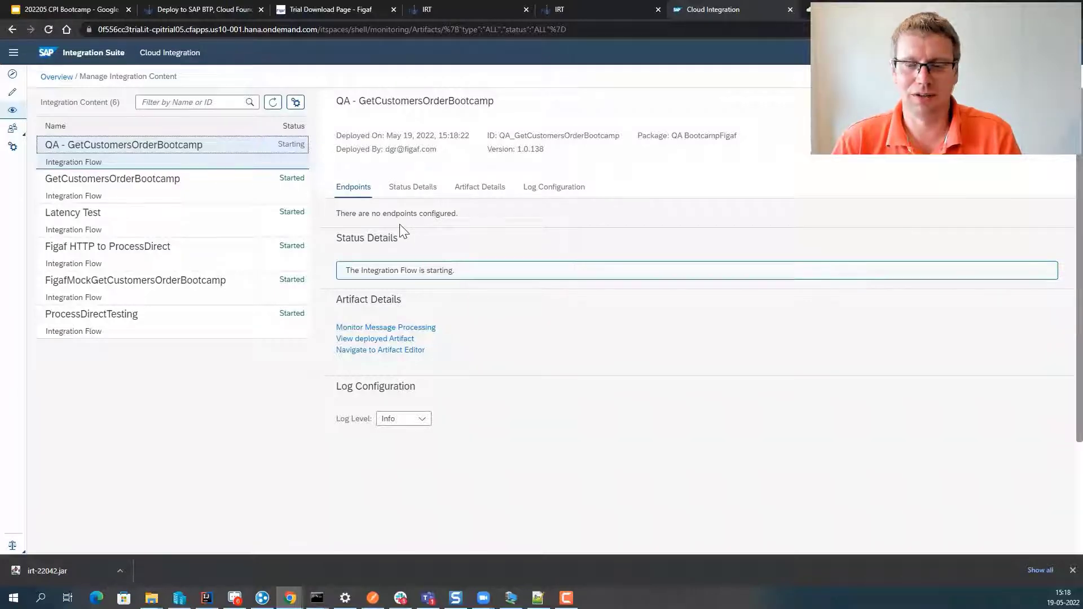
# - Return to the CPI Bootcamp slide deck
pyautogui.hotkey('alt', 'Tab')
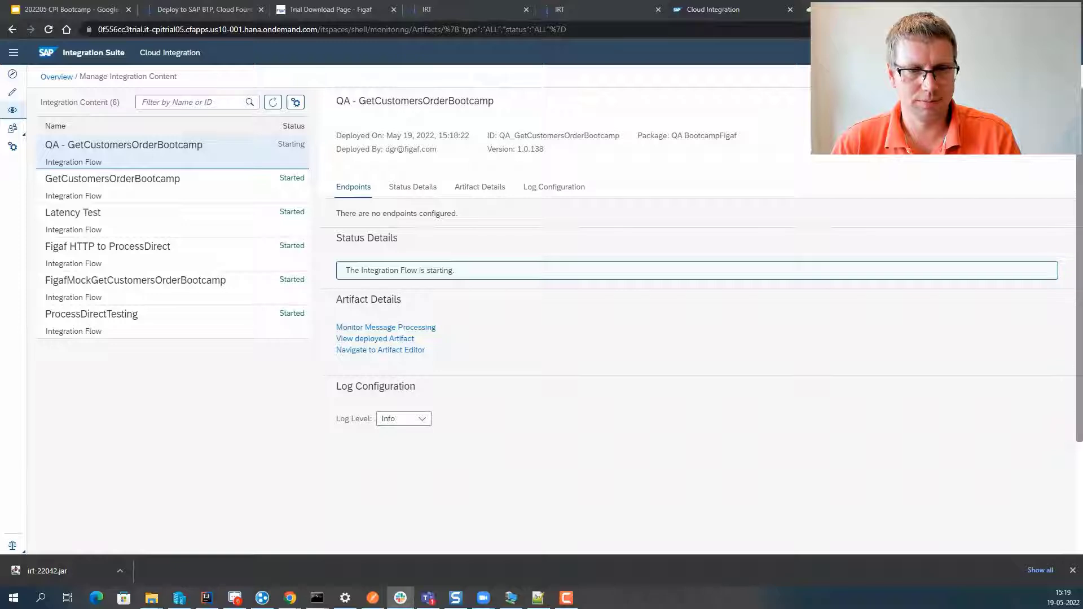
pyautogui.hotkey('alt', 'Tab')
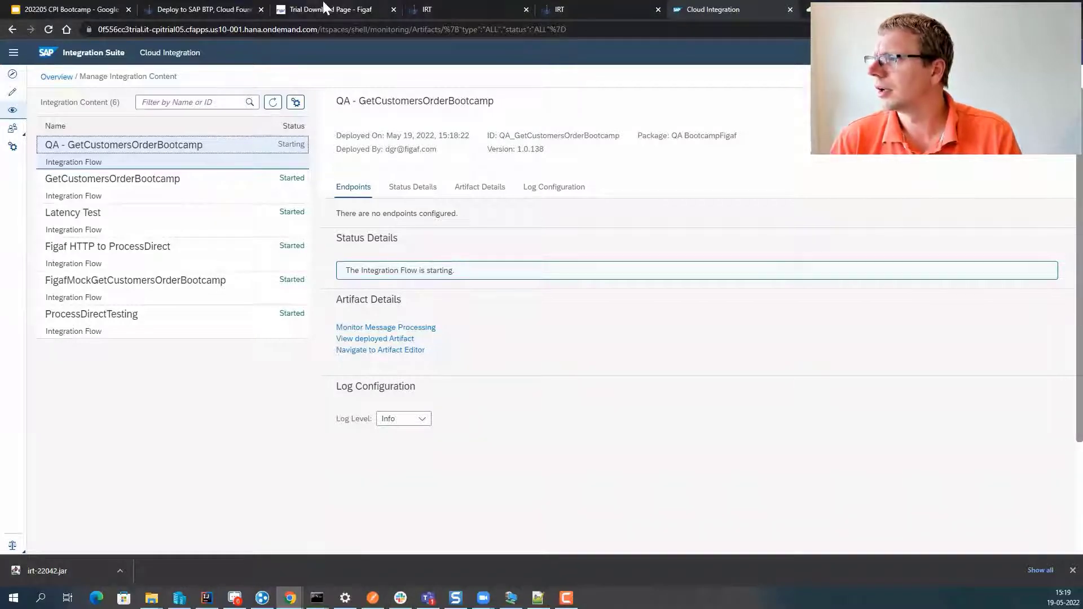
pyautogui.click(27, 6)
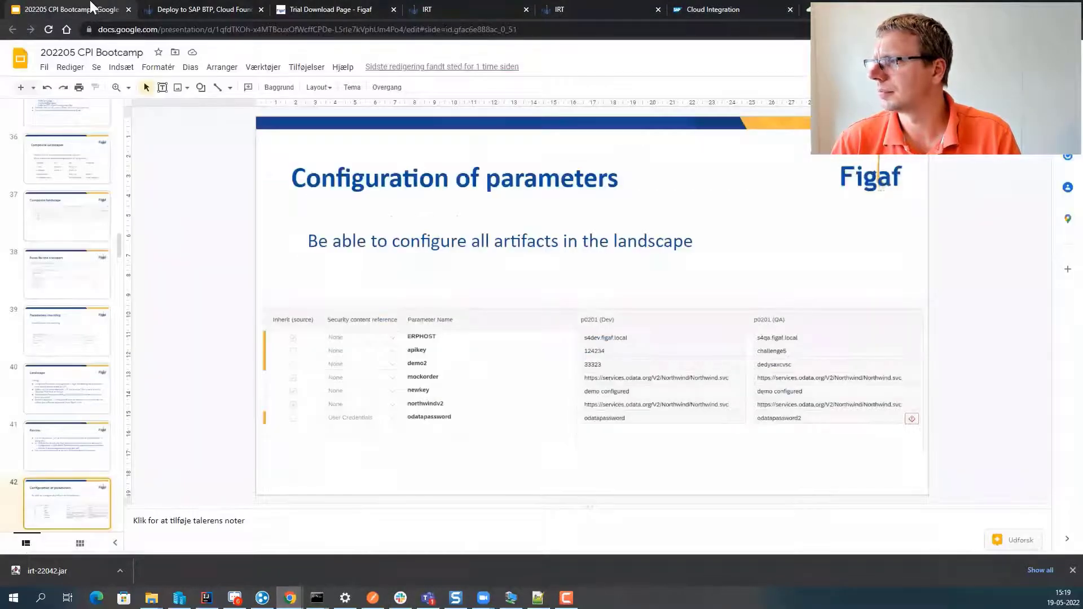
# - Close the finished TRANSPORT-1 import progress report once both items are imported
pyautogui.click(474, 6)
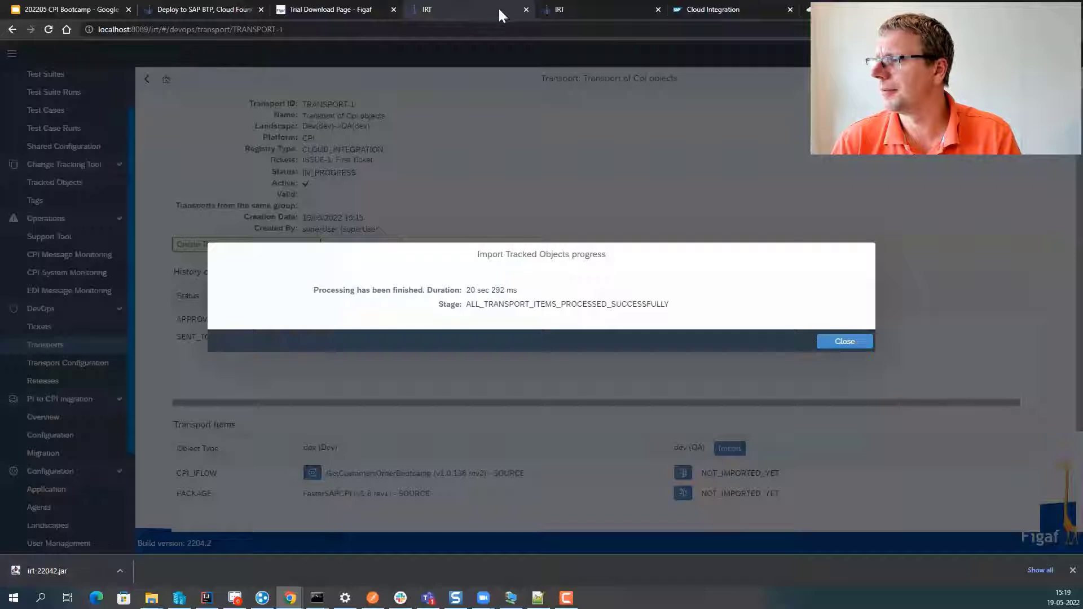
pyautogui.click(854, 342)
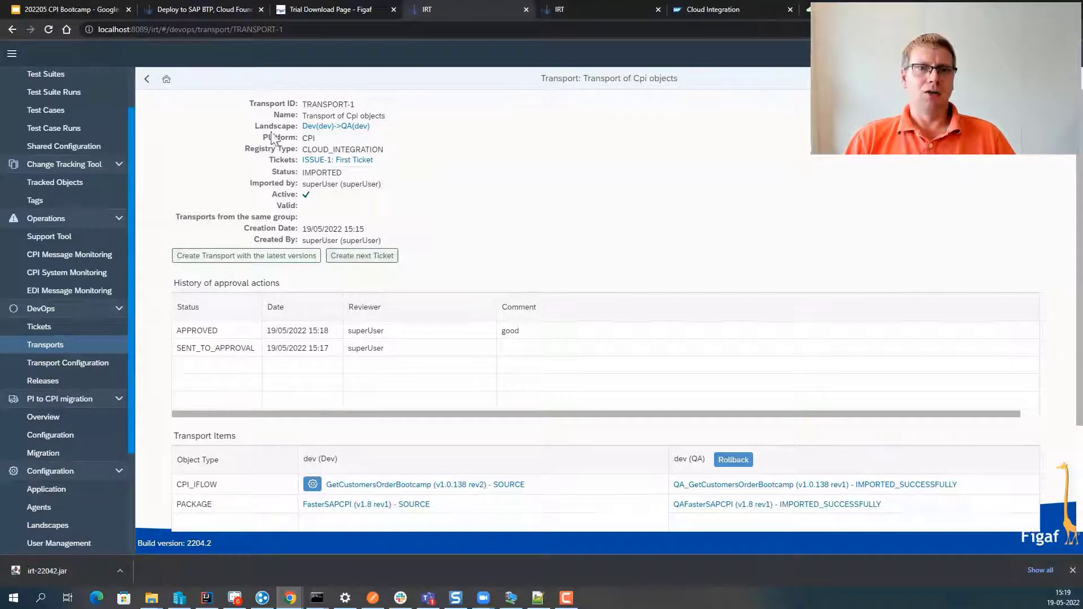
# - Filter tracked objects by tag <QA,dev>:source, select both results, then open the tickets list
pyautogui.click(41, 185)
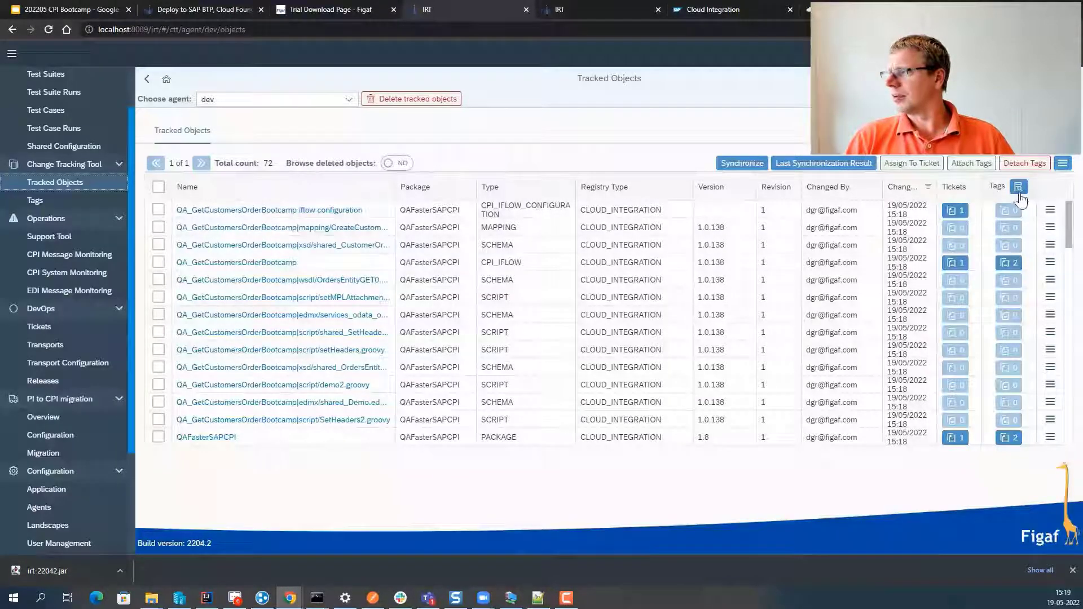
pyautogui.click(1019, 188)
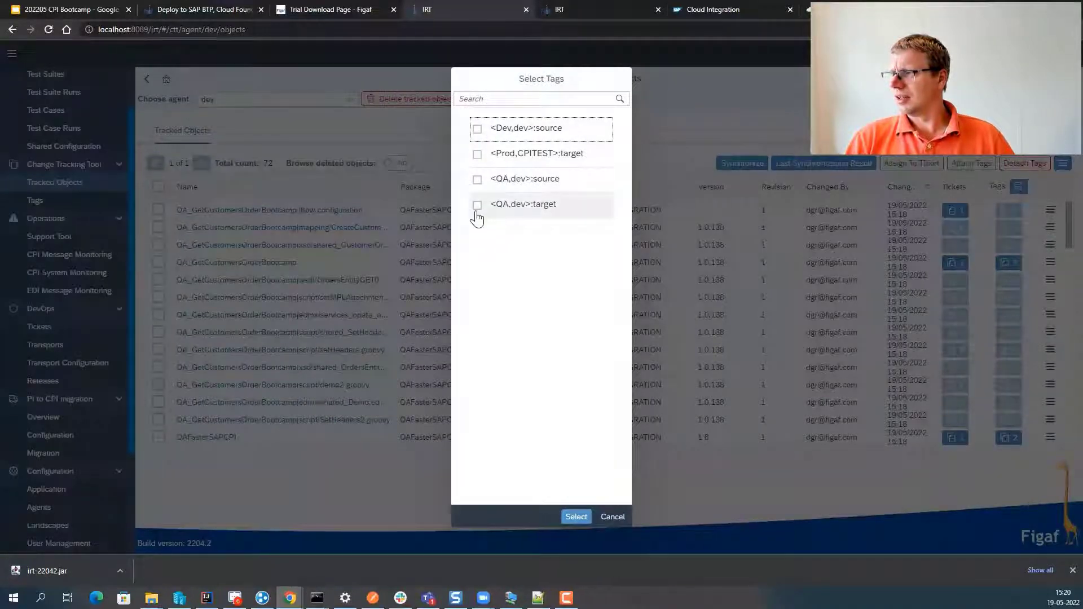
pyautogui.click(477, 180)
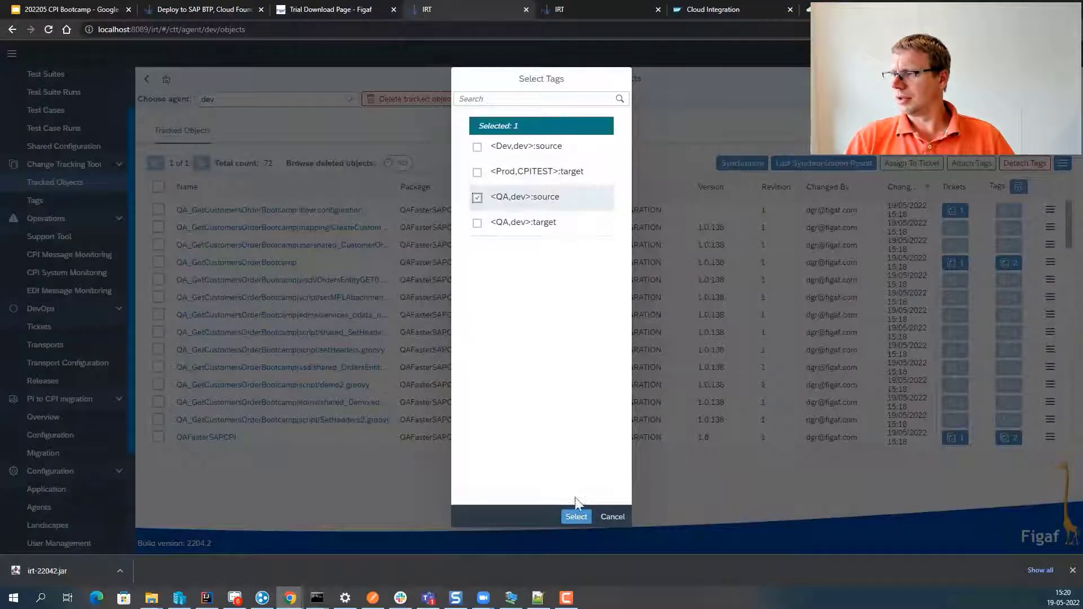
pyautogui.click(574, 518)
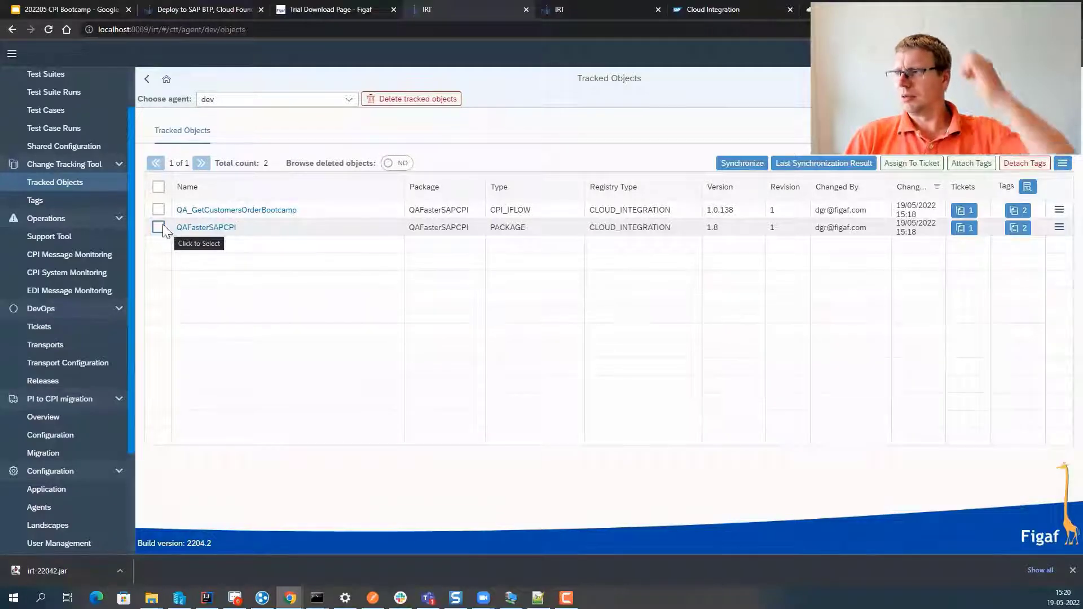
pyautogui.click(159, 227)
pyautogui.click(158, 209)
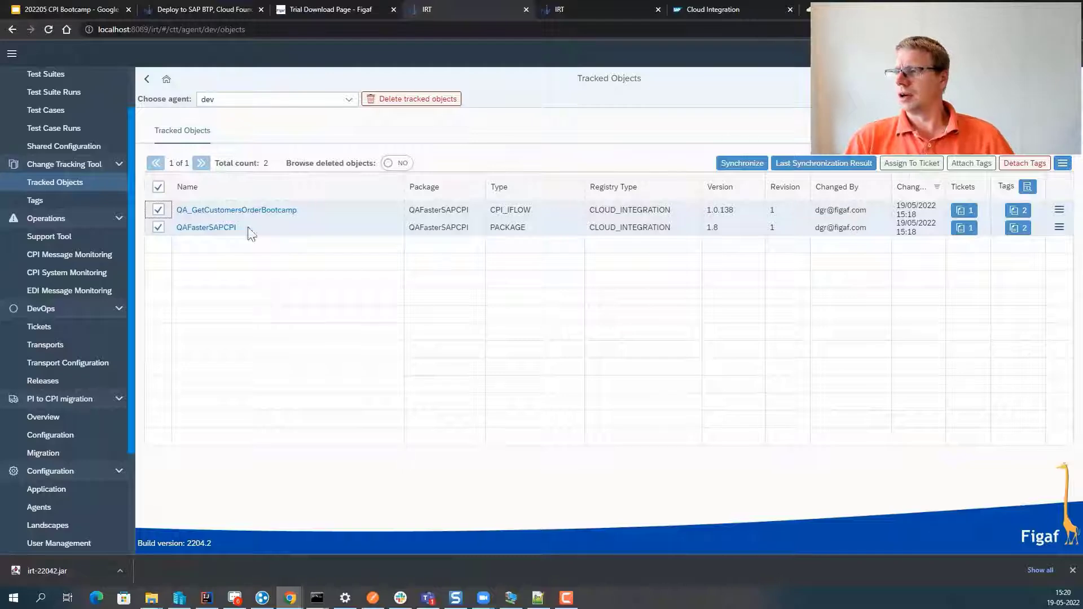
pyautogui.click(51, 332)
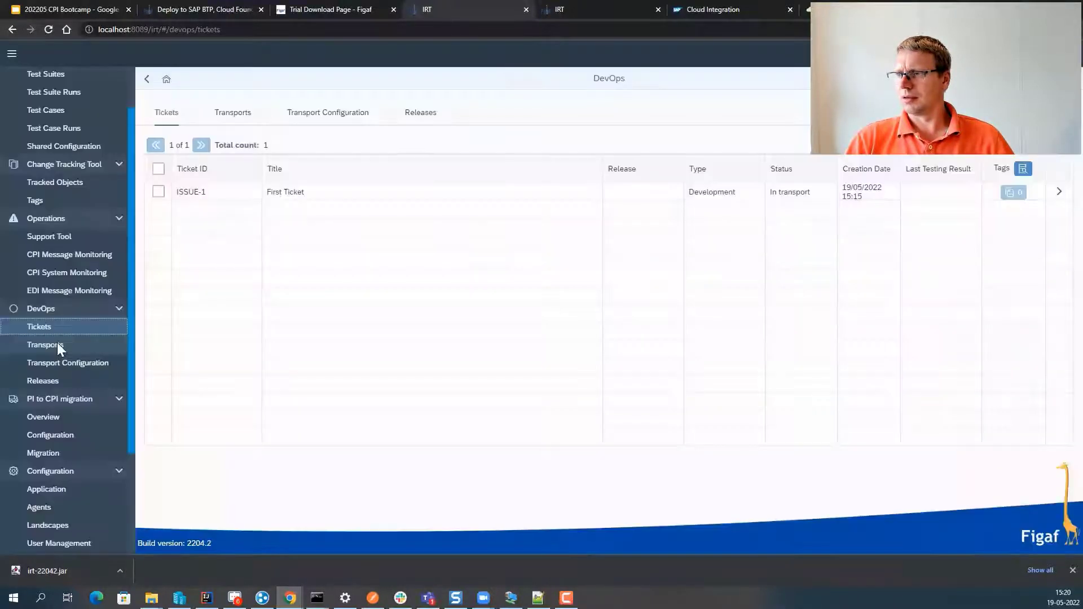
# - From TRANSPORT-1, create next ticket 'Transport' with external ticket id jira-23532
pyautogui.click(59, 345)
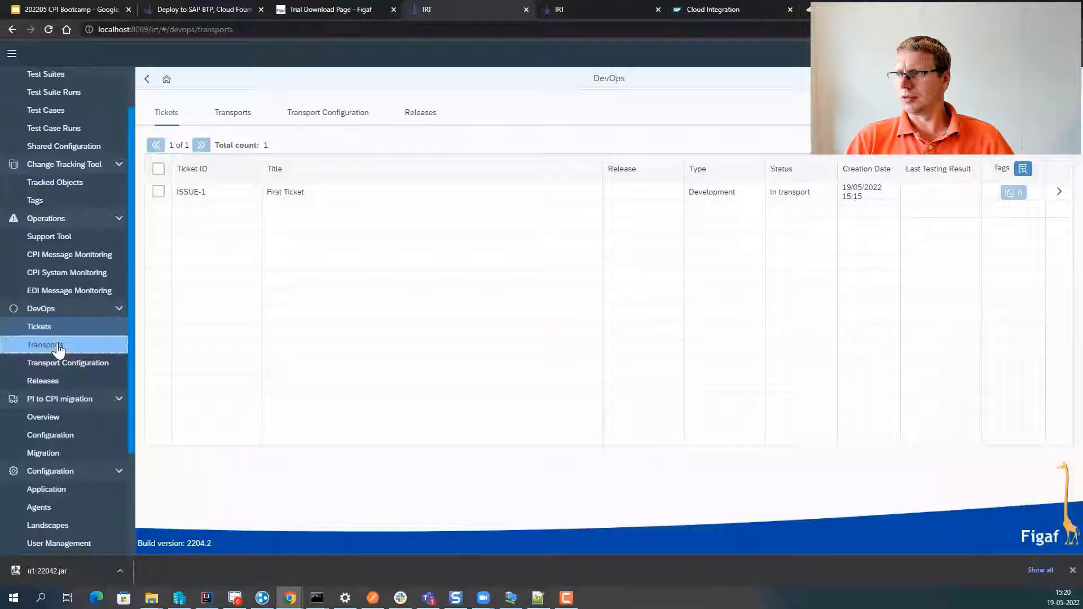
pyautogui.click(1065, 233)
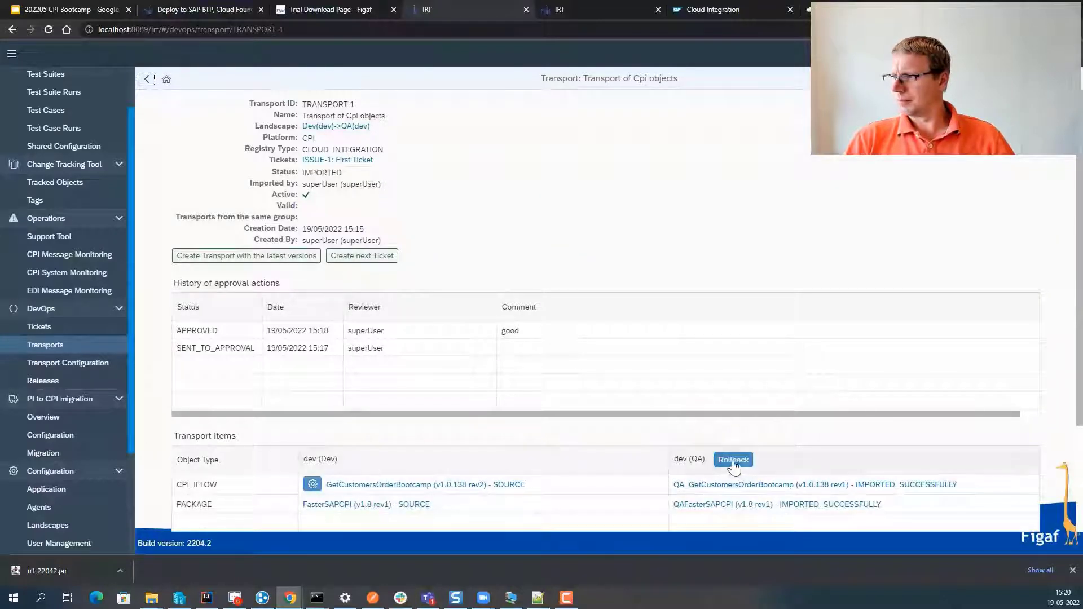
pyautogui.click(395, 257)
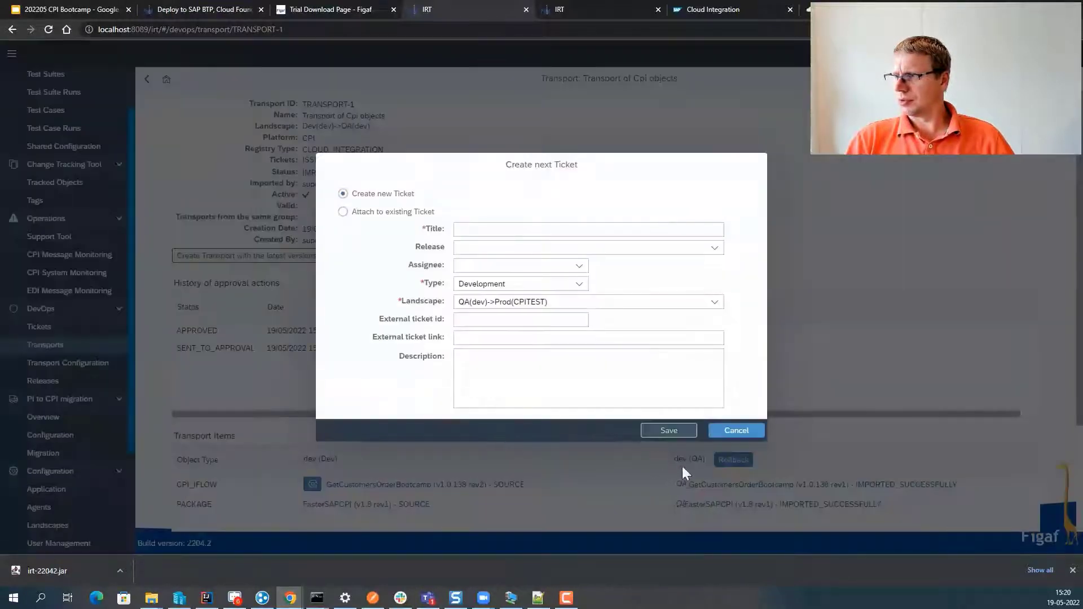
pyautogui.click(528, 230)
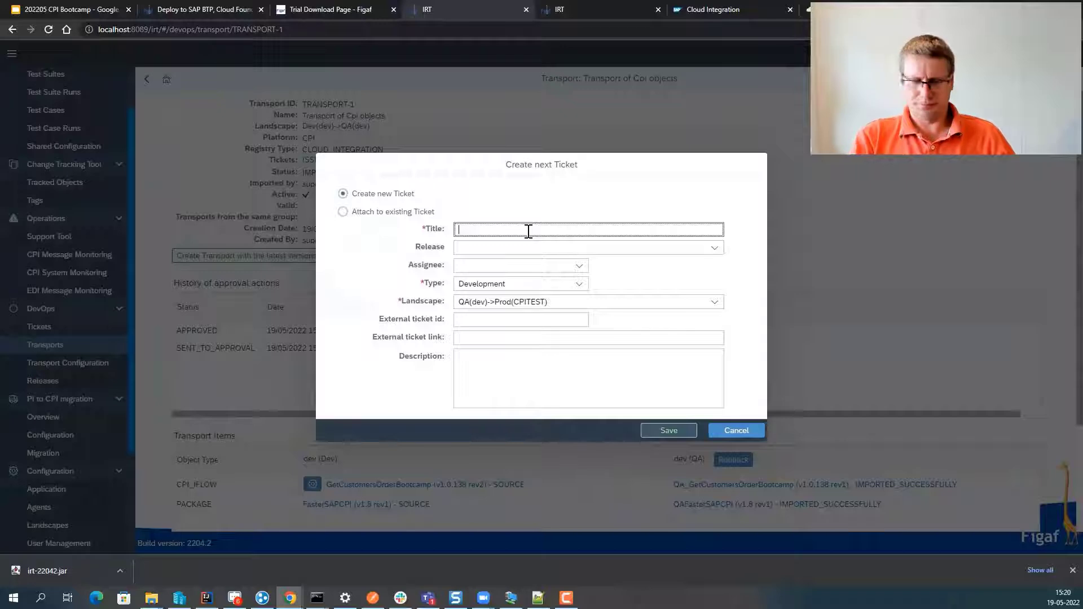
pyautogui.write('Trans')
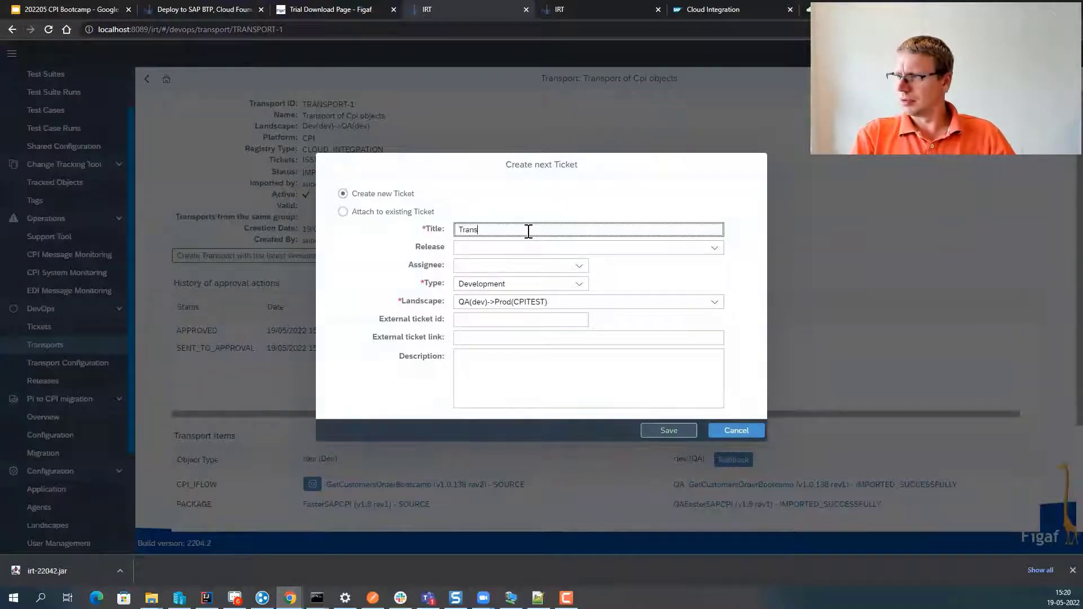
pyautogui.write('port')
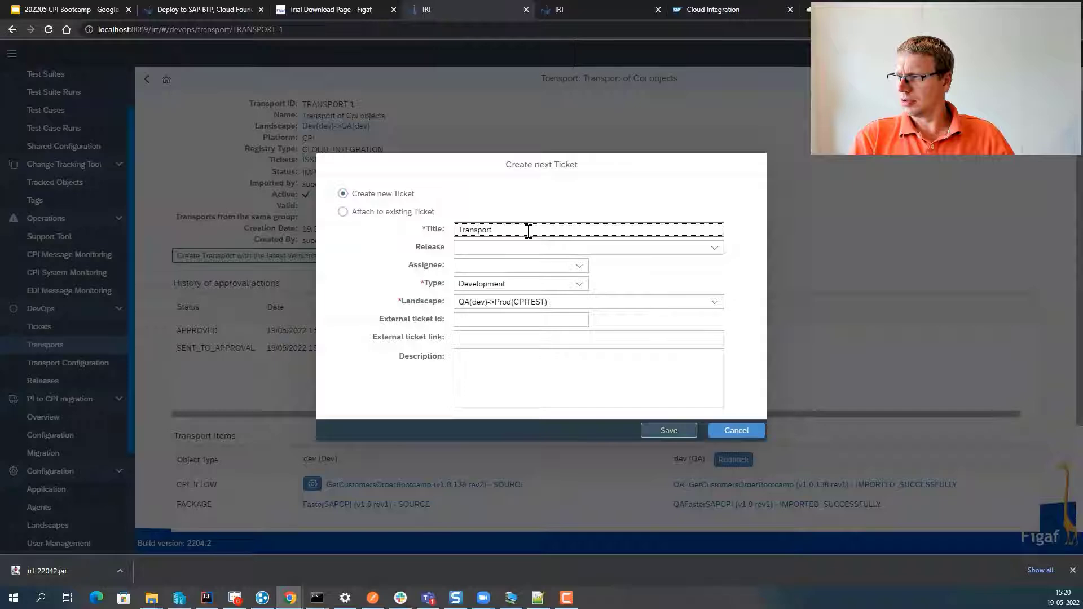
pyautogui.press('Tab')
pyautogui.press('Tab')
pyautogui.press('Tab')
pyautogui.press('Tab')
pyautogui.press('Tab')
pyautogui.write('jira-23532')
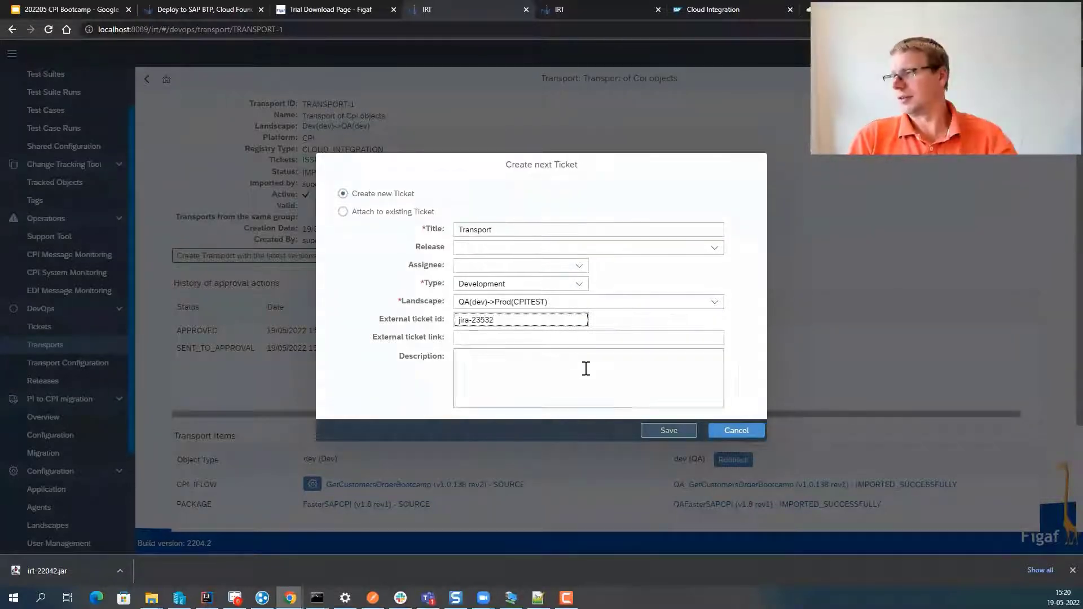
pyautogui.click(648, 432)
pyautogui.click(617, 330)
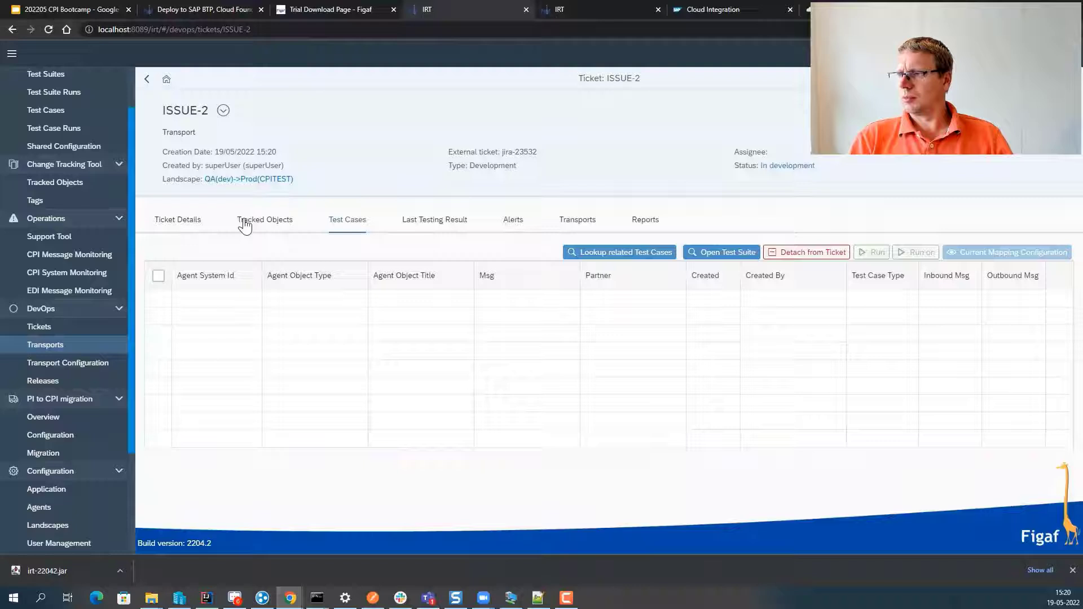
# - Start the transport for ISSUE-2's tracked objects, open TRANSPORT-2, and compare FasterSAPCPI versions
pyautogui.click(244, 221)
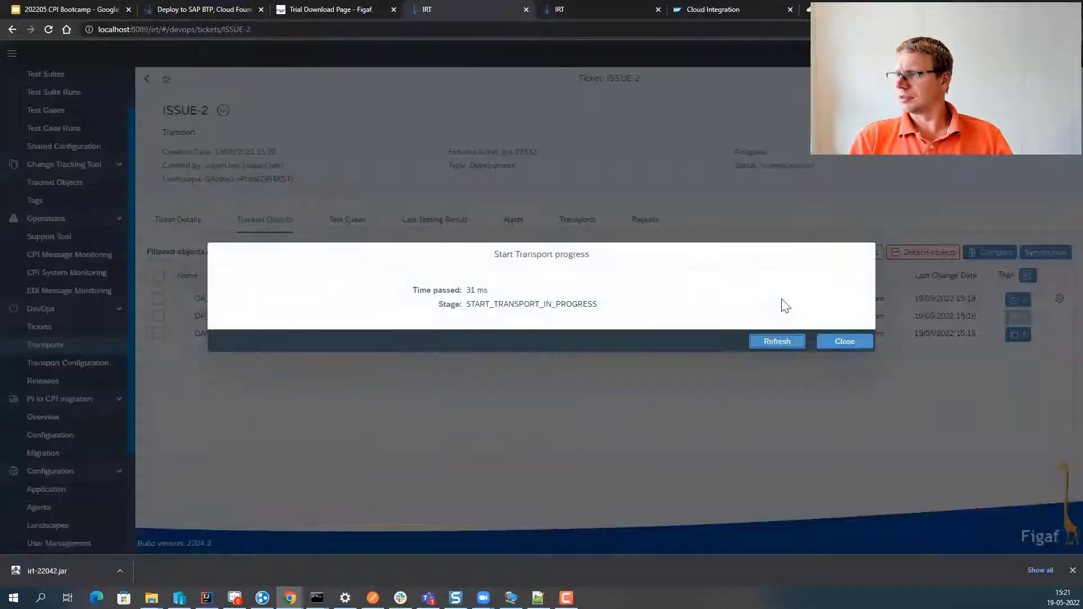
pyautogui.click(763, 337)
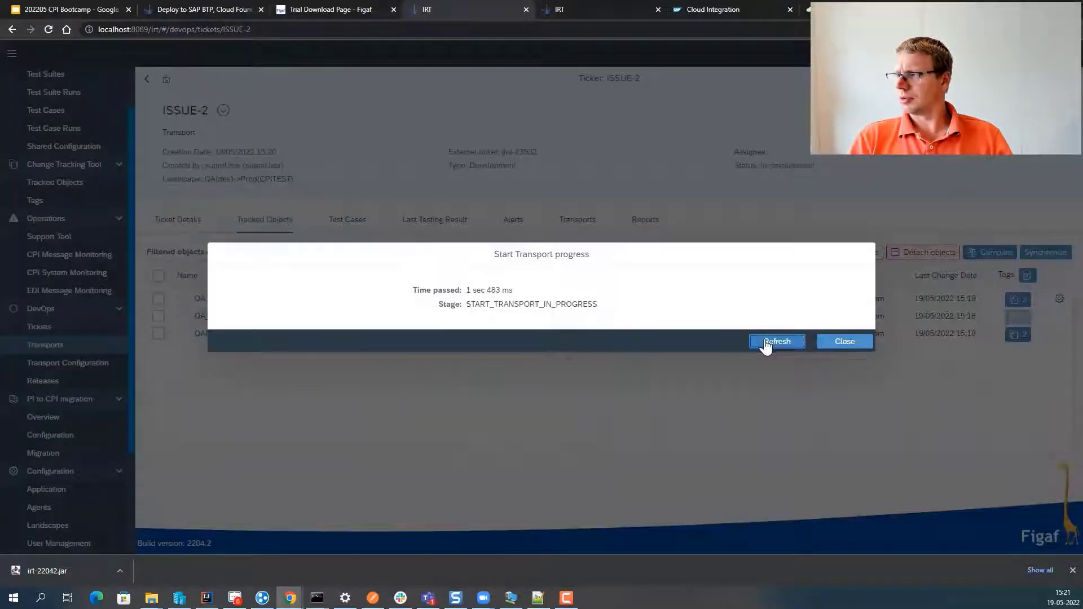
pyautogui.click(764, 337)
pyautogui.click(764, 341)
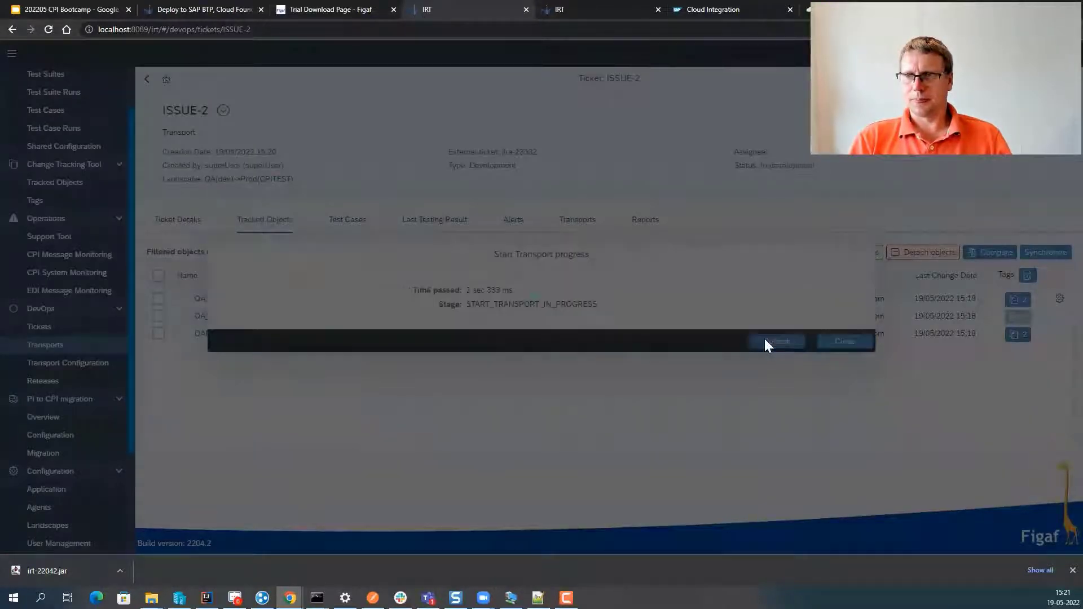
pyautogui.click(765, 342)
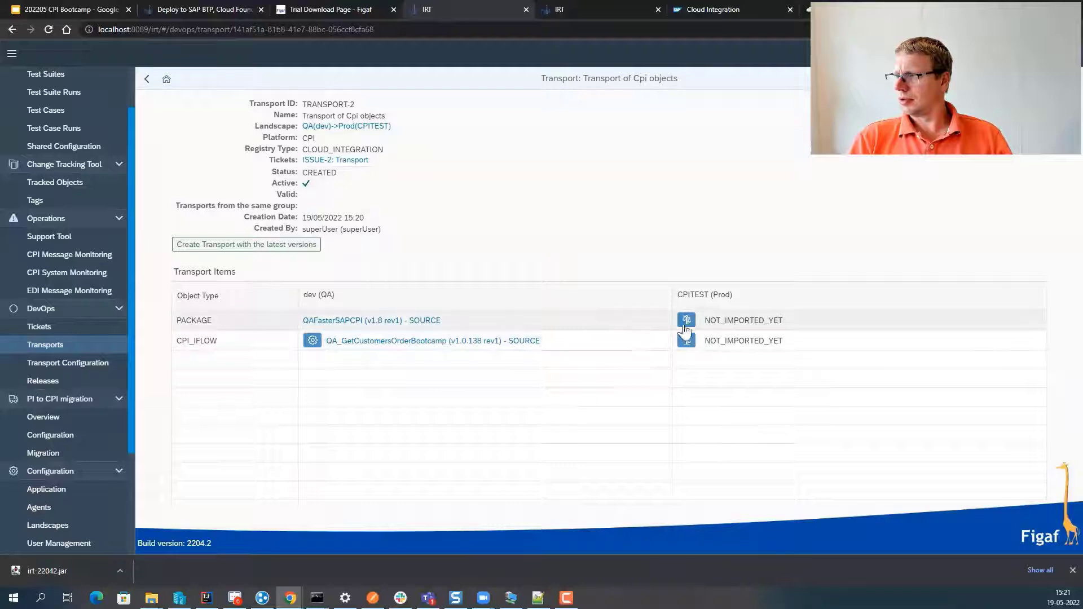
pyautogui.click(687, 321)
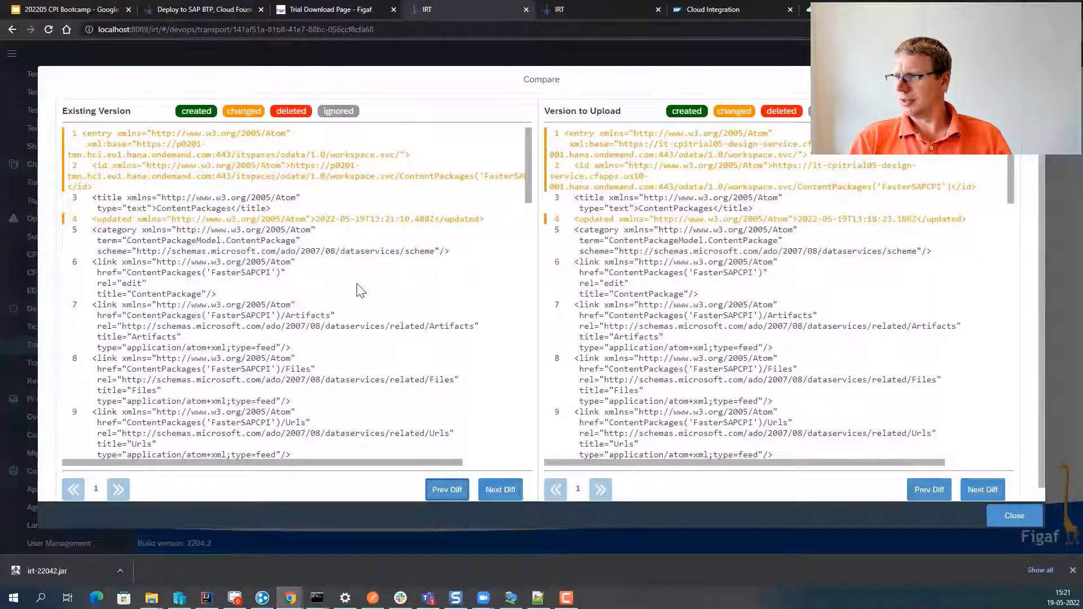
pyautogui.scroll(-3, 361, 290)
pyautogui.scroll(-6, 530, 373)
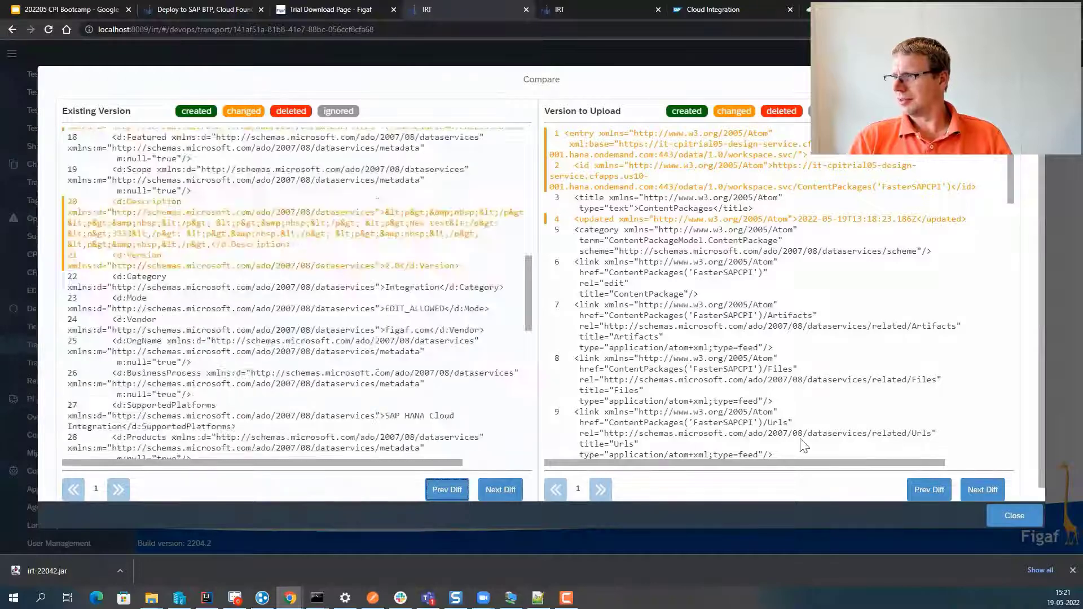
pyautogui.click(1010, 524)
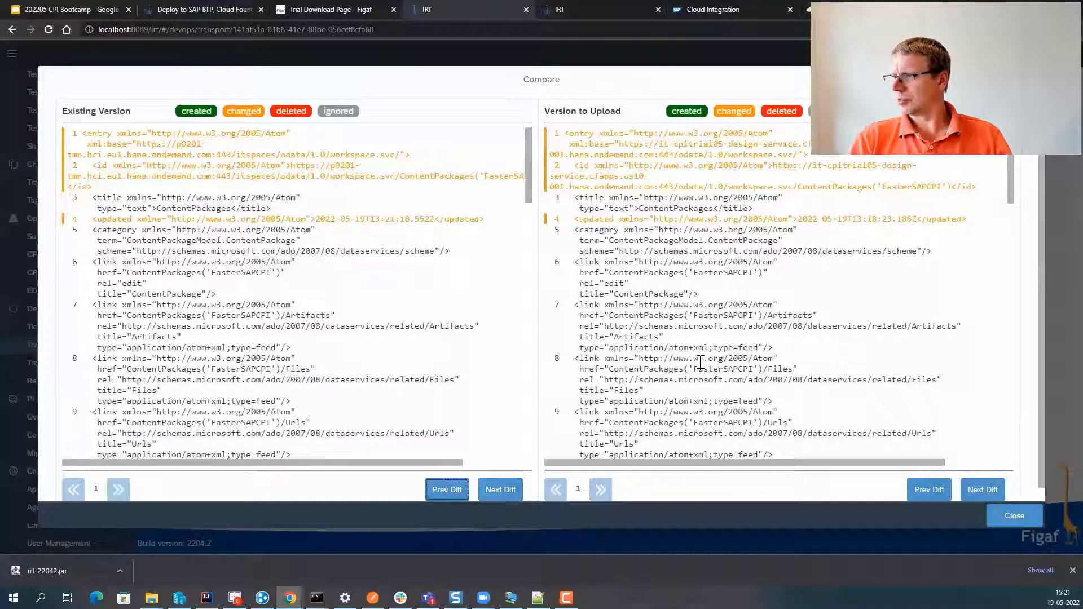
pyautogui.press('Escape')
pyautogui.click(687, 341)
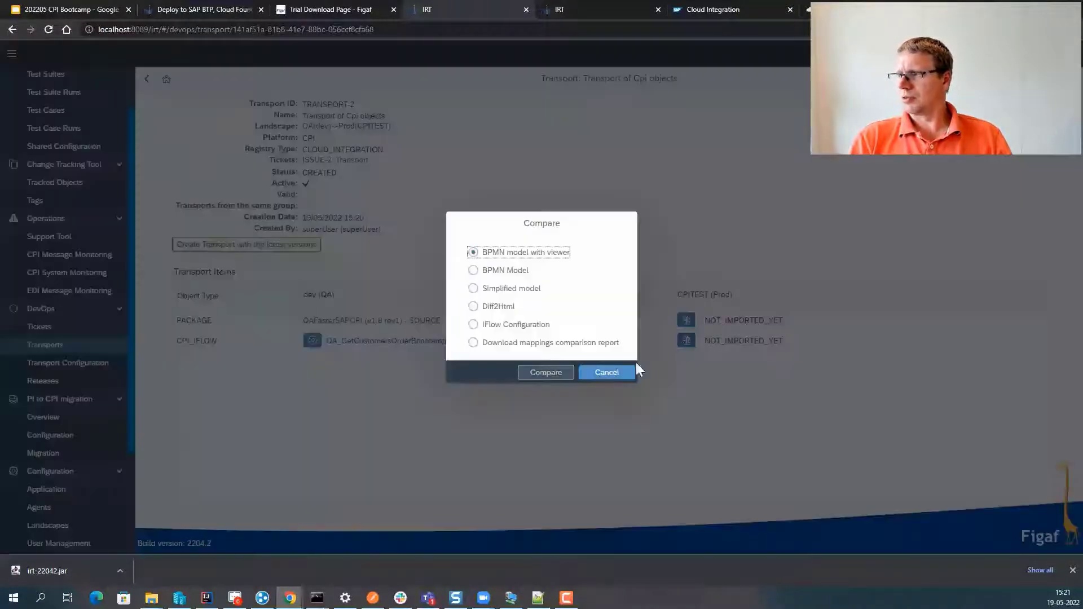
pyautogui.click(551, 374)
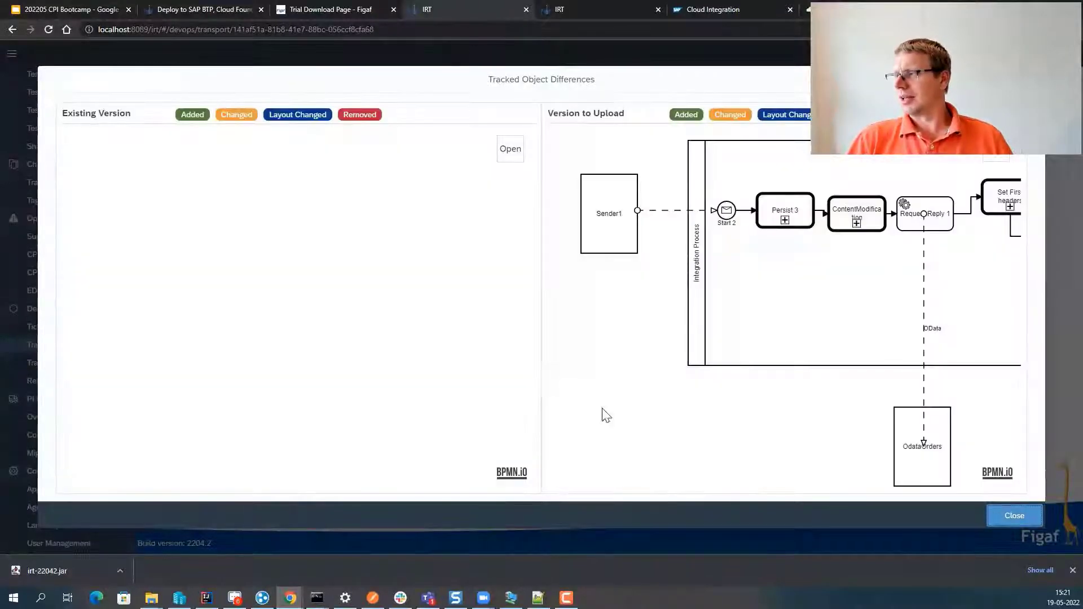
pyautogui.moveTo(625, 420); pyautogui.dragTo(546, 416)
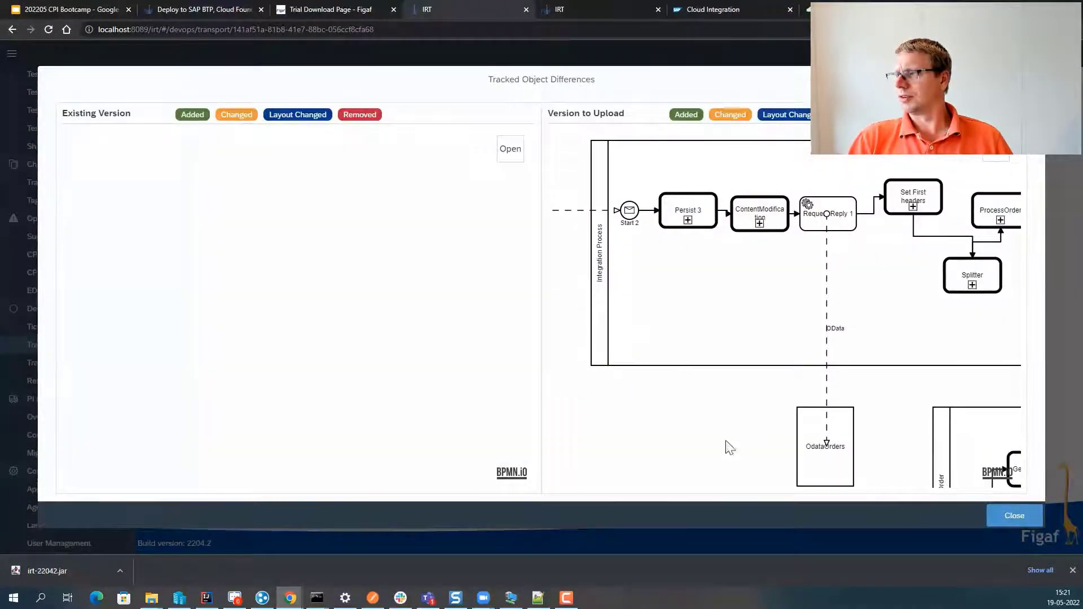
pyautogui.moveTo(740, 448); pyautogui.dragTo(687, 440)
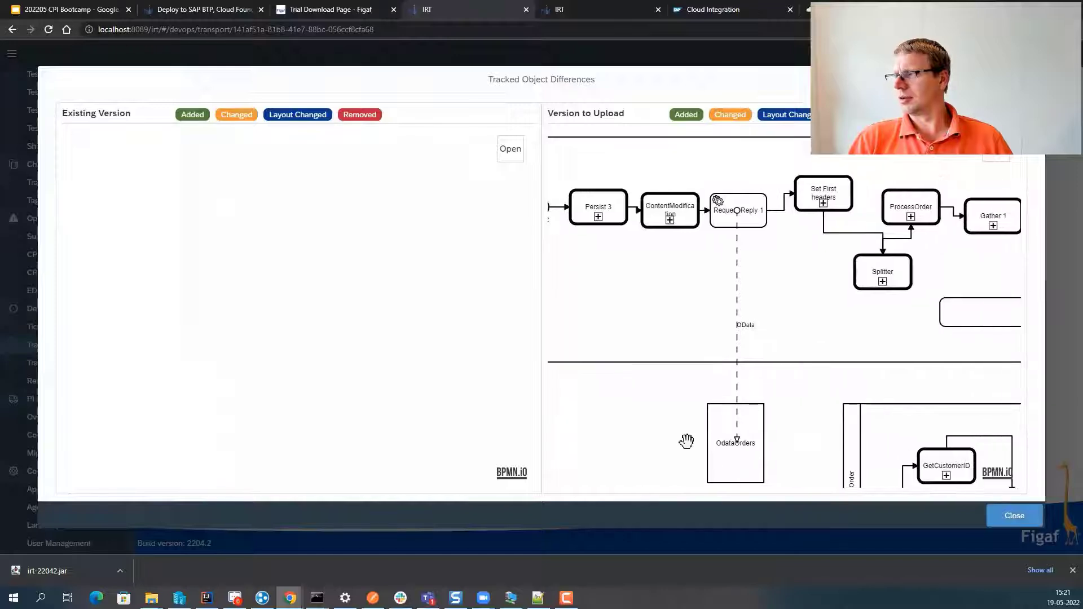
pyautogui.click(989, 515)
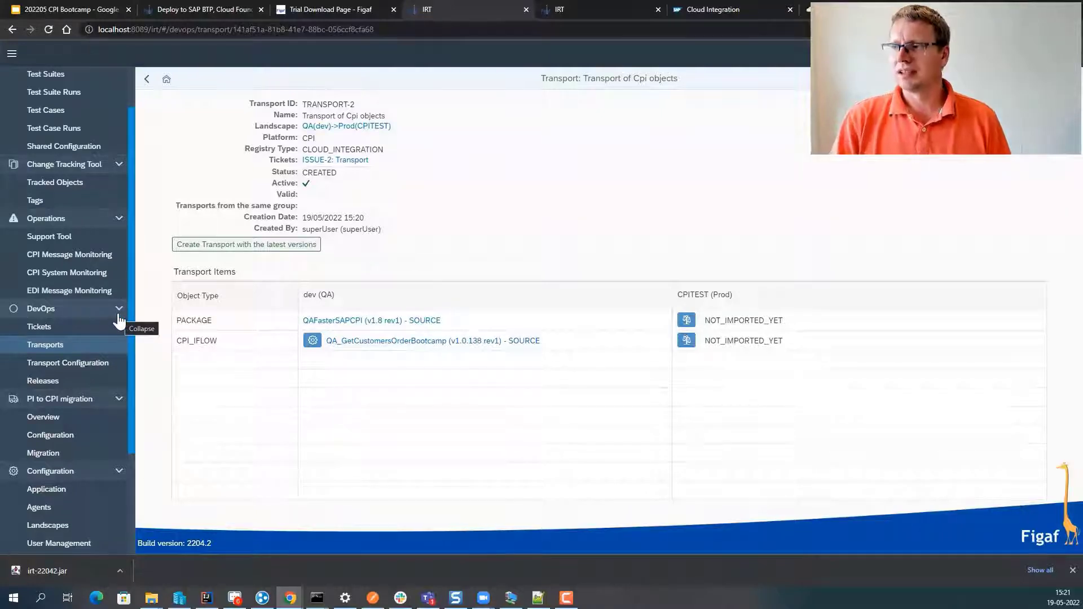
# - Start a CPI monitoring filter named 'customer' for the past week, limited to chosen artifacts
pyautogui.click(87, 240)
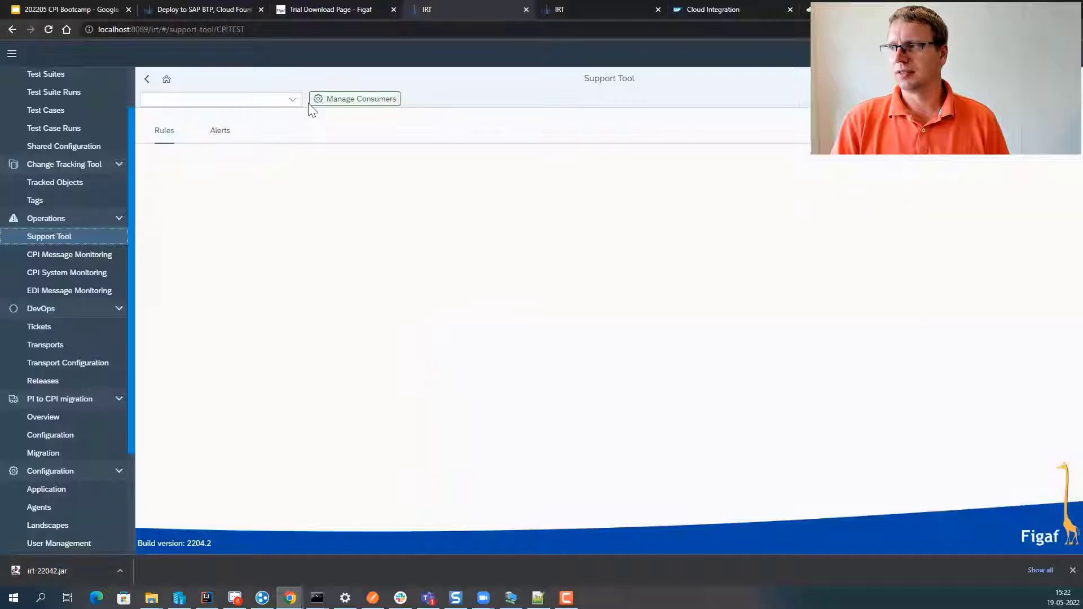
pyautogui.click(108, 260)
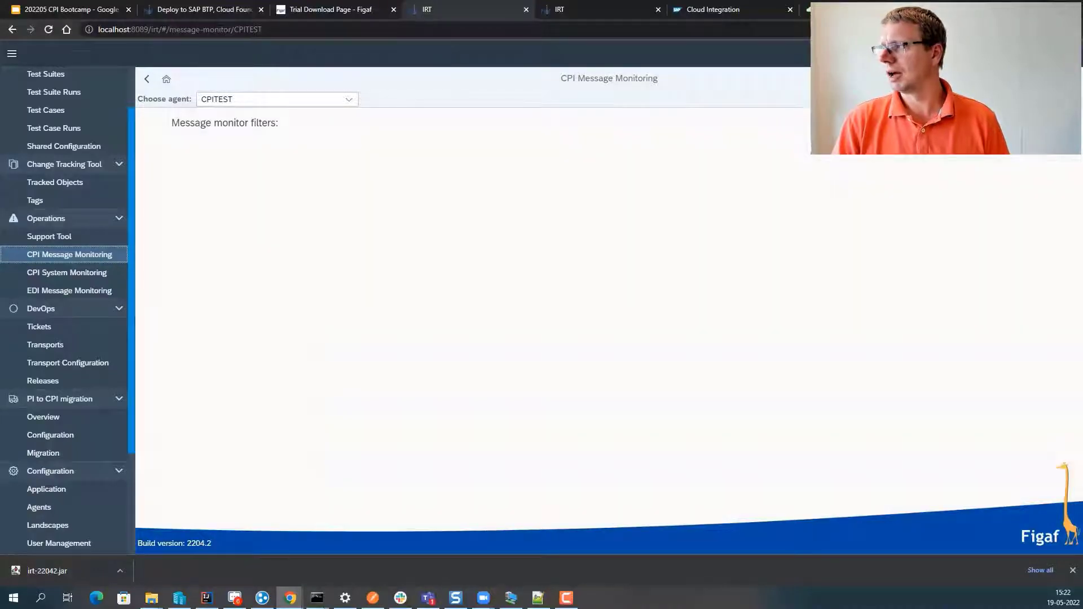
pyautogui.click(1037, 123)
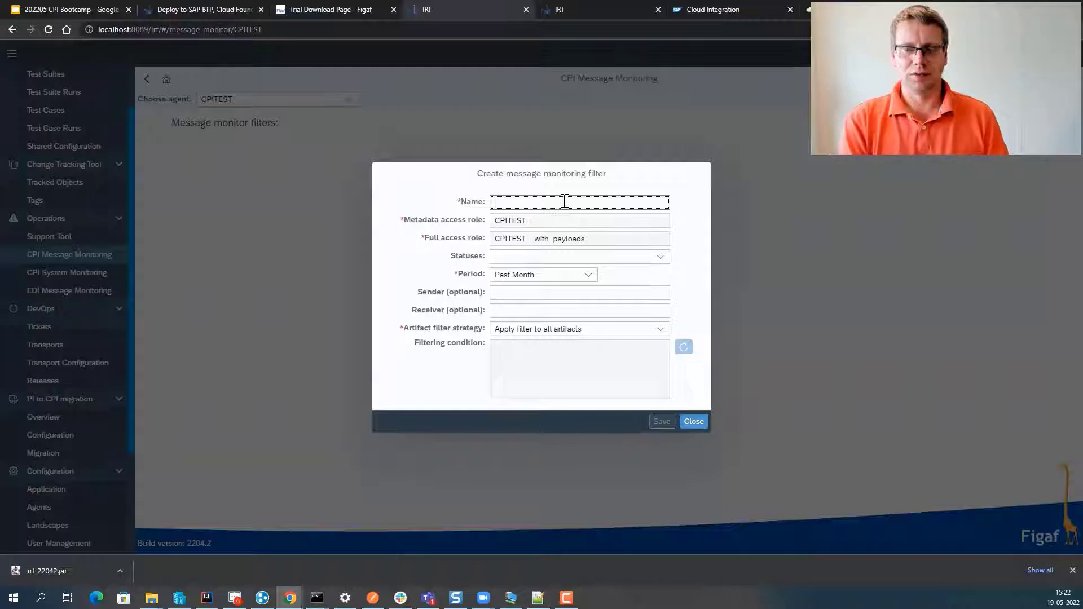
pyautogui.write('demo')
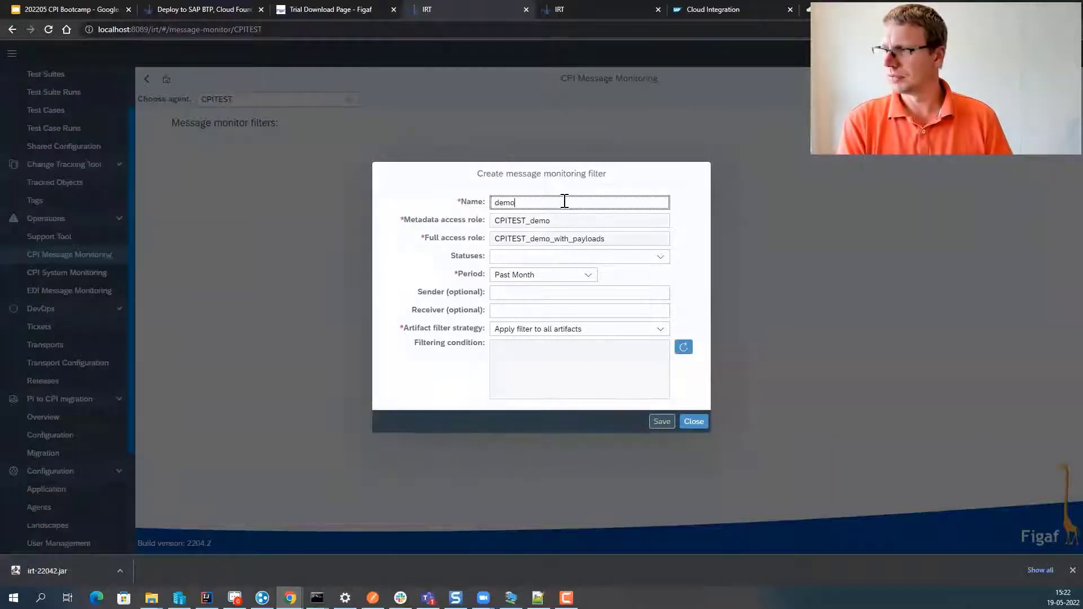
pyautogui.press('BackSpace')
pyautogui.press('BackSpace')
pyautogui.press('BackSpace')
pyautogui.press('BackSpace')
pyautogui.write('cu')
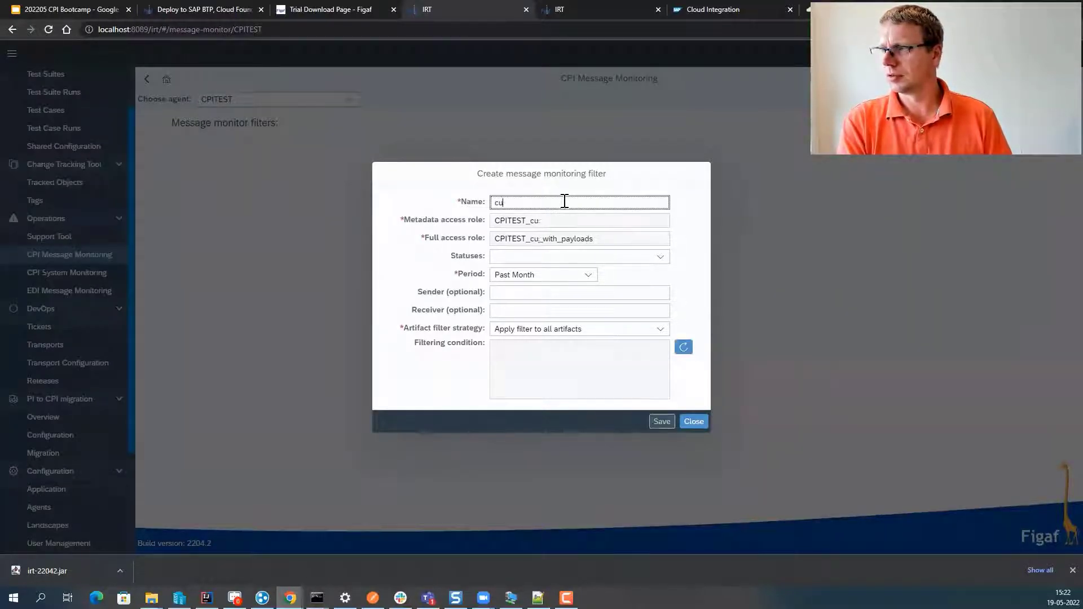
pyautogui.write('stomer')
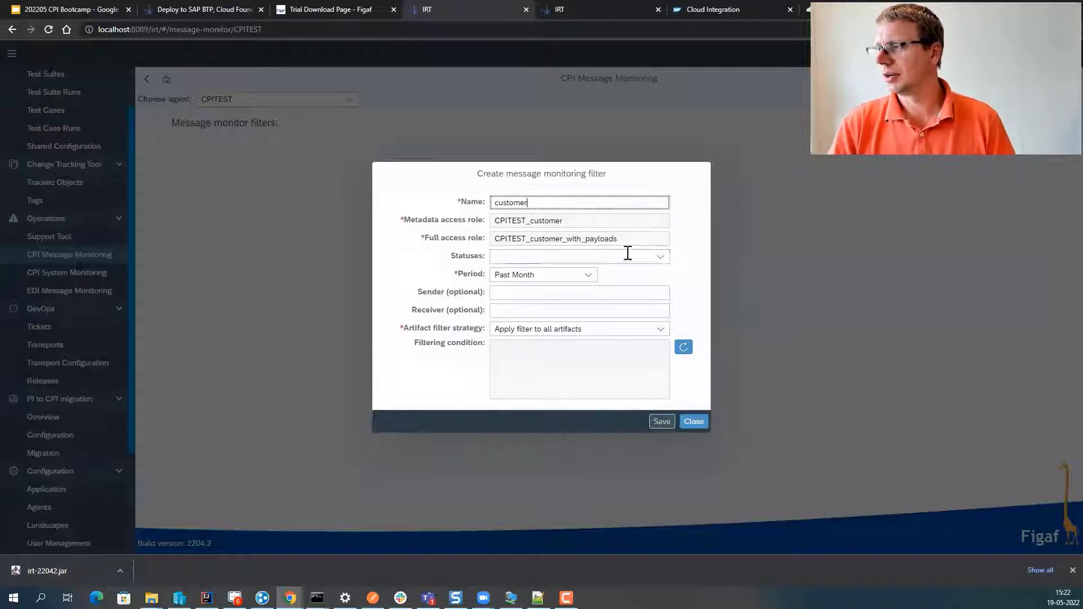
pyautogui.click(587, 274)
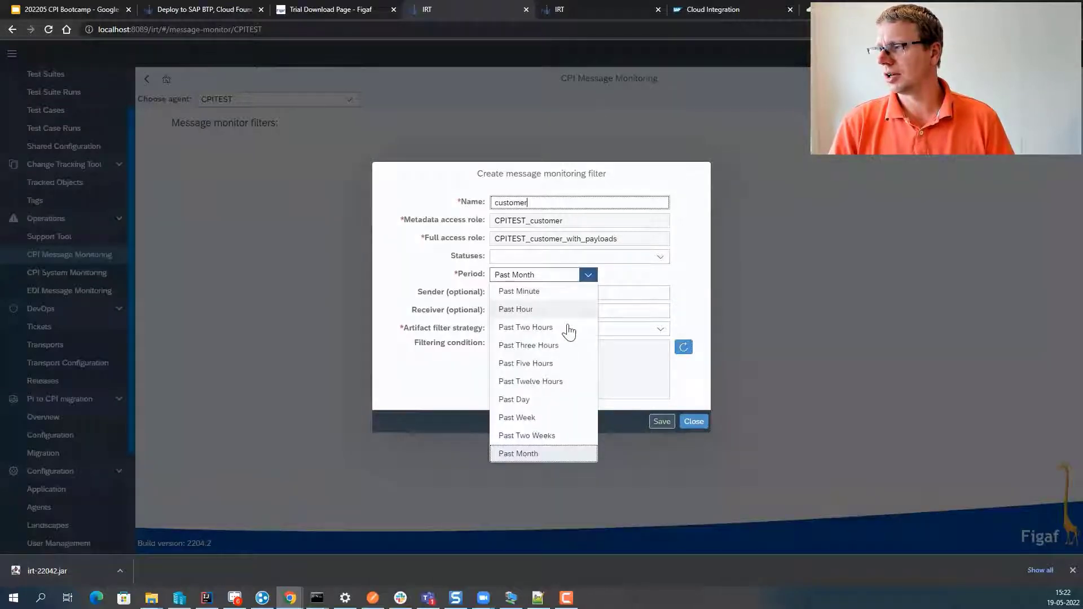
pyautogui.click(541, 418)
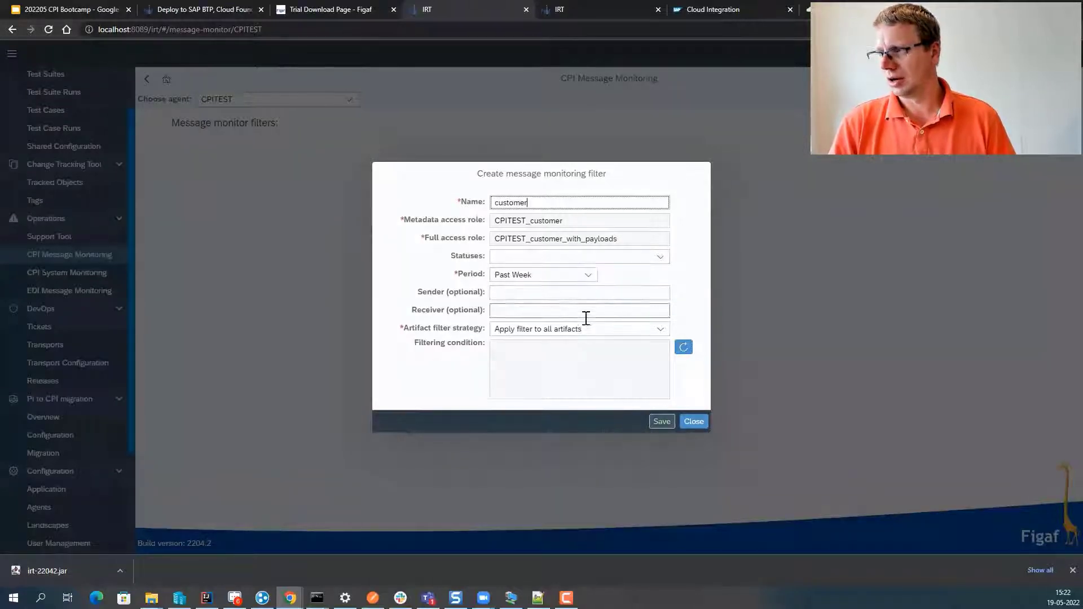
pyautogui.click(653, 331)
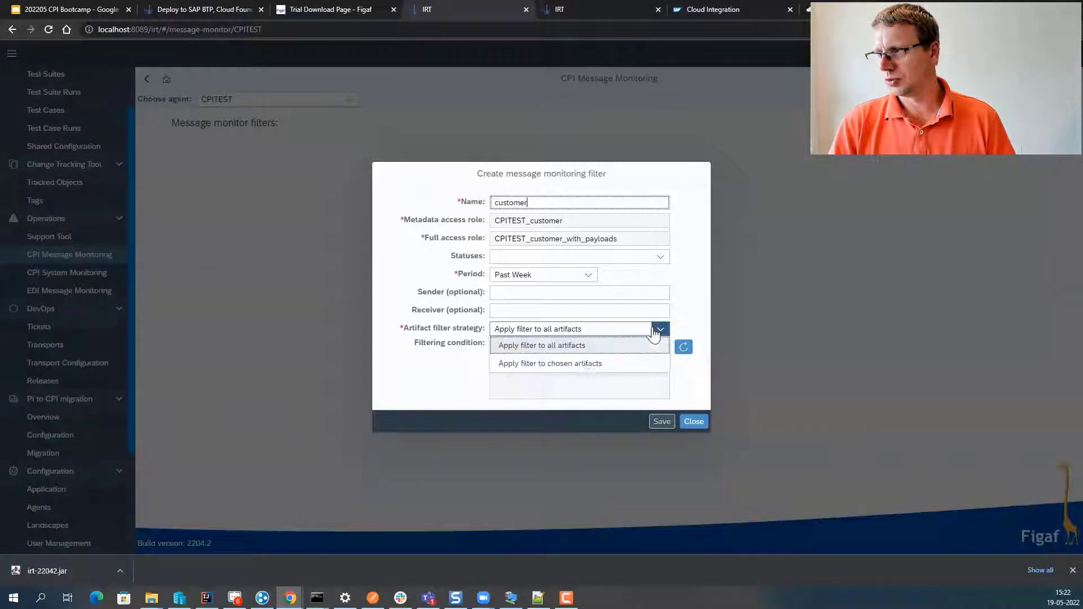
pyautogui.click(581, 366)
pyautogui.click(682, 338)
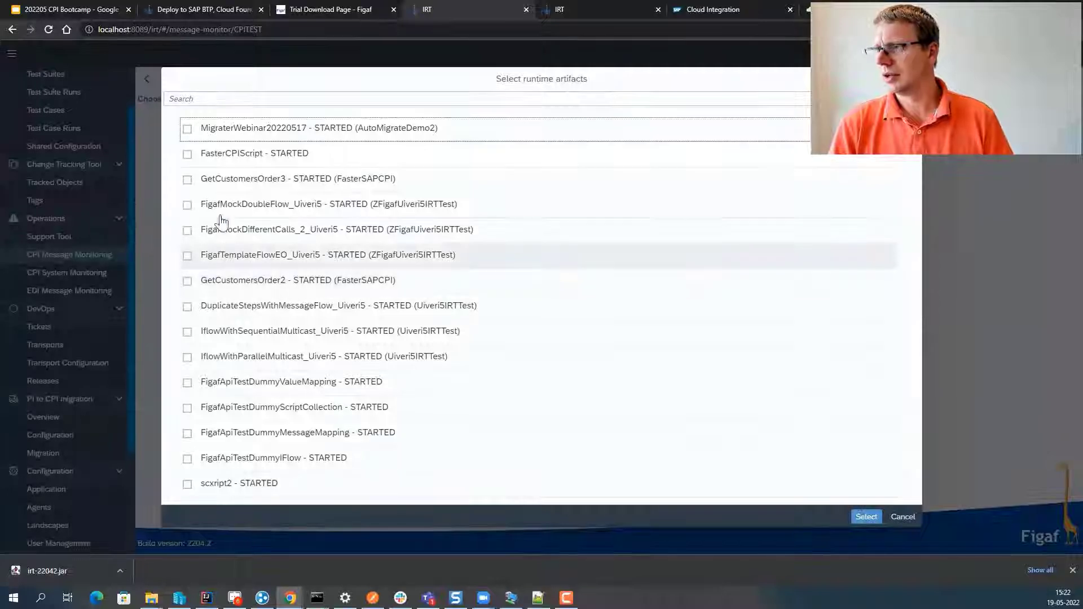
# - Add the four getCus artifacts (GetCustomersOrder3, 2, 3_Datastore, FigafMock) and save the filter
pyautogui.click(227, 101)
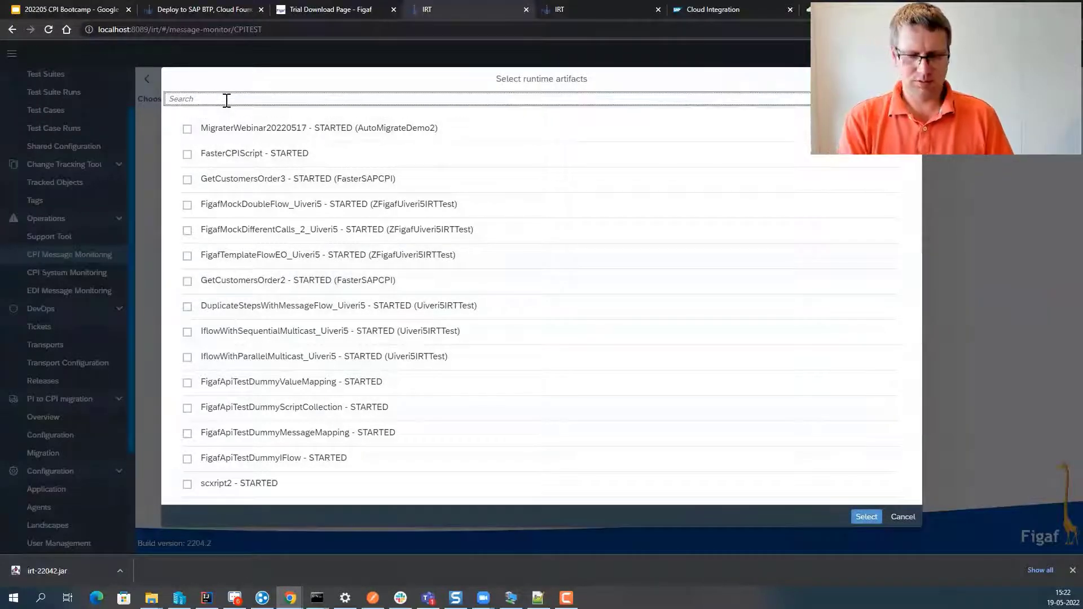
pyautogui.write('getCus')
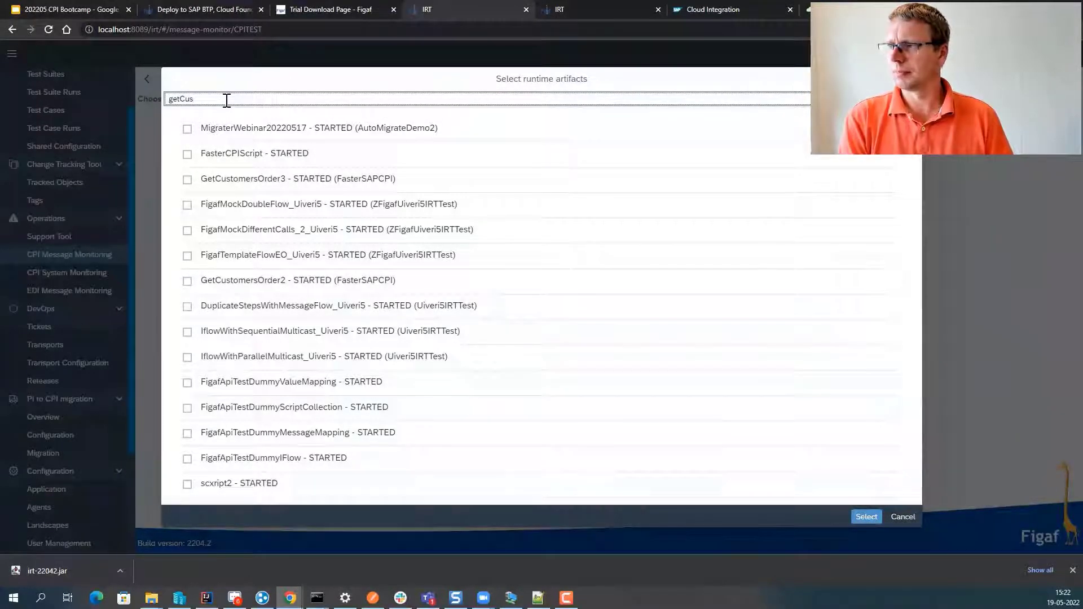
pyautogui.press('Return')
pyautogui.click(370, 129)
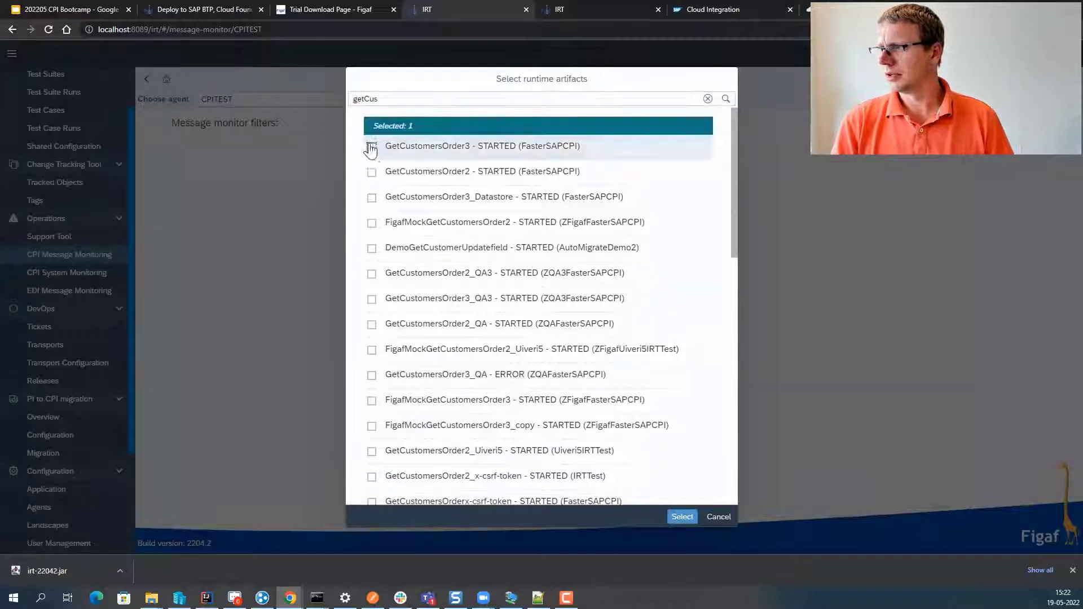
pyautogui.click(370, 171)
pyautogui.click(371, 199)
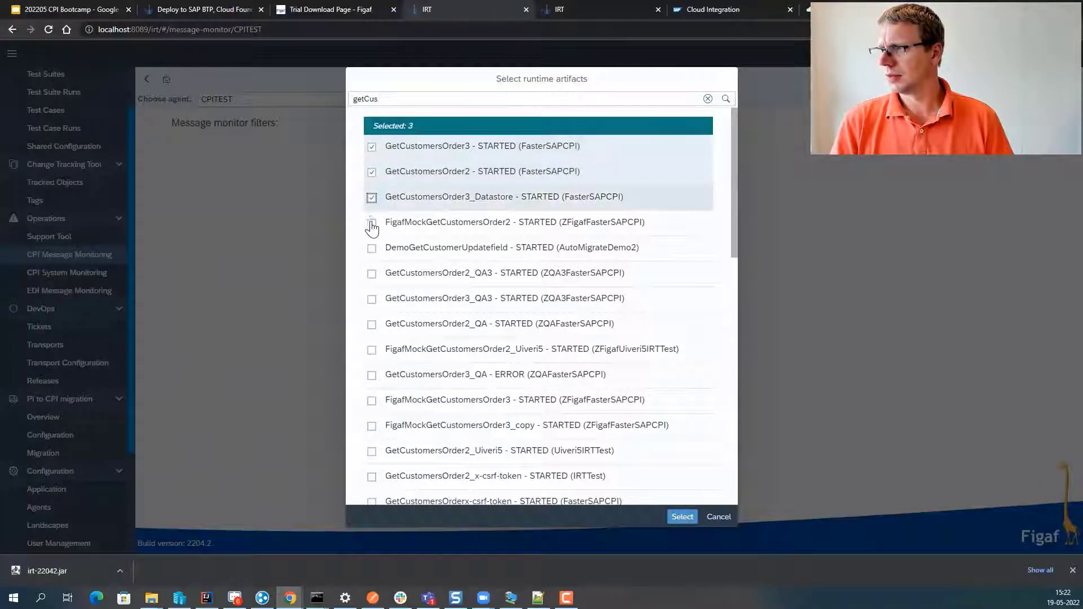
pyautogui.click(371, 224)
pyautogui.moveTo(544, 370); pyautogui.dragTo(585, 409)
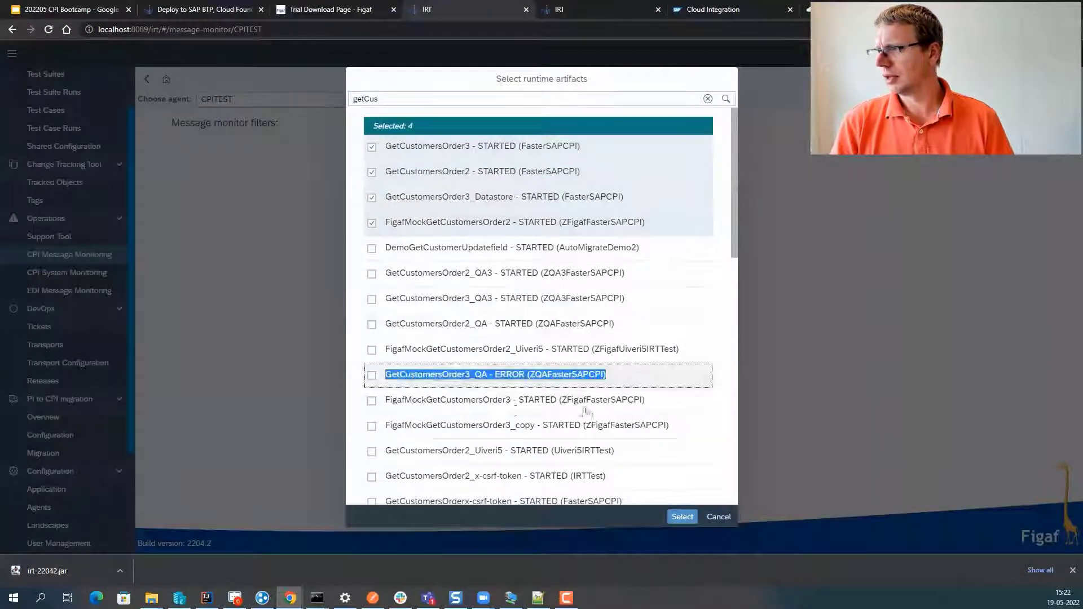
pyautogui.click(683, 517)
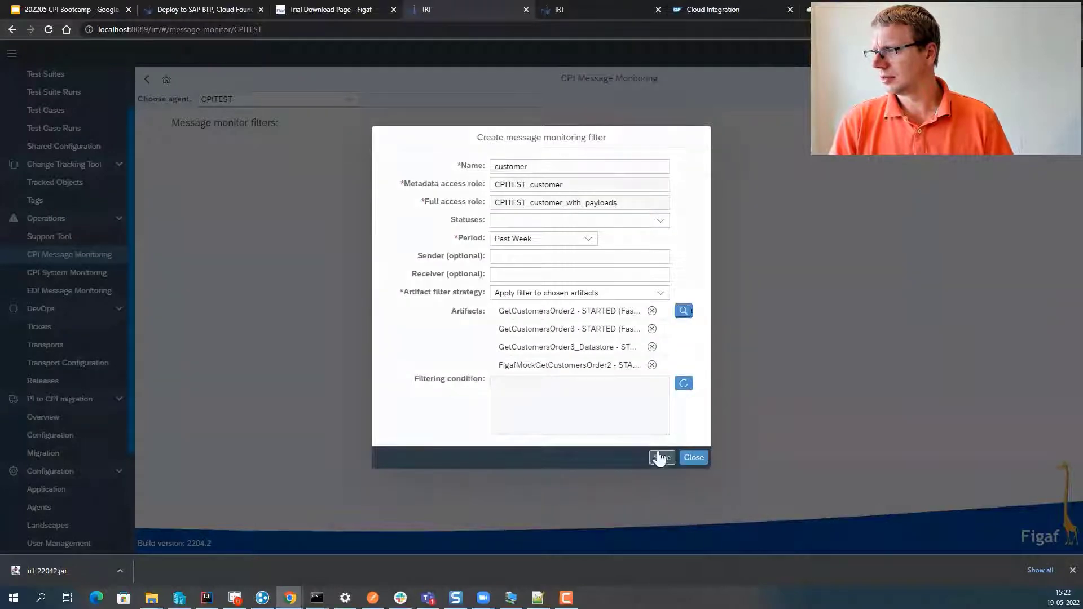
pyautogui.click(658, 457)
pyautogui.click(617, 326)
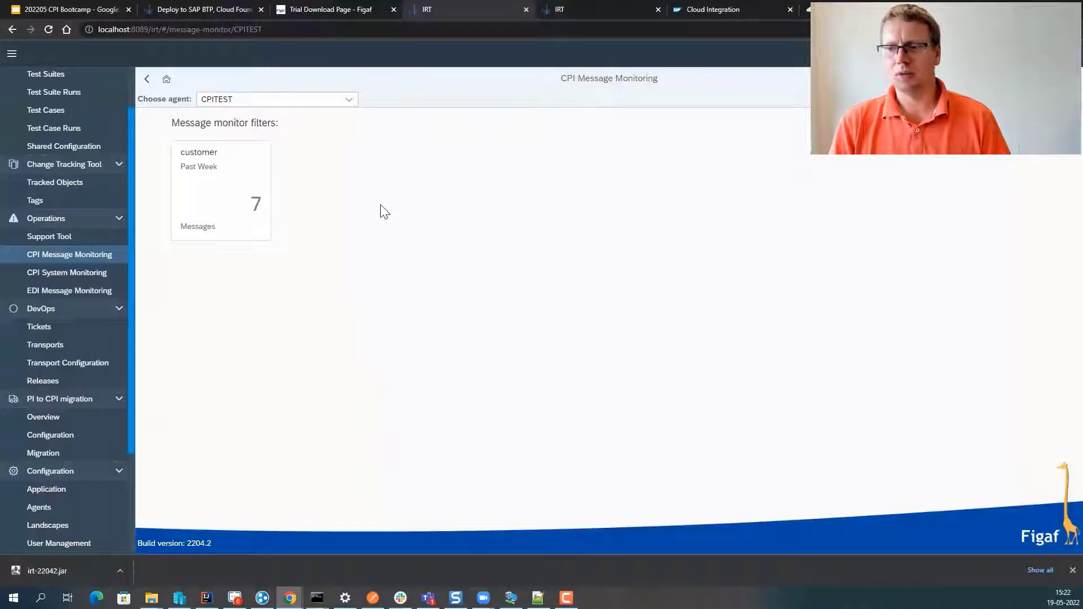
# - Inspect messages 233108 and 233110 in the customer filter and download 233110's FinalMsg payload
pyautogui.click(252, 199)
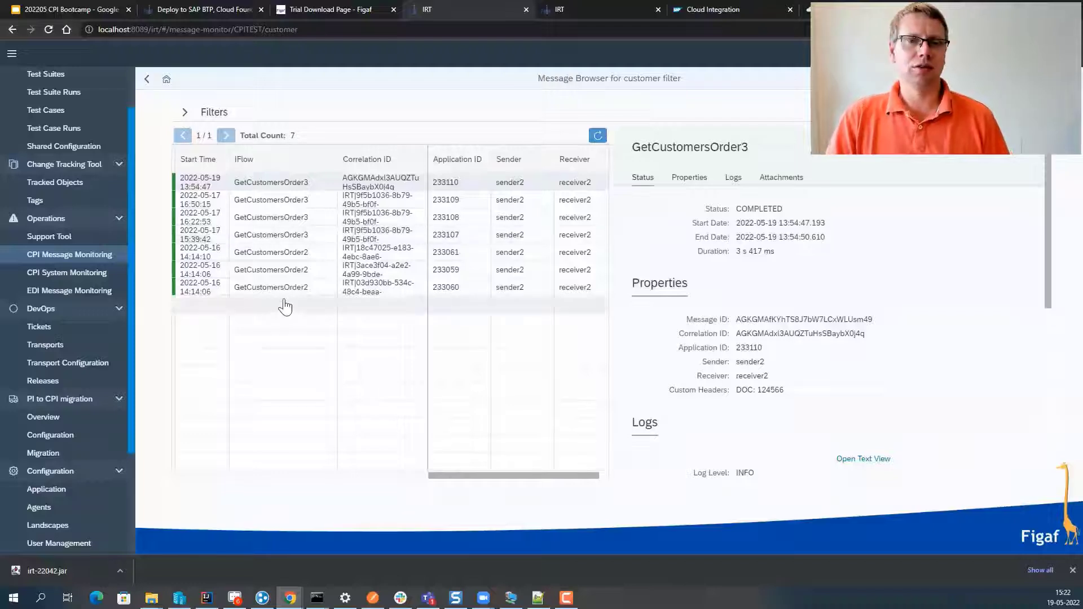
pyautogui.click(344, 218)
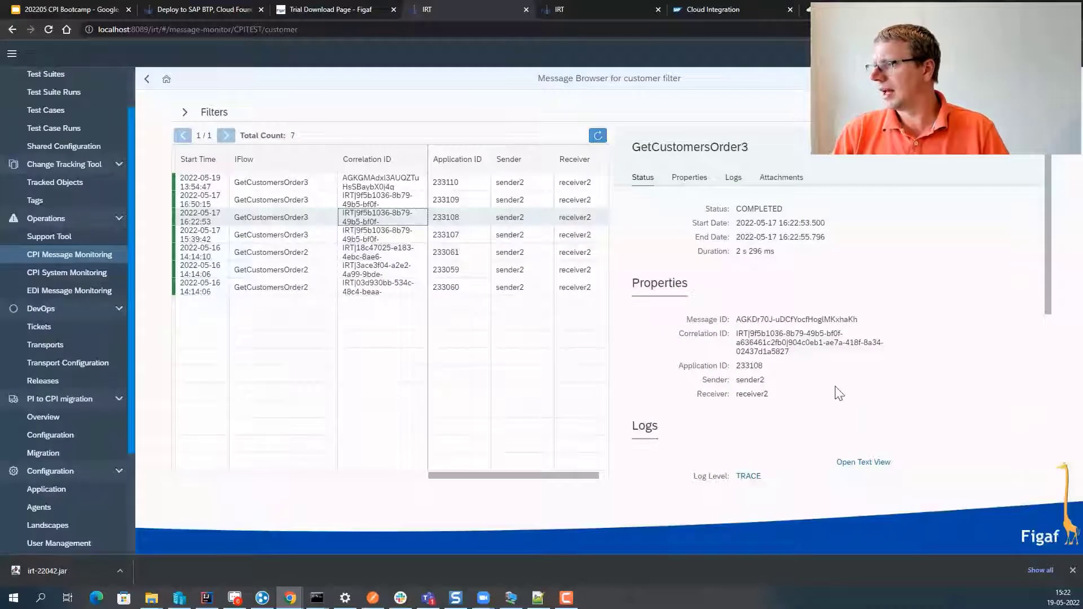
pyautogui.scroll(-5, 838, 393)
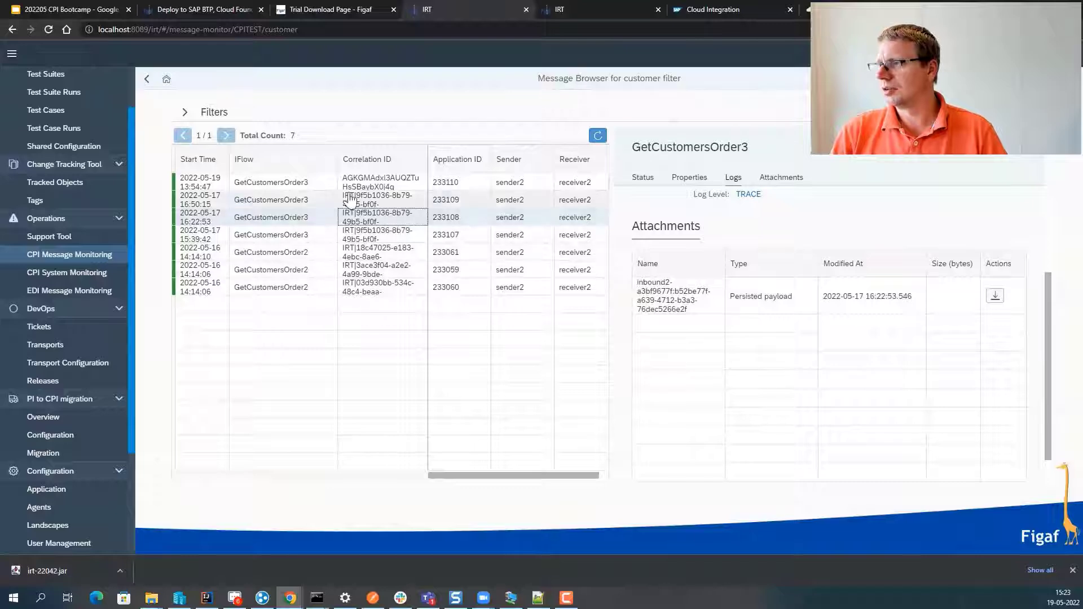
pyautogui.click(414, 184)
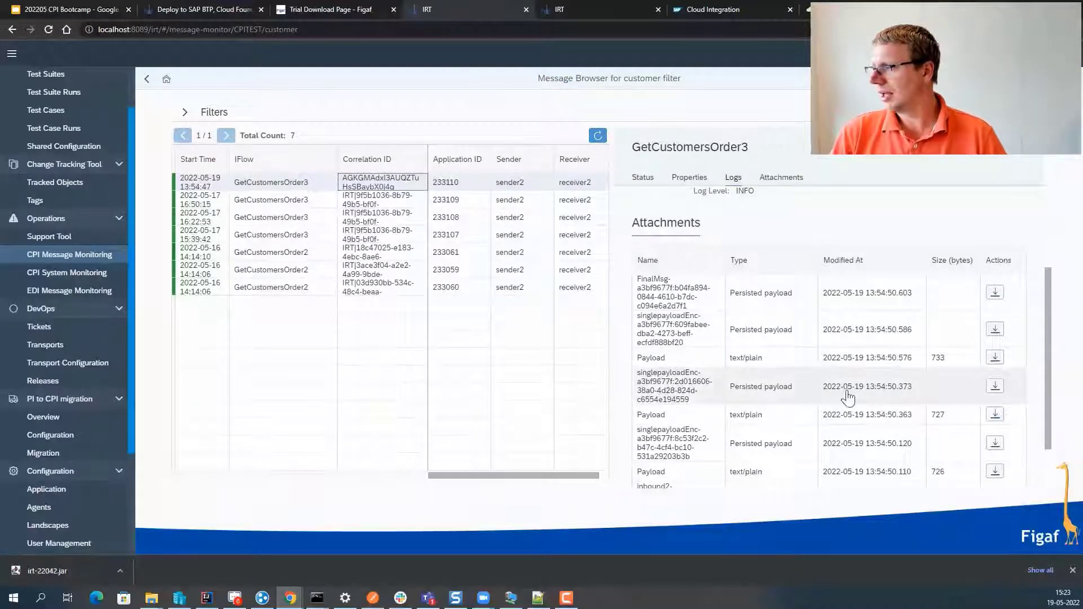
pyautogui.click(995, 292)
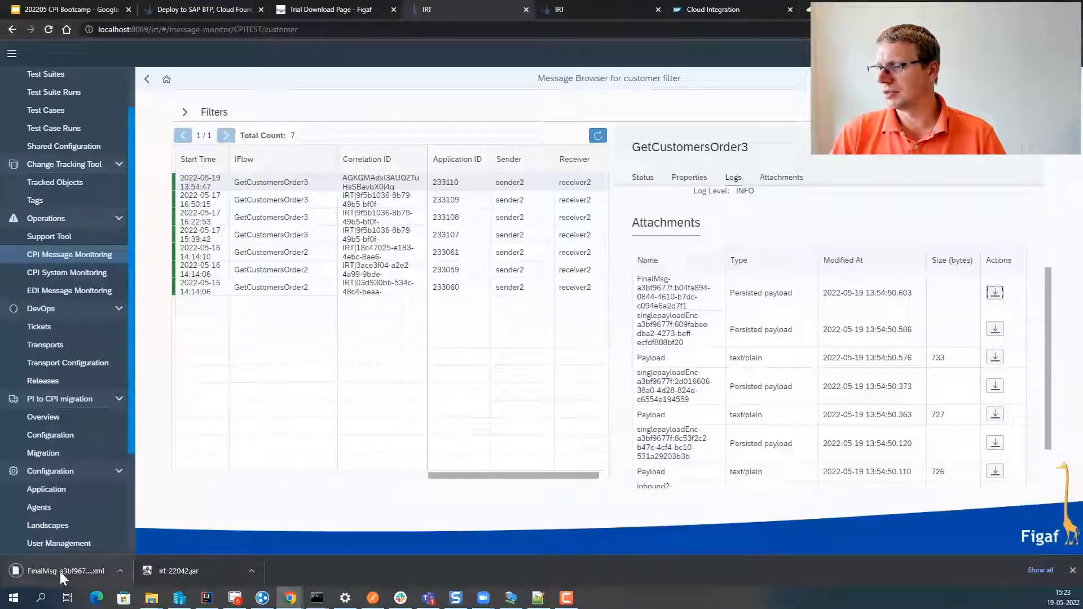
pyautogui.moveTo(60, 570); pyautogui.dragTo(714, 10)
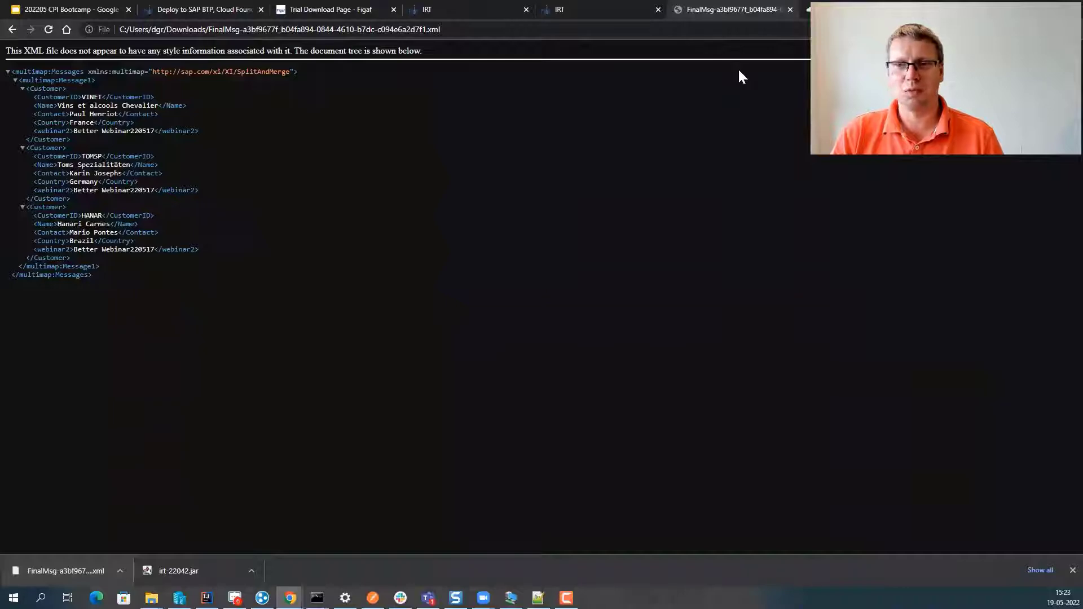
pyautogui.hotkey('alt', 'Left')
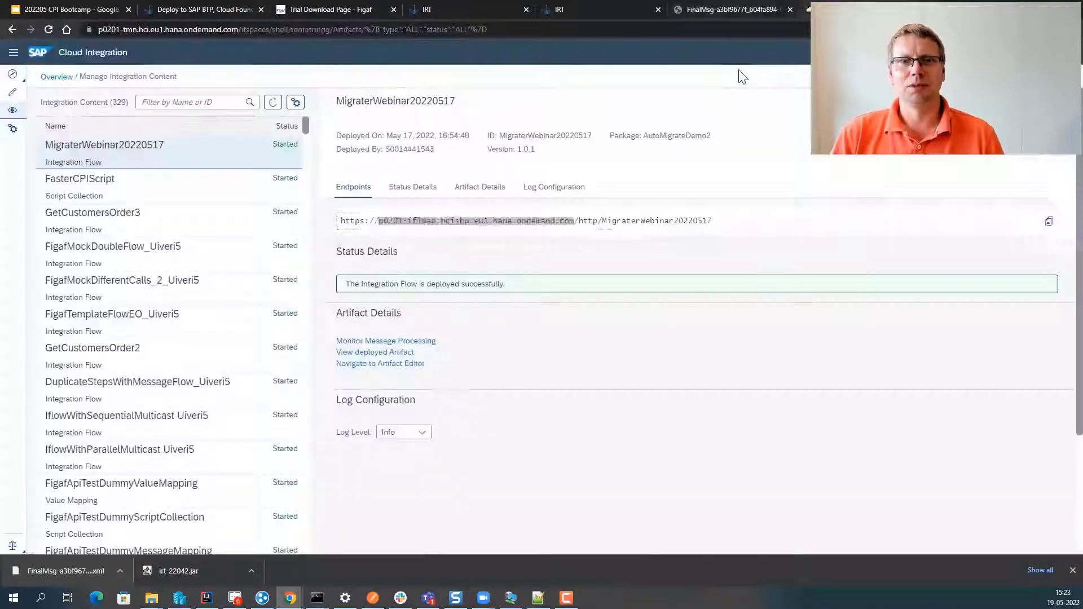
pyautogui.click(445, 5)
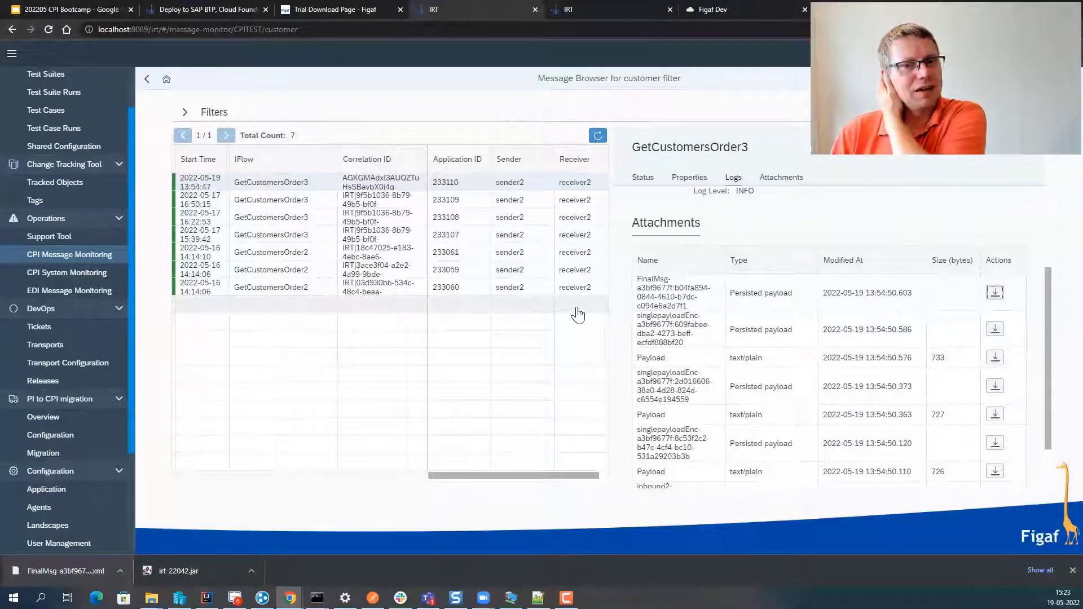
# - Filter the message search to the GetCustomersOrder3 integration flow
pyautogui.click(183, 115)
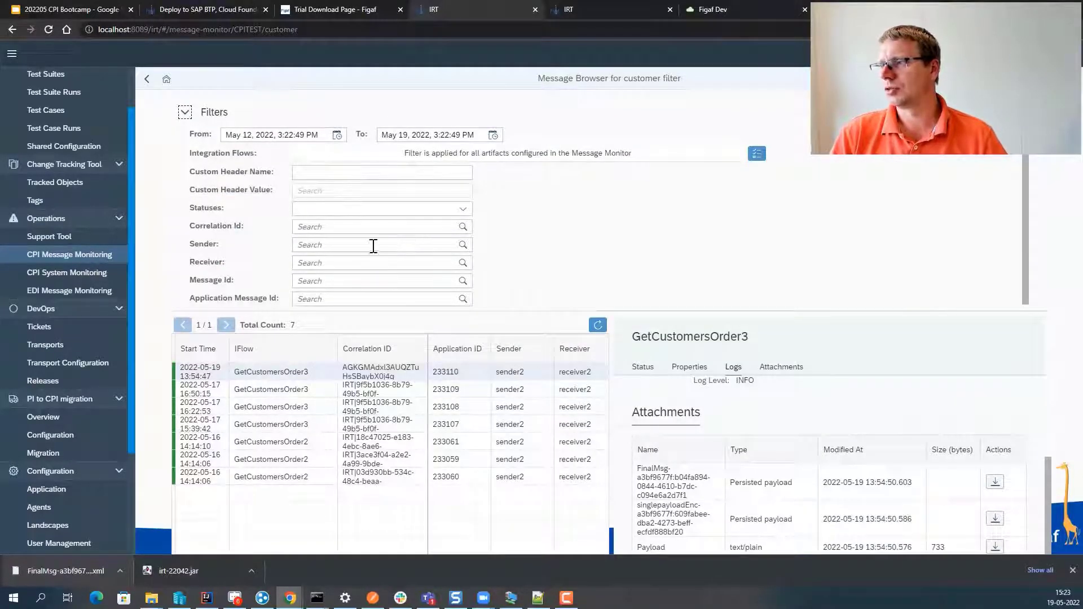
pyautogui.click(758, 157)
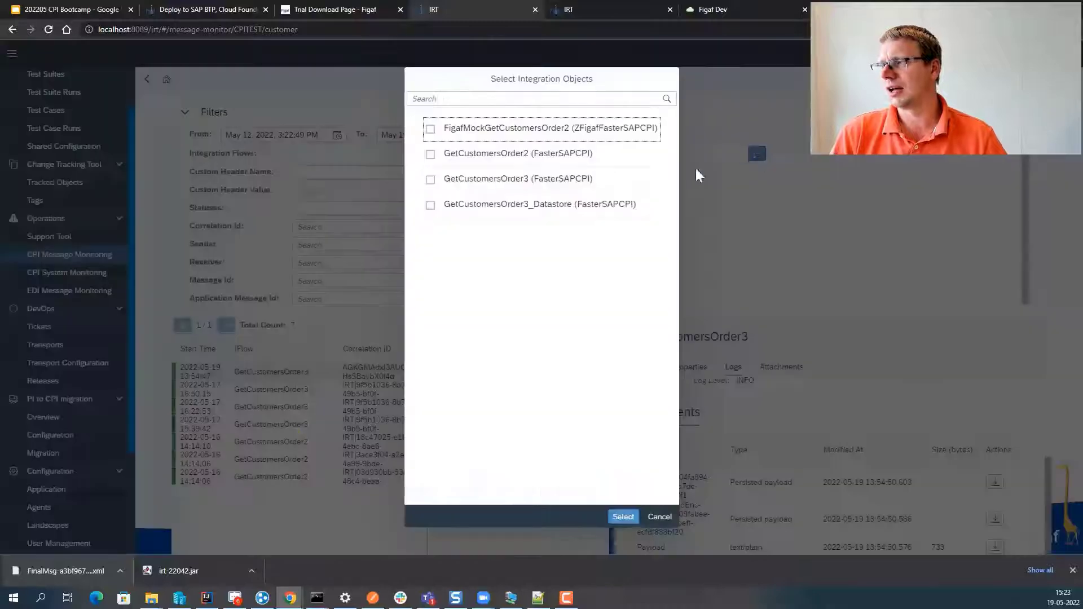
pyautogui.click(461, 197)
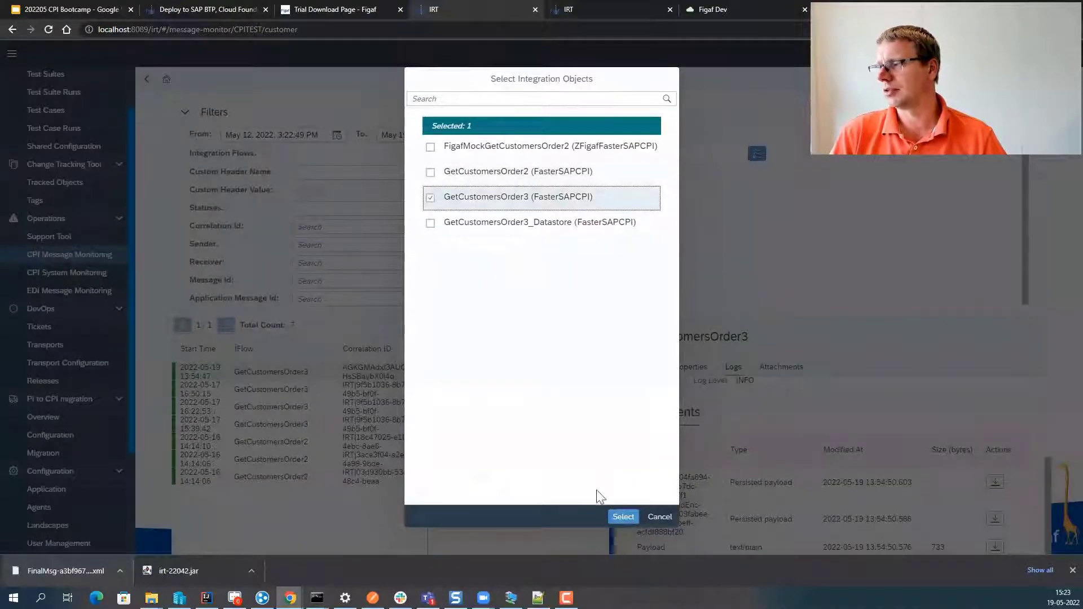
pyautogui.click(622, 517)
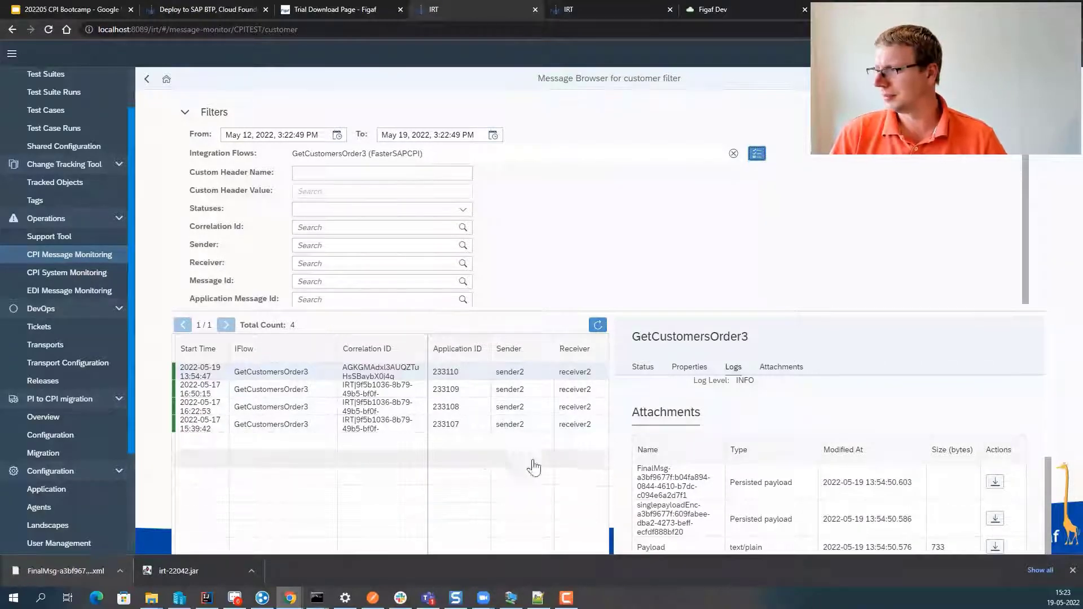
pyautogui.scroll(3, 746, 470)
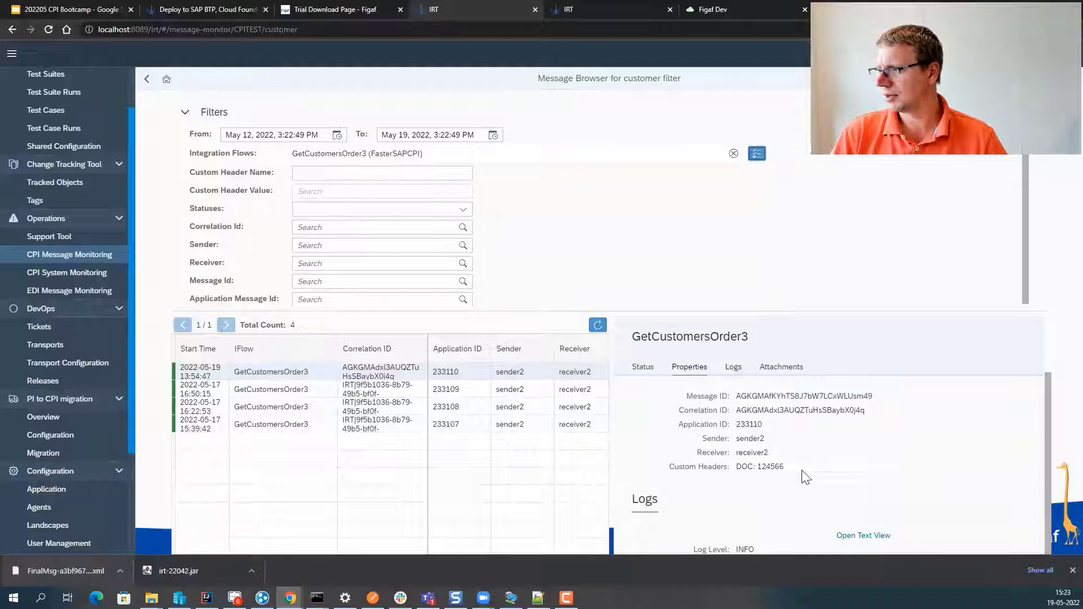
# - Search messages by custom header DOC with value 124566
pyautogui.doubleClick(744, 467)
pyautogui.hotkey('ctrl', 'c')
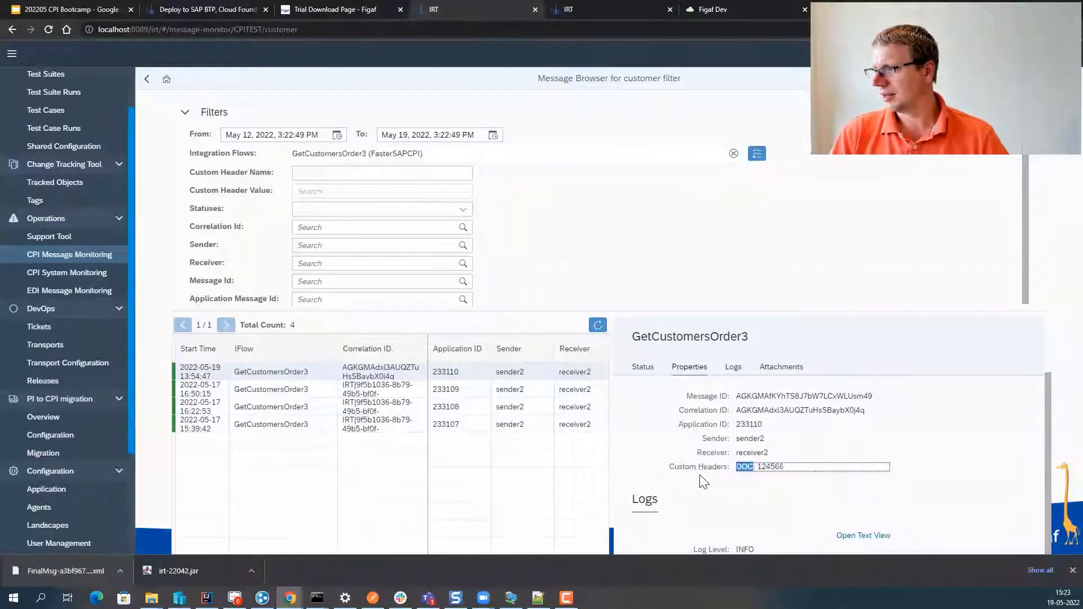
pyautogui.click(338, 173)
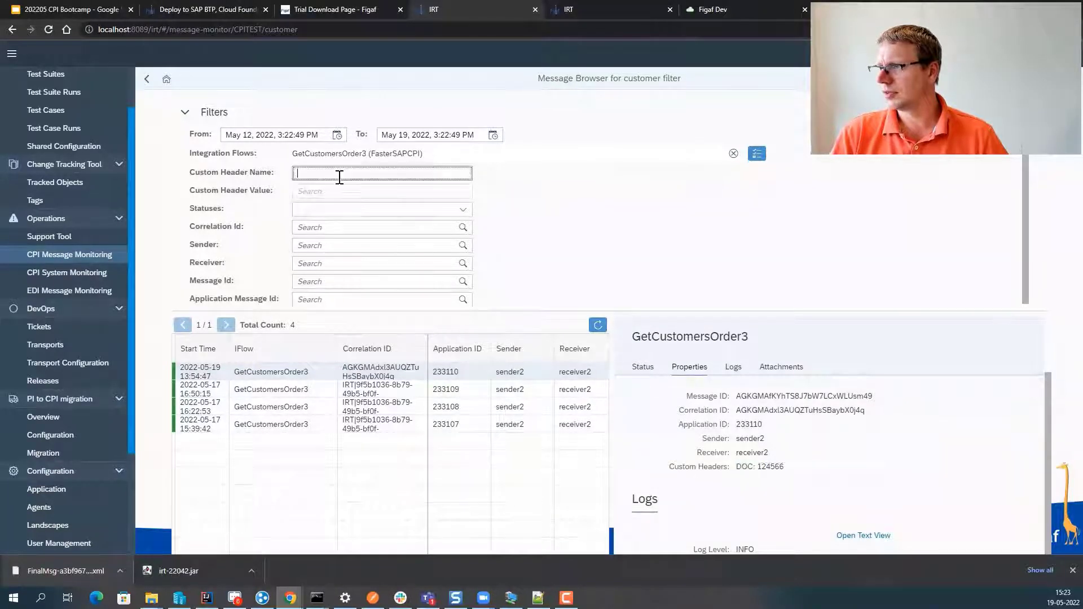
pyautogui.hotkey('ctrl', 'v')
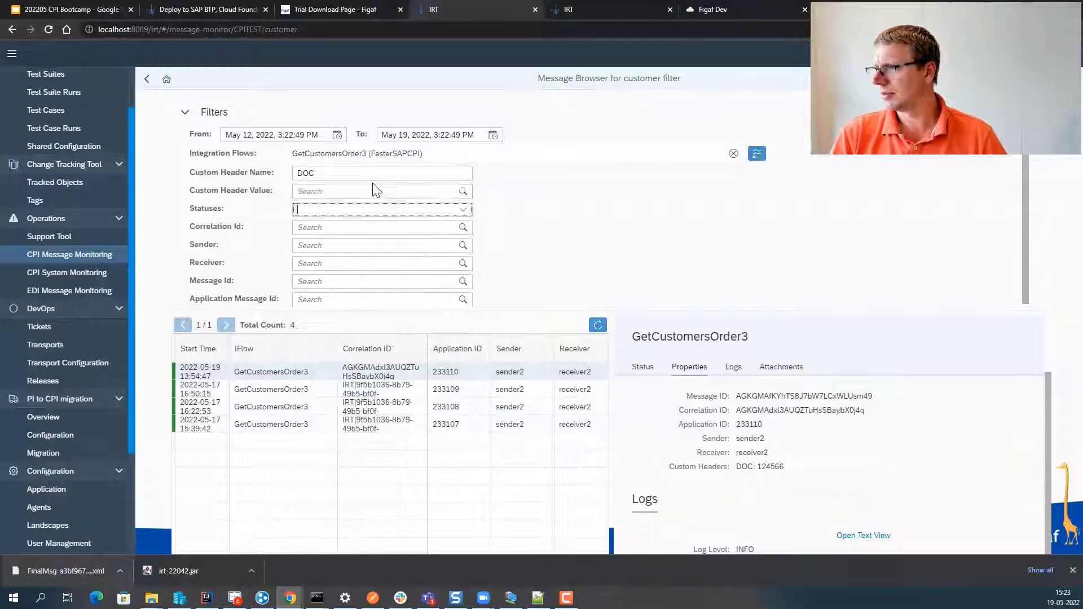
pyautogui.click(369, 191)
pyautogui.click(778, 466)
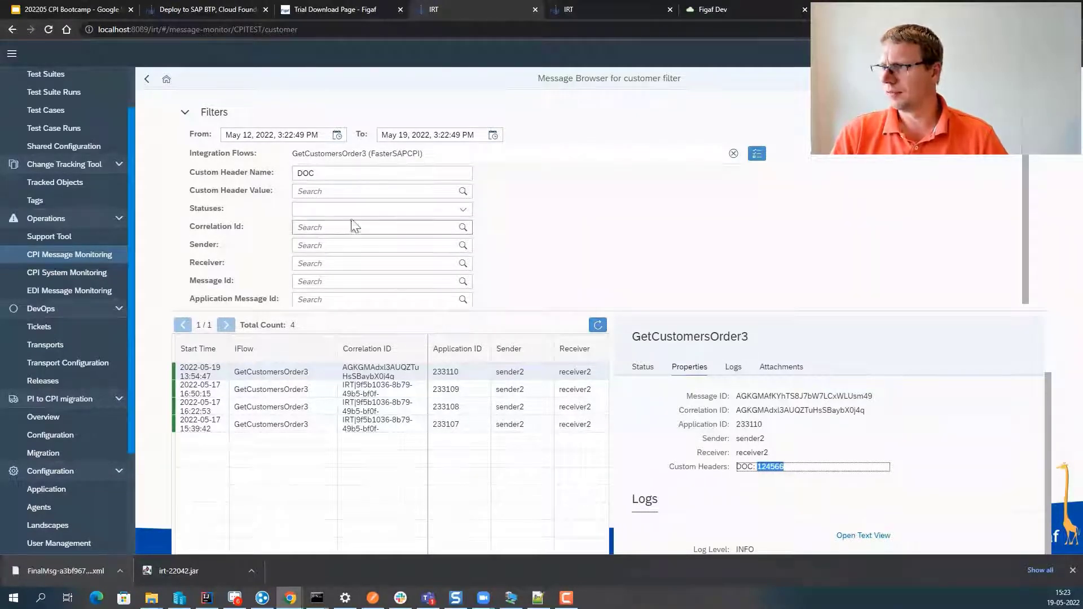
pyautogui.click(350, 191)
pyautogui.write('124566')
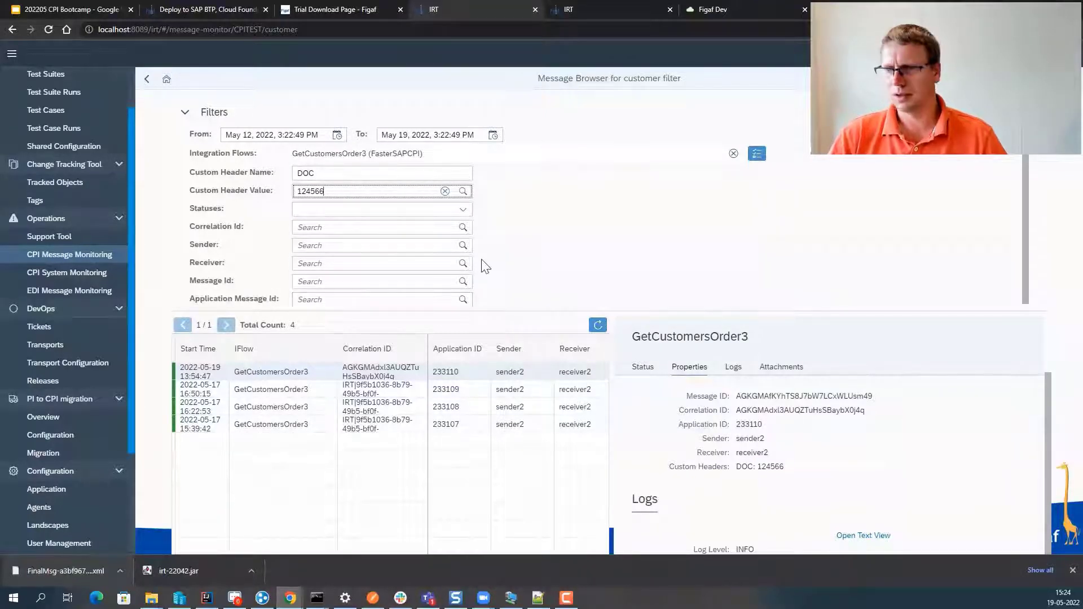
pyautogui.press('Return')
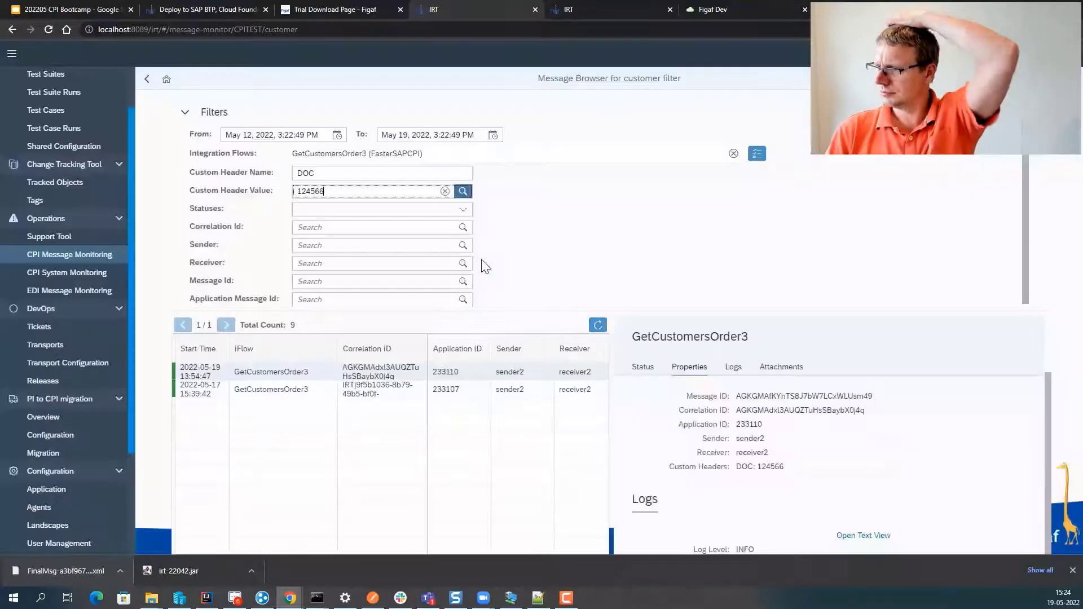
# - Review details of messages 233107 and 233110, then go to EDI Message Monitoring
pyautogui.click(532, 390)
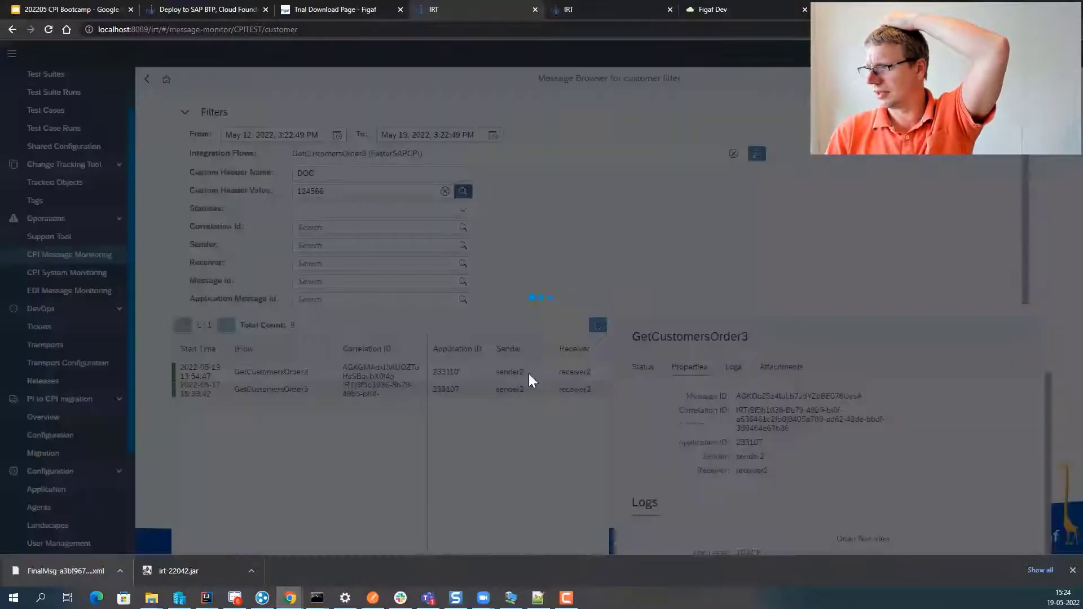
pyautogui.click(529, 373)
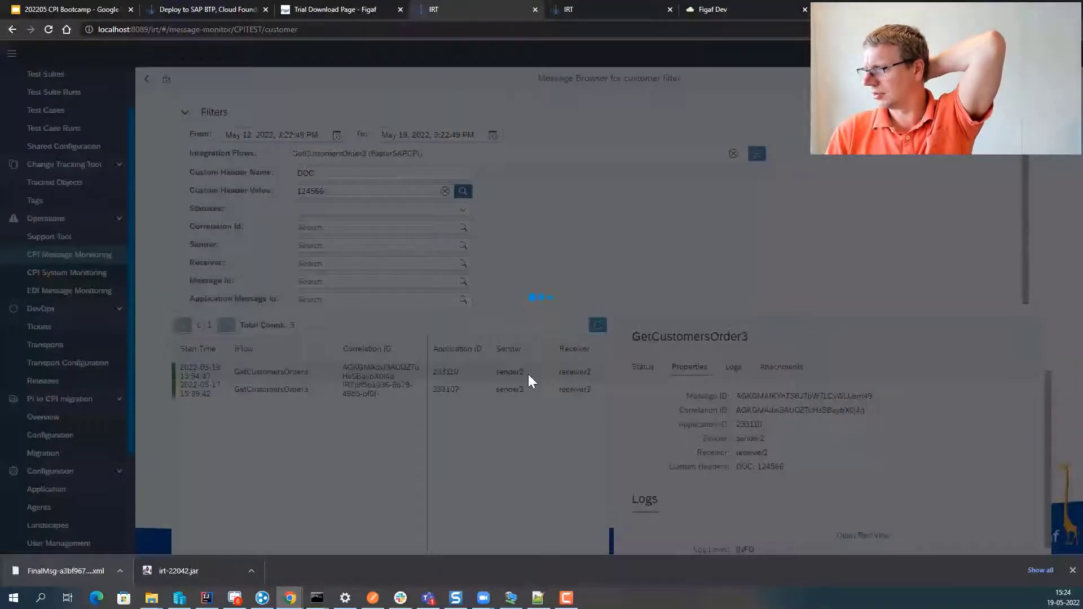
pyautogui.click(526, 391)
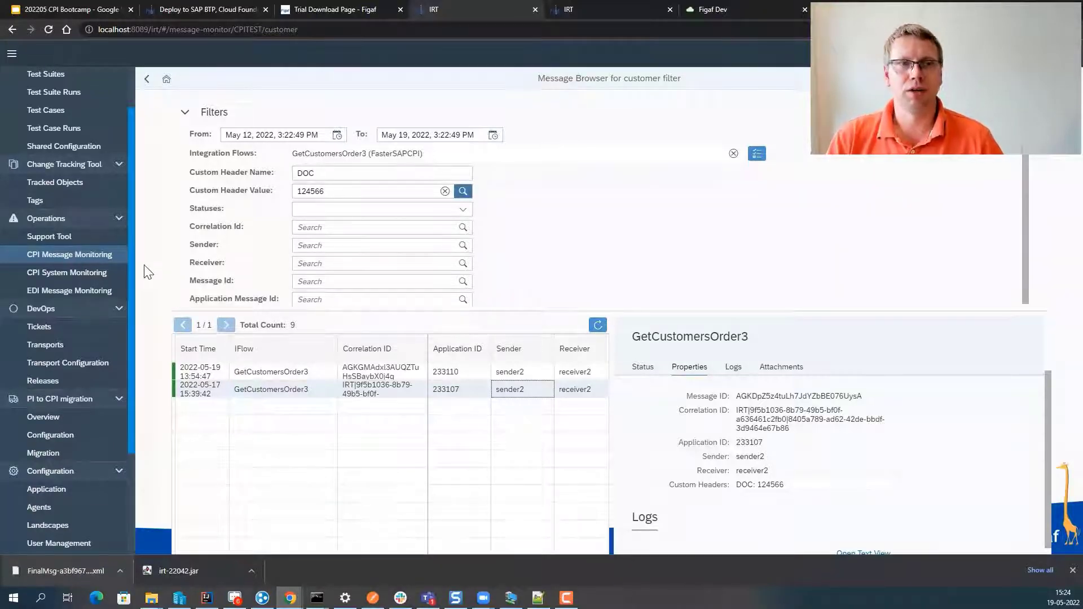
pyautogui.click(76, 289)
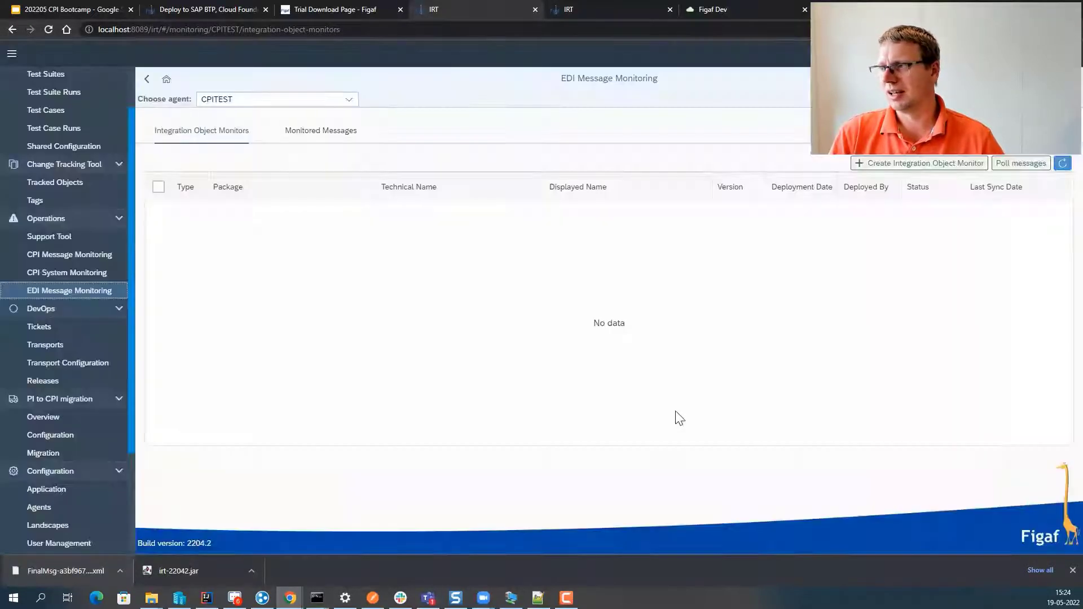
# - Create an integration object monitor for GetCustomersOrder3, found by filtering Technical Name 'getCust'
pyautogui.click(894, 167)
pyautogui.click(806, 265)
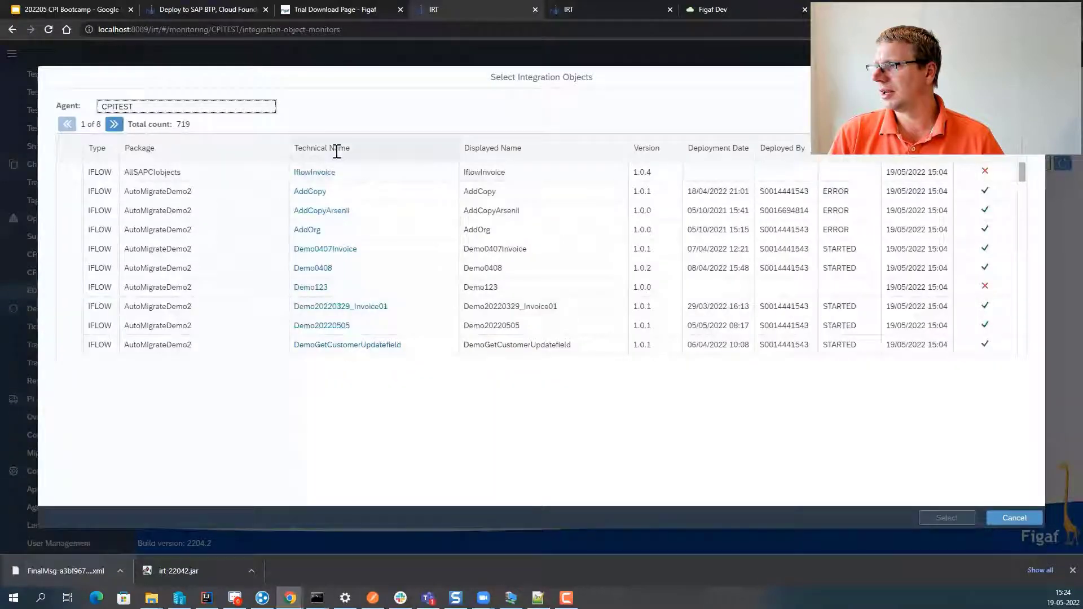
pyautogui.click(337, 149)
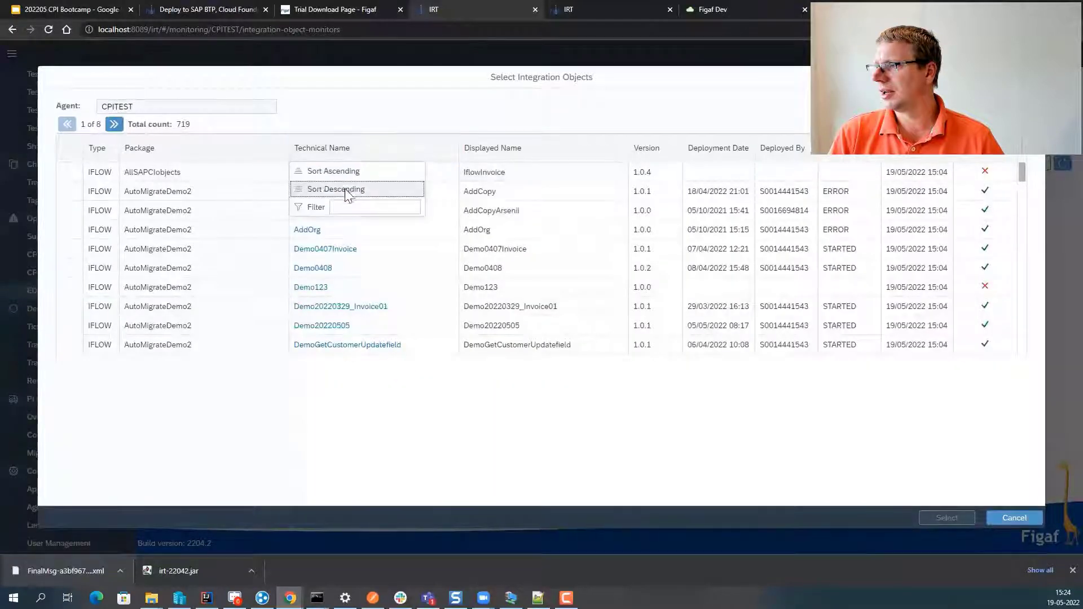
pyautogui.write('getCustomer')
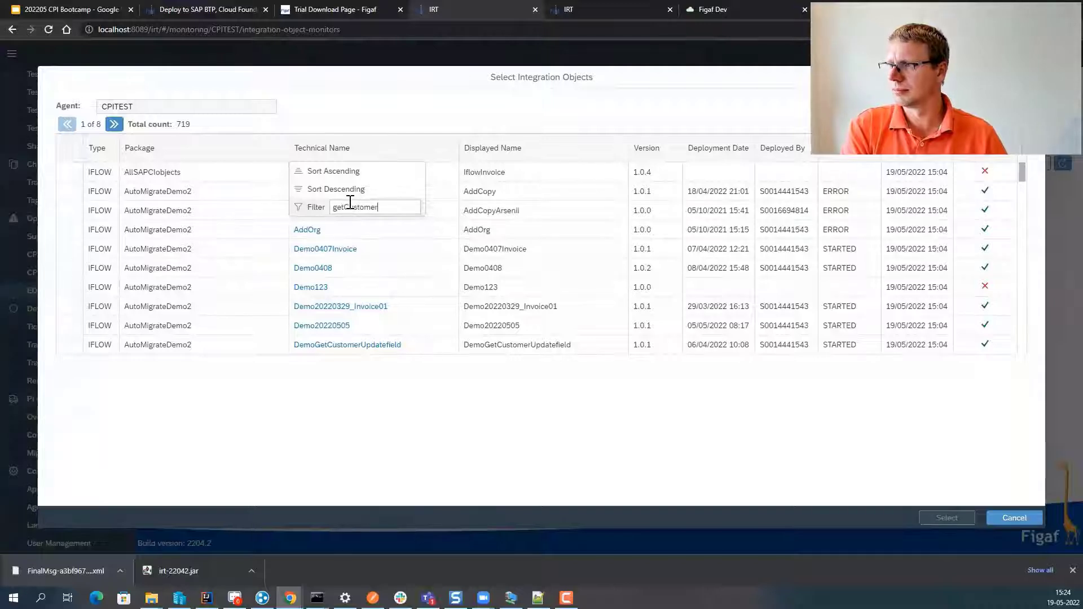
pyautogui.press('Return')
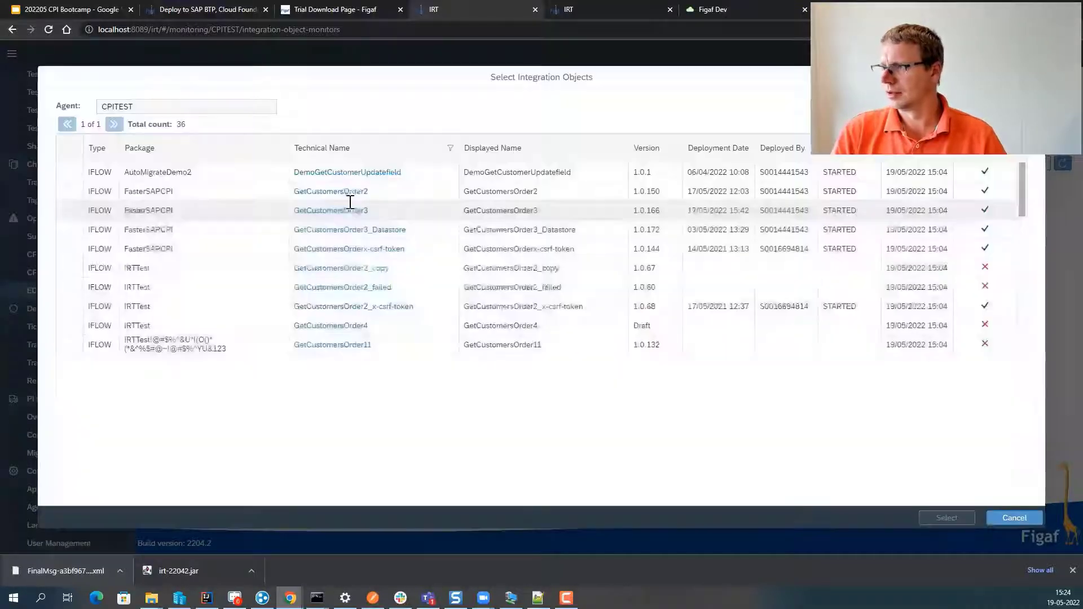
pyautogui.click(72, 213)
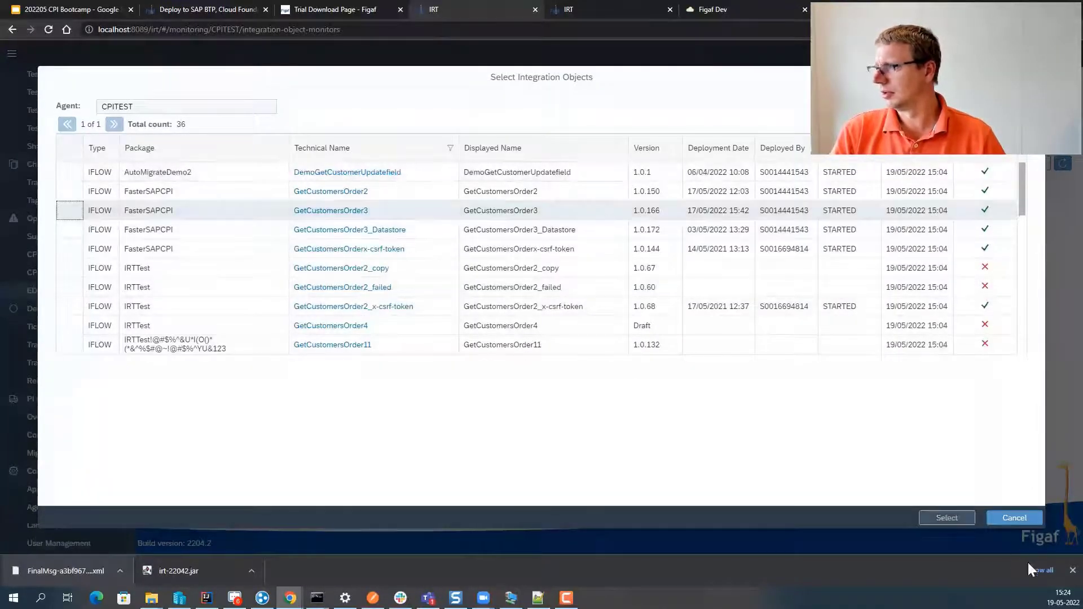
pyautogui.click(947, 517)
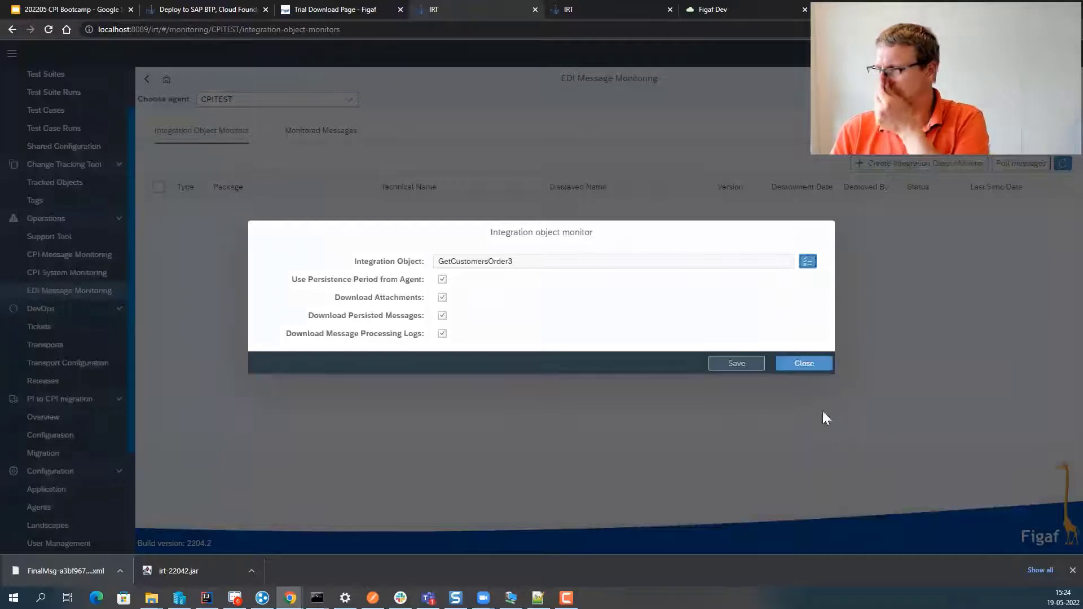
pyautogui.click(750, 365)
pyautogui.click(624, 325)
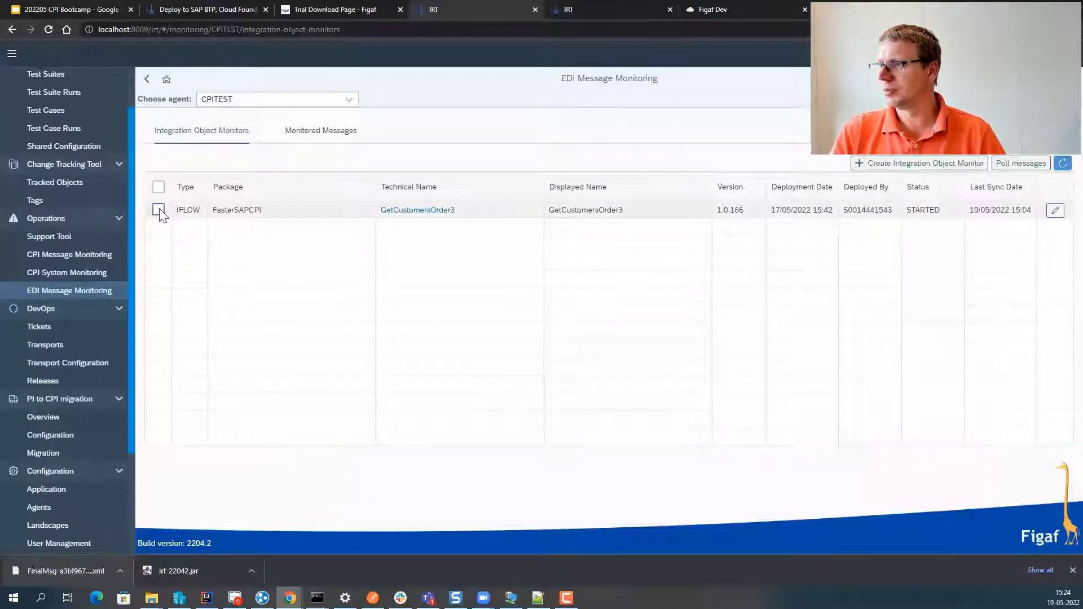
# - Poll messages for the GetCustomersOrder3 monitor and show the monitored messages
pyautogui.click(159, 209)
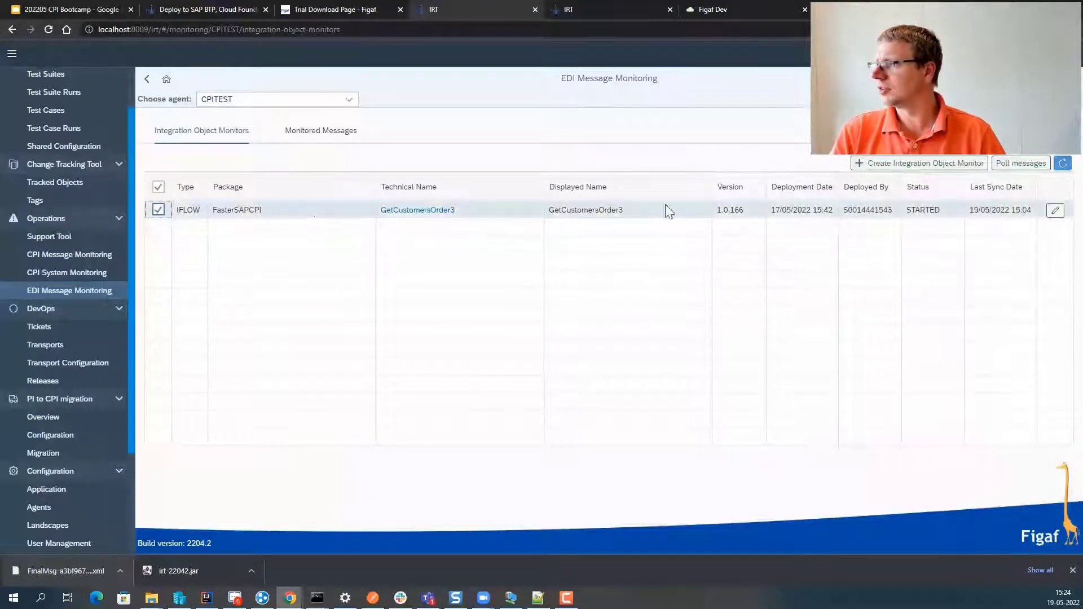
pyautogui.click(1018, 163)
pyautogui.click(617, 330)
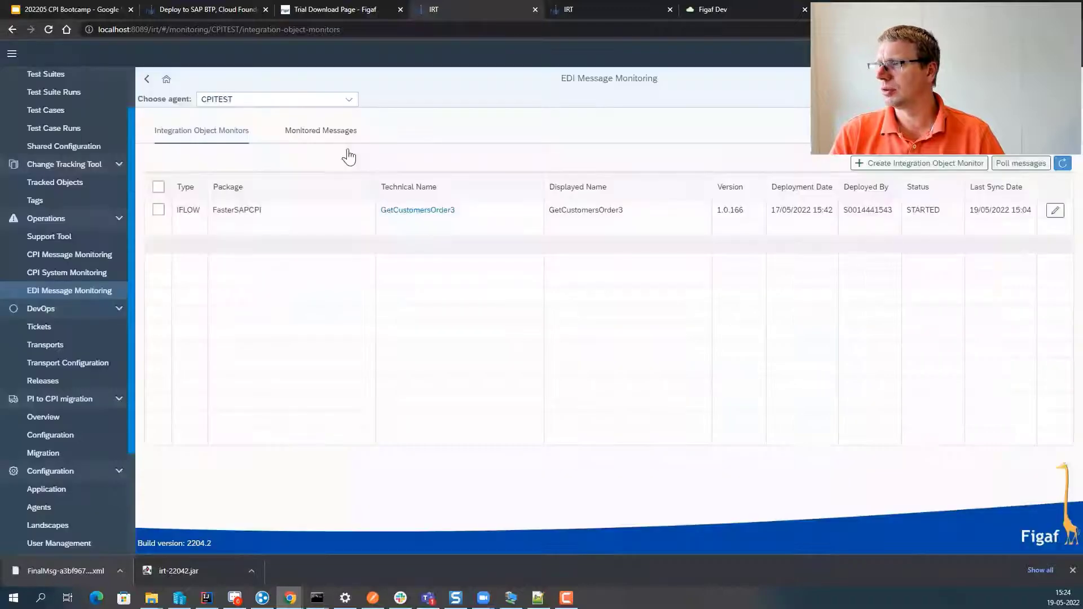
pyautogui.click(323, 130)
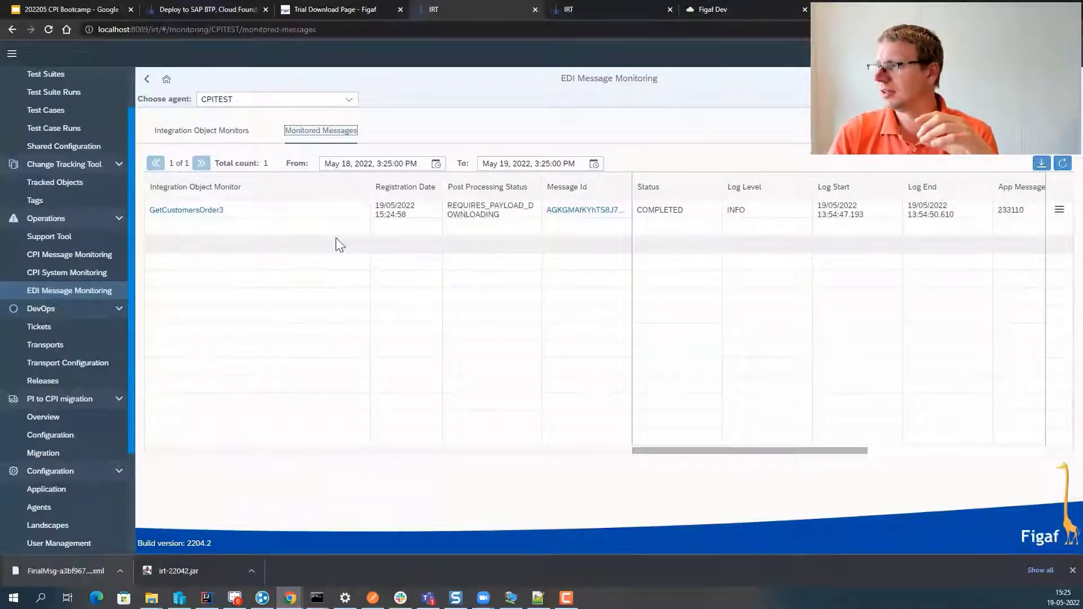
# - Refresh the monitored messages and widen the From date to May 1
pyautogui.click(1064, 164)
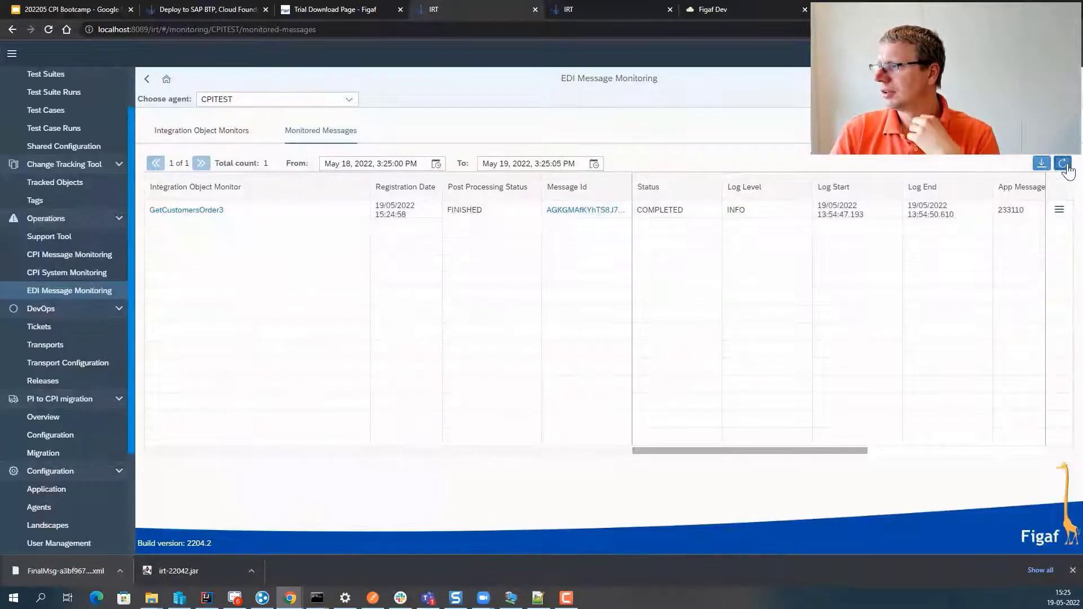
pyautogui.click(1066, 165)
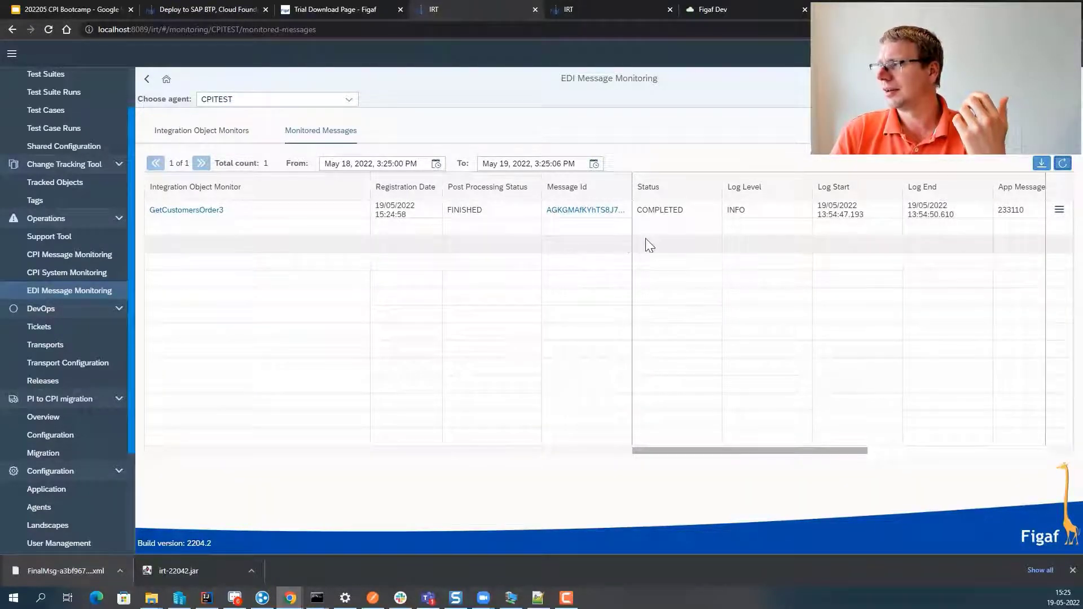
pyautogui.click(353, 165)
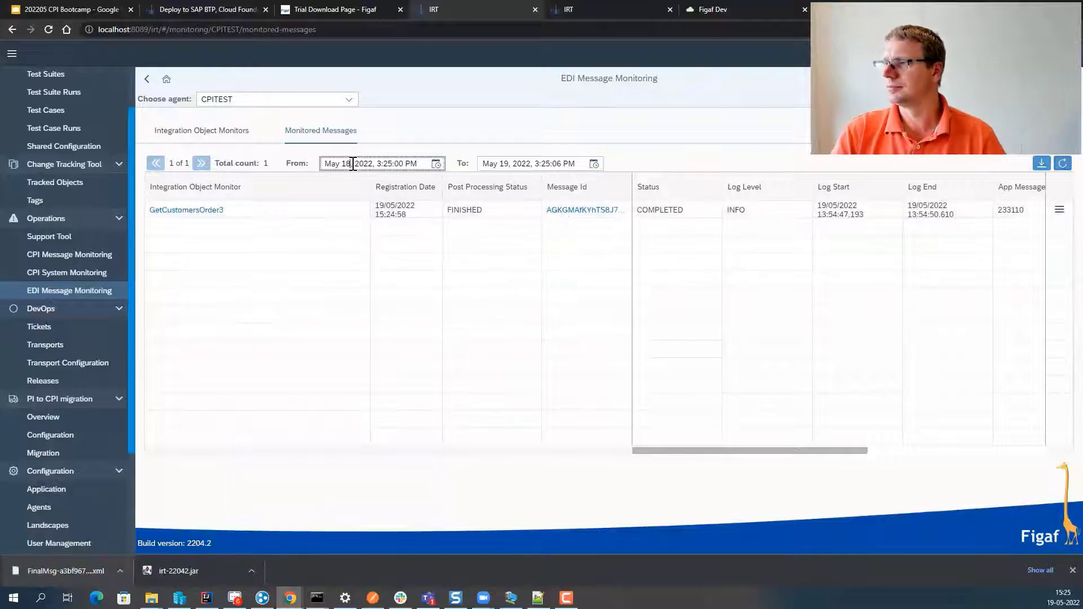
pyautogui.press('BackSpace')
pyautogui.press('Return')
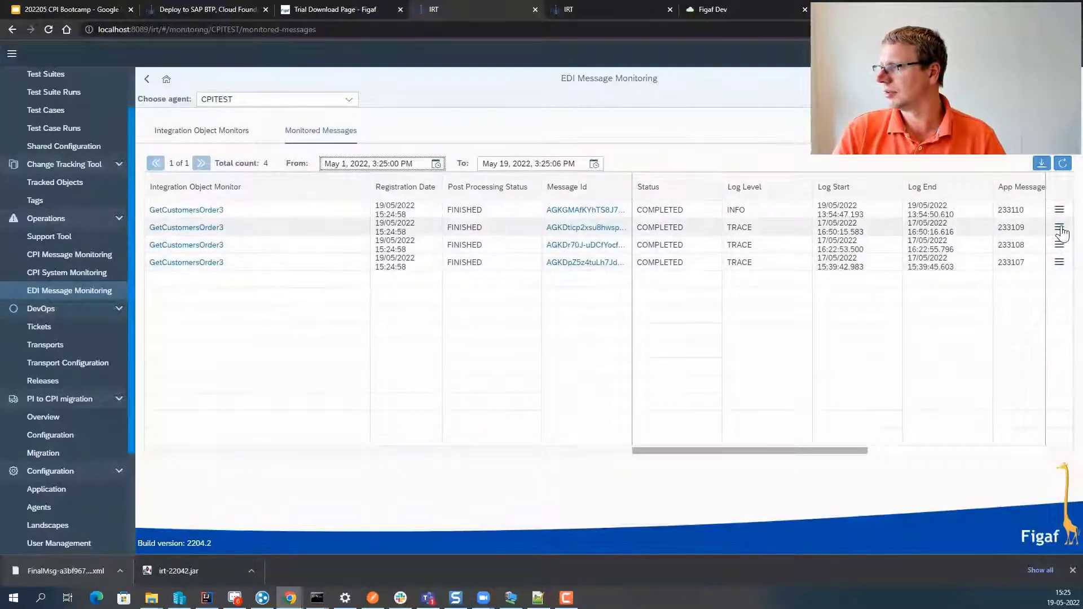
# - View the inbound2 payload of the third monitored message
pyautogui.click(1060, 228)
pyautogui.click(1059, 244)
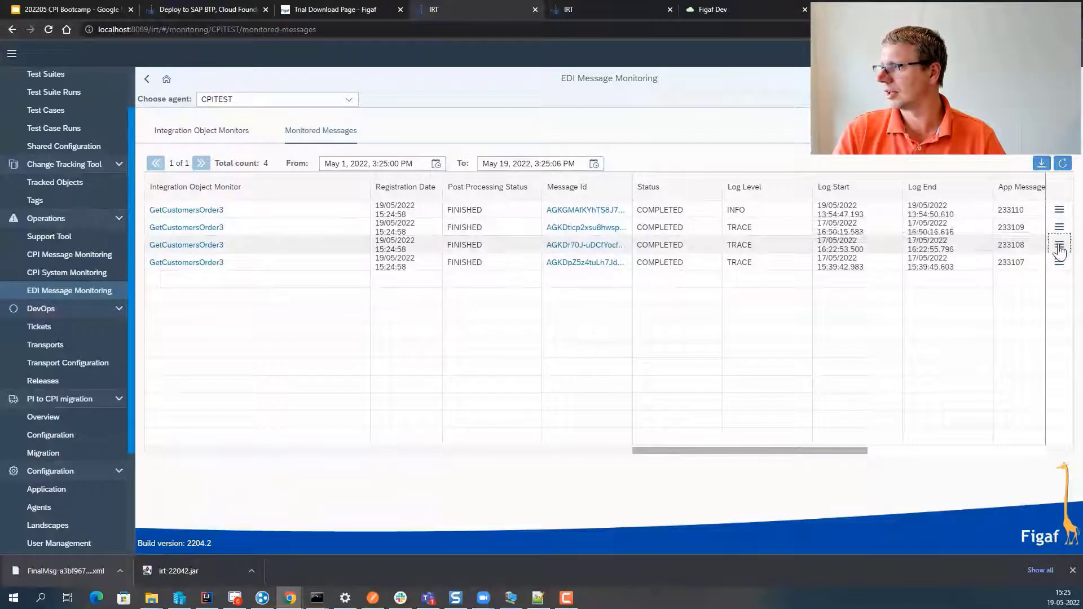
pyautogui.click(909, 247)
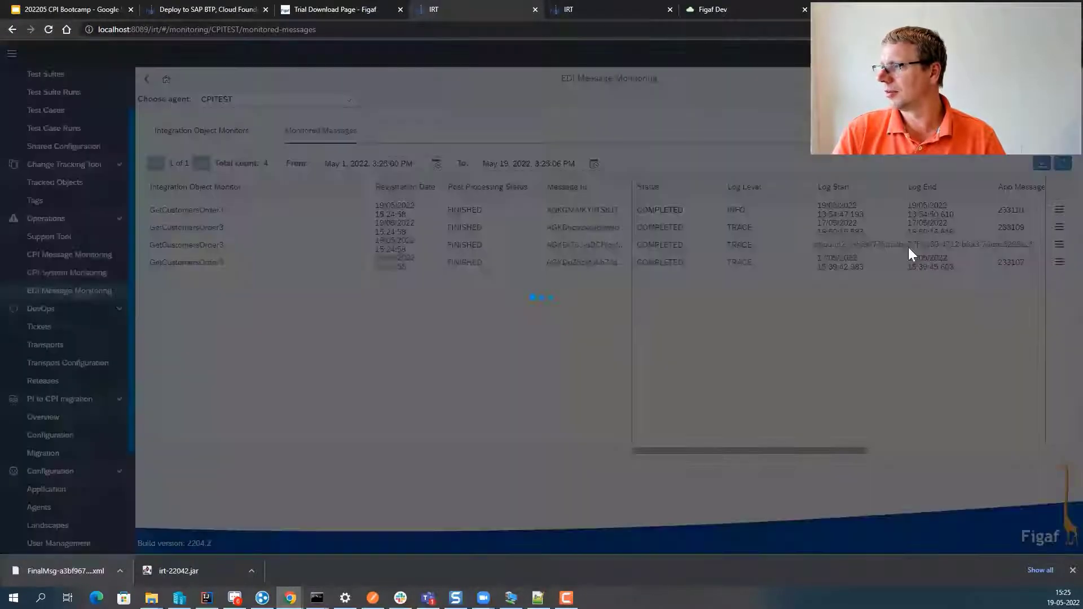
pyautogui.click(780, 520)
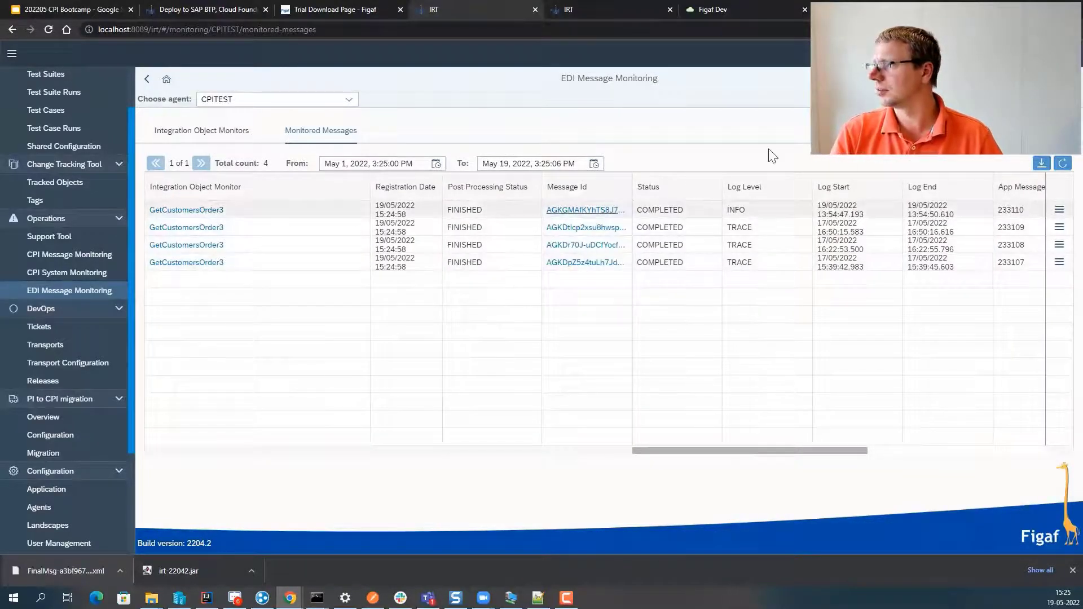
# - Refresh and review the first message's payload list, then go to the Support Tool
pyautogui.click(1062, 163)
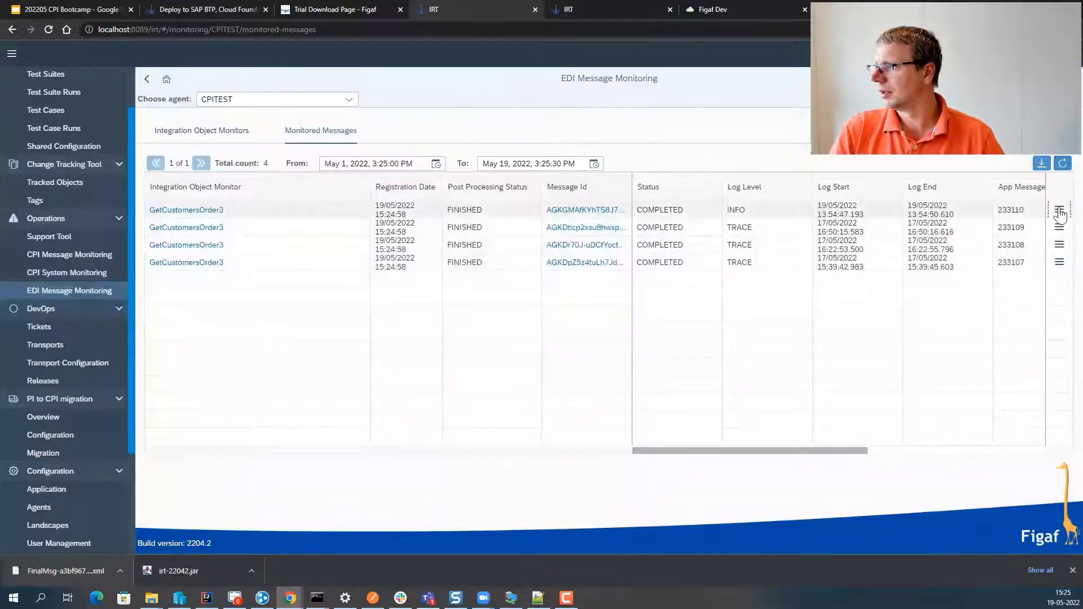
pyautogui.click(1060, 210)
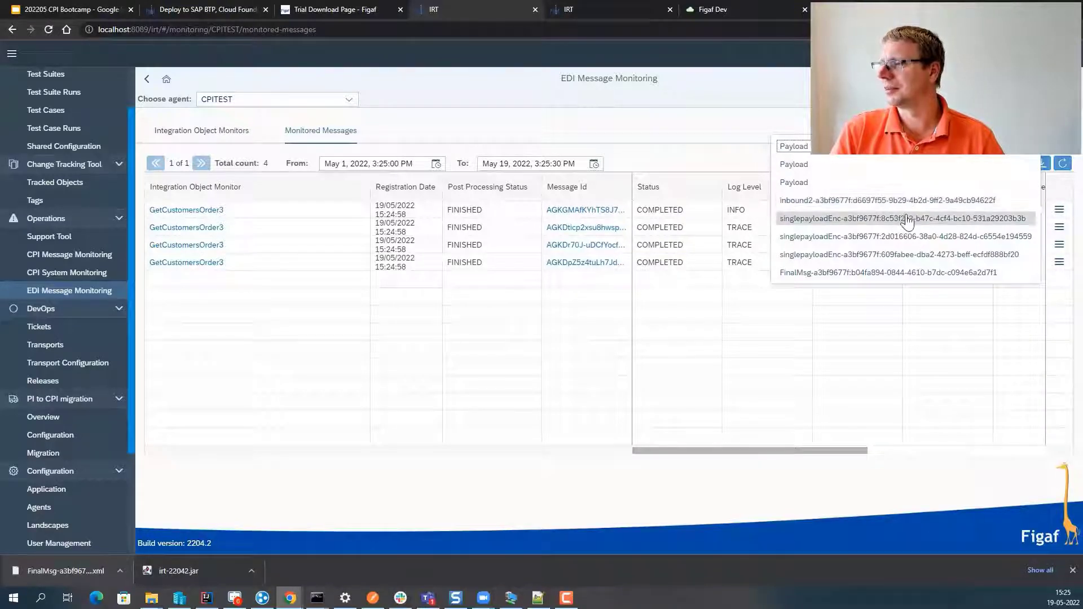
pyautogui.click(730, 330)
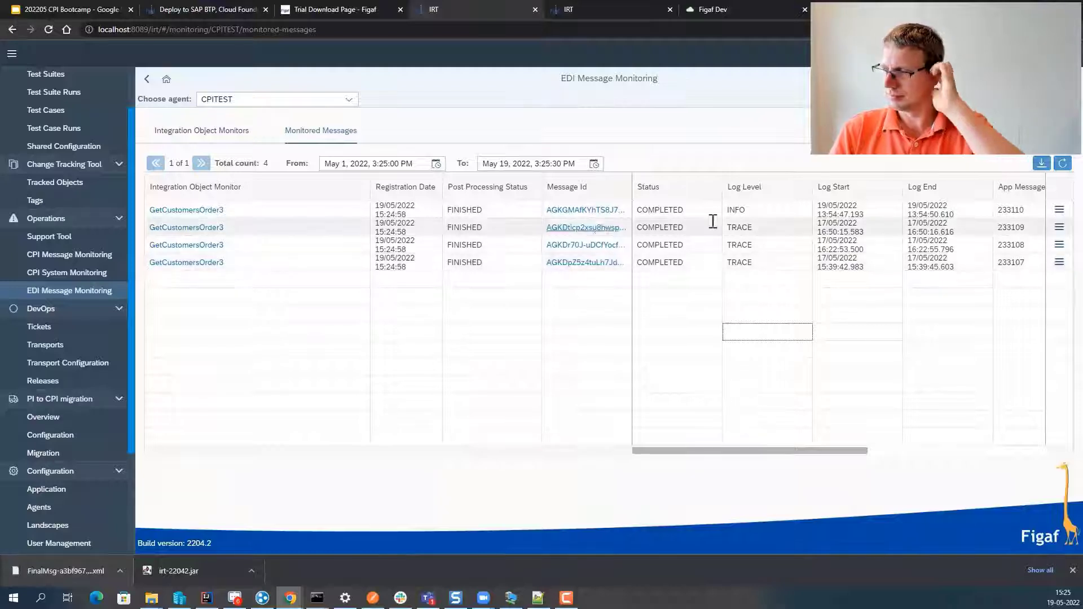
pyautogui.click(1061, 211)
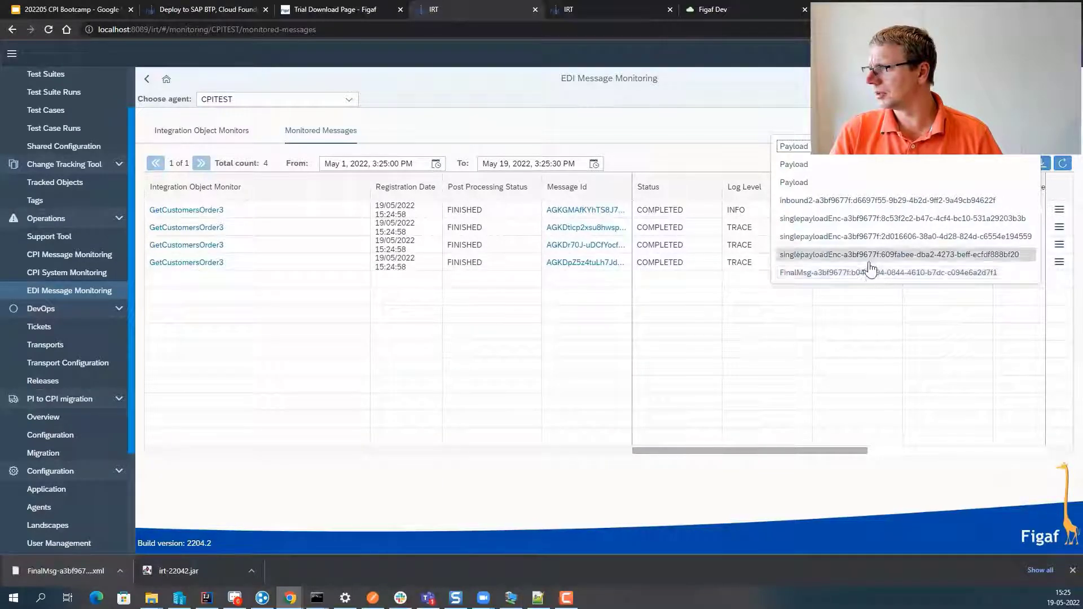
pyautogui.click(693, 159)
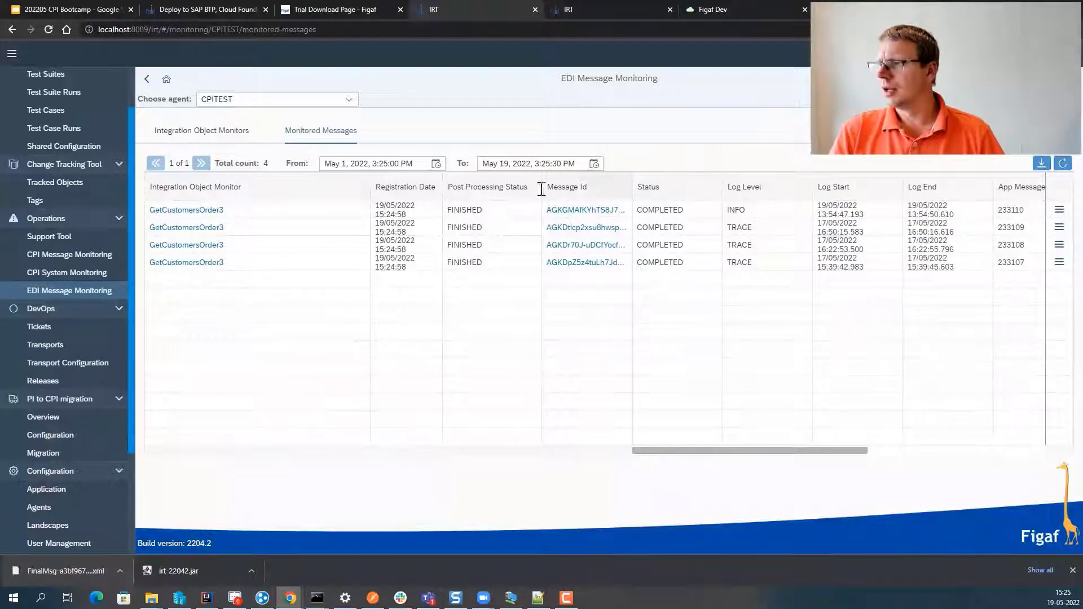
pyautogui.click(56, 237)
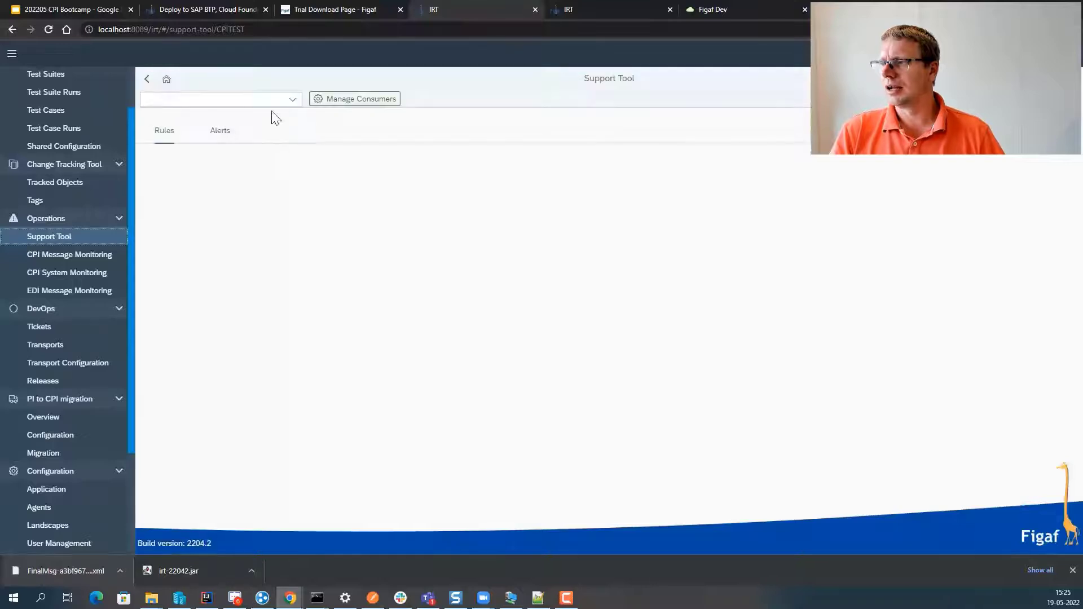
# - Add and save a new consumer 'failed' for agent CPITEST
pyautogui.click(298, 104)
pyautogui.click(321, 99)
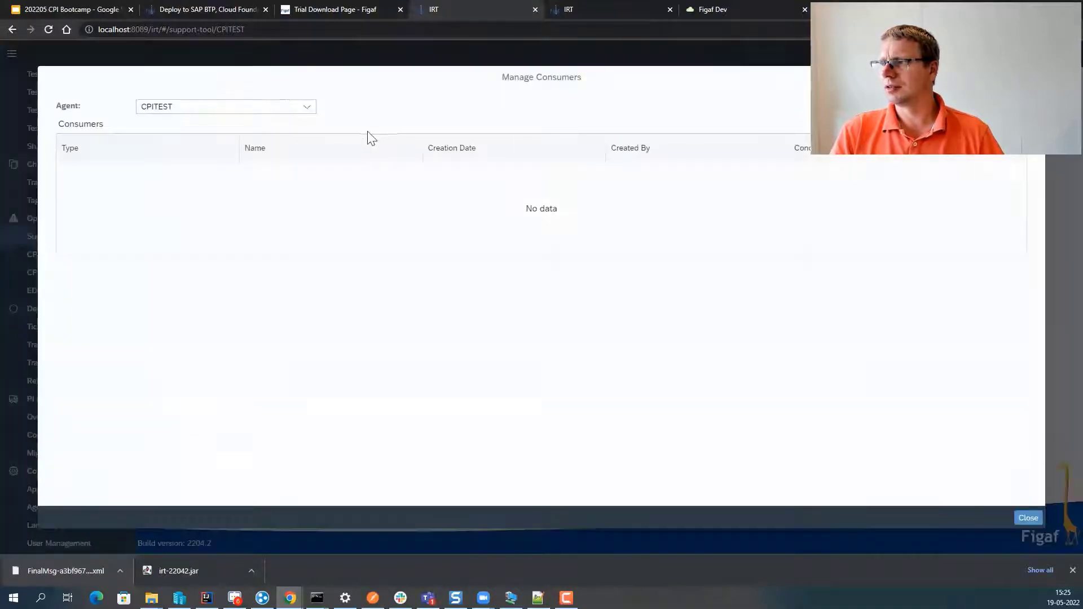
pyautogui.click(307, 106)
pyautogui.click(309, 113)
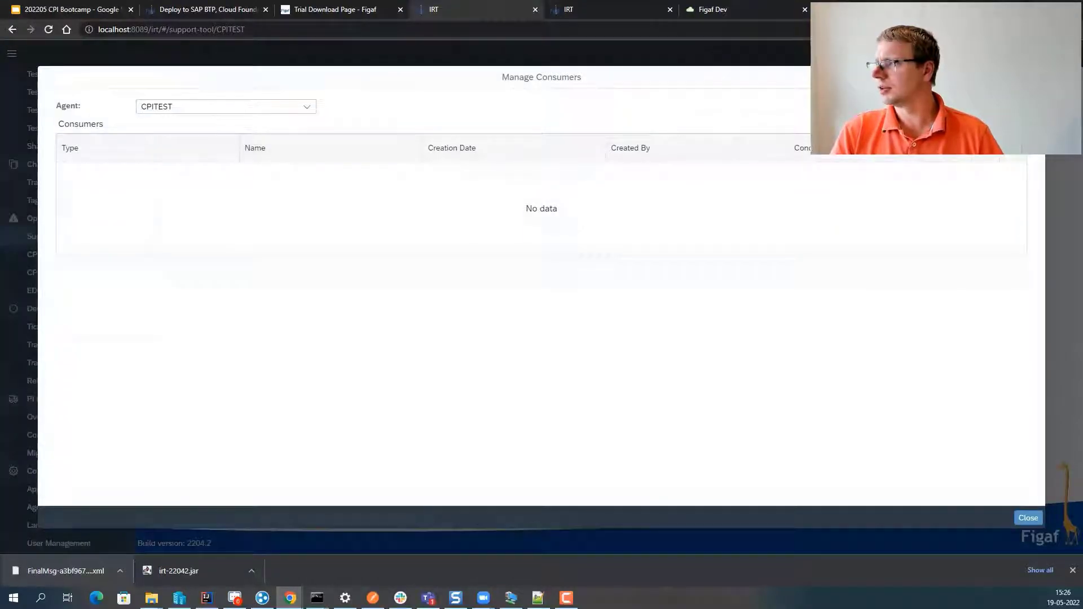
pyautogui.click(675, 123)
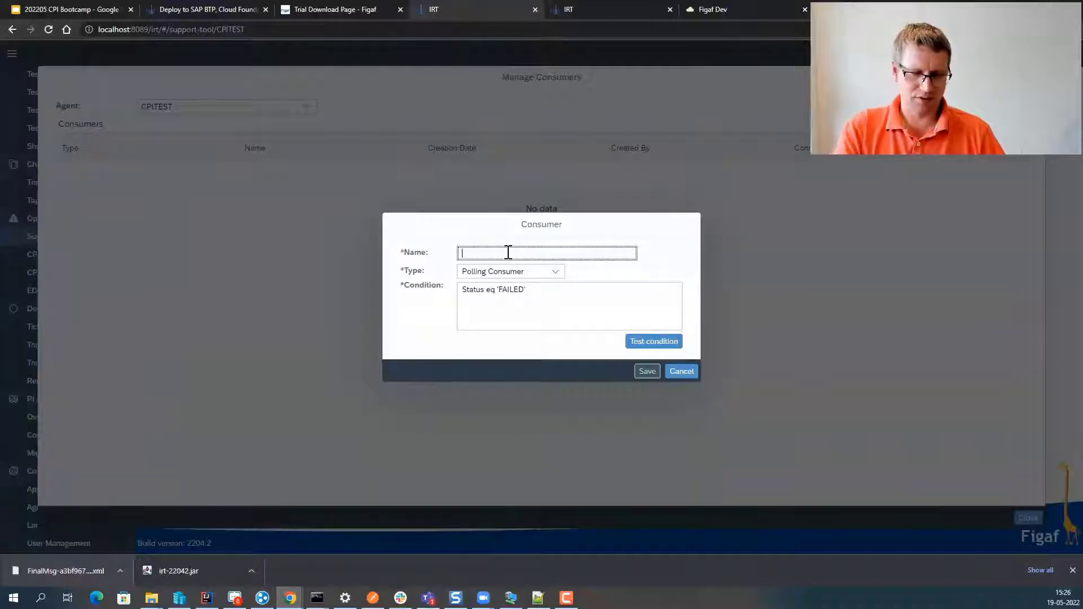
pyautogui.write('failed')
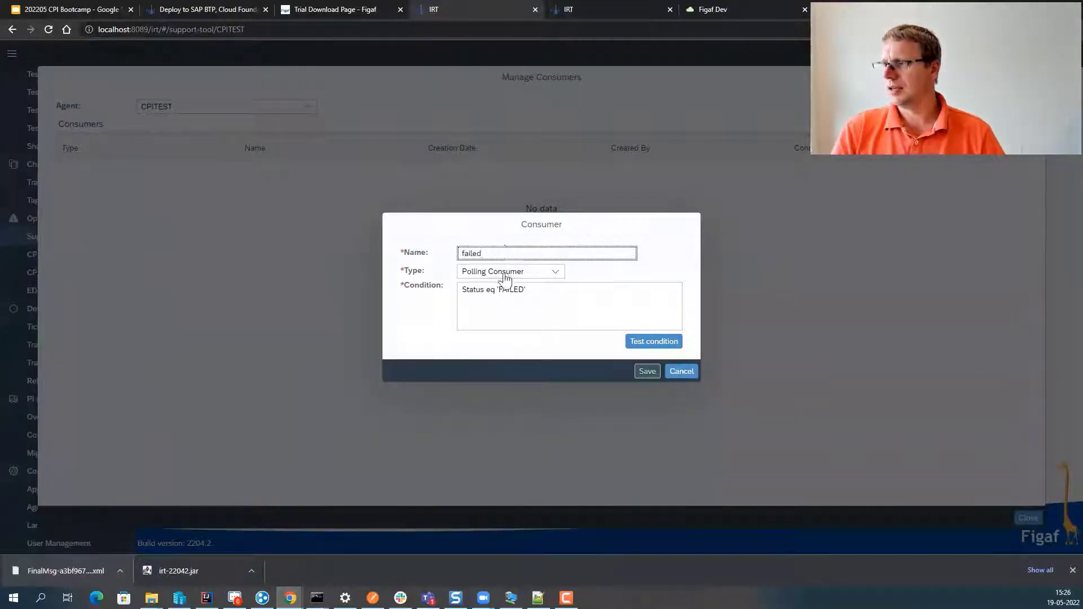
pyautogui.click(647, 372)
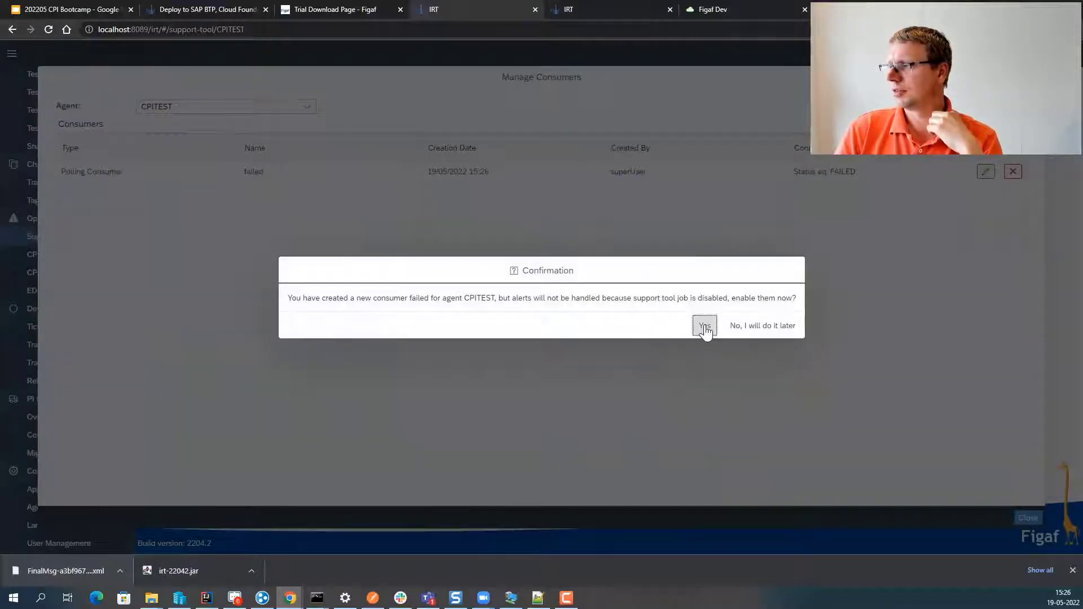
# - Enable the support tool job for the consumer and close consumer management
pyautogui.click(705, 327)
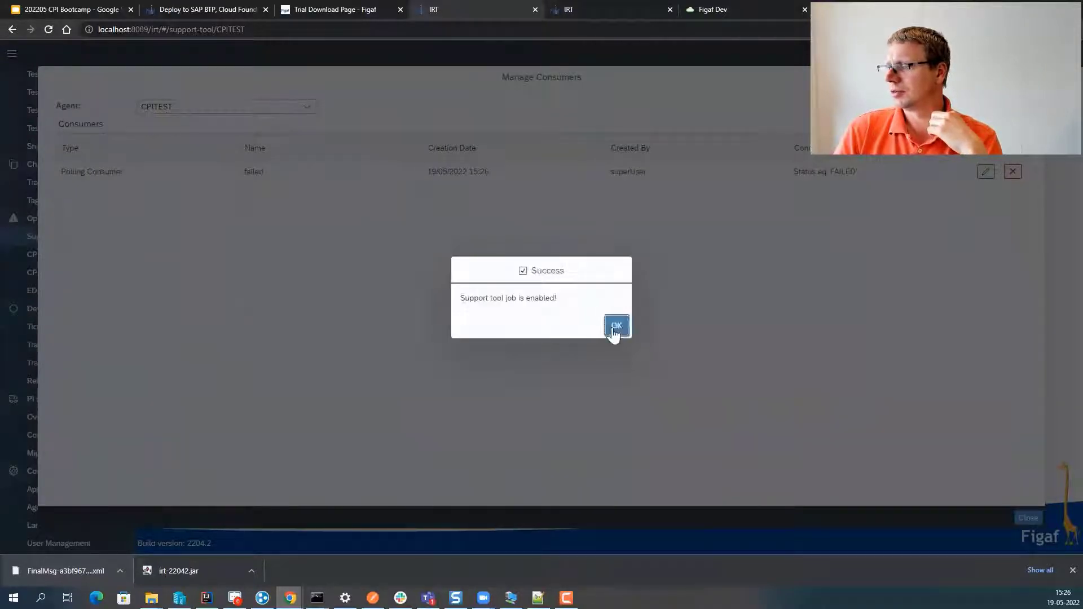
pyautogui.click(615, 328)
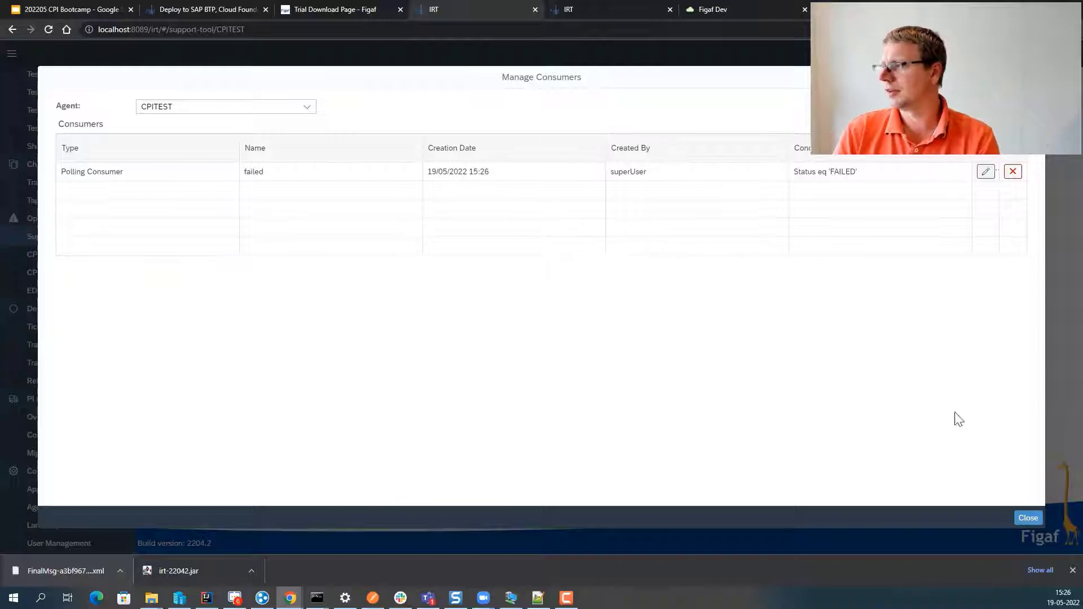
pyautogui.click(1025, 517)
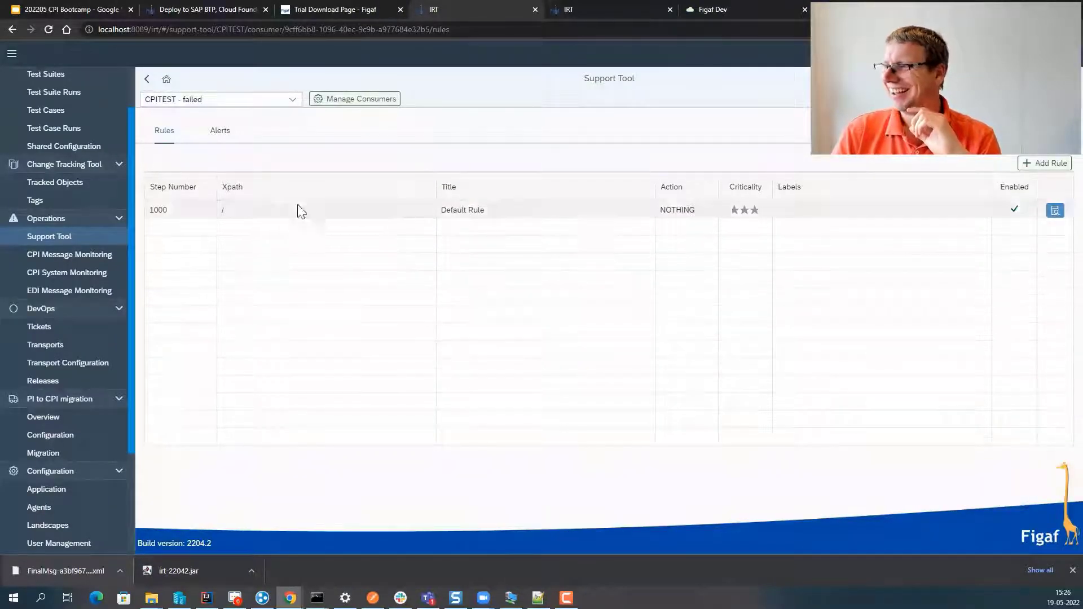
# - Poll alerts for the failed consumer, which finds 421 alerts, and refresh the alerts list
pyautogui.click(220, 131)
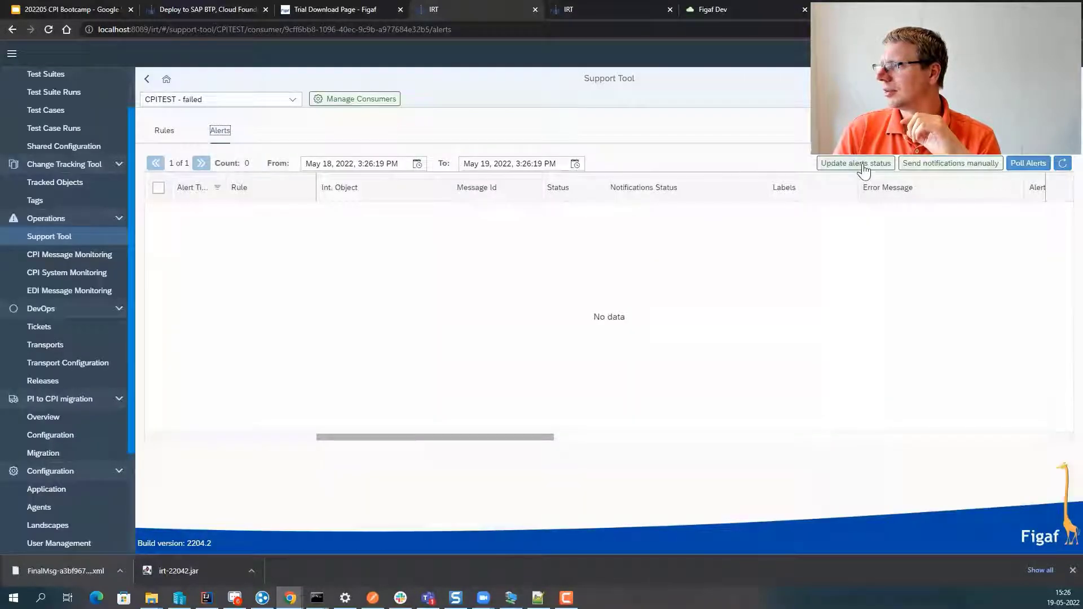
pyautogui.click(1029, 164)
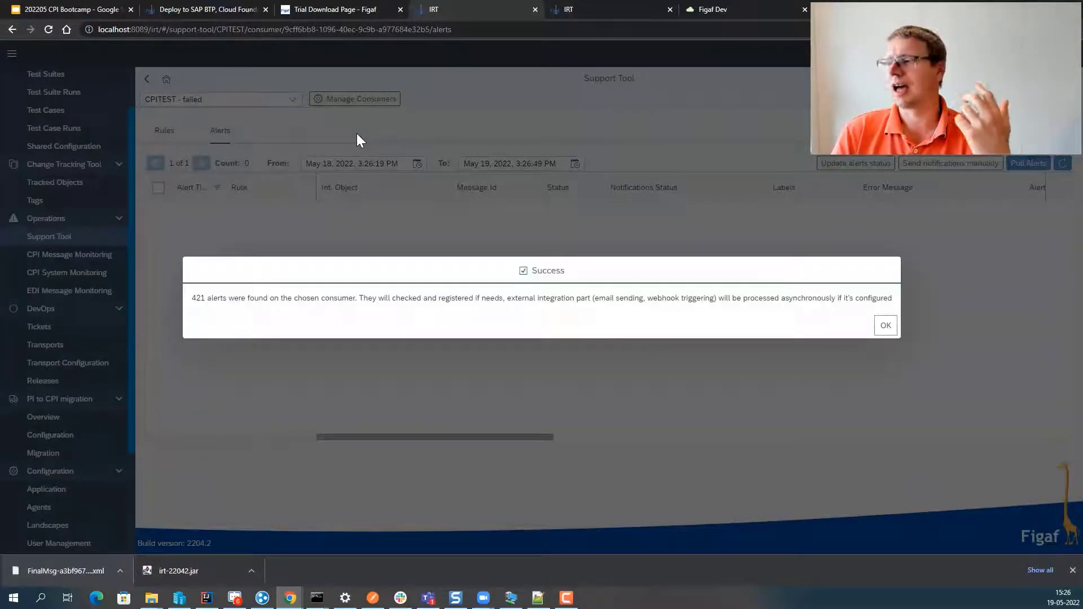
pyautogui.click(883, 325)
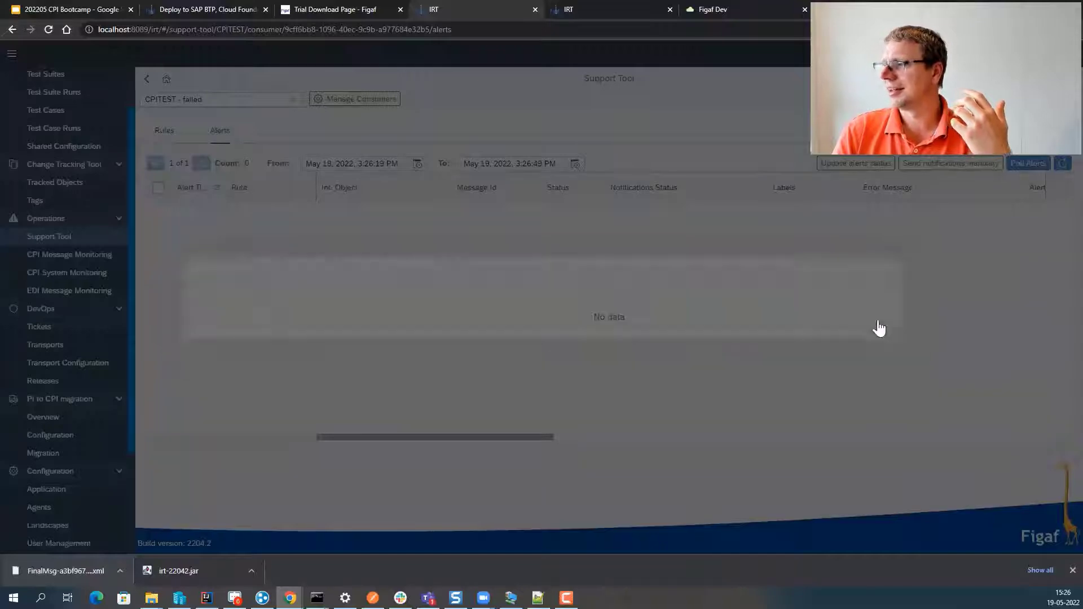
pyautogui.click(1063, 164)
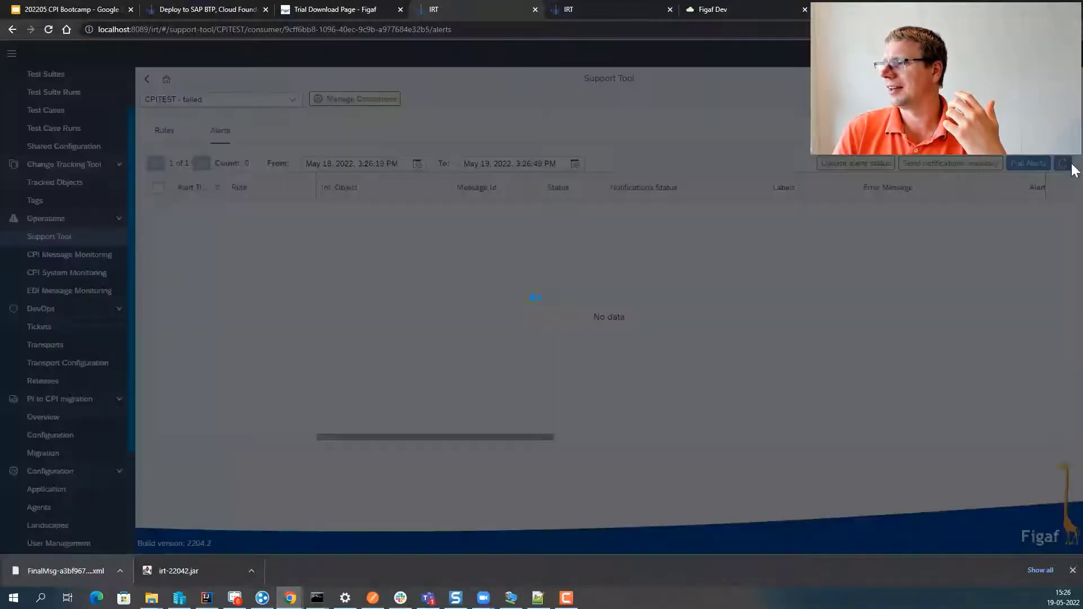
pyautogui.click(1063, 165)
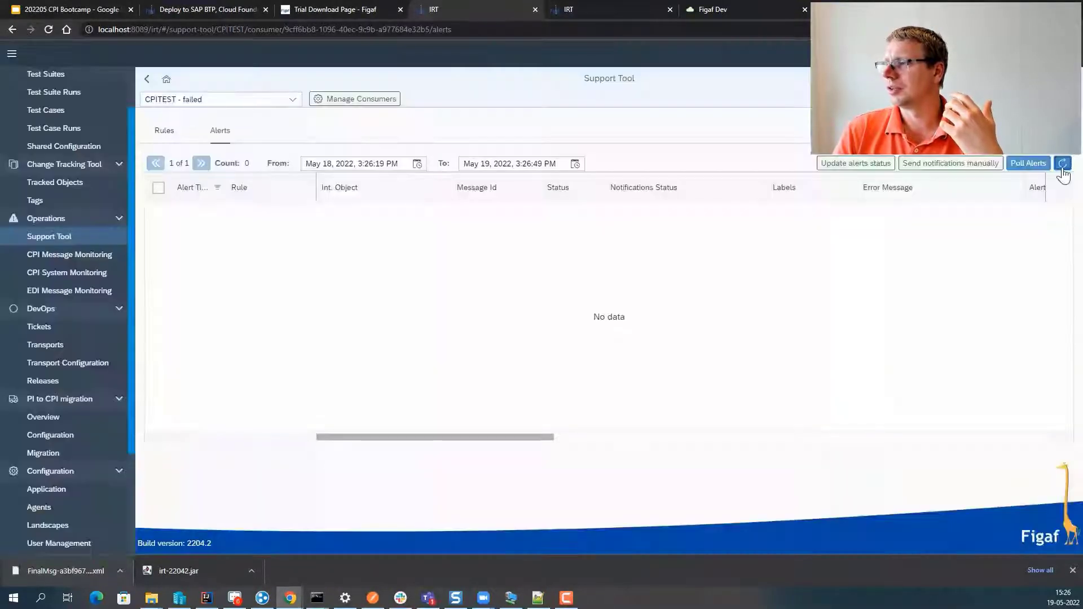
# - Change the alerts From date from May 18 to May 1 to list 150 alerts
pyautogui.click(329, 164)
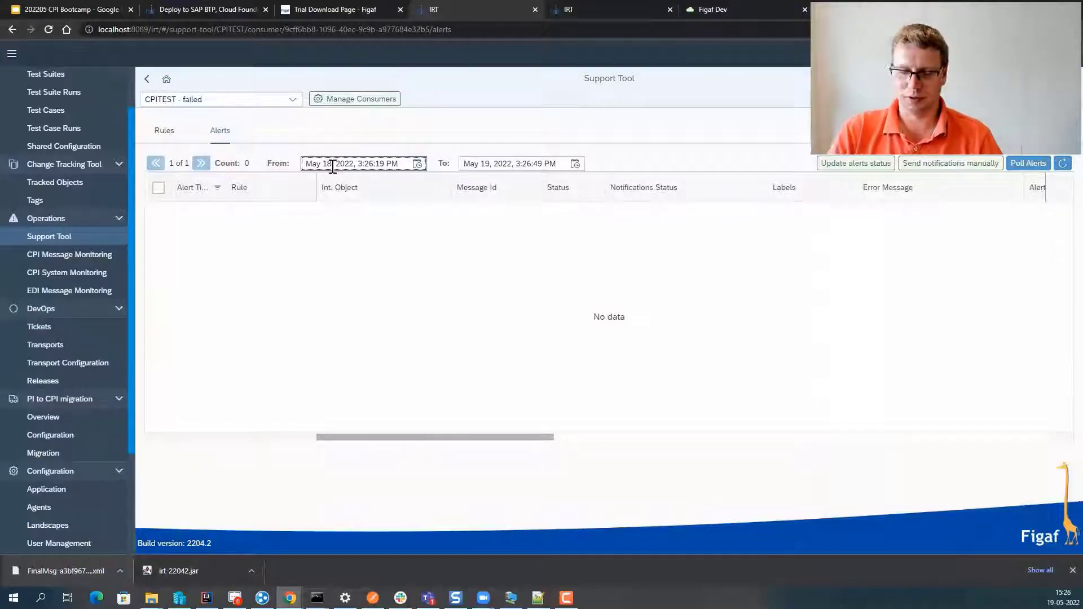
pyautogui.press('Delete')
pyautogui.press('Return')
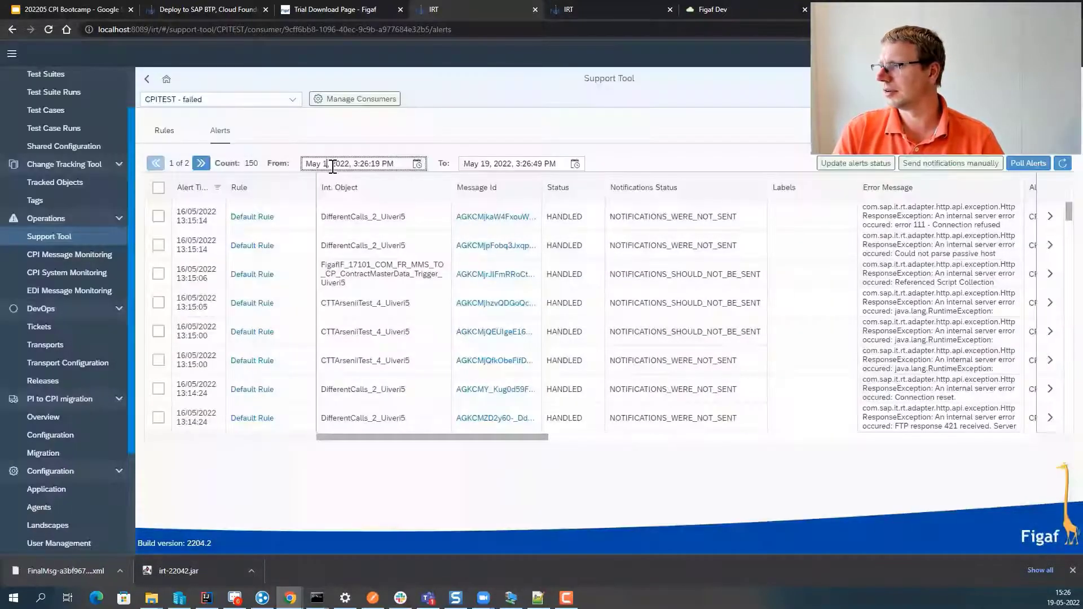
# - Open the first alert's details and start creating a rule from it
pyautogui.click(1050, 218)
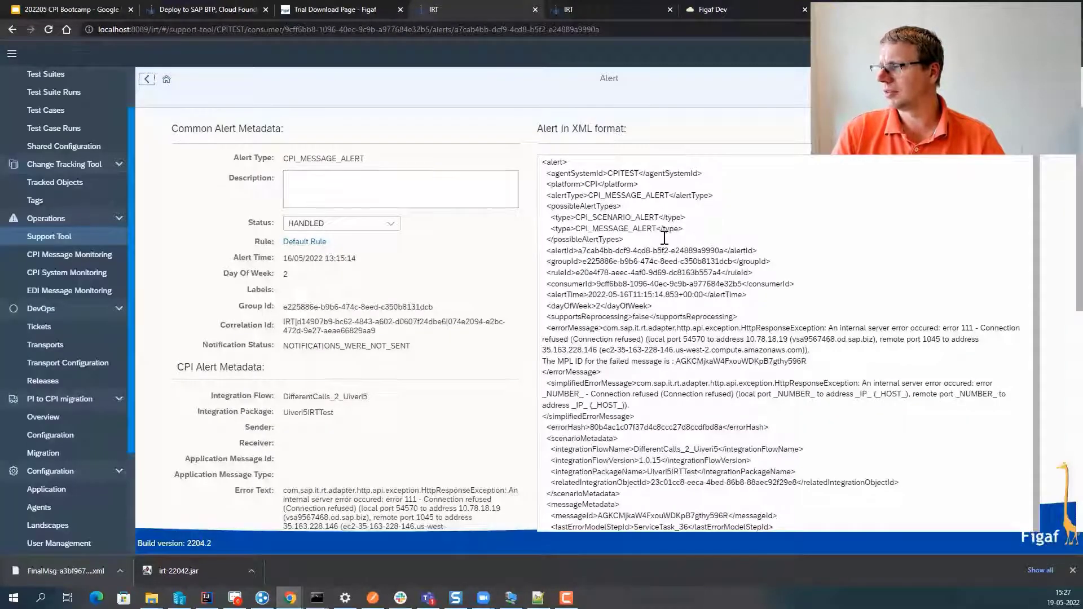
pyautogui.scroll(-1, 660, 352)
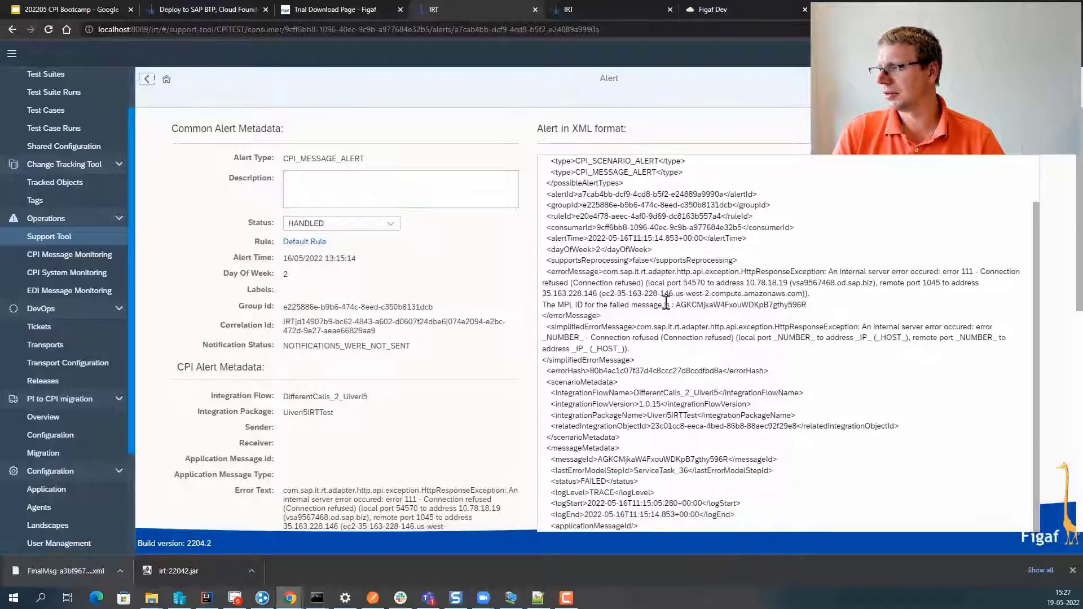
pyautogui.scroll(-1, 660, 286)
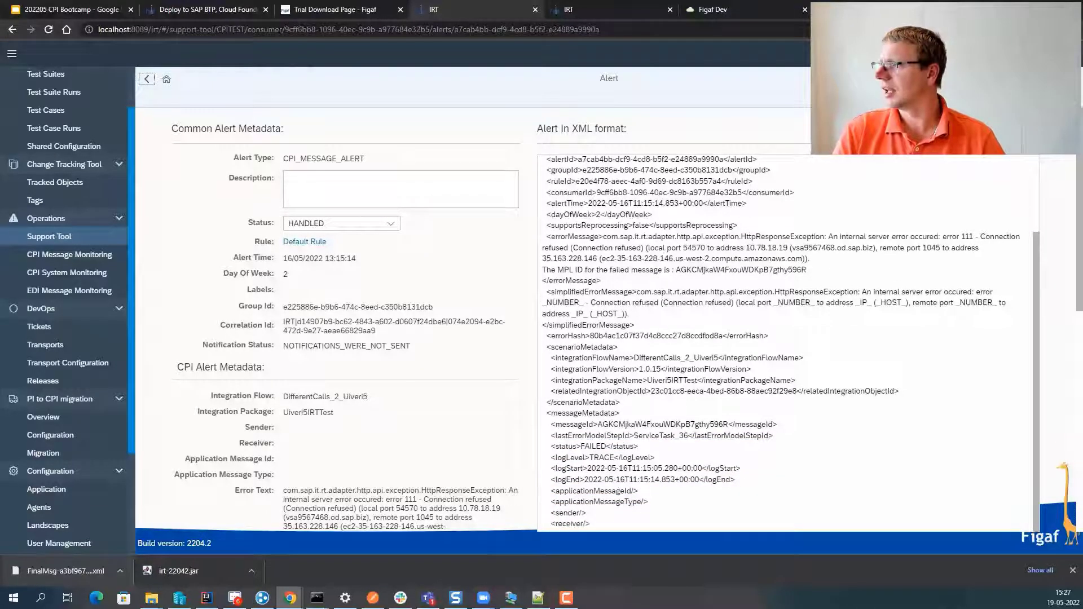
pyautogui.click(925, 79)
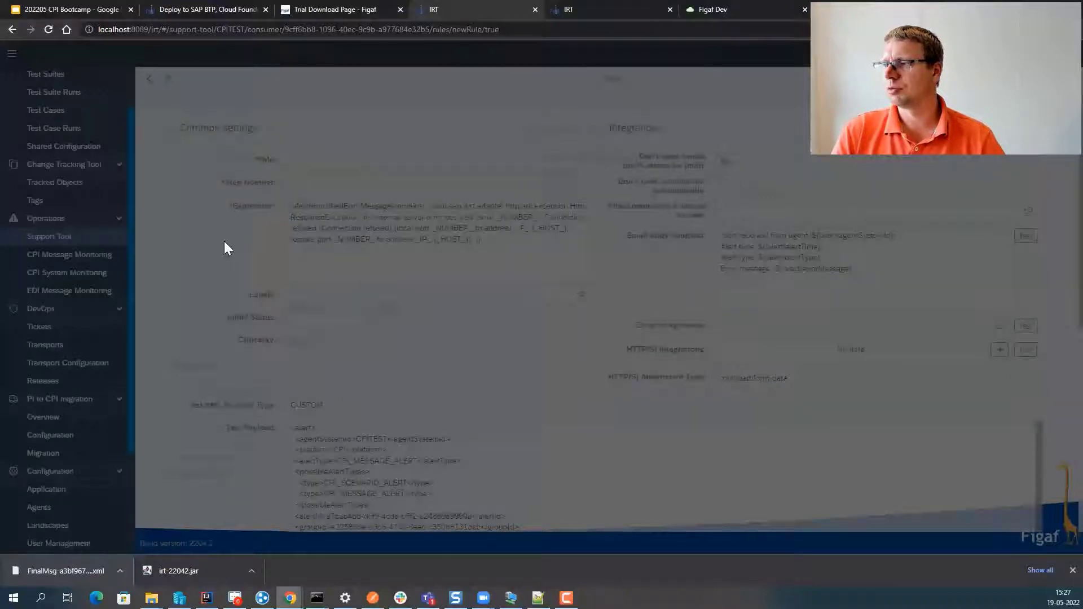
# - Title the new rule 'Dmeo' with step number 20
pyautogui.click(350, 162)
pyautogui.write('Dmeo')
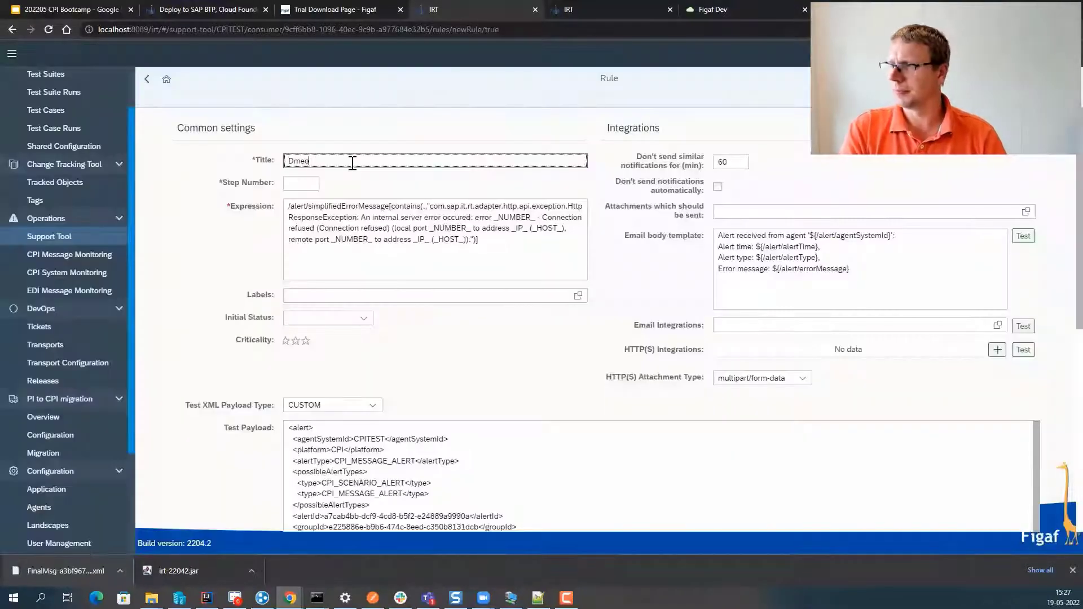
pyautogui.press('Tab')
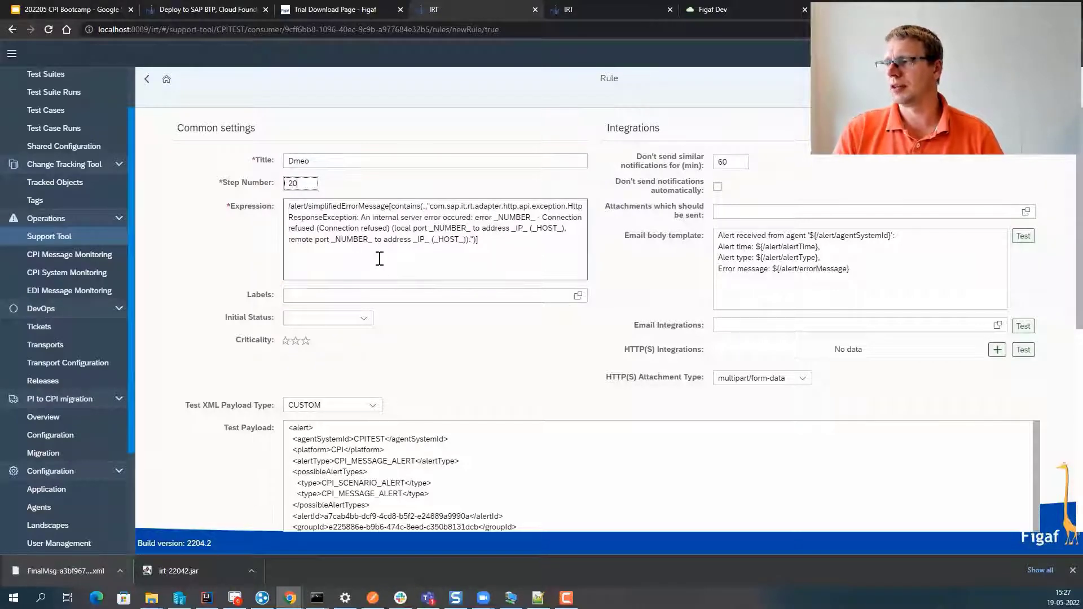
# - Add a line starting 'How' above the email body template and save the Dmeo rule
pyautogui.click(719, 235)
pyautogui.press('Return')
pyautogui.press('Return')
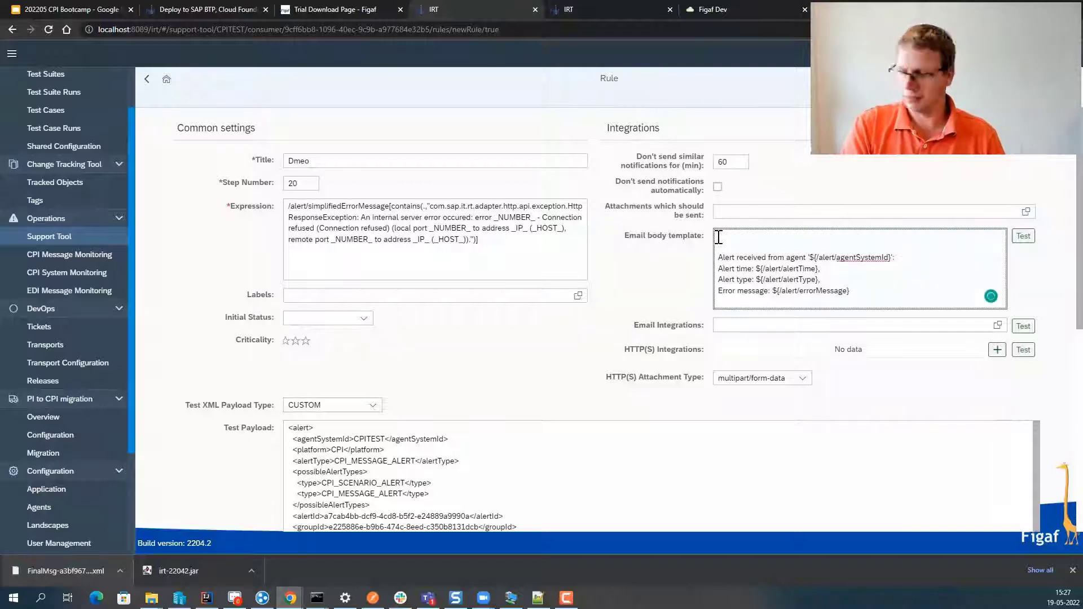
pyautogui.write('How do fix the probnlem')
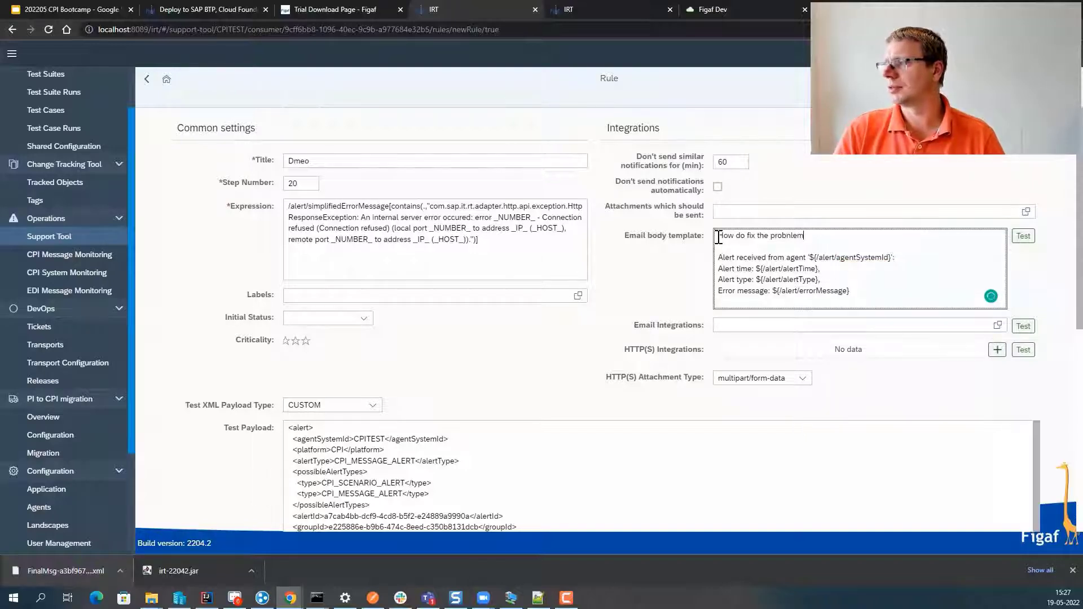
pyautogui.click(1049, 91)
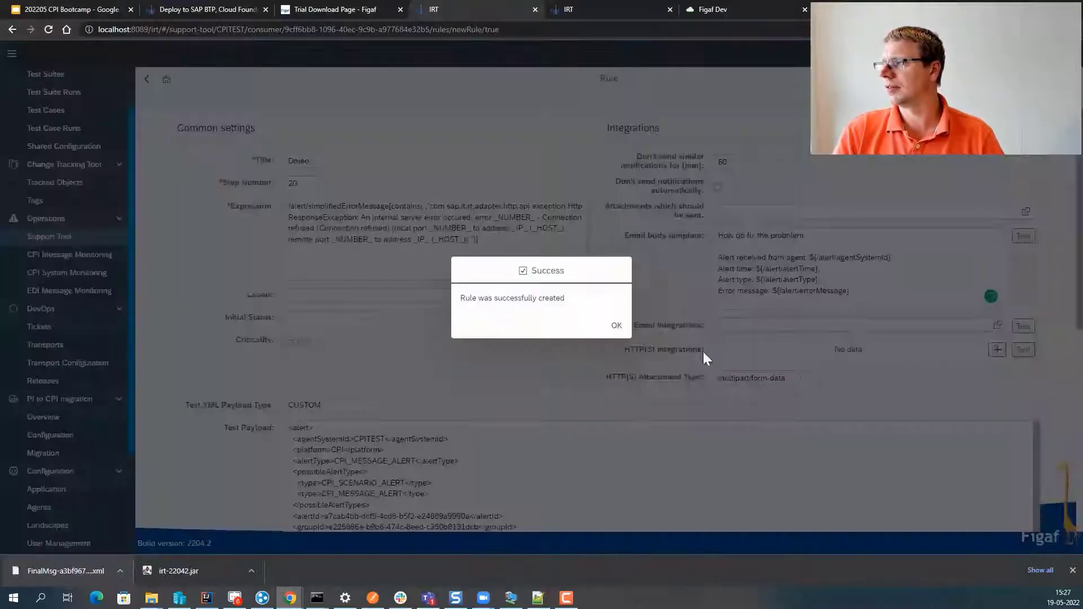
pyautogui.click(615, 328)
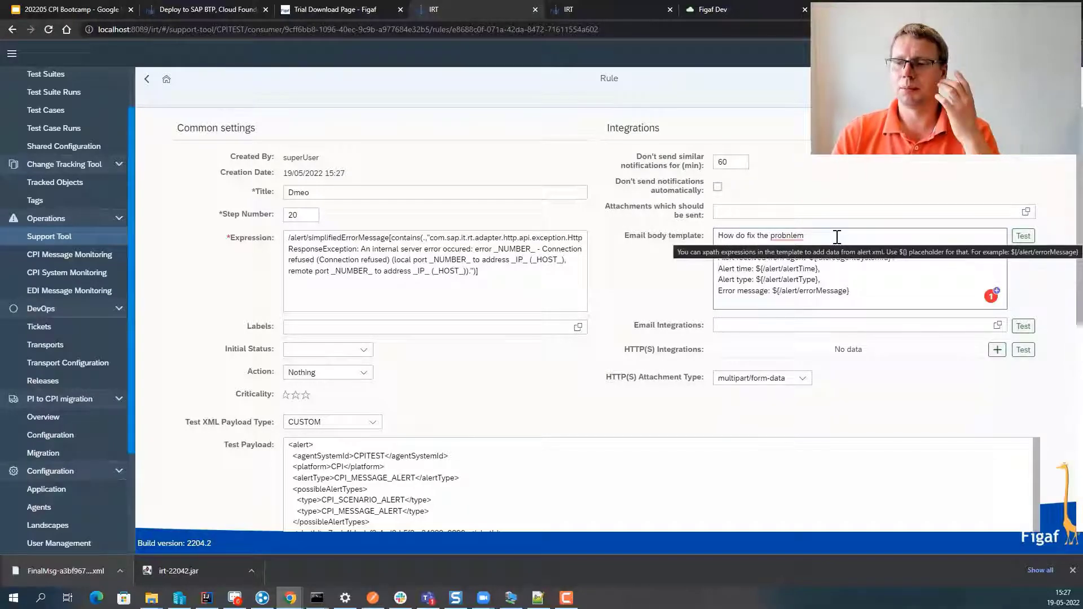
pyautogui.doubleClick(725, 162)
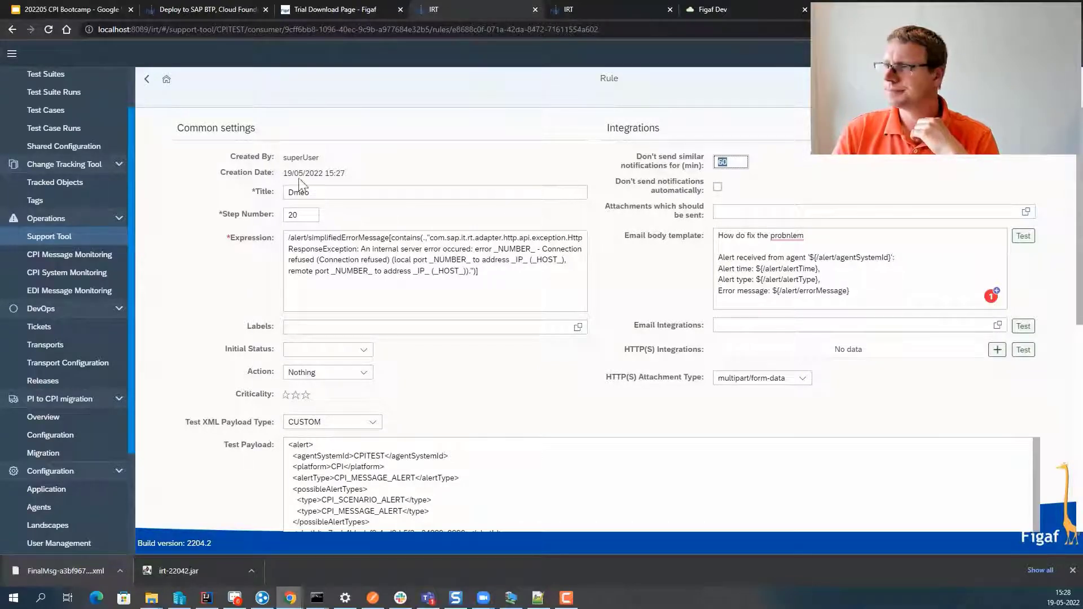
# - Return via Home and Support Tool to the failed consumer's Rules tab, showing Dmeo and Default Rule
pyautogui.click(166, 79)
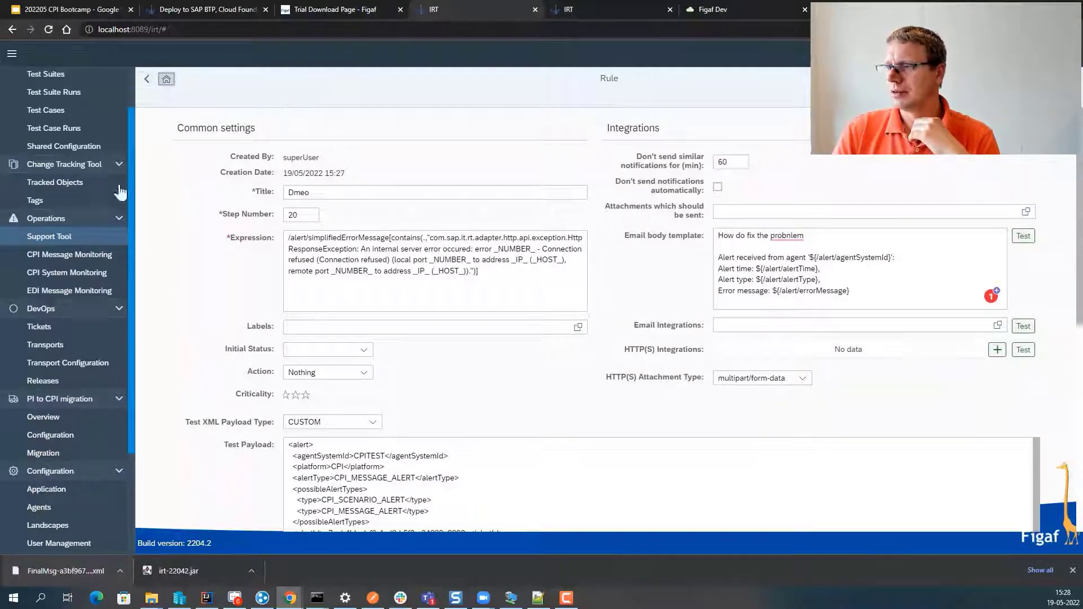
pyautogui.click(59, 242)
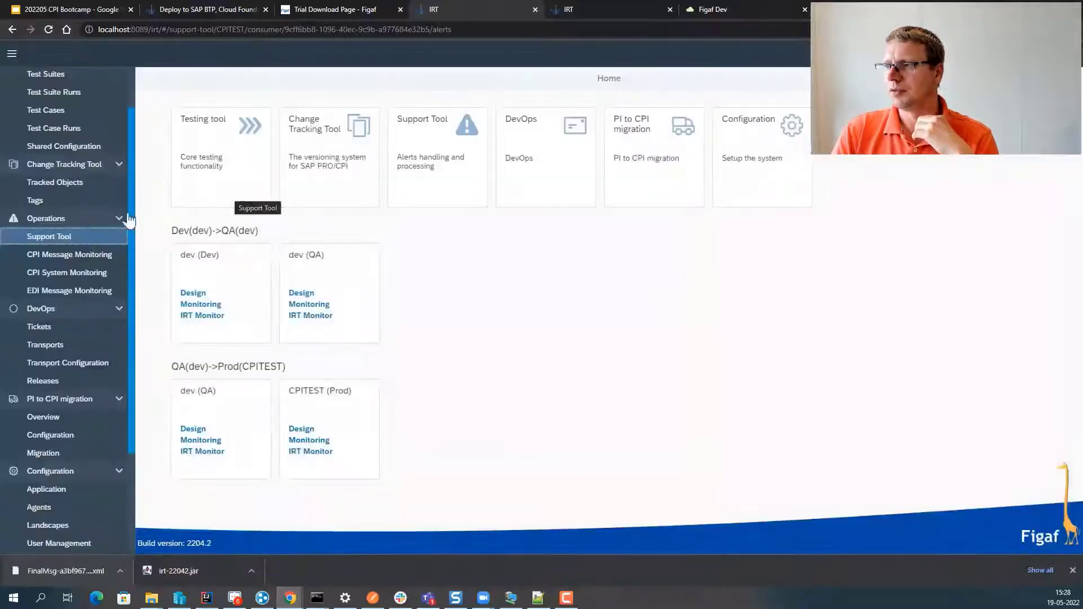
pyautogui.click(80, 235)
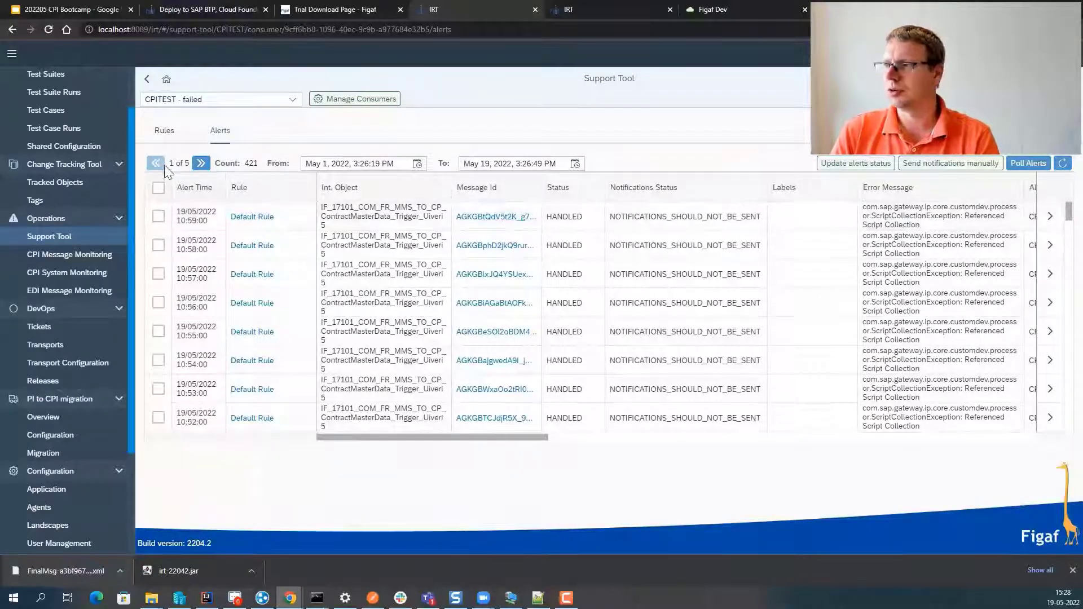
pyautogui.click(171, 134)
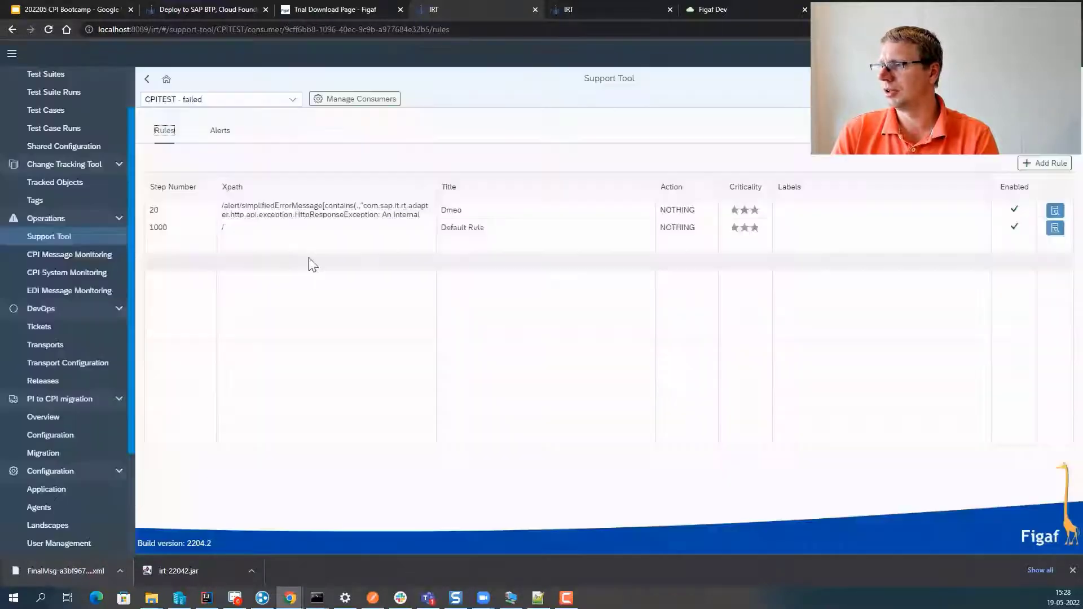
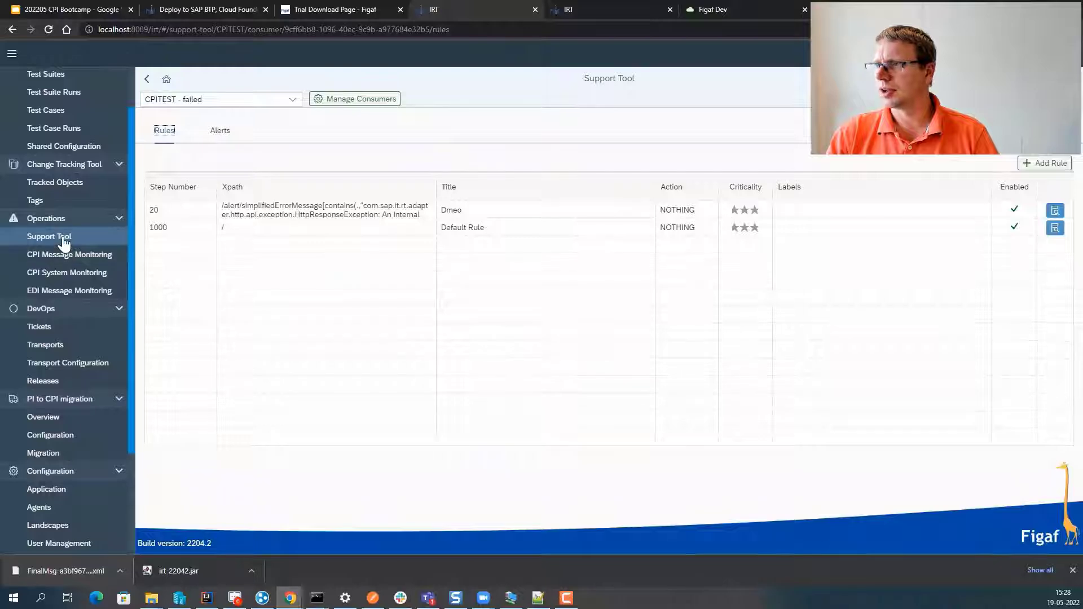
# - Go from the Support Tool rules to the Testing Tool's Integration Objects list
pyautogui.scroll(1, 63, 244)
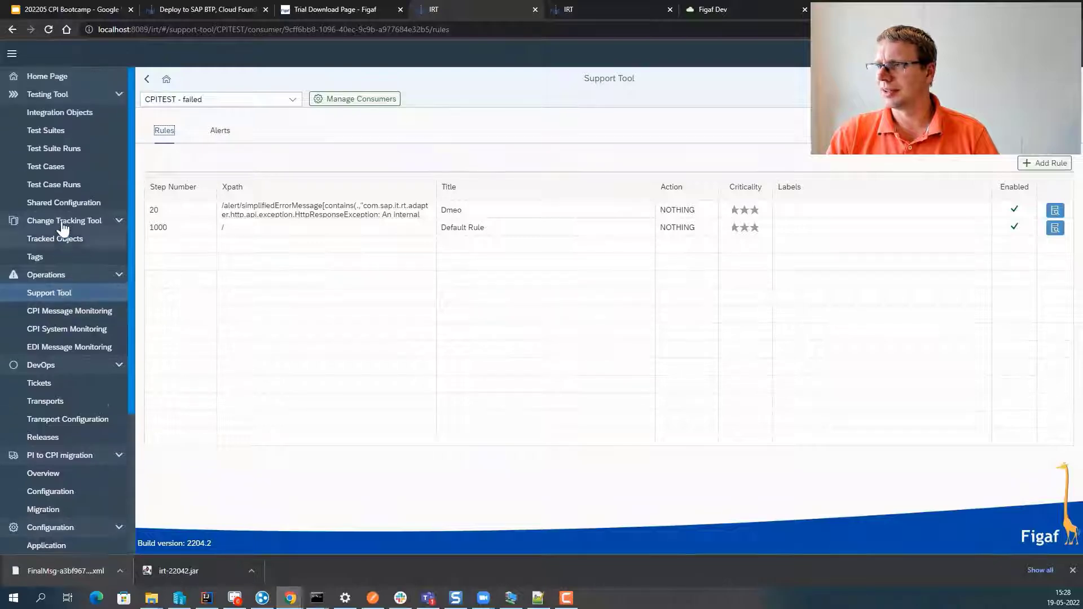
pyautogui.click(73, 116)
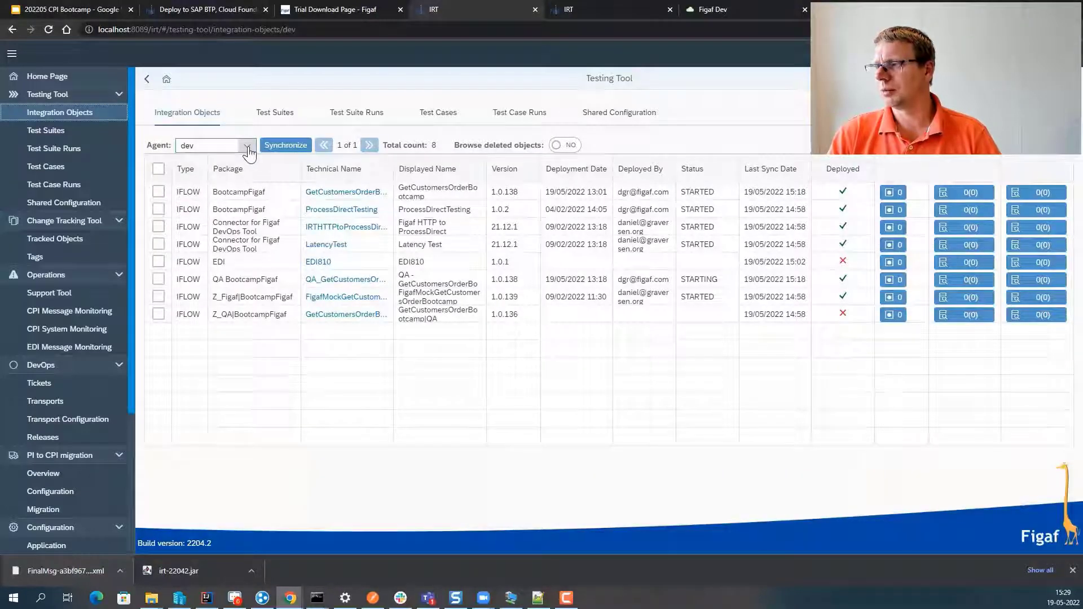
# - Filter CPITEST's integration objects by technical name 'getCustom' and start recording requests for GetCustomersOrder3
pyautogui.click(248, 148)
pyautogui.click(237, 175)
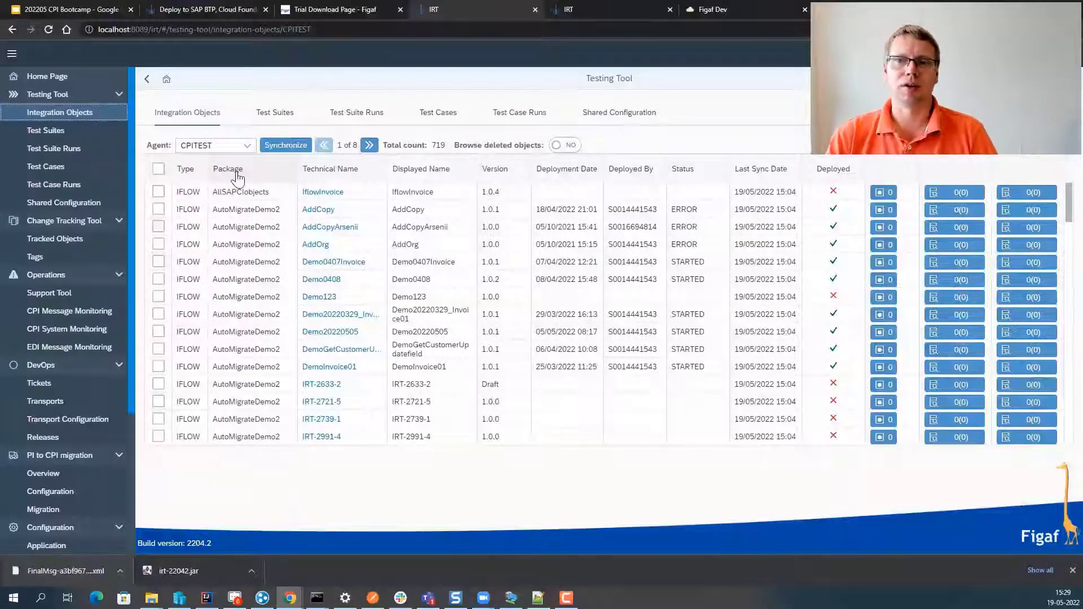
pyautogui.click(337, 168)
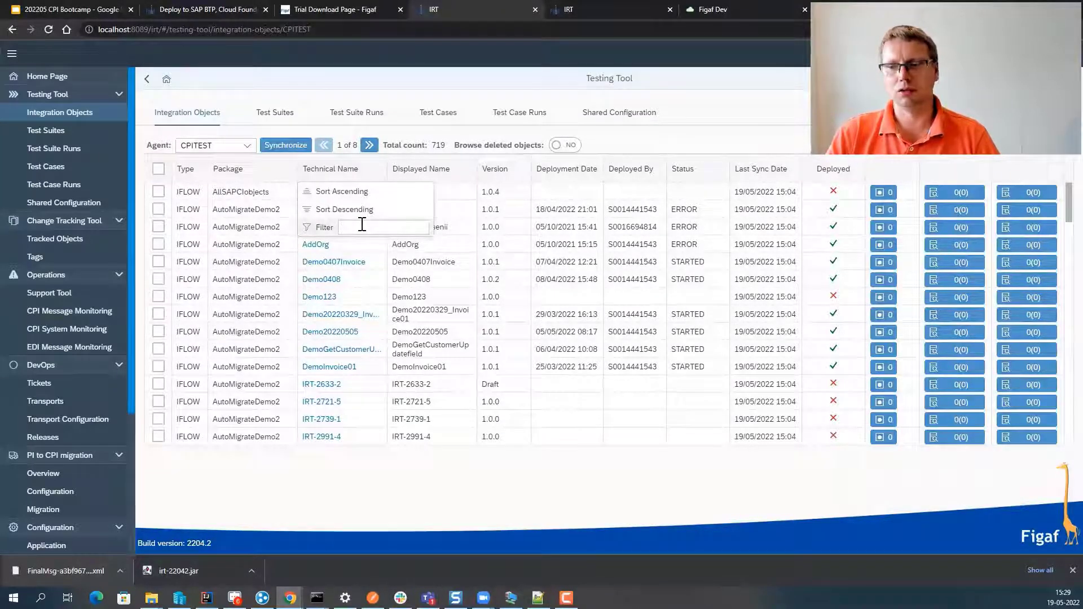
pyautogui.write('getG')
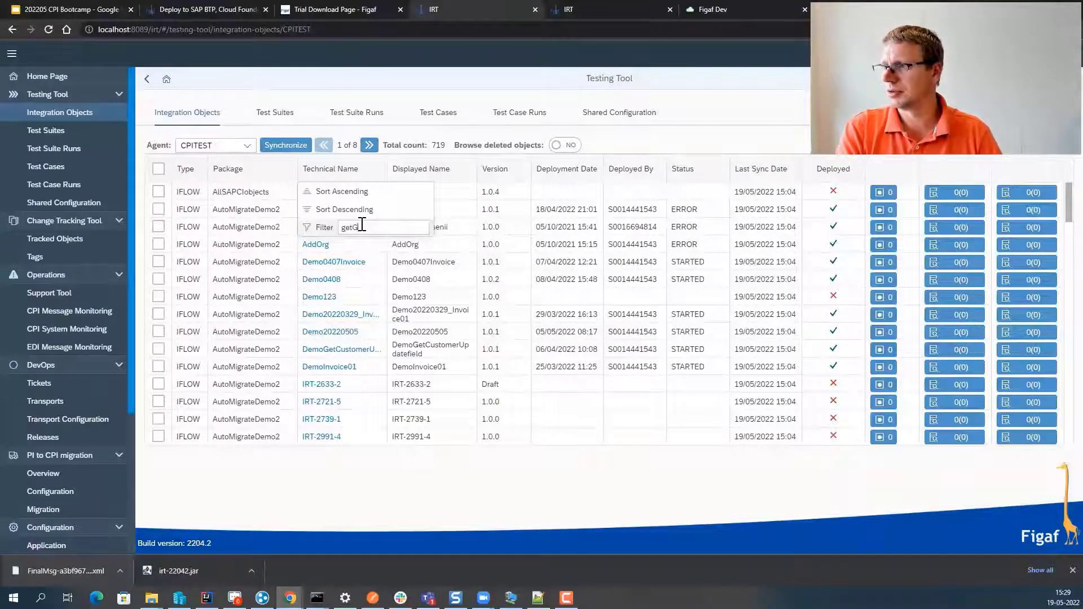
pyautogui.press('BackSpace')
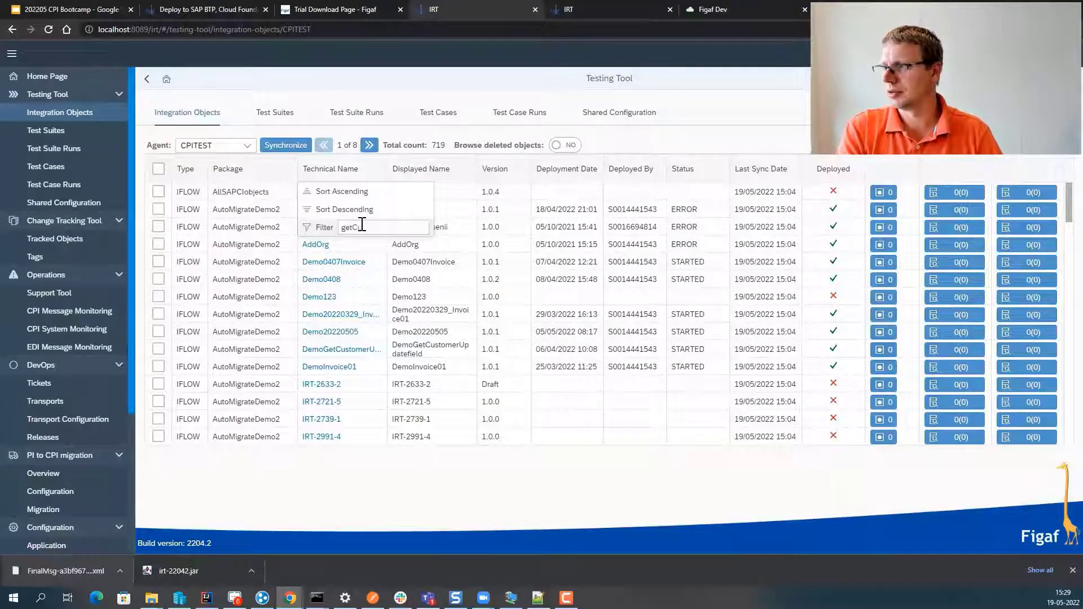
pyautogui.write('Customer')
pyautogui.press('Return')
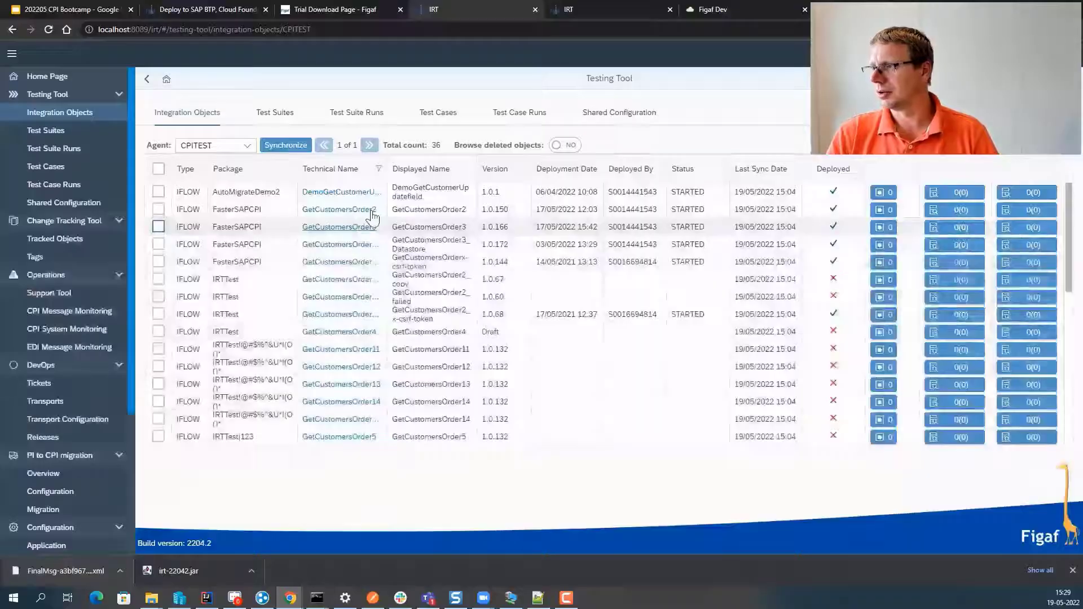
pyautogui.click(159, 227)
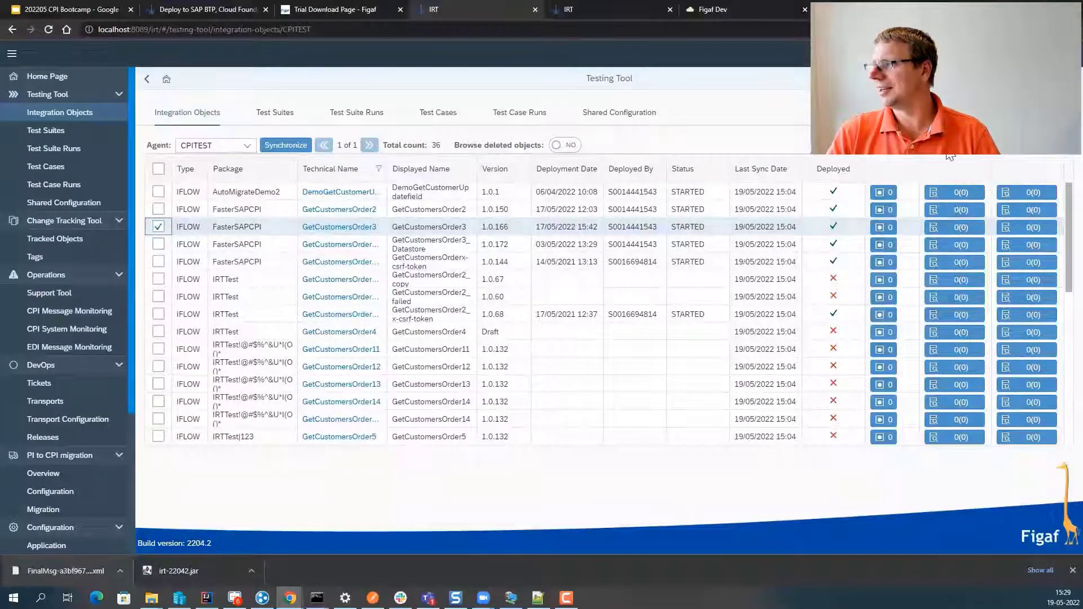
pyautogui.click(1016, 145)
# - Title the new test suite 'customer data' and save it
pyautogui.click(128, 165)
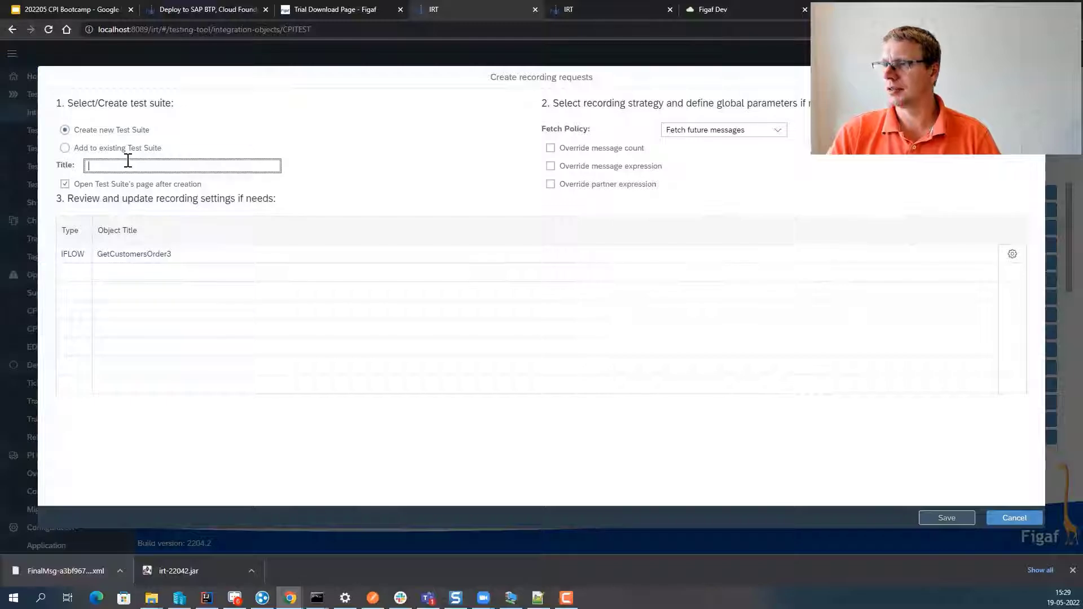
pyautogui.write('F')
pyautogui.press('BackSpace')
pyautogui.press('BackSpace')
pyautogui.press('BackSpace')
pyautogui.press('BackSpace')
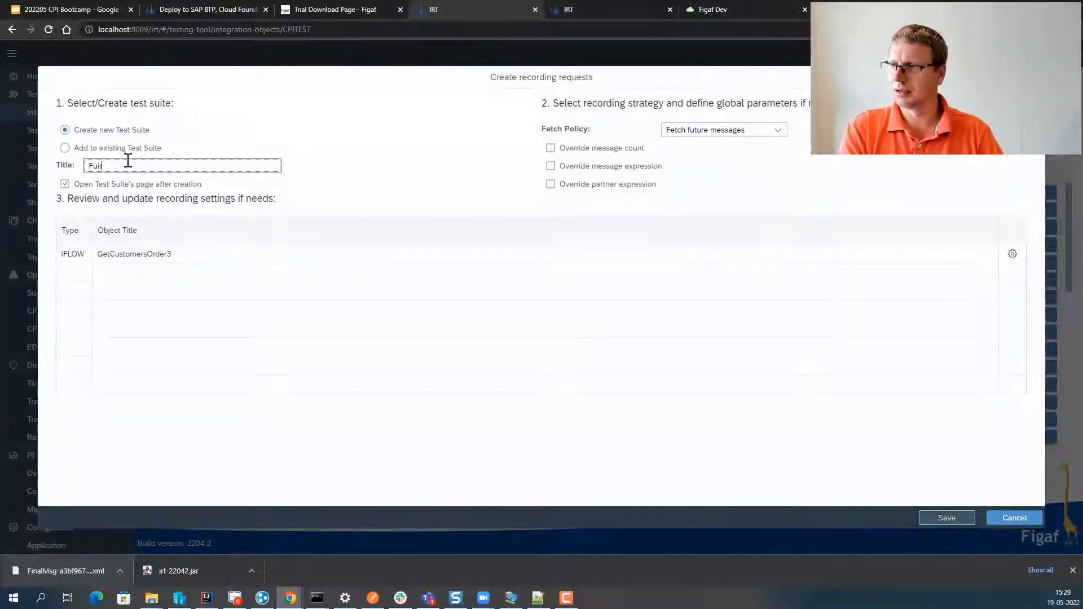
pyautogui.write('ust')
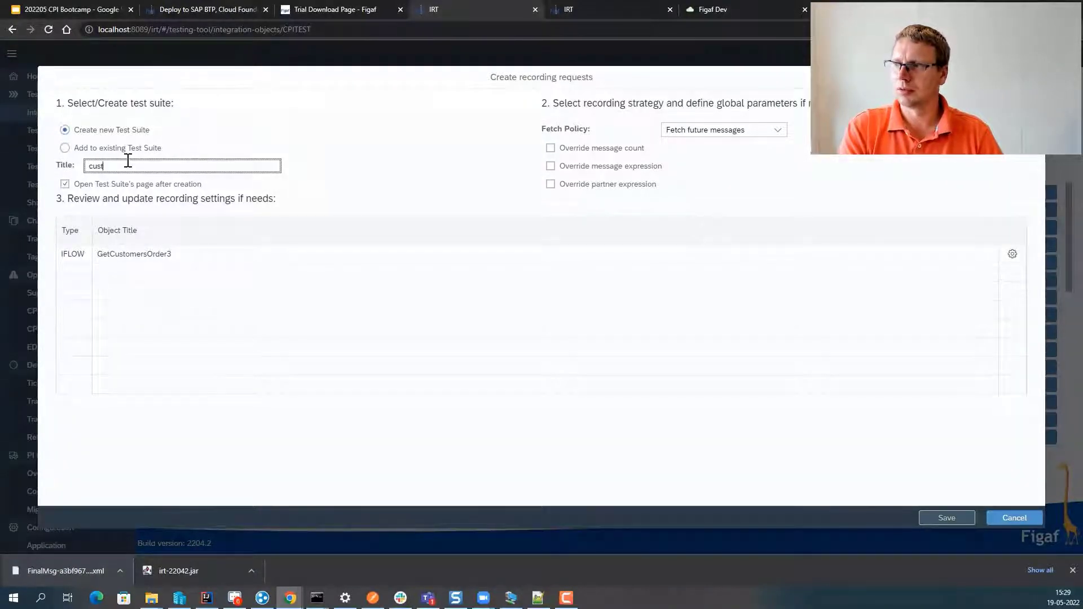
pyautogui.write('omer o')
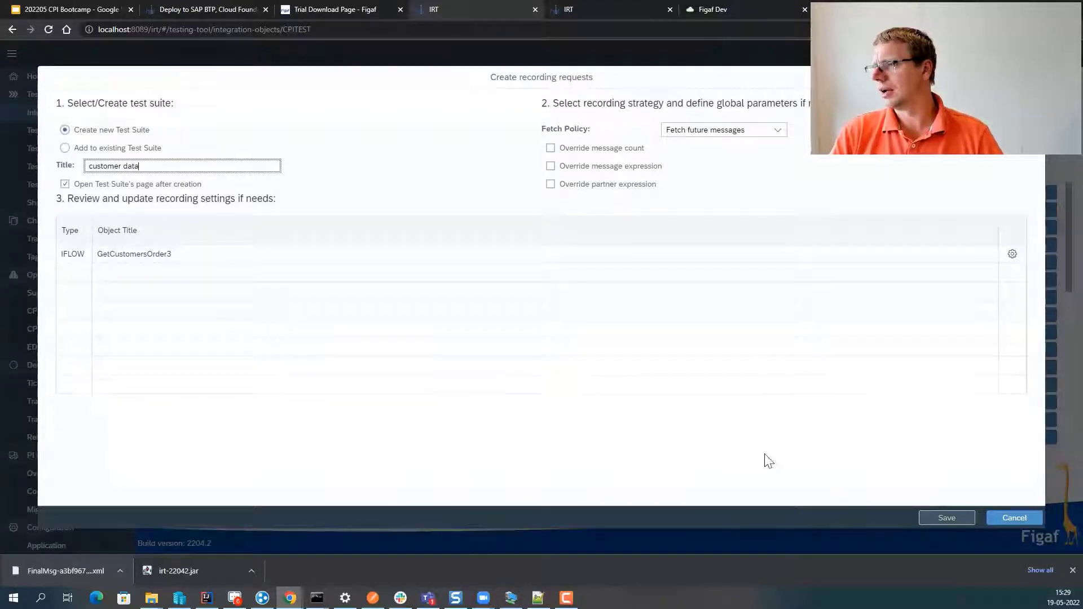
pyautogui.click(925, 518)
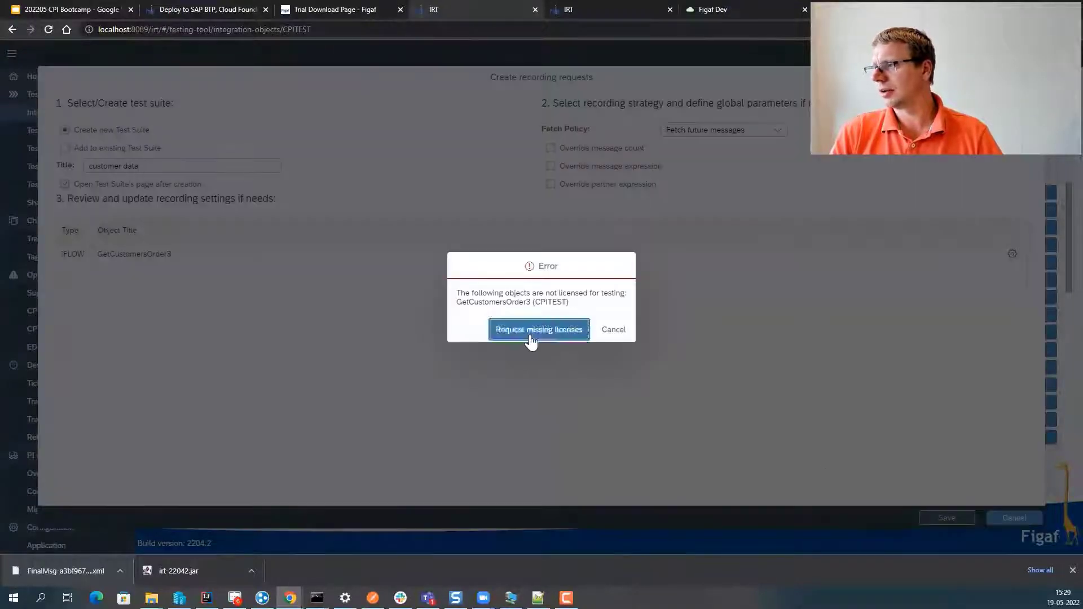
# - Request the missing testing license for GetCustomersOrder3 and save its recording request
pyautogui.click(530, 341)
pyautogui.click(956, 517)
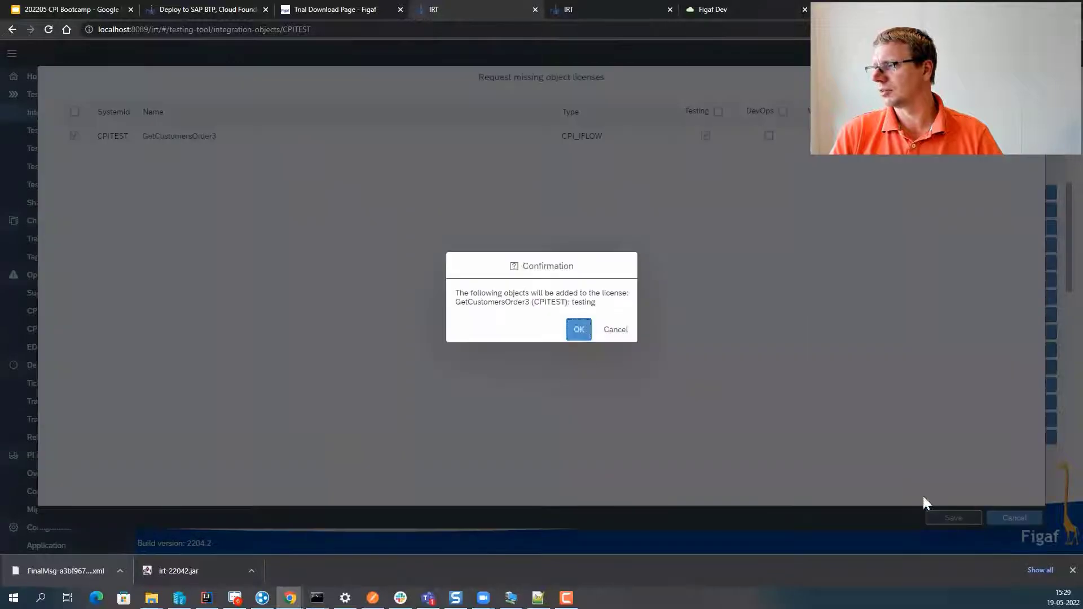
pyautogui.click(578, 330)
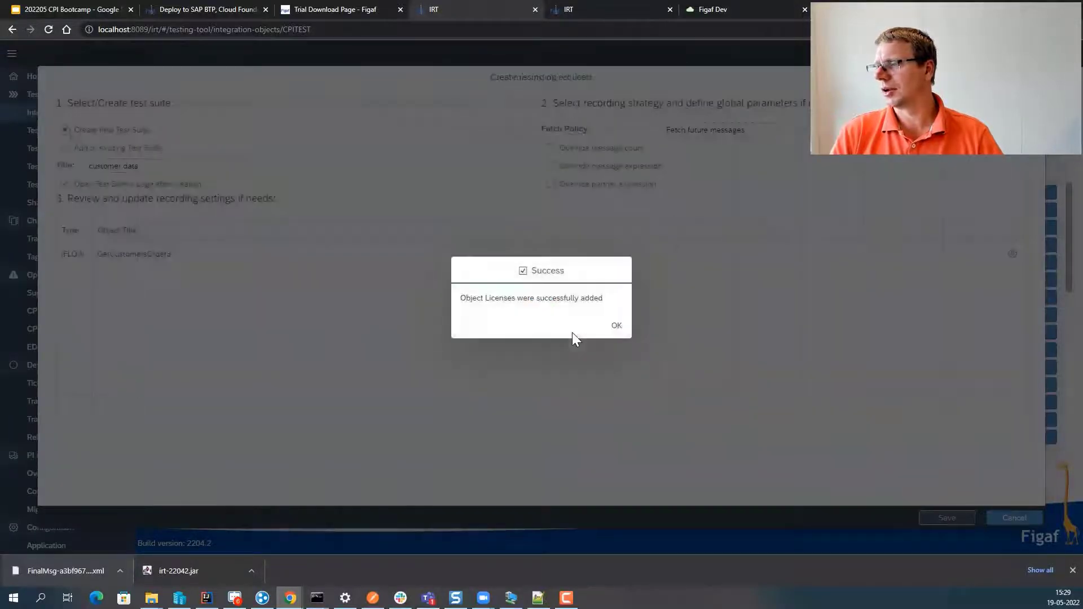
pyautogui.click(610, 325)
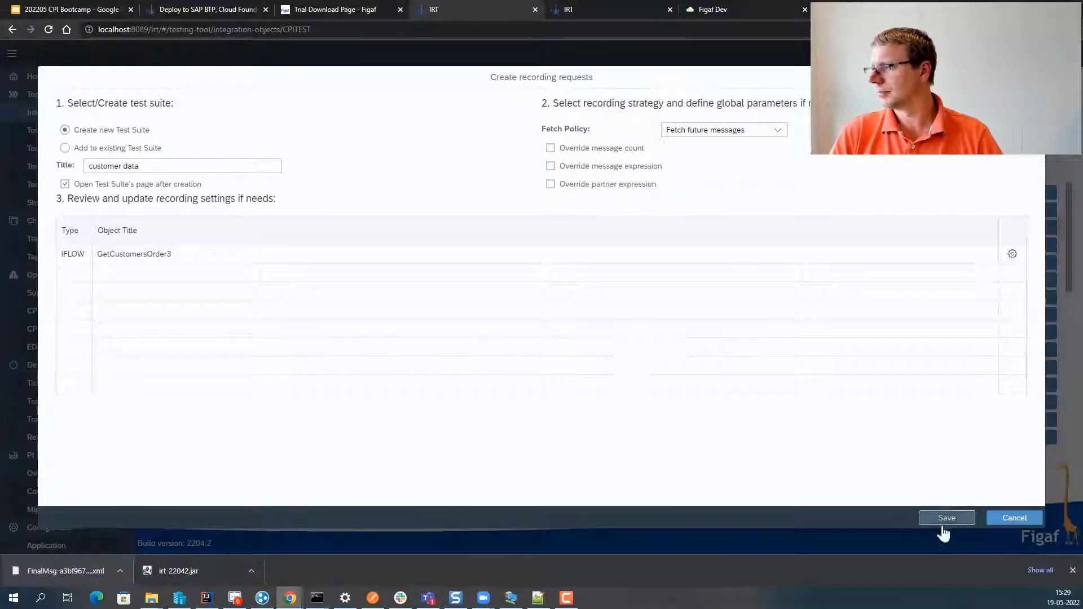
pyautogui.click(937, 519)
pyautogui.click(627, 331)
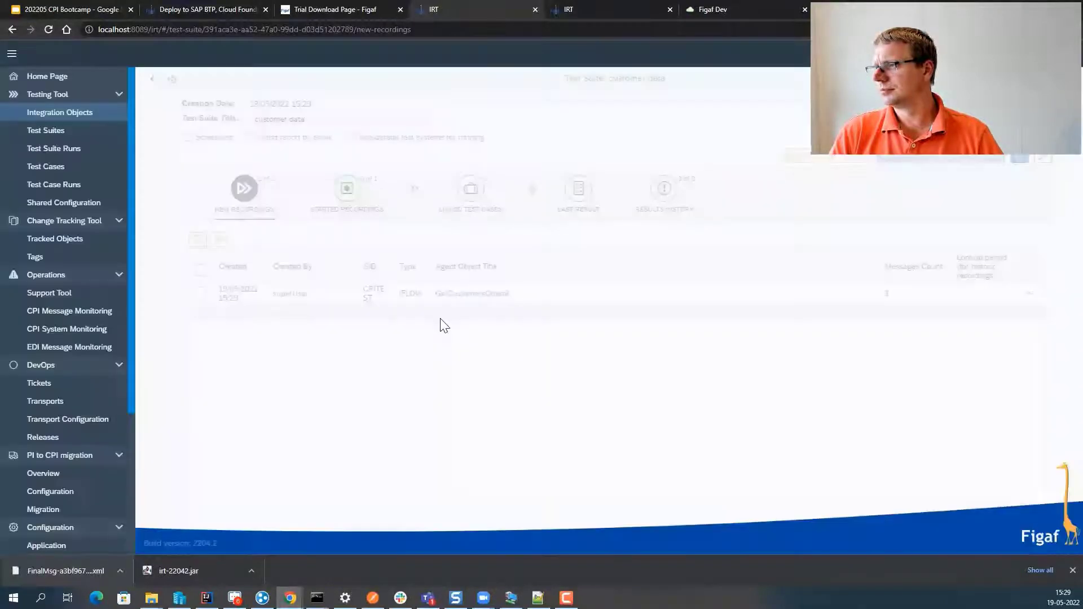
# - Start the new GetCustomersOrder3 recording
pyautogui.click(196, 271)
pyautogui.click(213, 240)
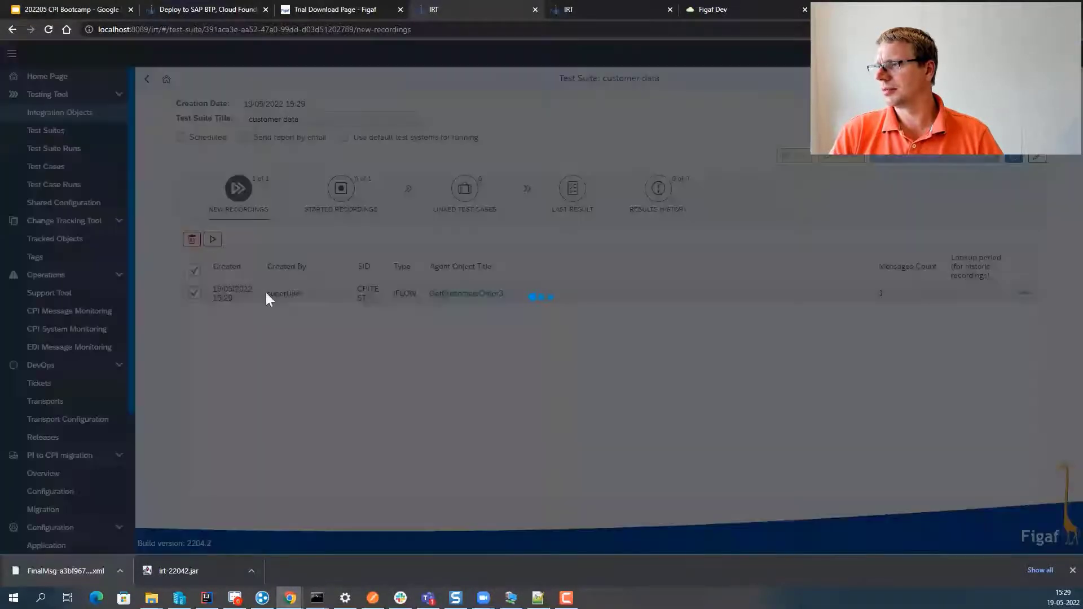
pyautogui.click(616, 326)
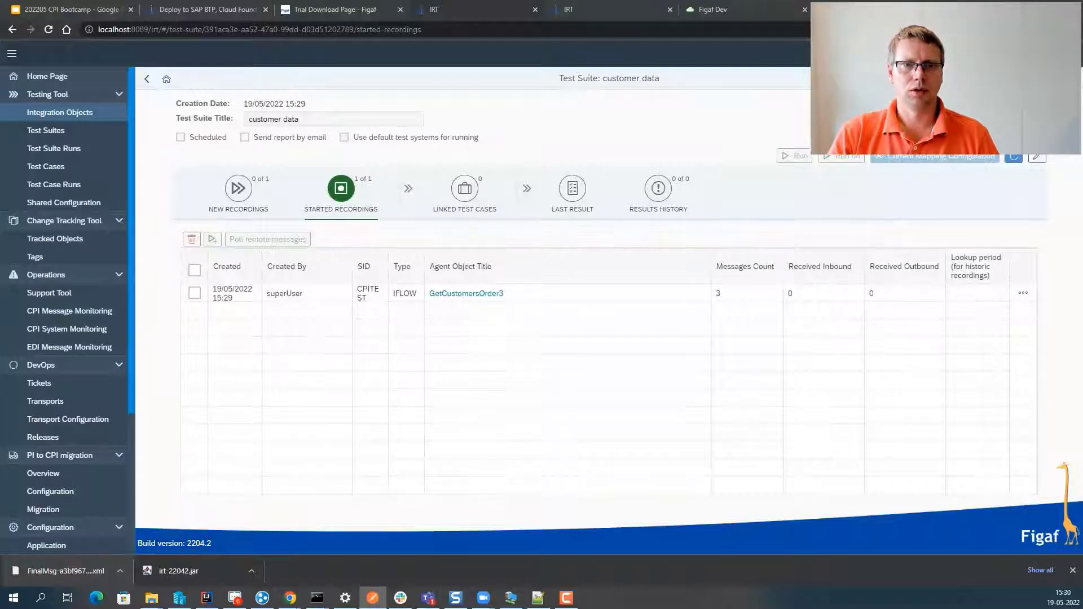
# - Poll remote messages for the recording until its request shows COMPLETED
pyautogui.click(194, 293)
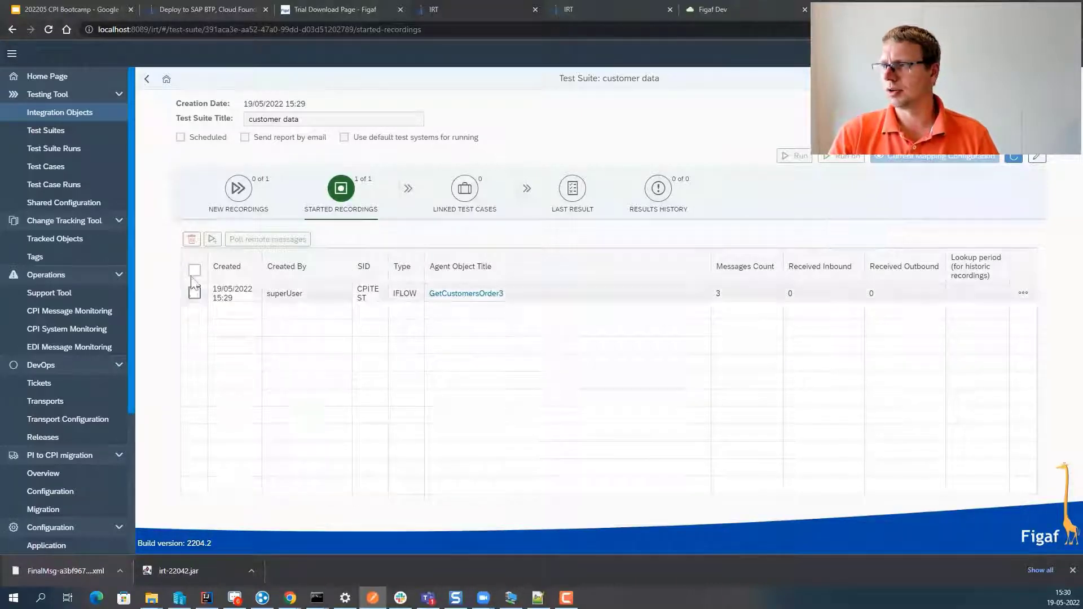
pyautogui.click(212, 239)
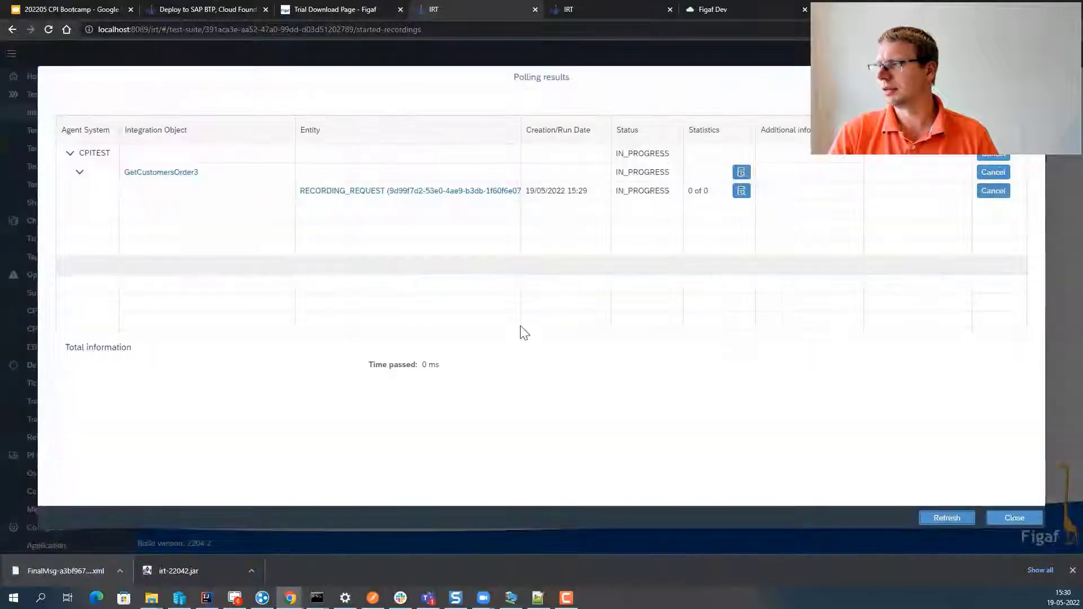
pyautogui.click(947, 518)
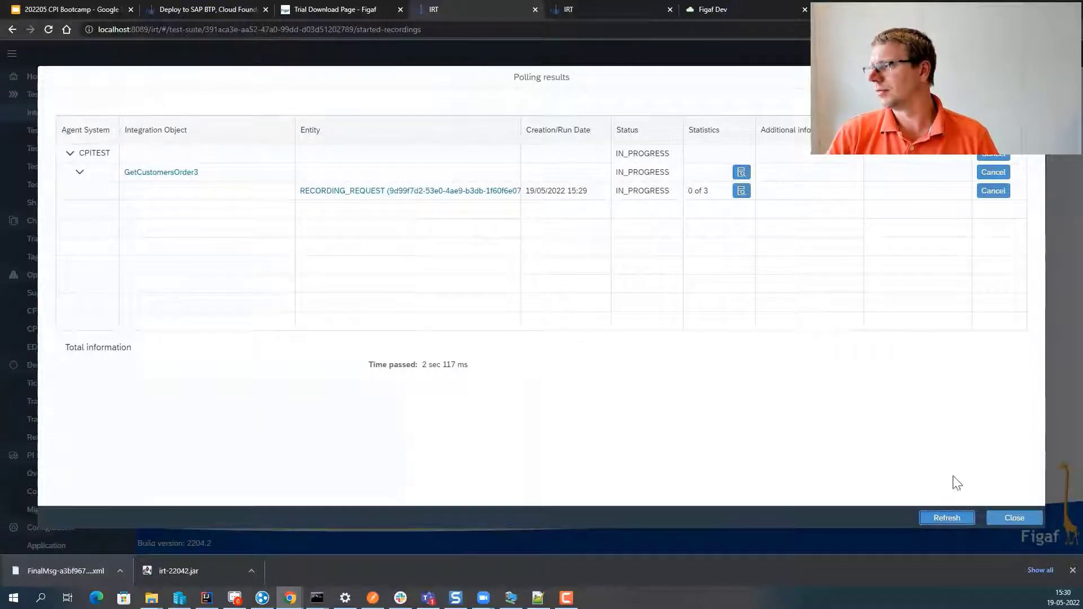
pyautogui.click(959, 519)
pyautogui.click(955, 519)
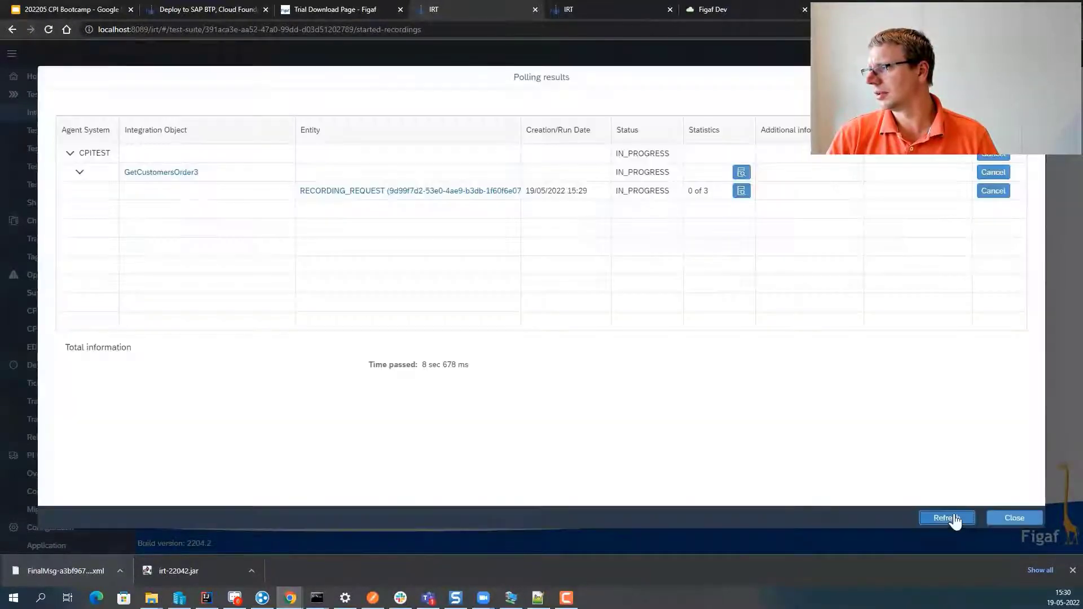
pyautogui.click(958, 518)
pyautogui.click(942, 518)
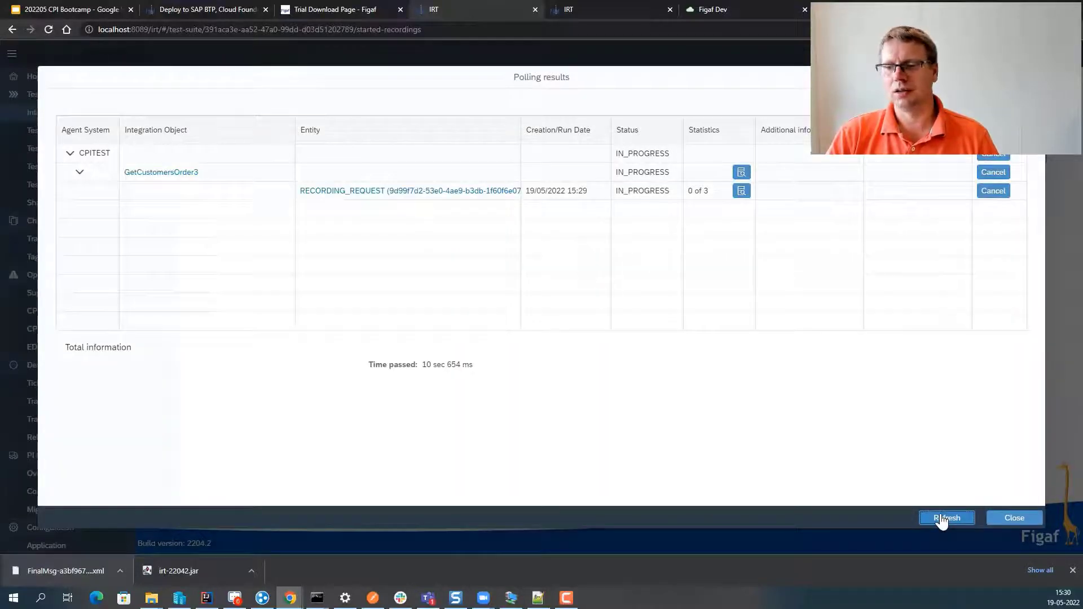
pyautogui.click(941, 518)
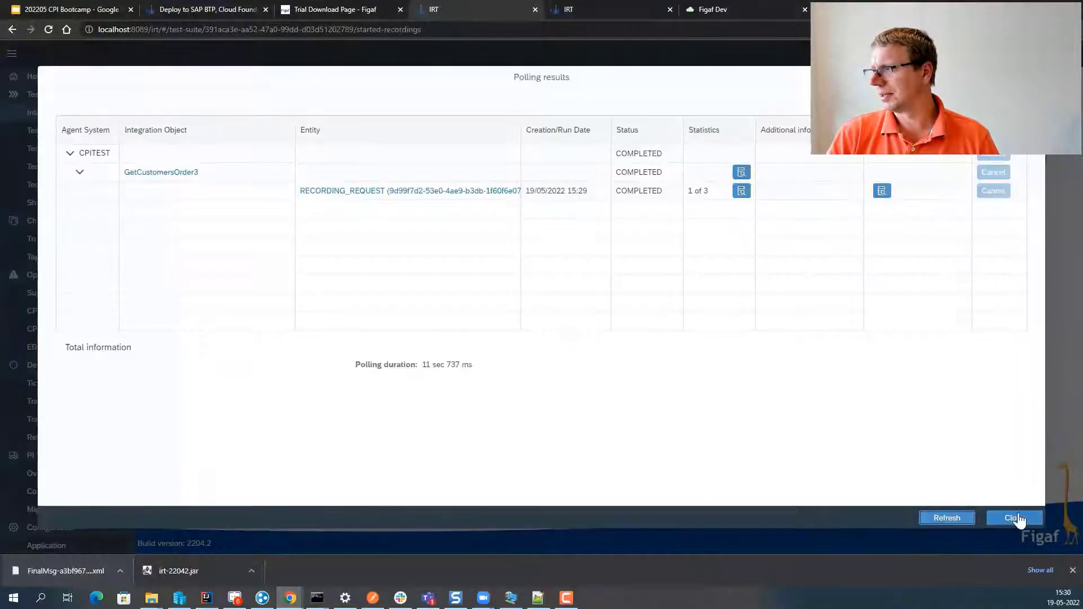
pyautogui.click(1015, 518)
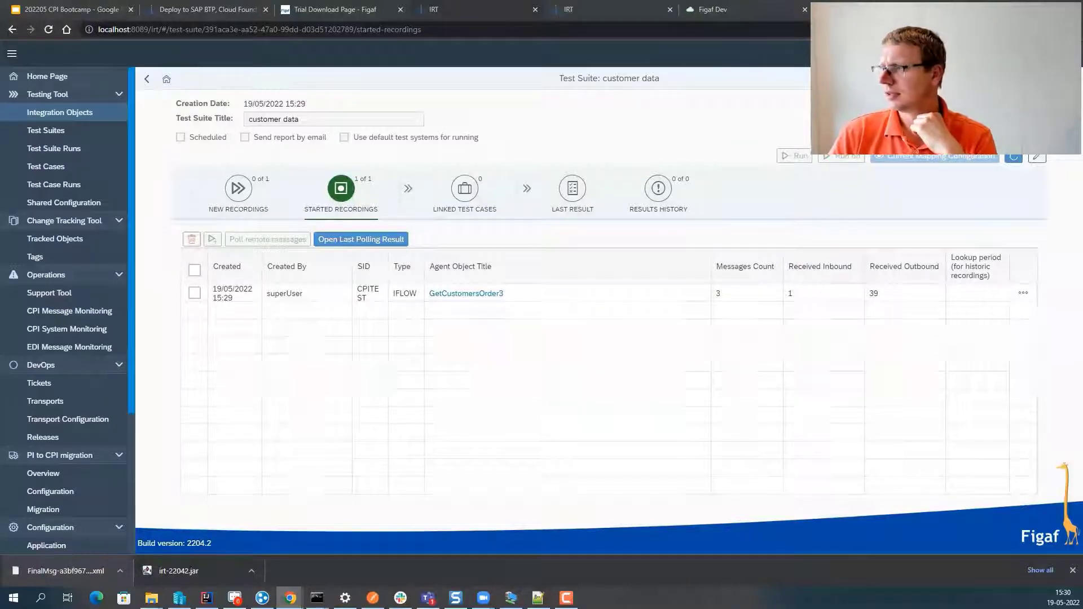
# - Create a regression test case from the GetCustomersOrder3 recording, then delete the recording
pyautogui.click(194, 294)
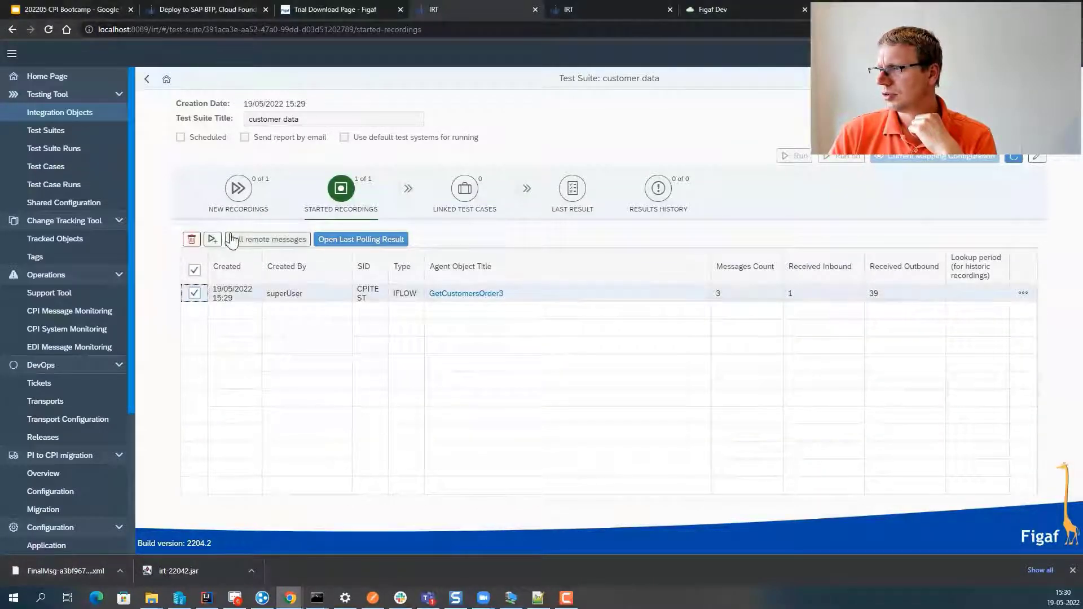
pyautogui.click(212, 239)
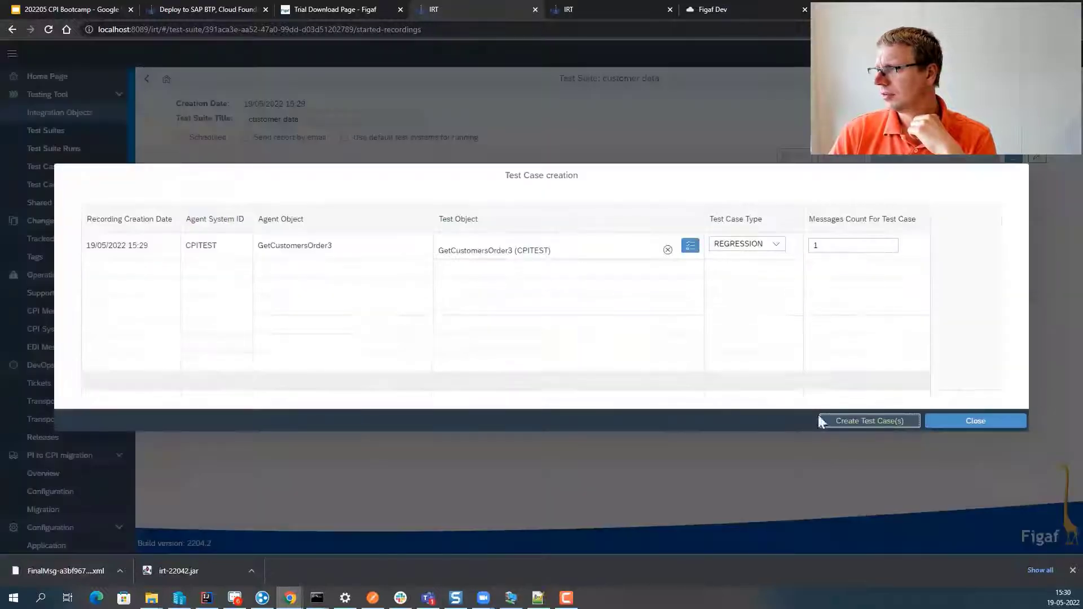
pyautogui.click(831, 422)
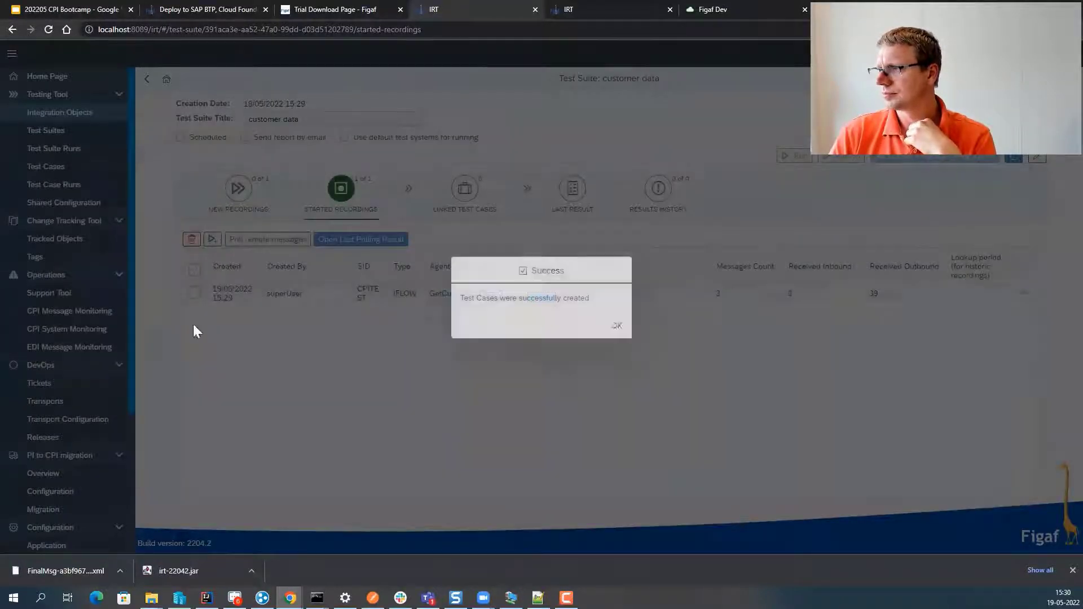
pyautogui.click(615, 323)
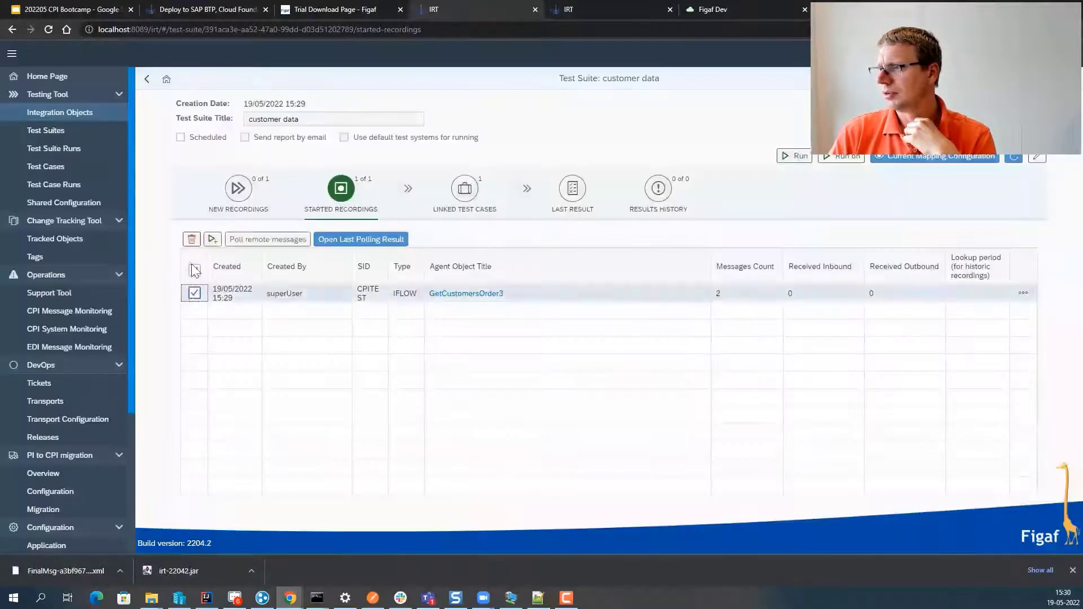
pyautogui.click(194, 294)
pyautogui.click(191, 239)
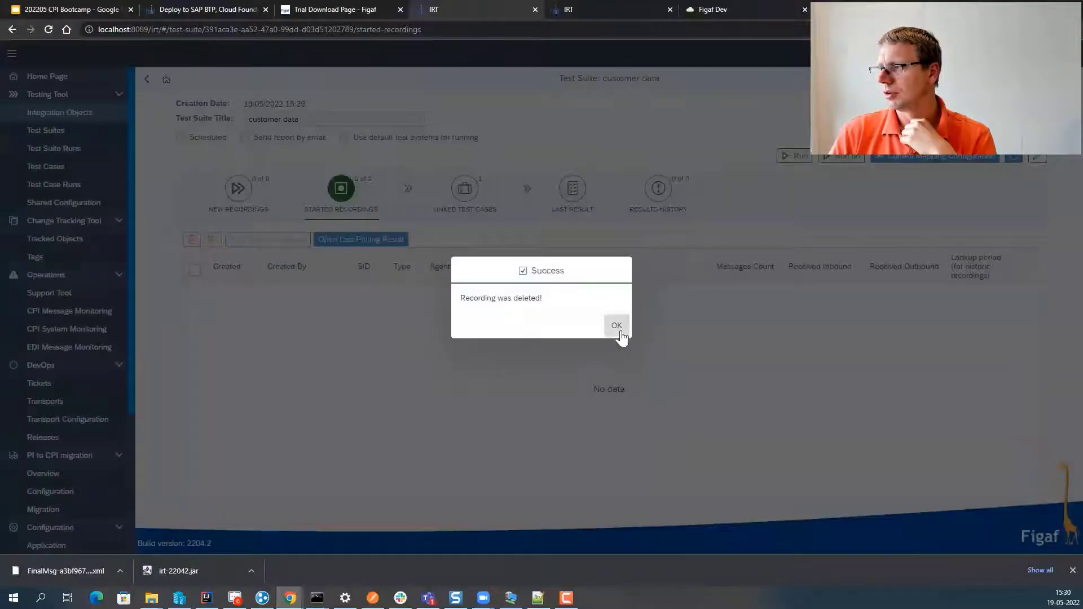
pyautogui.click(617, 326)
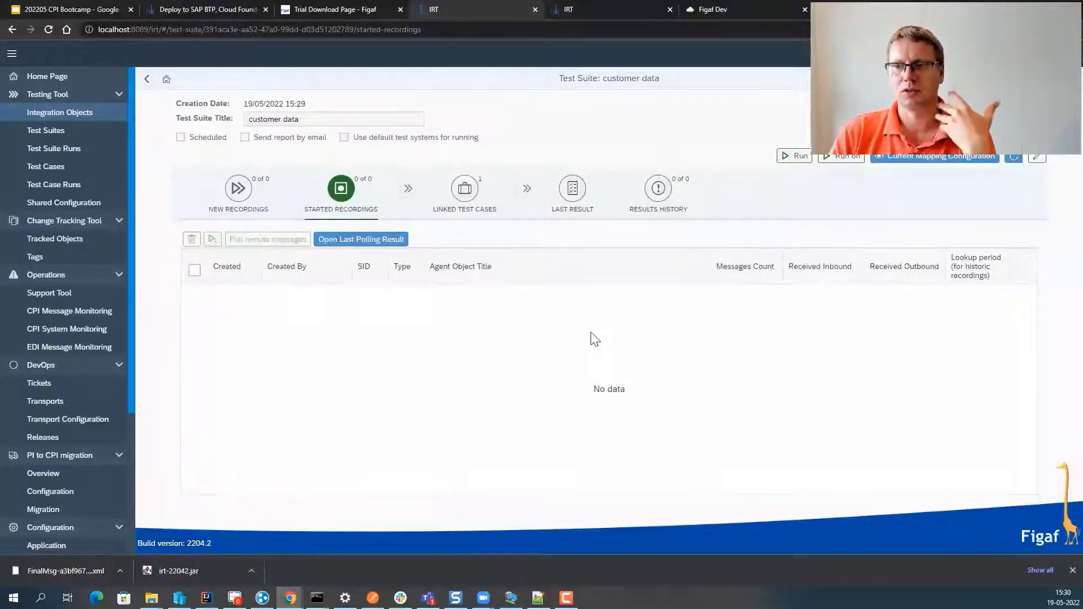
# - Open the GetCustomersOrder3 test case from the suite's Linked Test Cases
pyautogui.click(465, 213)
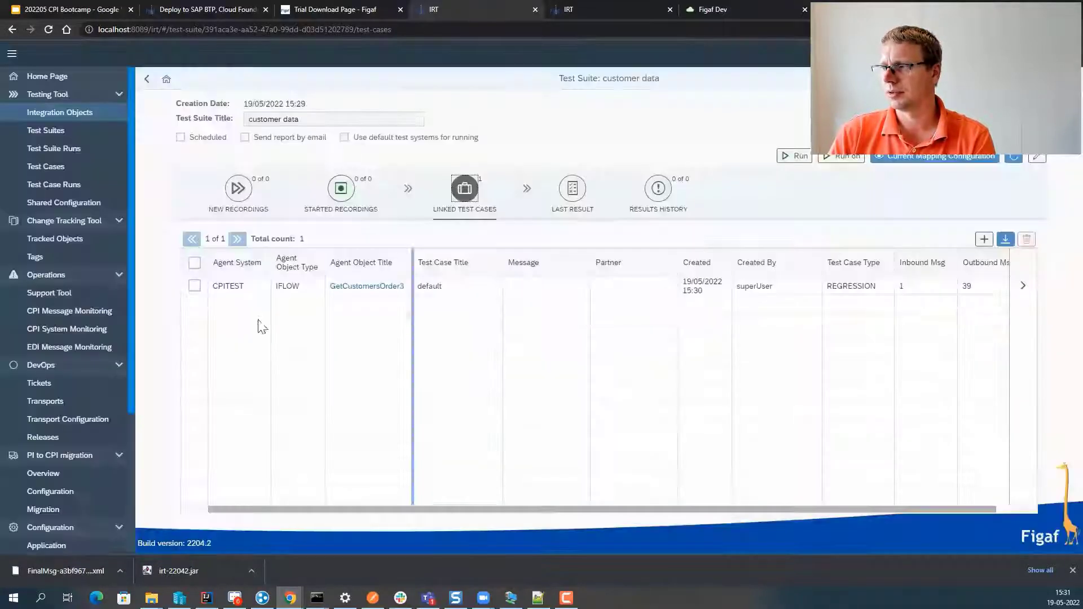
pyautogui.click(194, 286)
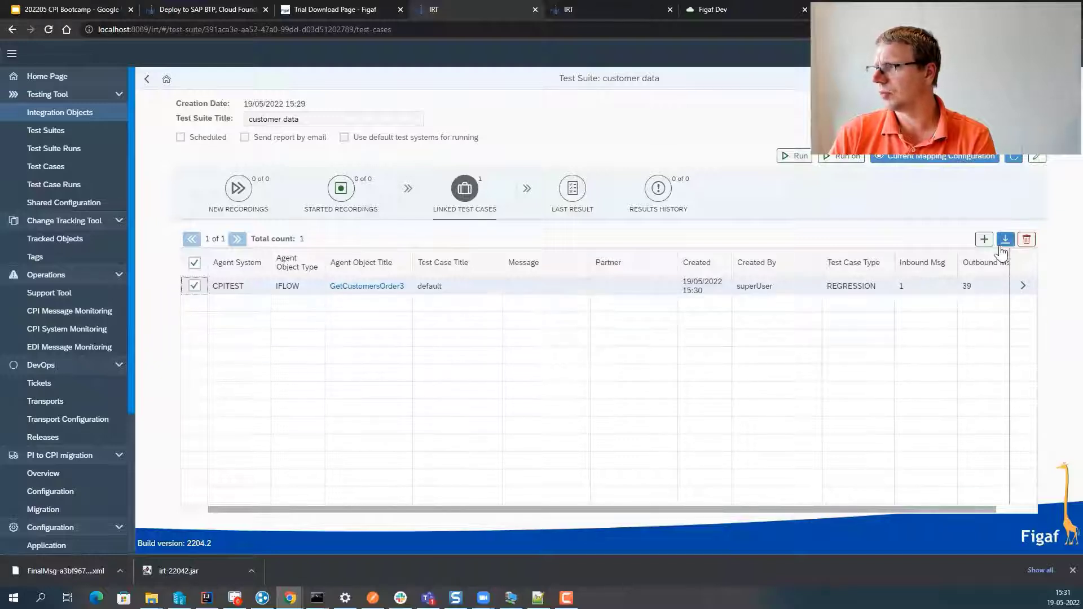
pyautogui.click(1020, 292)
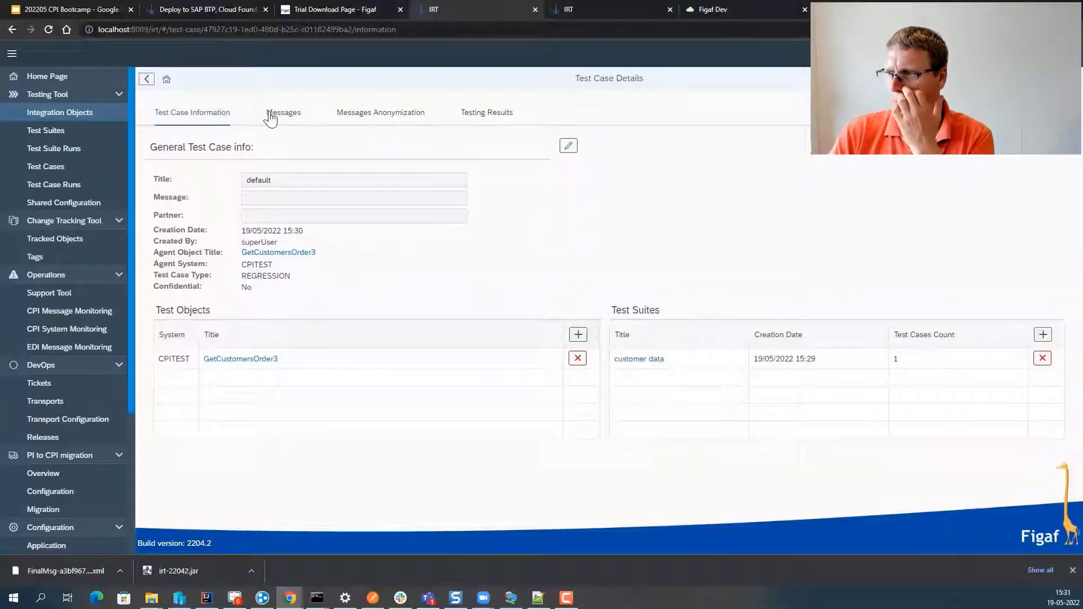
# - In one recorded message's payload, replace CustomerID TOMSP with 'Figaf Live' and save
pyautogui.click(271, 116)
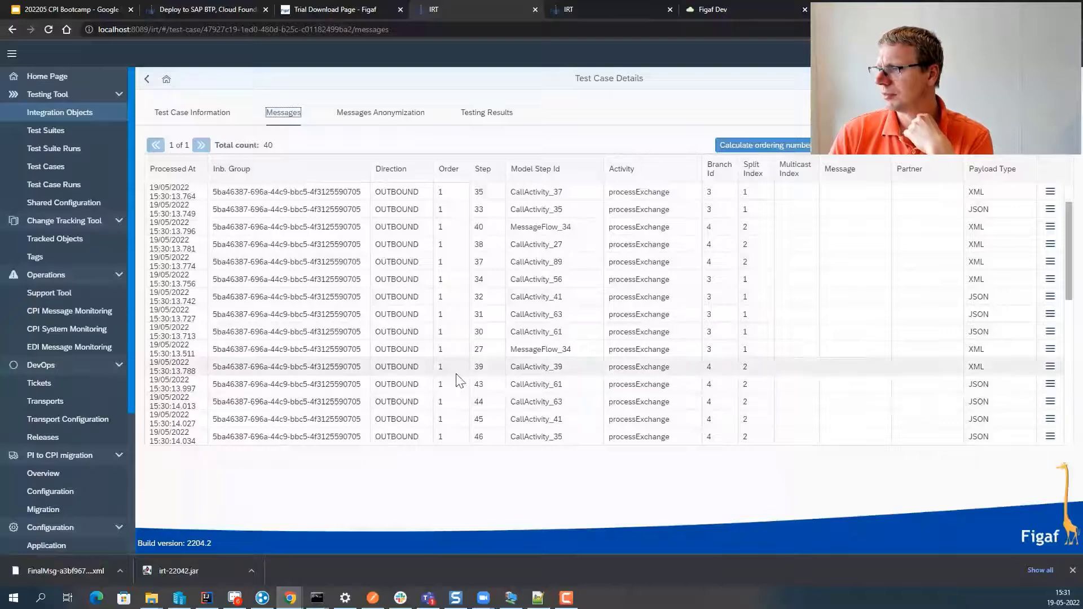
pyautogui.scroll(-5, 454, 384)
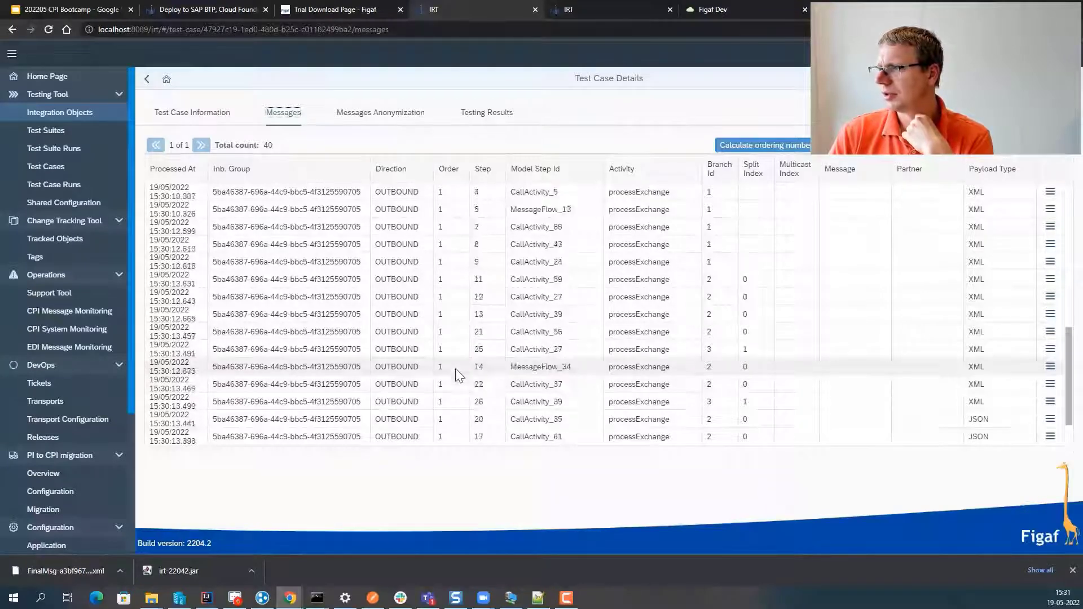
pyautogui.scroll(5, 459, 372)
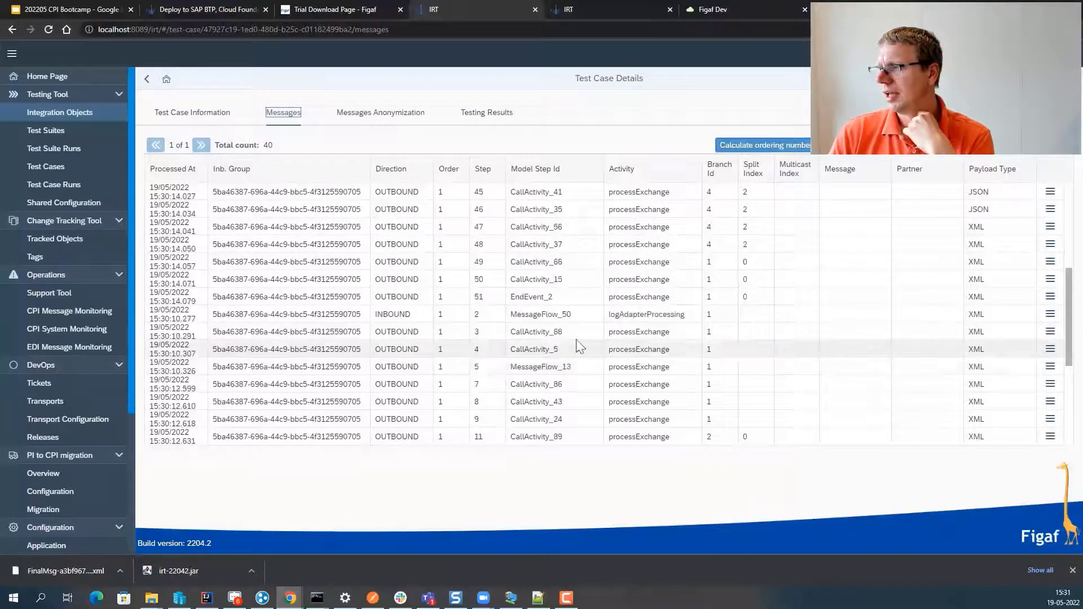
pyautogui.click(1052, 243)
pyautogui.click(935, 175)
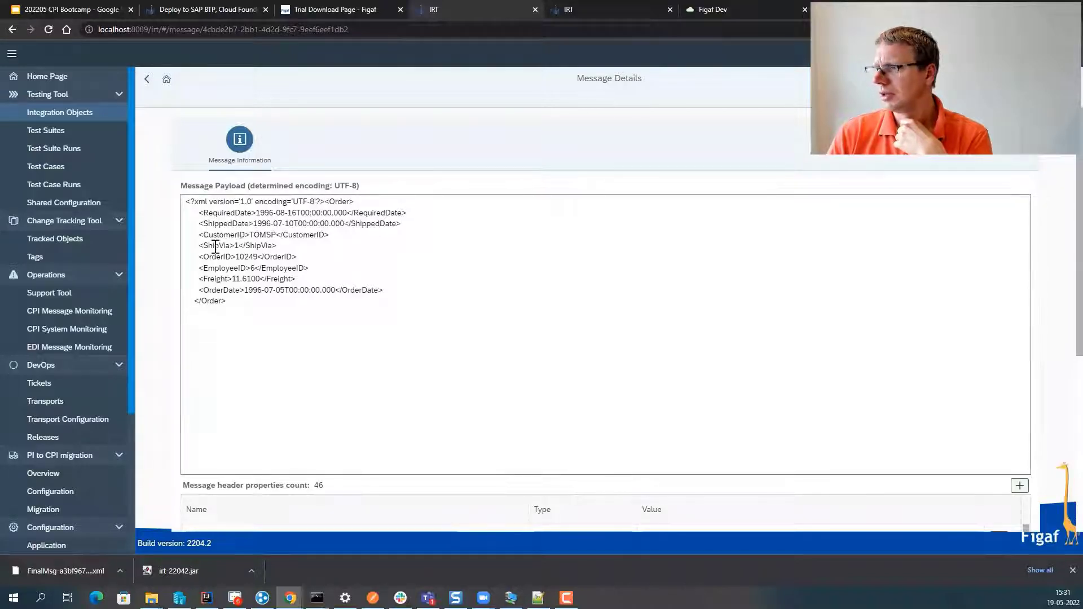
pyautogui.doubleClick(263, 234)
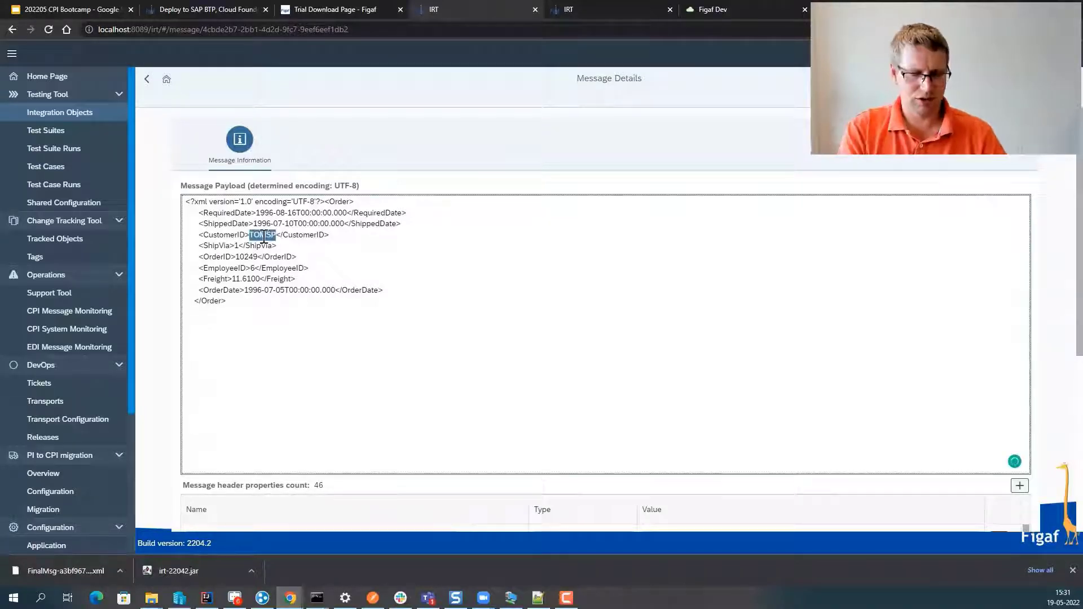
pyautogui.write('Figaf F')
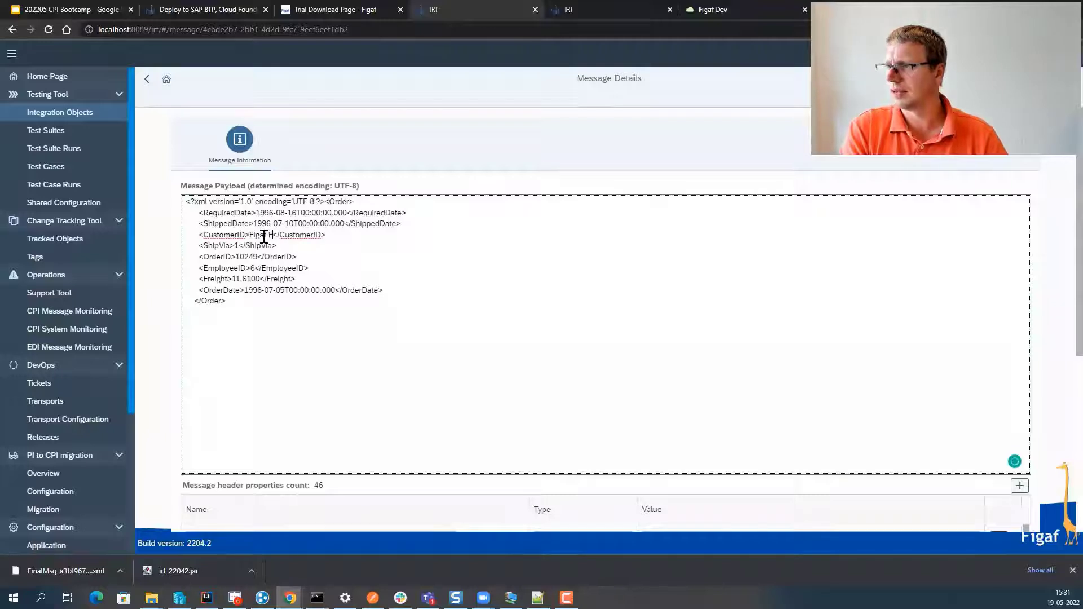
pyautogui.press('BackSpace')
pyautogui.write('Live')
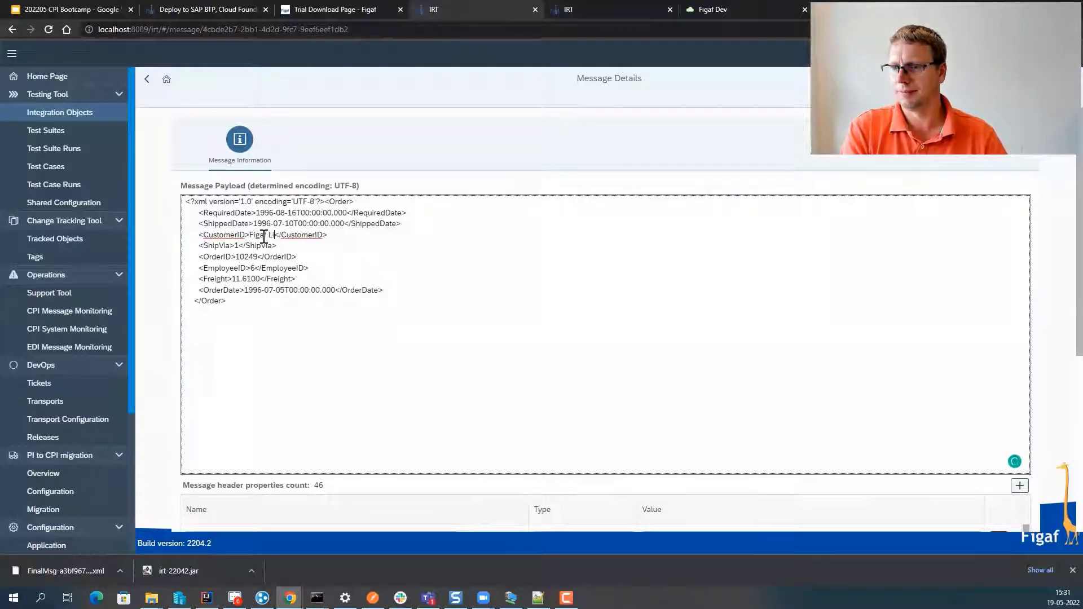
pyautogui.click(1044, 79)
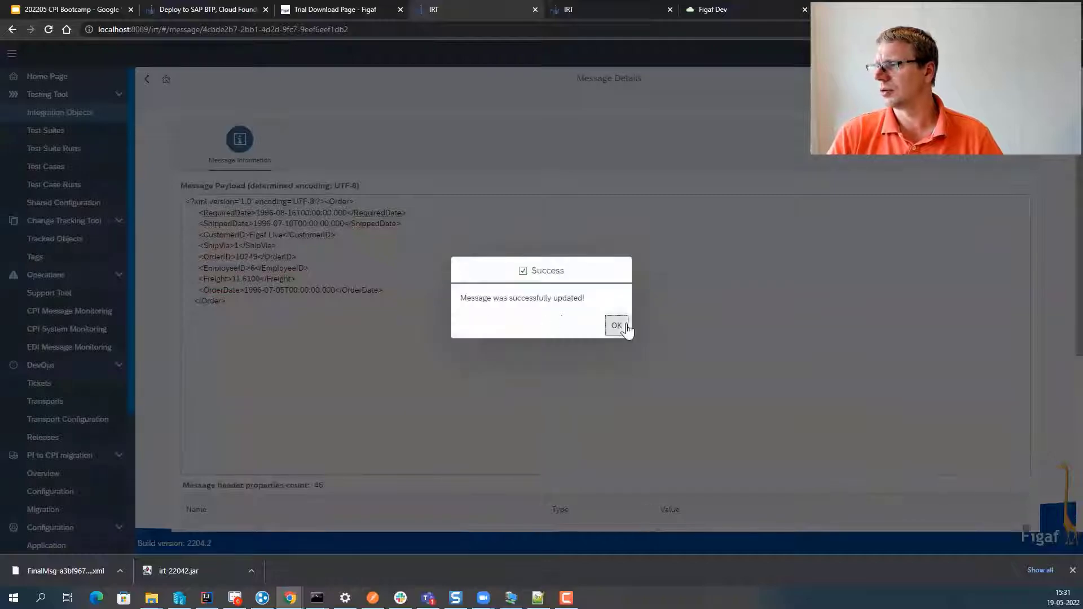
pyautogui.click(617, 323)
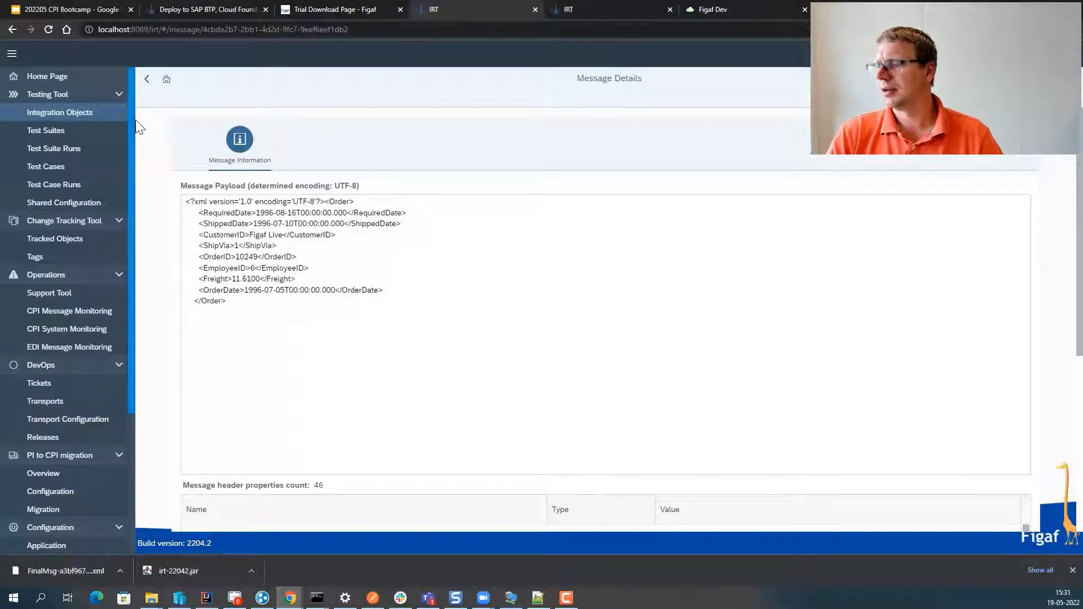
pyautogui.click(147, 79)
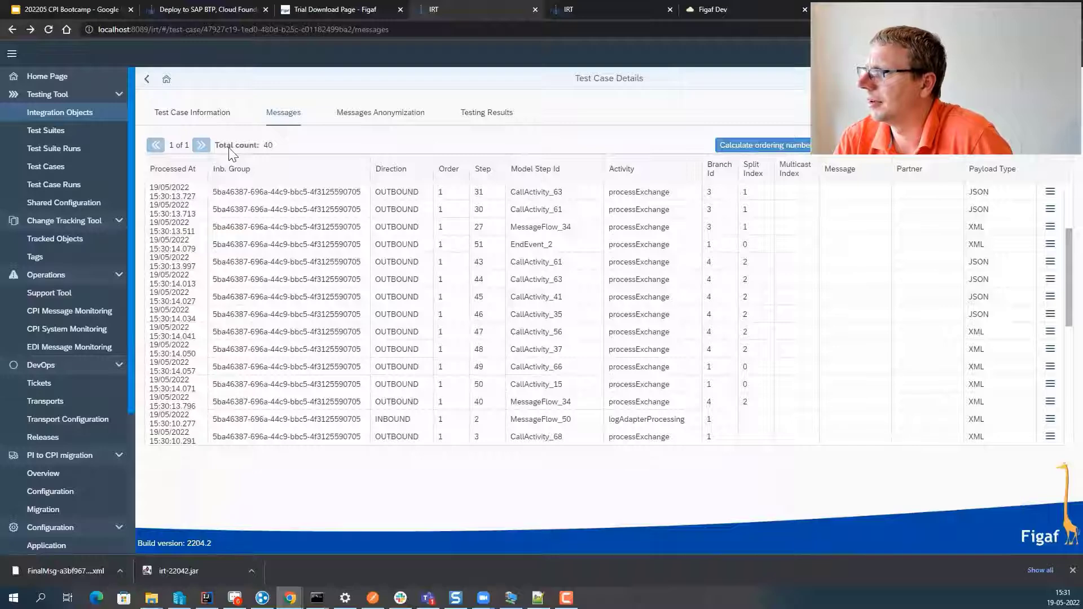
# - Inspect a message group's original and anonymized messages under Messages Anonymization
pyautogui.click(381, 113)
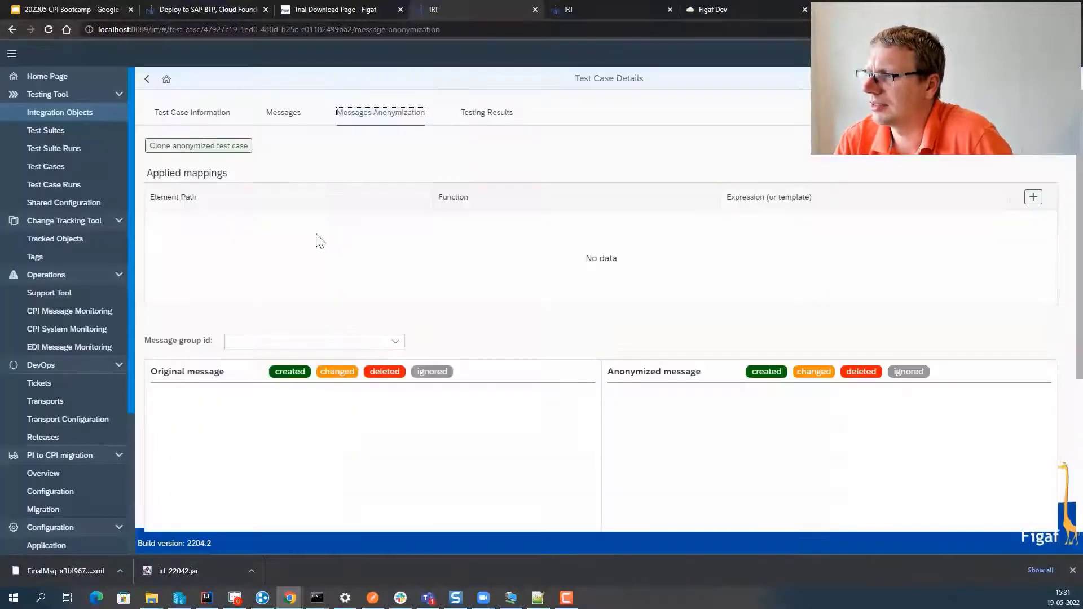
pyautogui.click(354, 341)
pyautogui.click(287, 357)
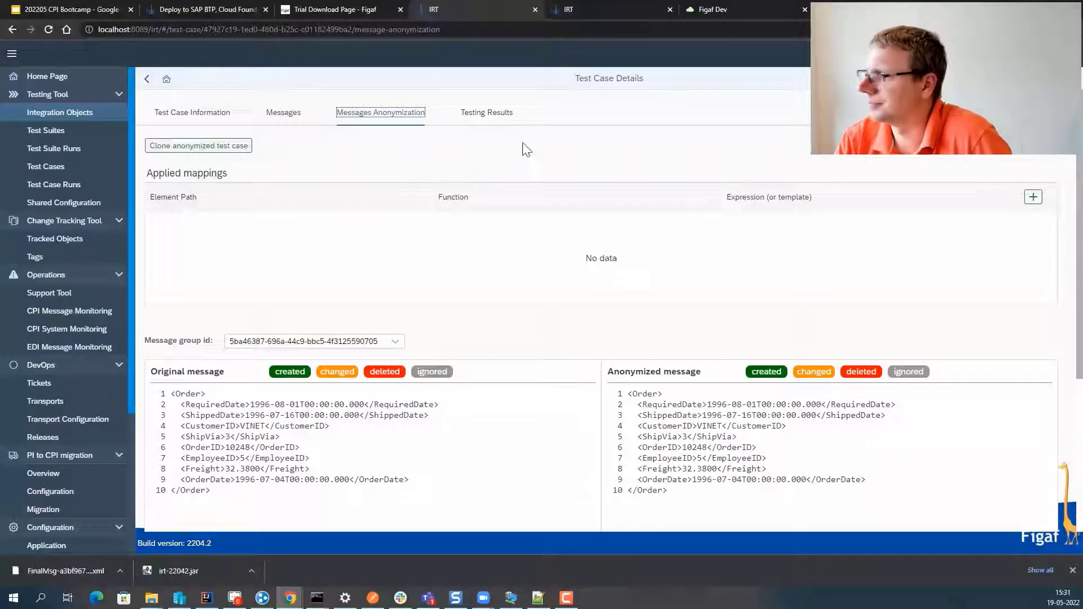
# - Run the test case from Testing Results and view the resulting run's results
pyautogui.click(496, 121)
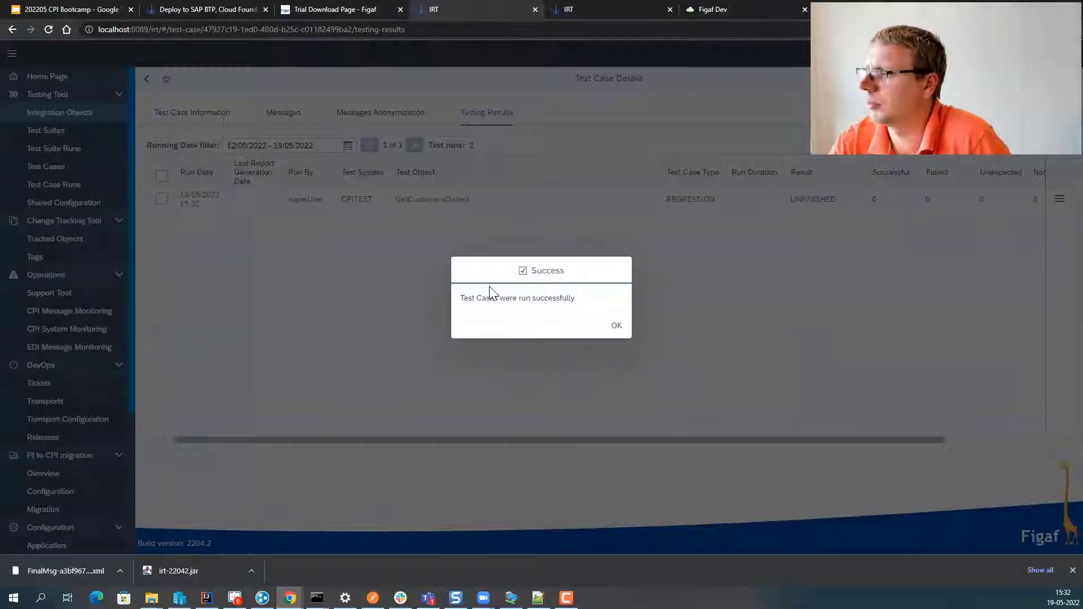
pyautogui.click(616, 329)
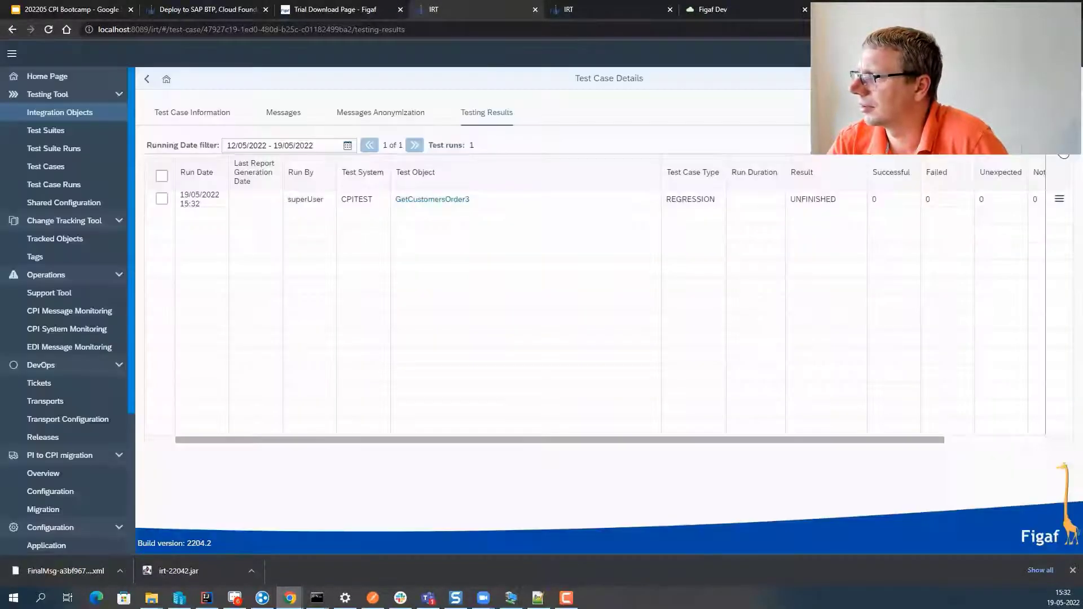
pyautogui.click(1060, 199)
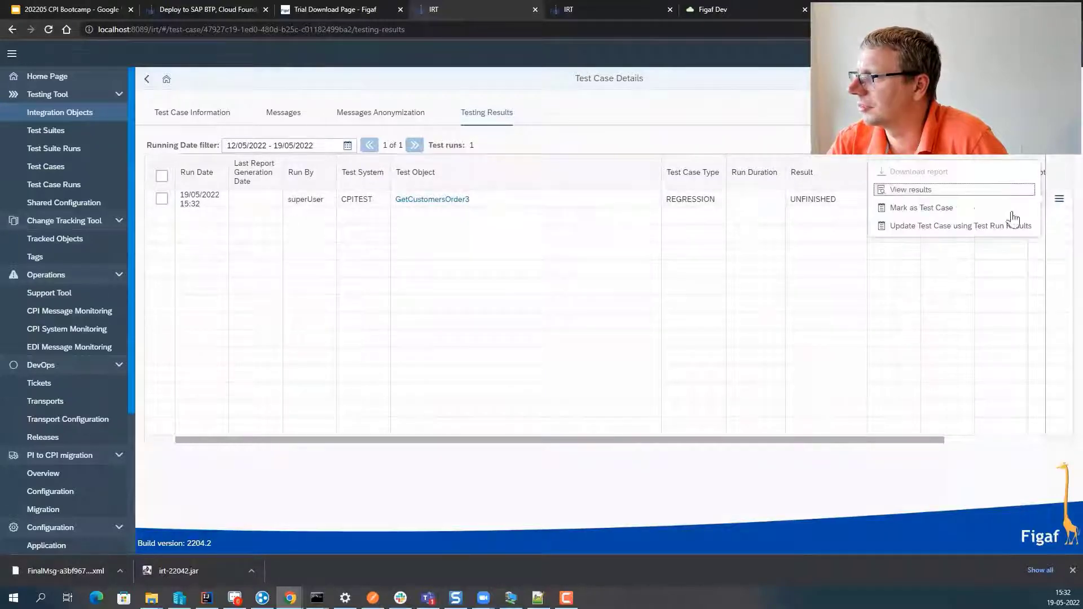
pyautogui.click(970, 197)
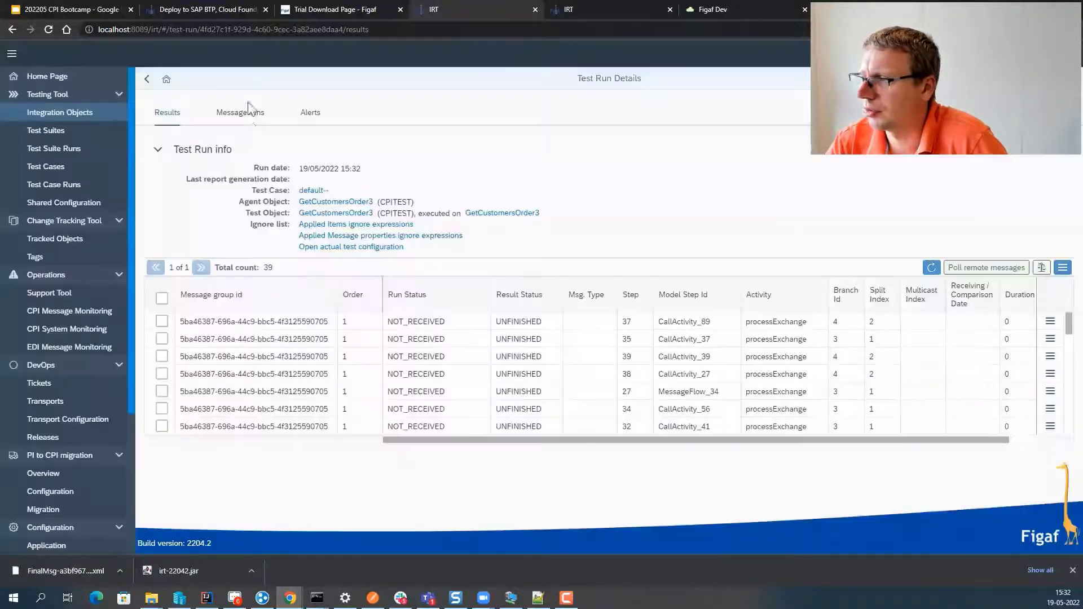
# - Sort the 39 test run results by Step in descending order
pyautogui.click(243, 114)
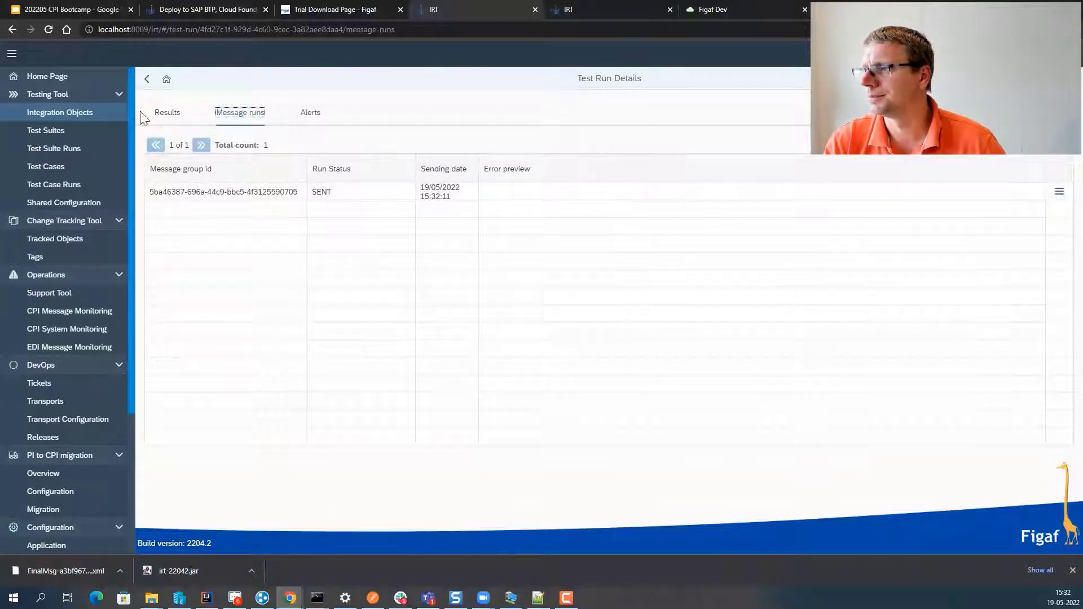
pyautogui.click(167, 112)
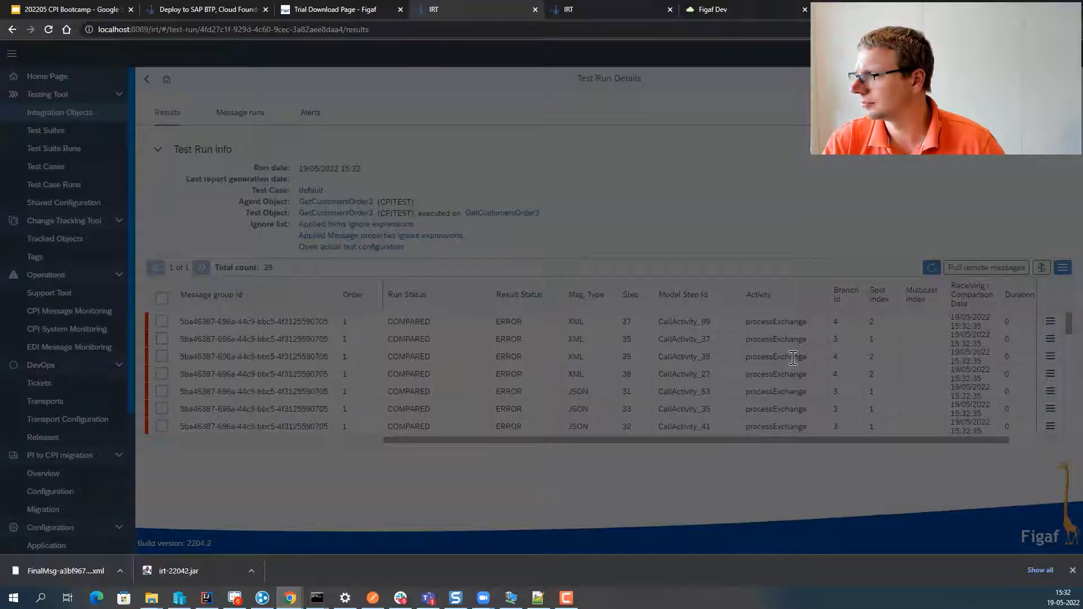
pyautogui.scroll(-3, 792, 356)
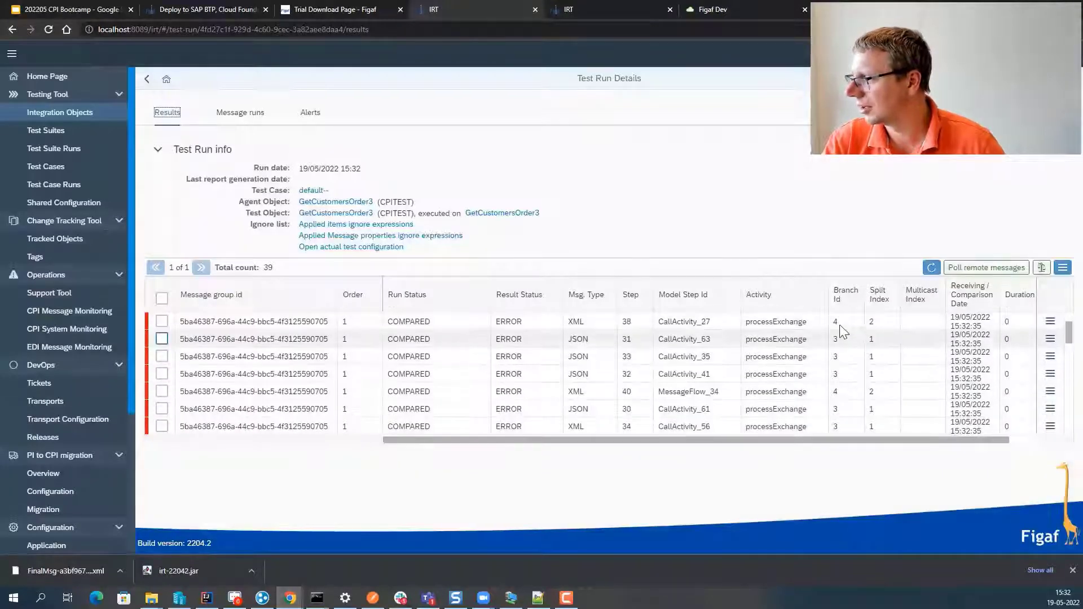
pyautogui.click(630, 294)
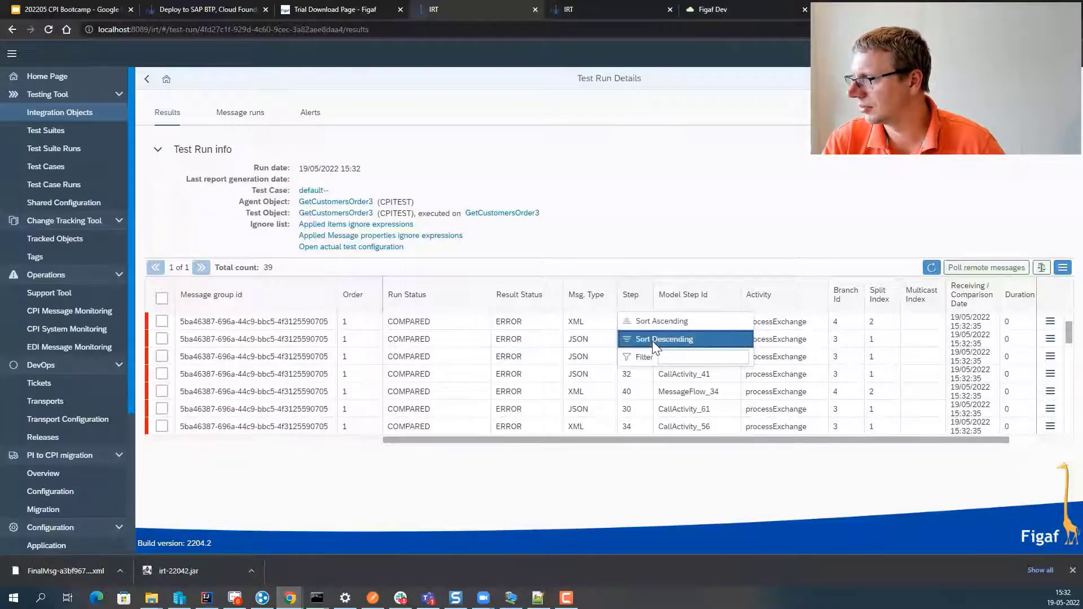
pyautogui.click(652, 339)
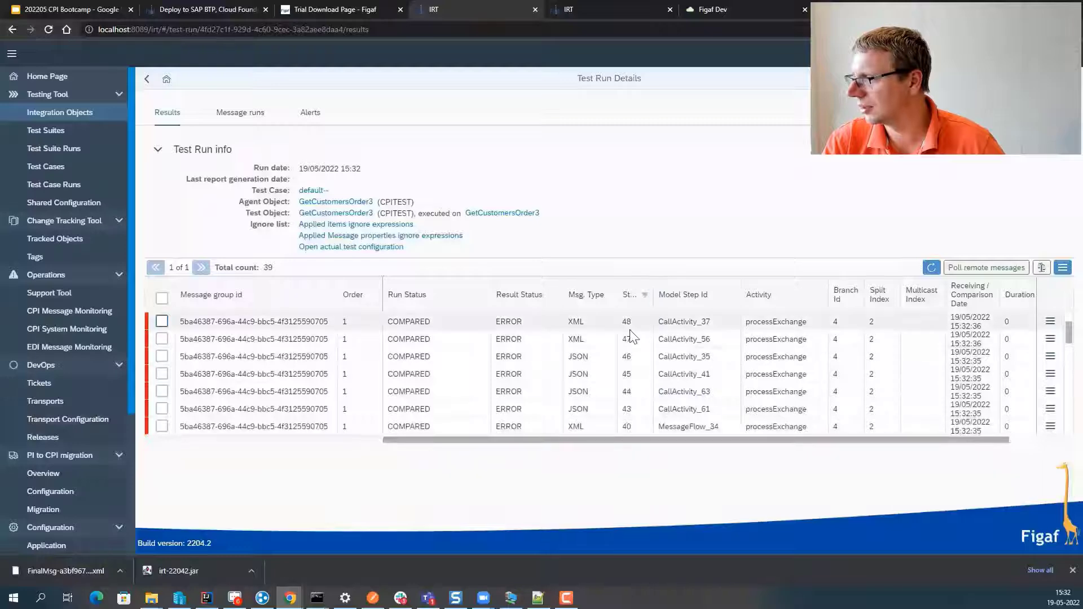
pyautogui.scroll(3, 987, 339)
pyautogui.click(1050, 321)
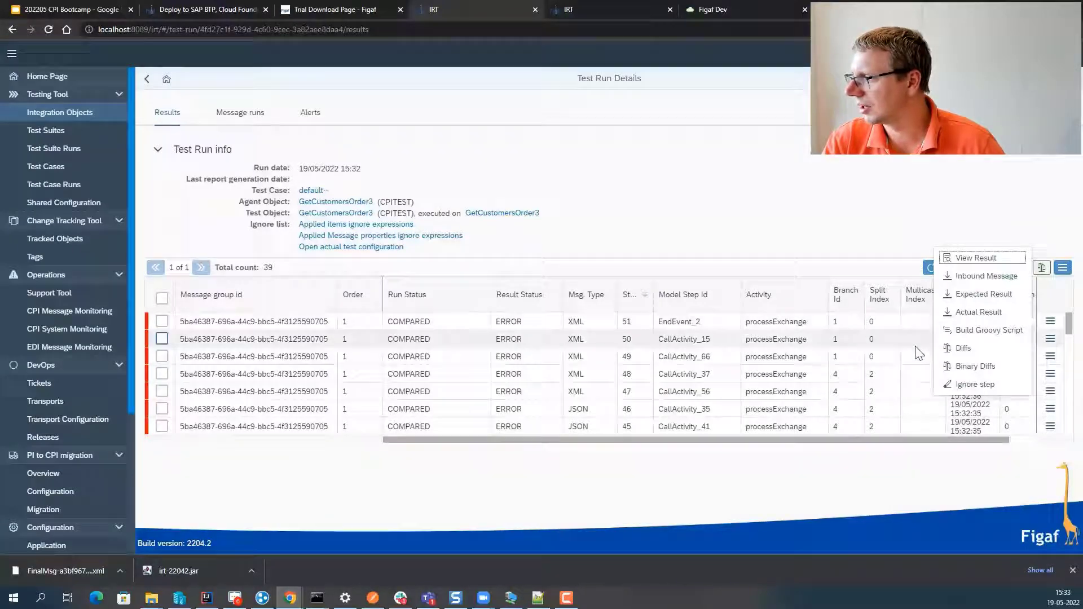
# - From a result's Diffs, add the Expires and SAP_RunId properties to the ignore list
pyautogui.click(959, 352)
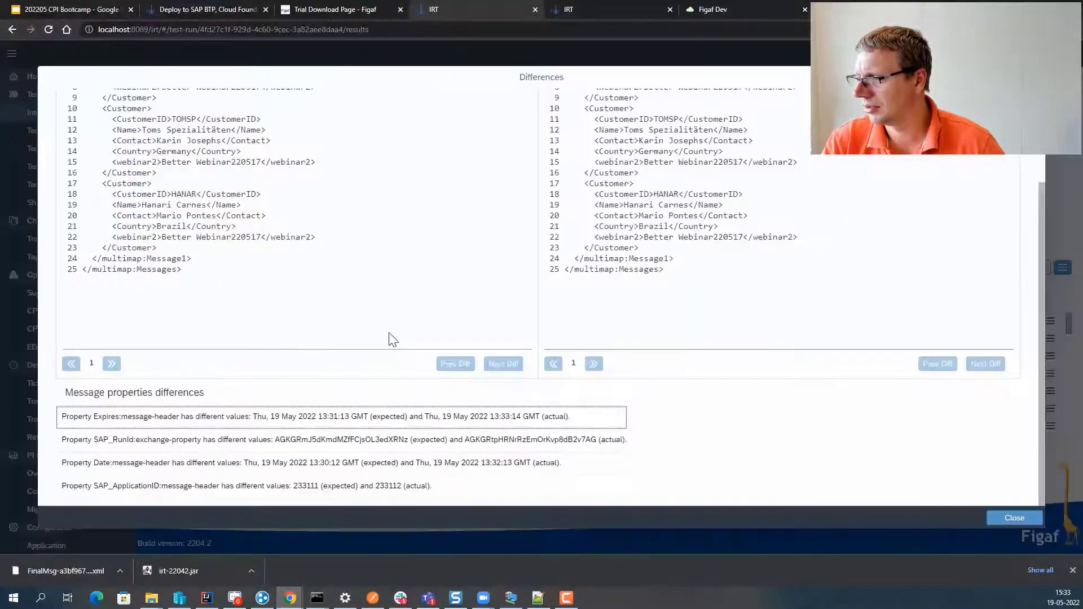
pyautogui.click(198, 416)
pyautogui.click(602, 326)
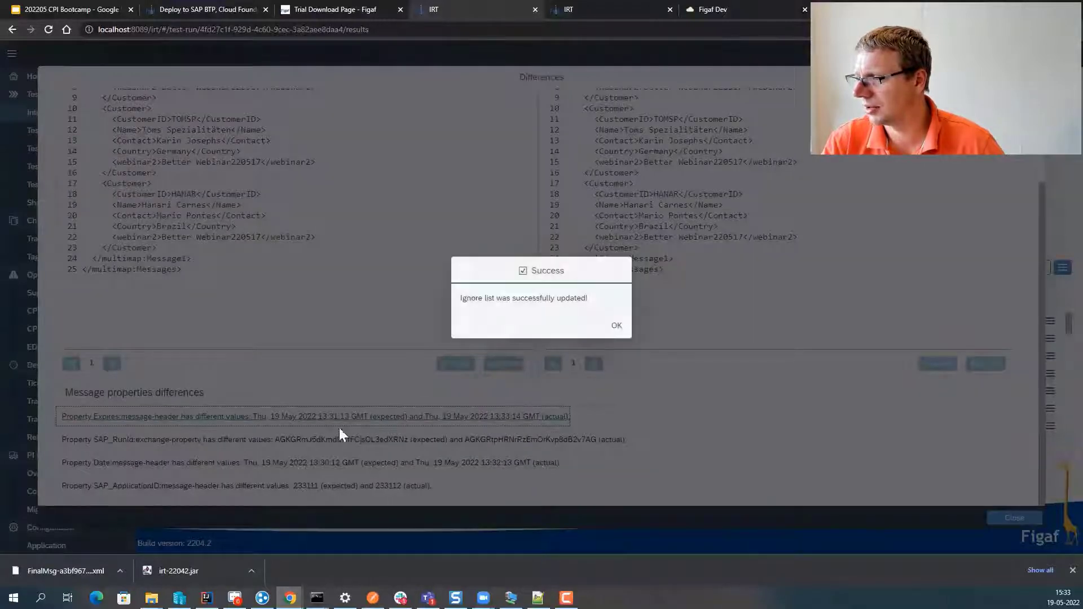
pyautogui.click(616, 325)
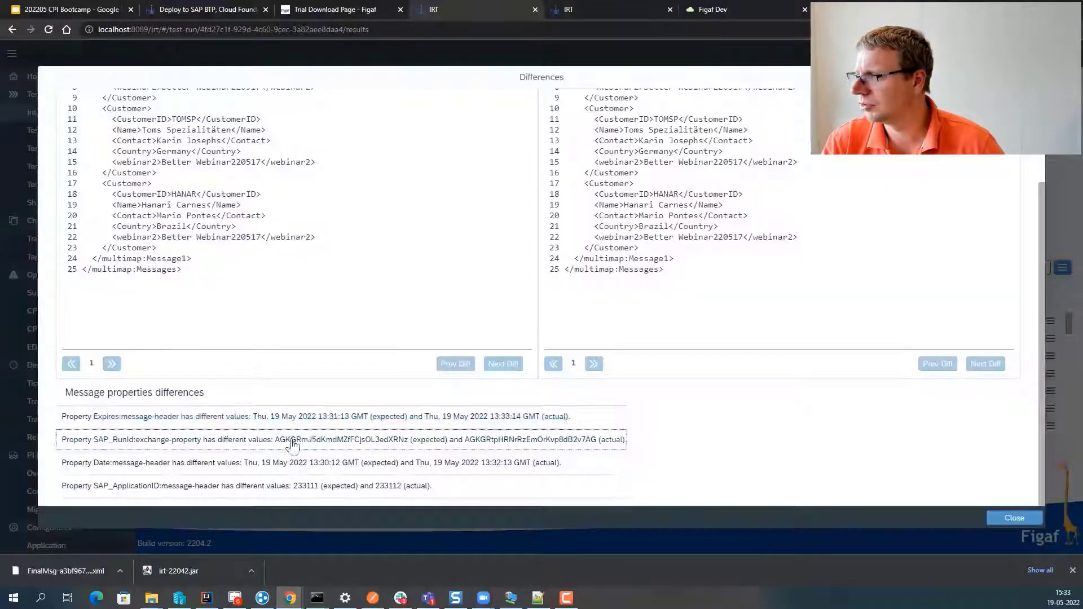
pyautogui.click(293, 445)
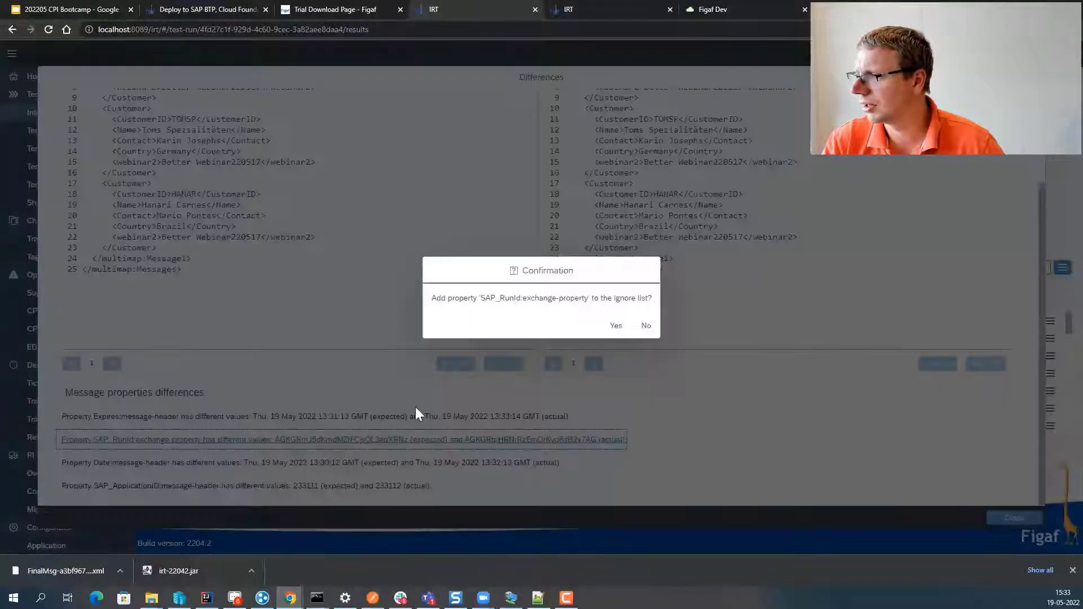
pyautogui.click(619, 329)
pyautogui.click(612, 327)
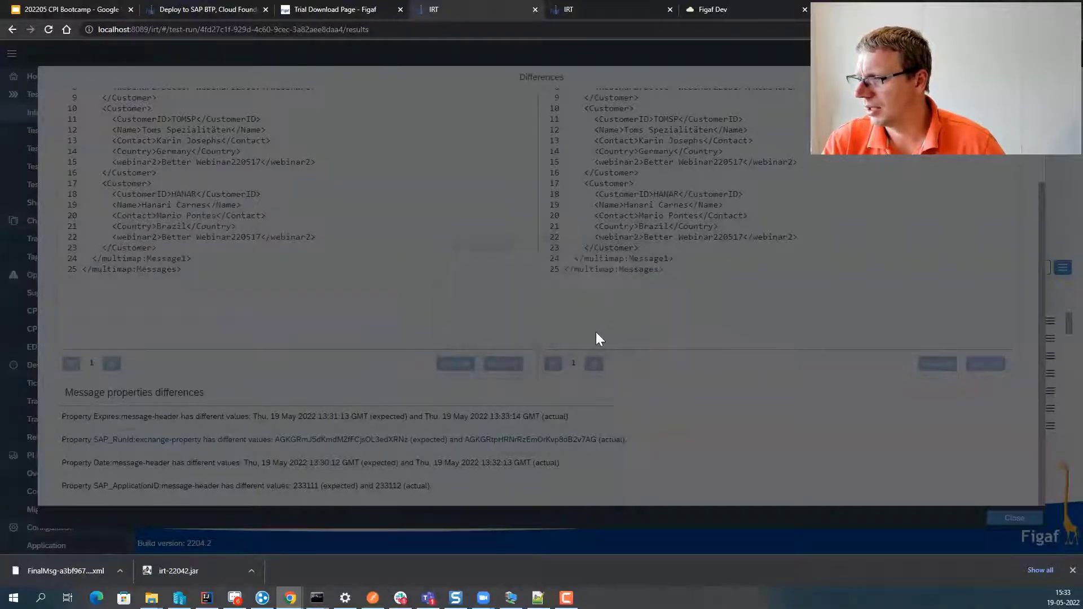
# - Add the Date and SAP_ApplicationID properties to the ignore list as well
pyautogui.click(322, 467)
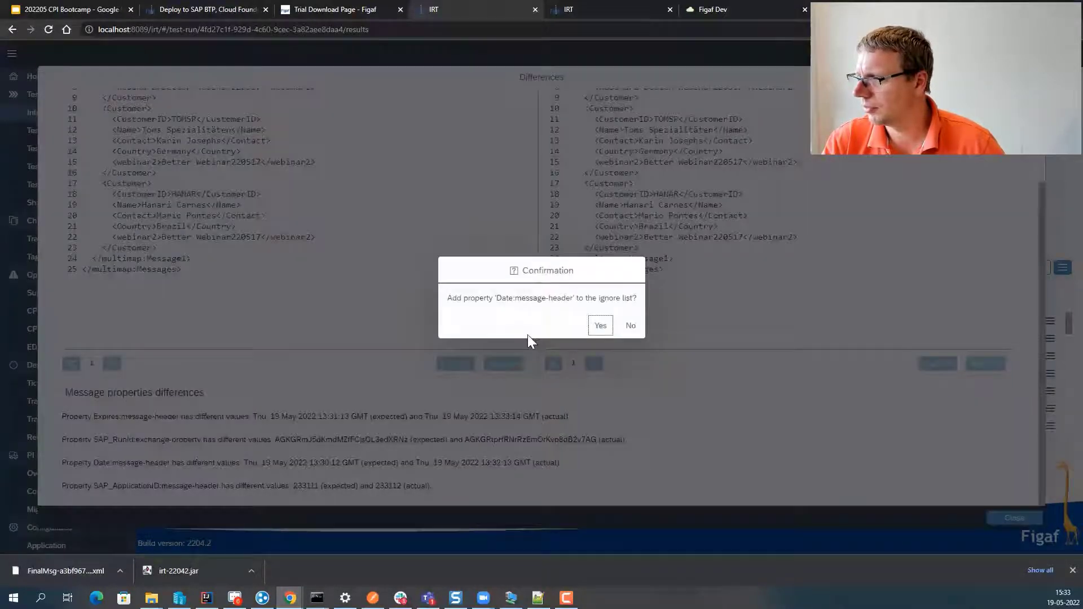
pyautogui.click(598, 325)
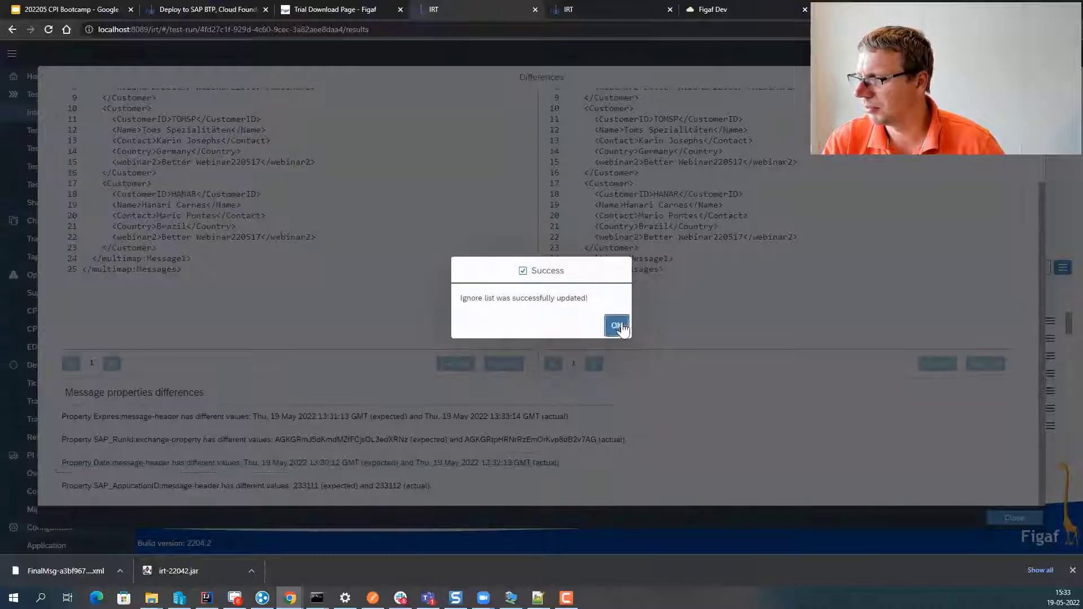
pyautogui.click(617, 325)
pyautogui.click(278, 484)
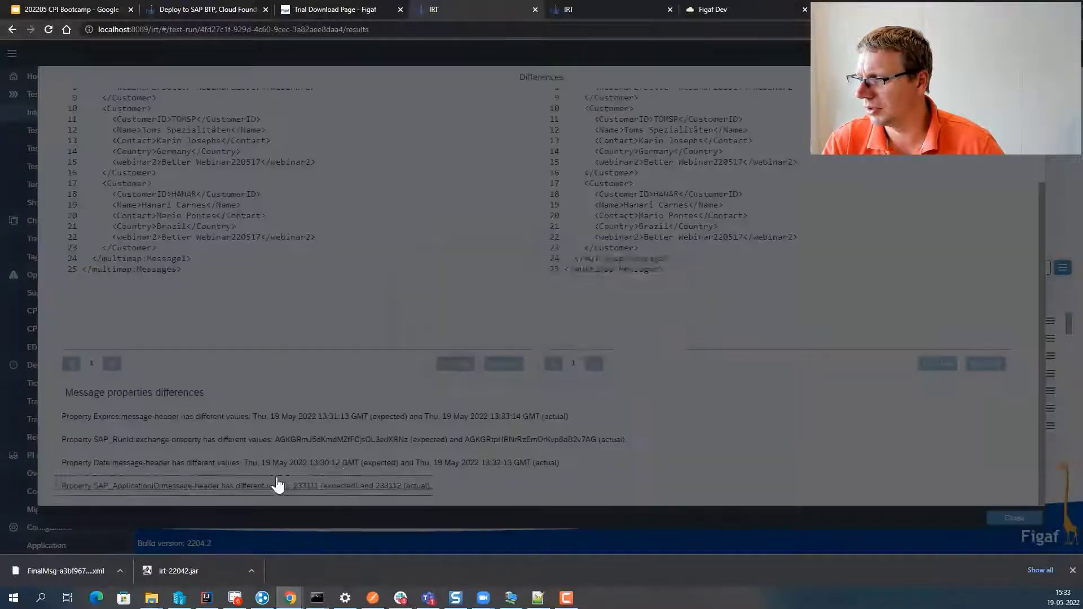
pyautogui.click(624, 332)
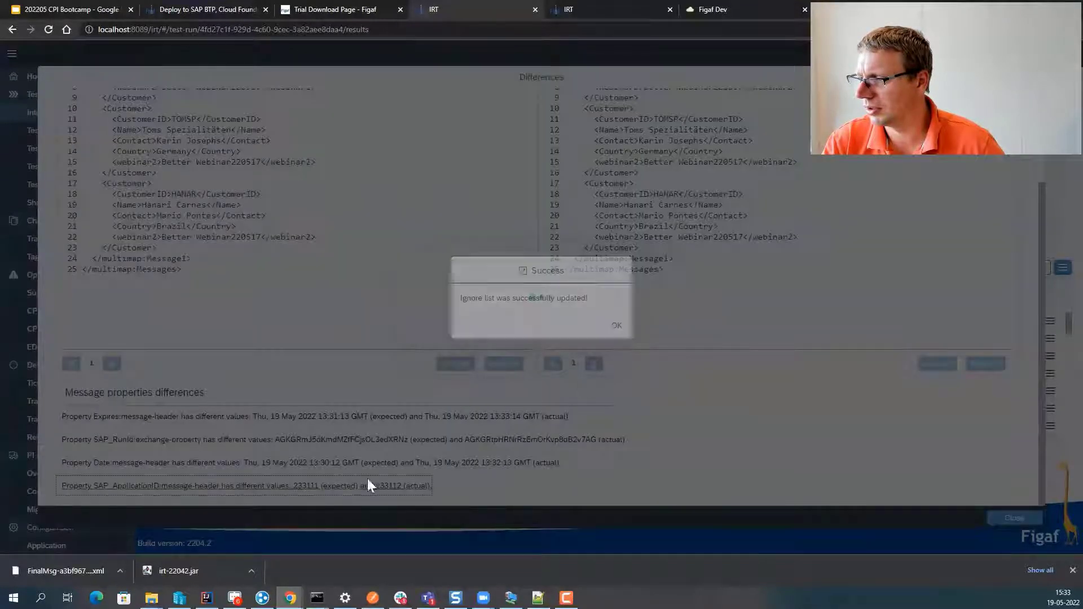
pyautogui.click(616, 328)
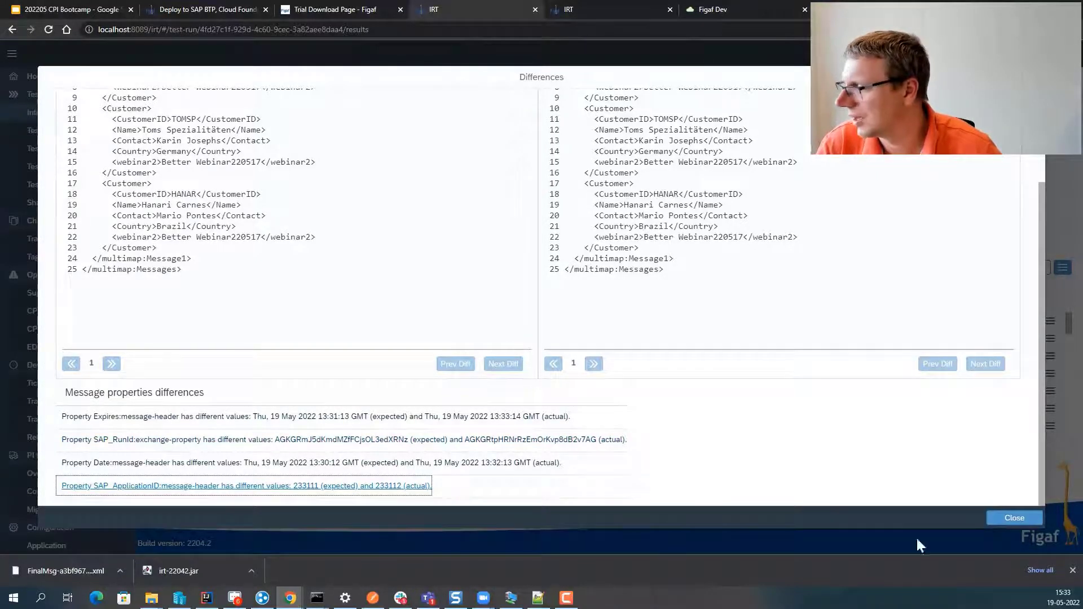
# - Recompare the test run results, skipping only the successful ones
pyautogui.click(1013, 522)
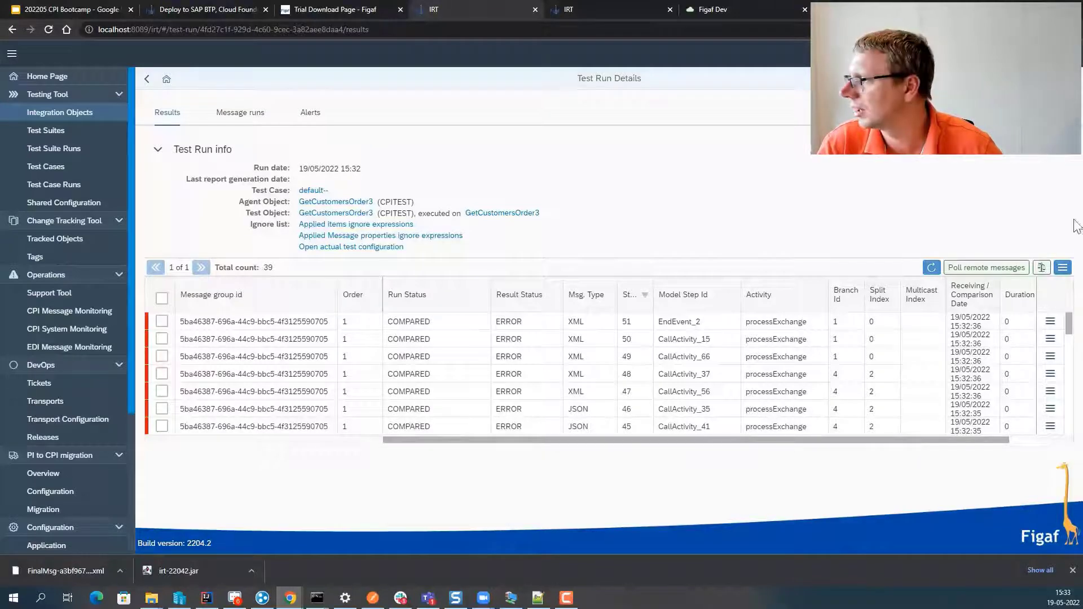
pyautogui.click(1038, 265)
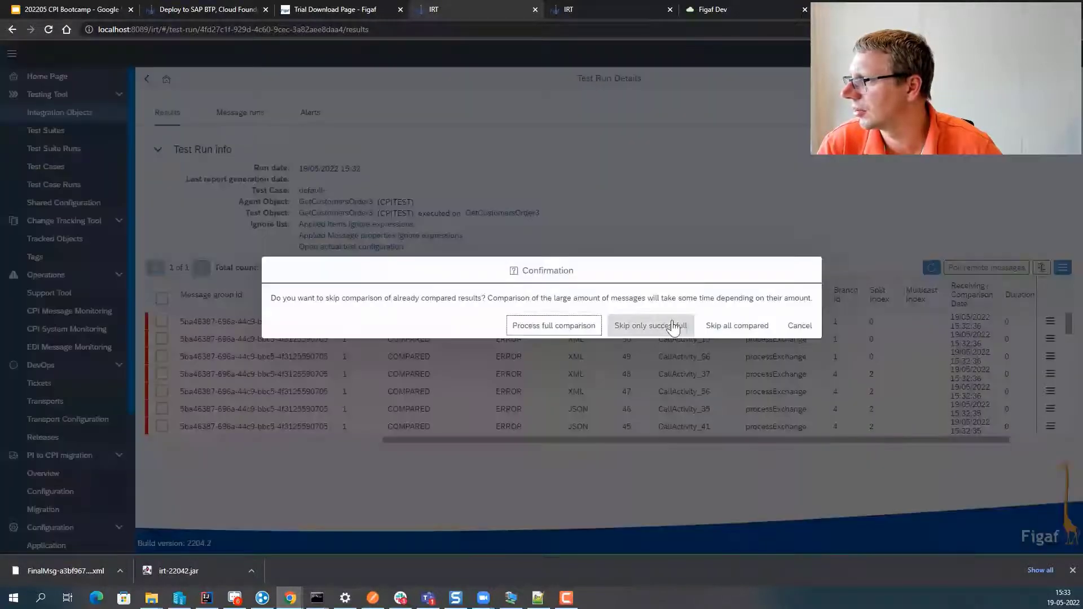
pyautogui.click(597, 325)
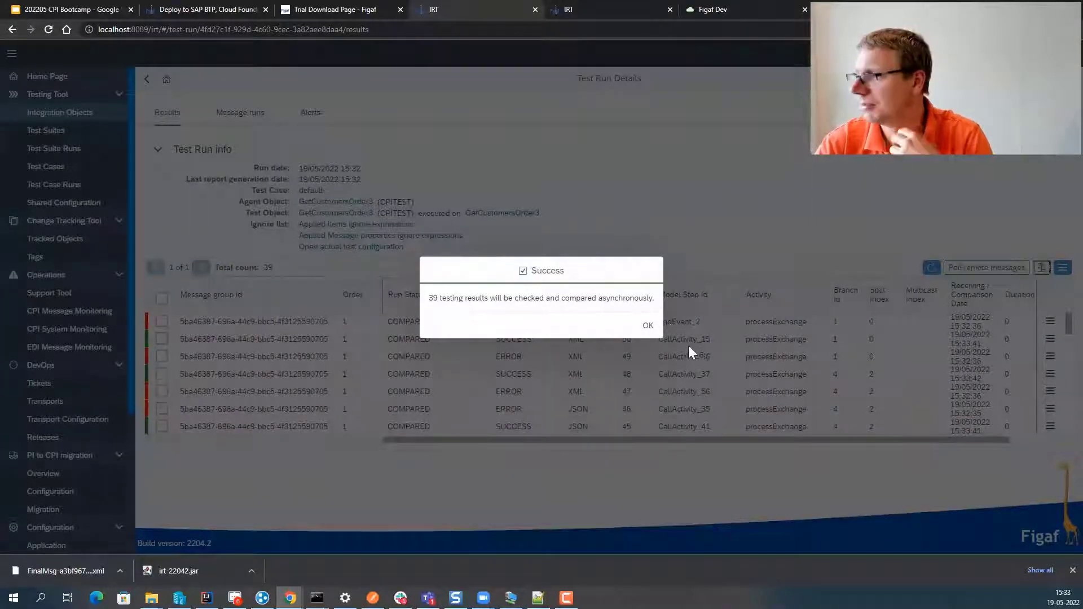
# - Acknowledge the recheck of 39 results and review the actual test configuration
pyautogui.click(648, 326)
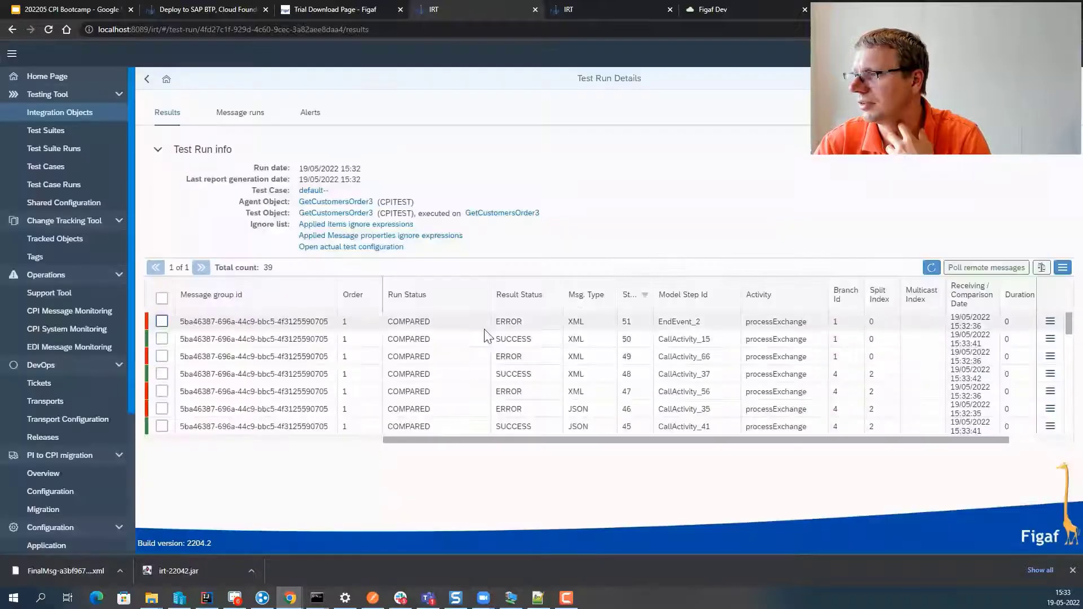
pyautogui.click(349, 247)
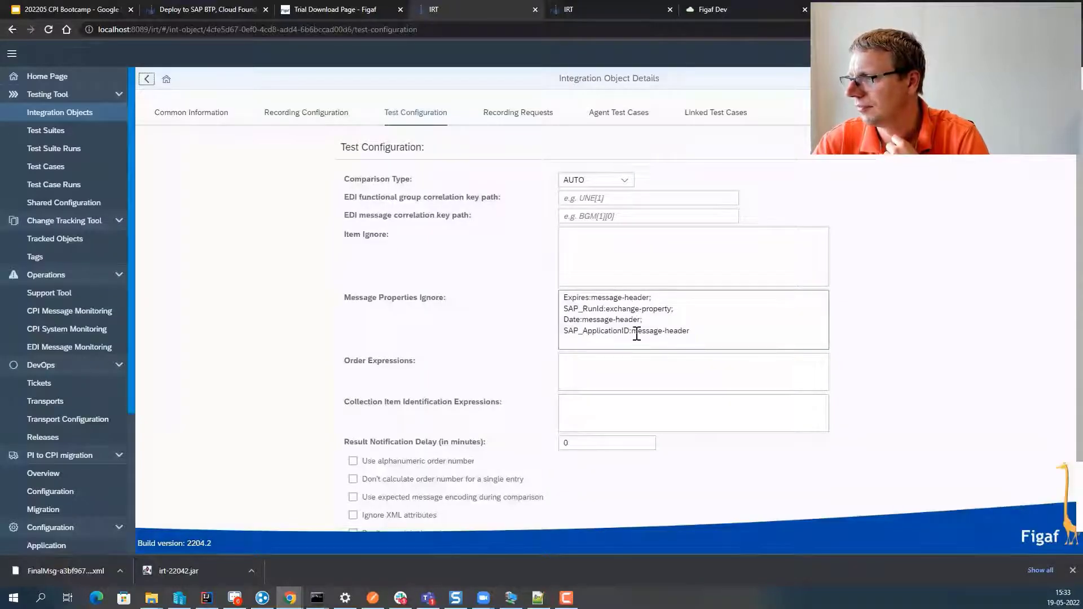
pyautogui.click(146, 79)
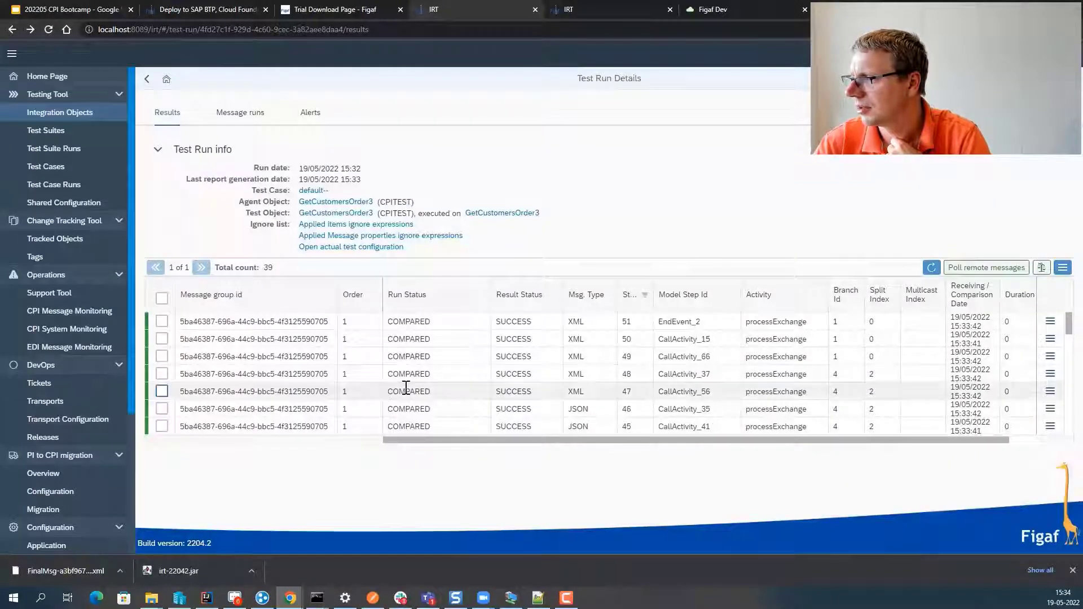
# - Sort results by Result Status descending, leaving step 27's ERROR at the bottom
pyautogui.click(523, 295)
pyautogui.click(524, 336)
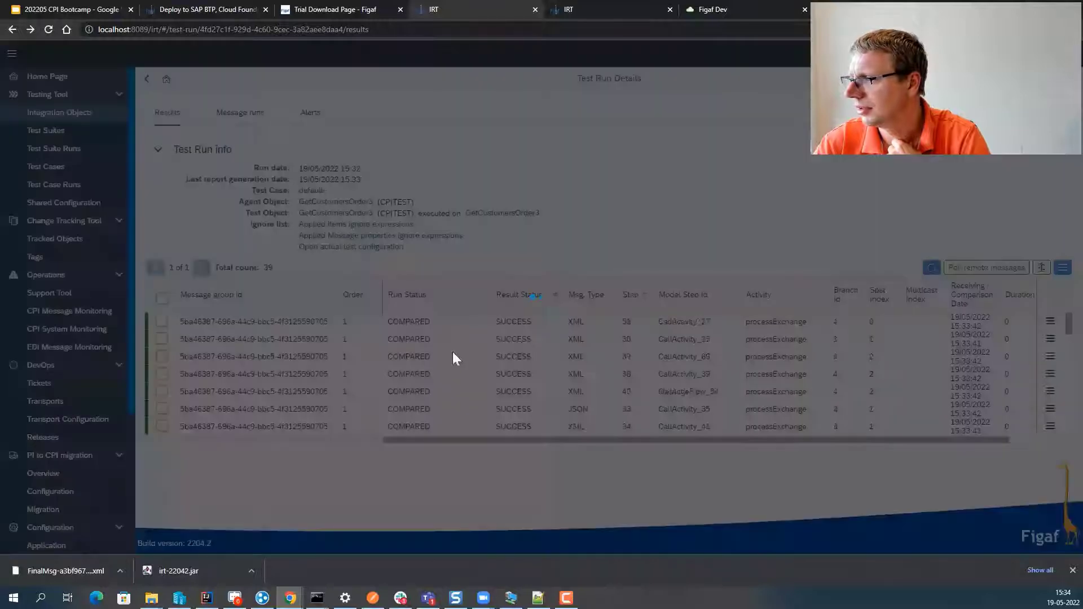
pyautogui.scroll(-10, 515, 355)
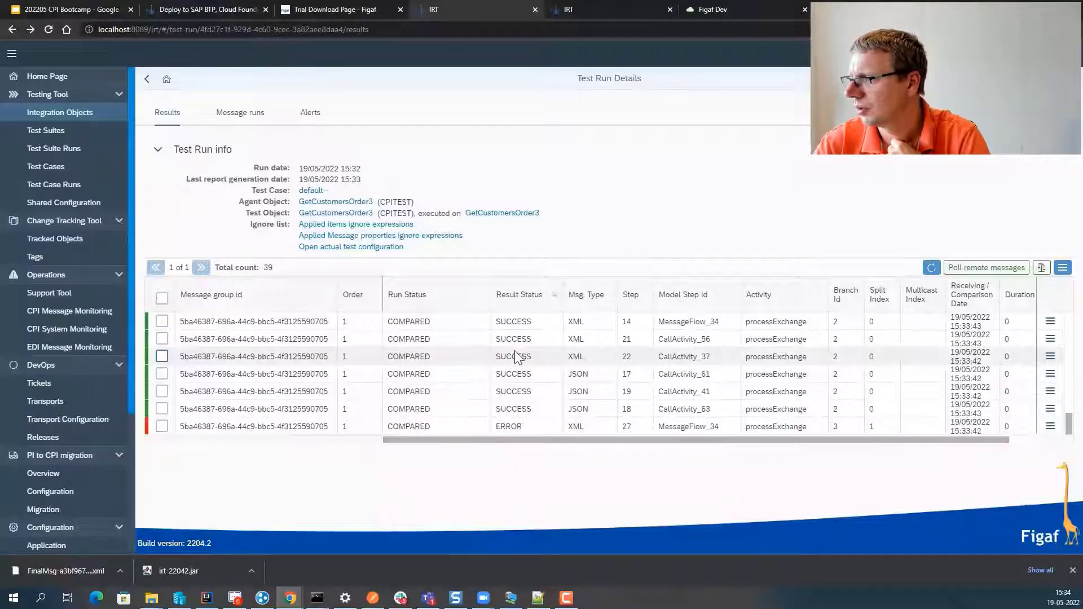
pyautogui.click(1049, 430)
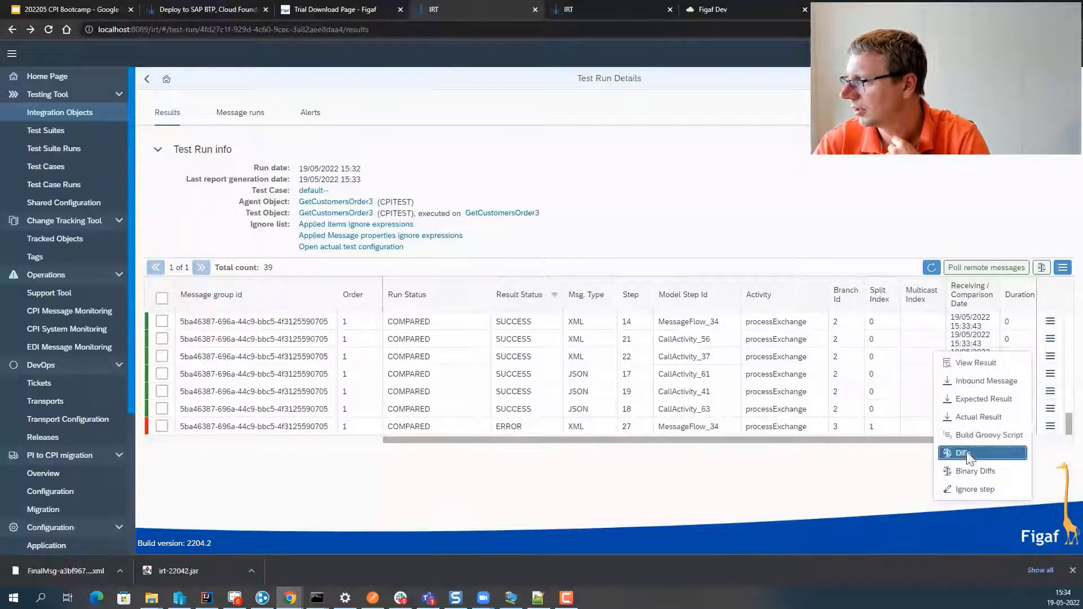
pyautogui.click(969, 456)
pyautogui.scroll(-1, 383, 232)
pyautogui.scroll(1, 197, 190)
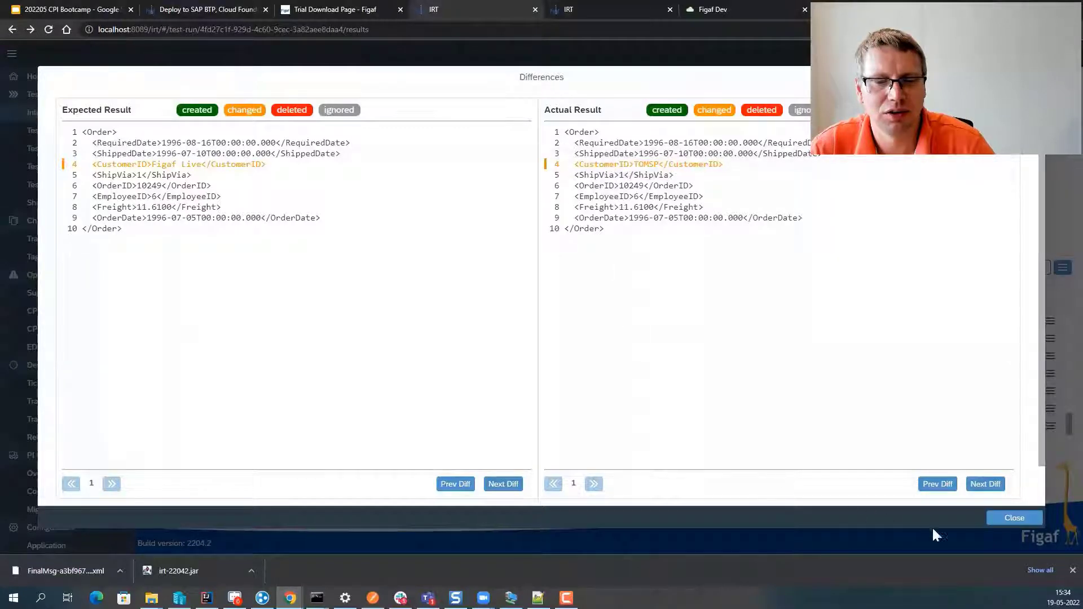
pyautogui.click(1001, 521)
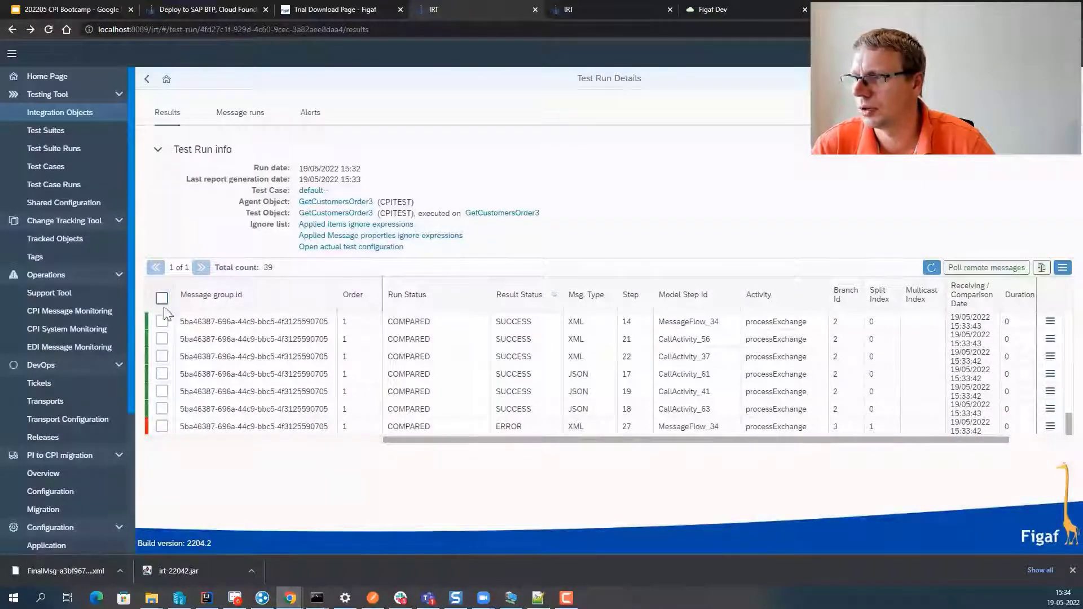
# - Update the GetCustomersOrder3 test case from all selected run results, dropping all old messages
pyautogui.click(162, 298)
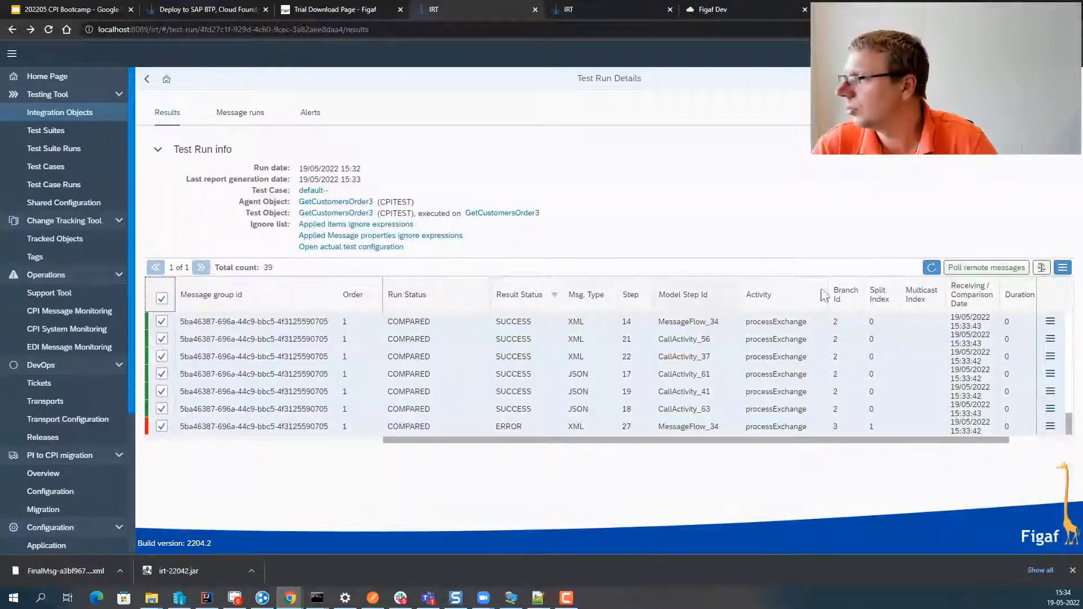
pyautogui.click(1063, 267)
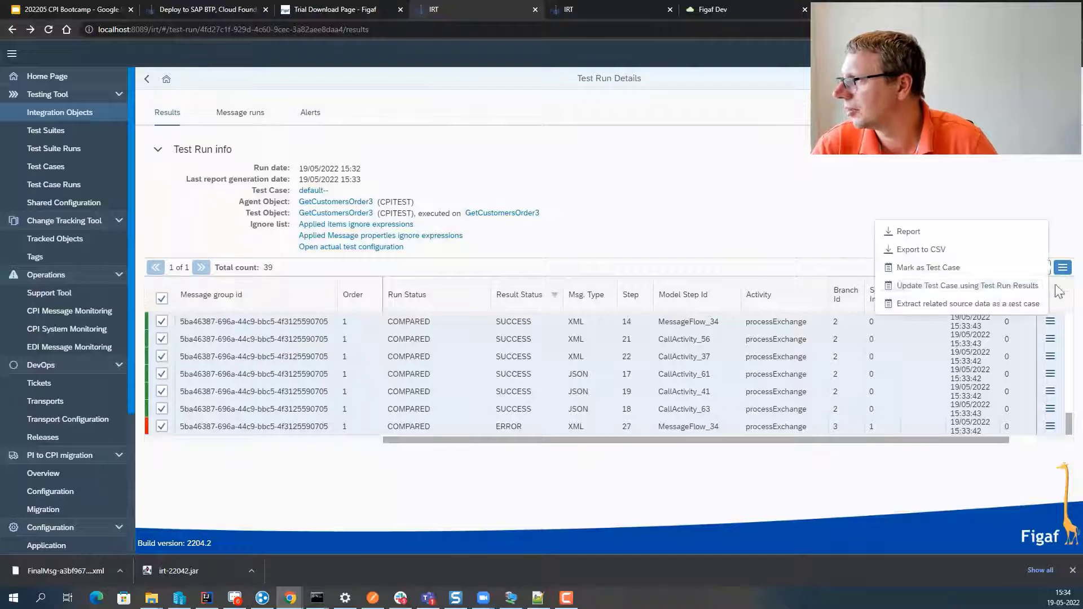
pyautogui.click(957, 288)
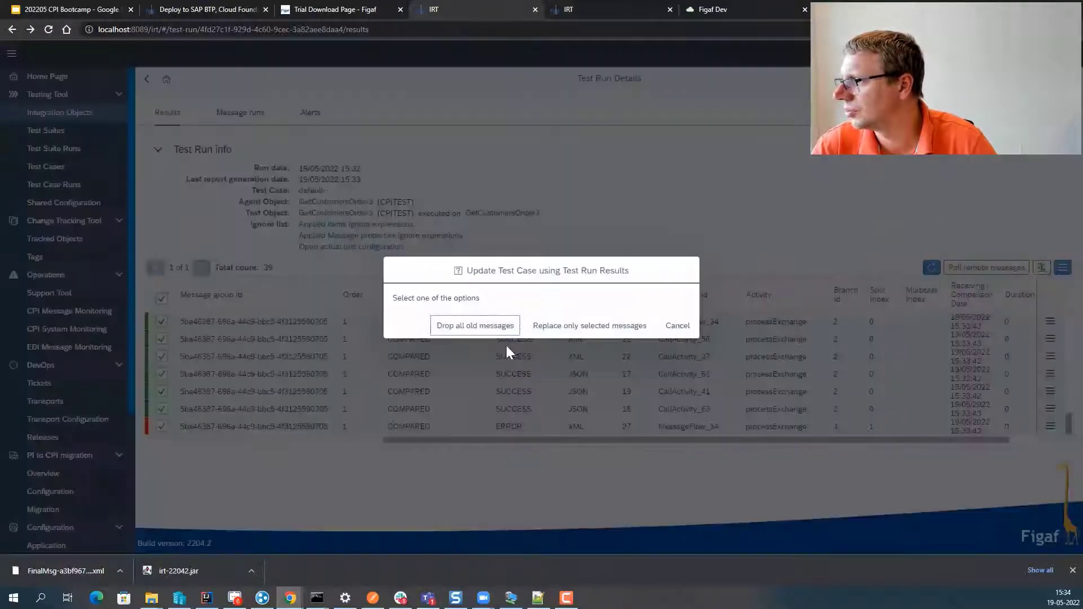
pyautogui.click(479, 329)
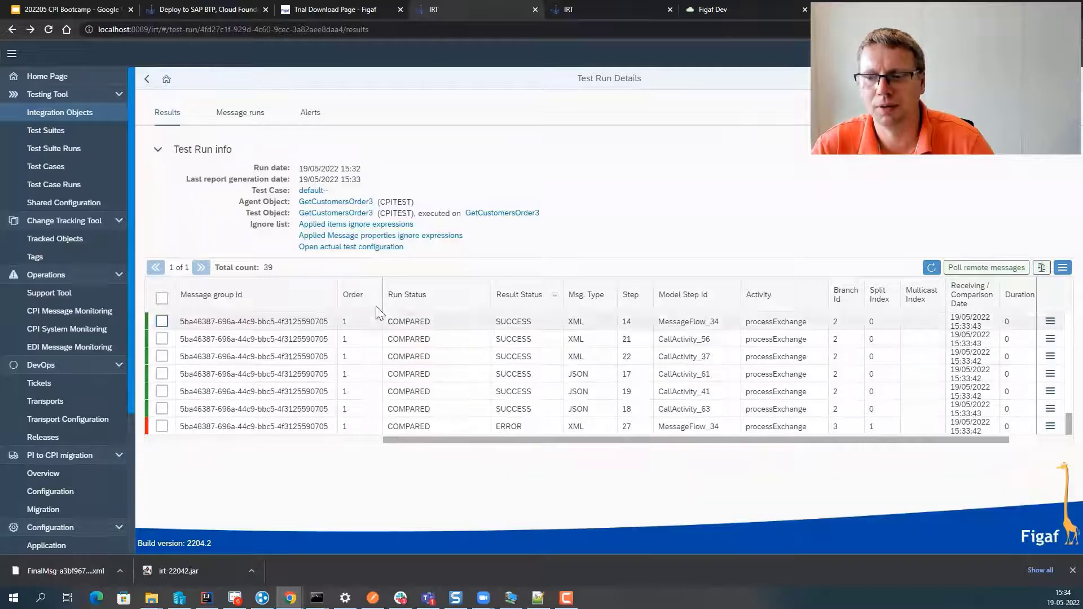
# - Leave the test run details and return to the Home page
pyautogui.click(146, 81)
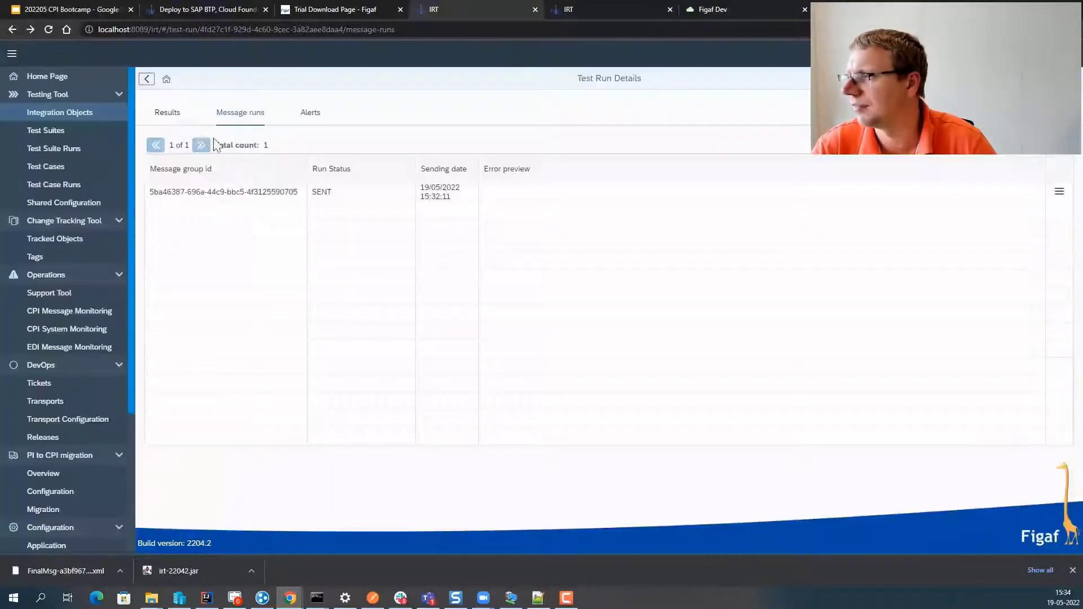
pyautogui.click(147, 82)
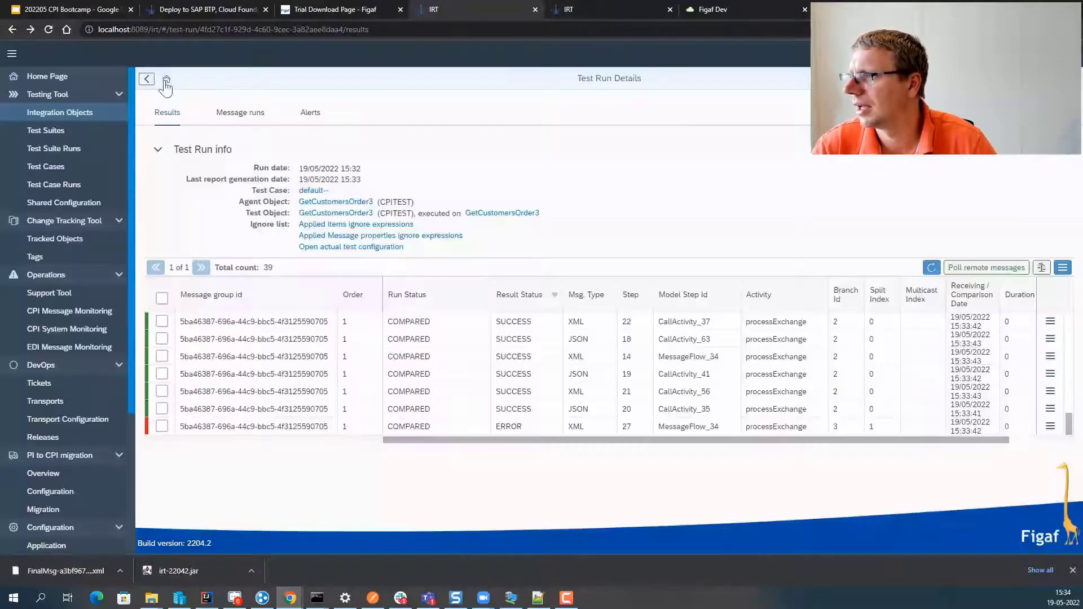
pyautogui.click(148, 81)
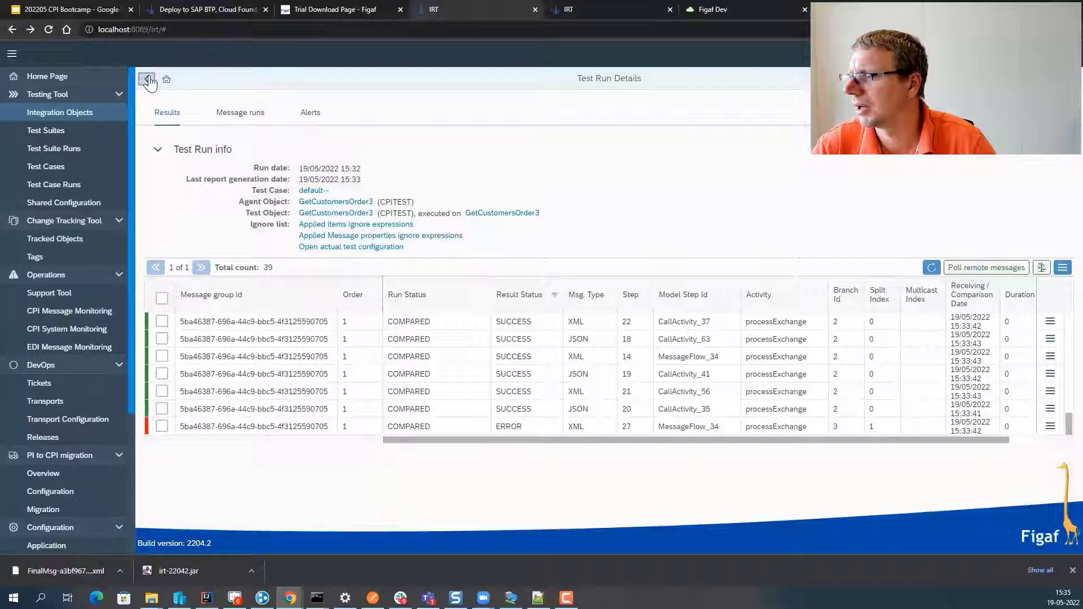
pyautogui.click(149, 81)
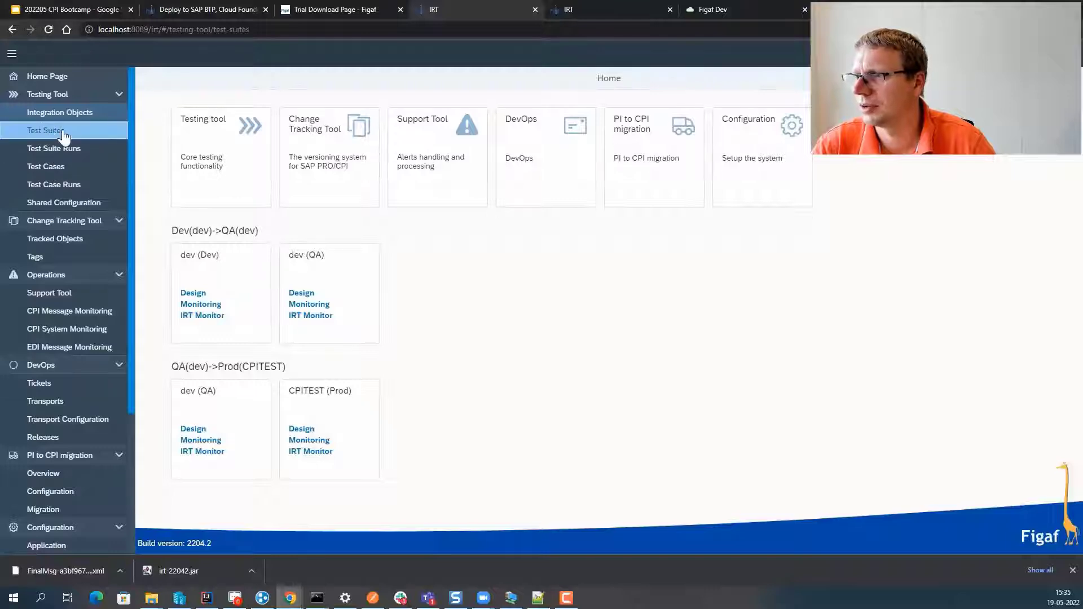
# - Rerun the GetCustomersOrder3 test case from Test Cases, then open its FasterSAPCPI integration object details
pyautogui.click(61, 131)
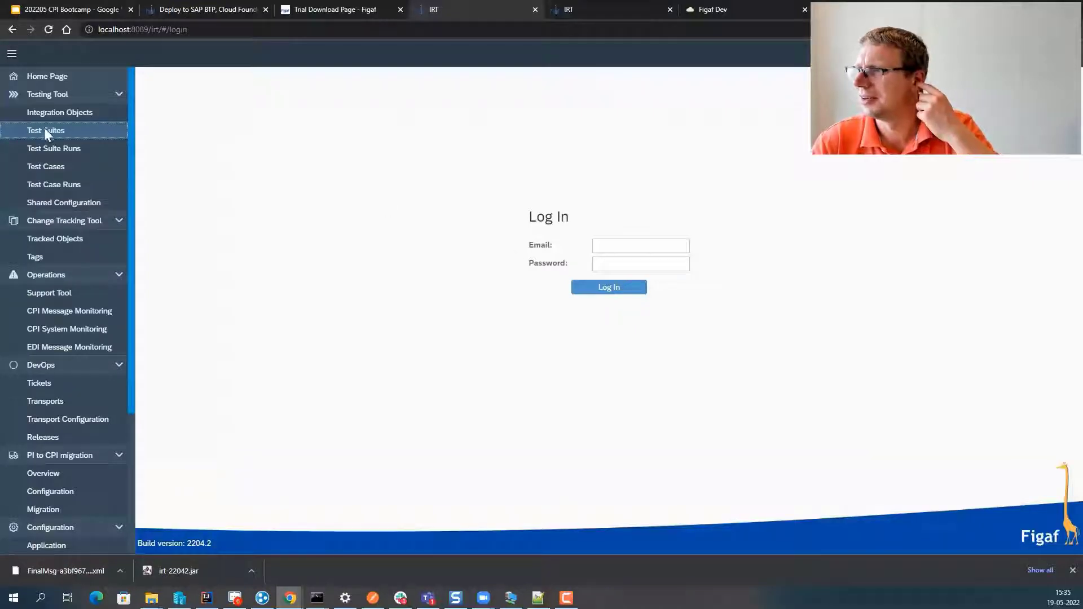
pyautogui.click(63, 167)
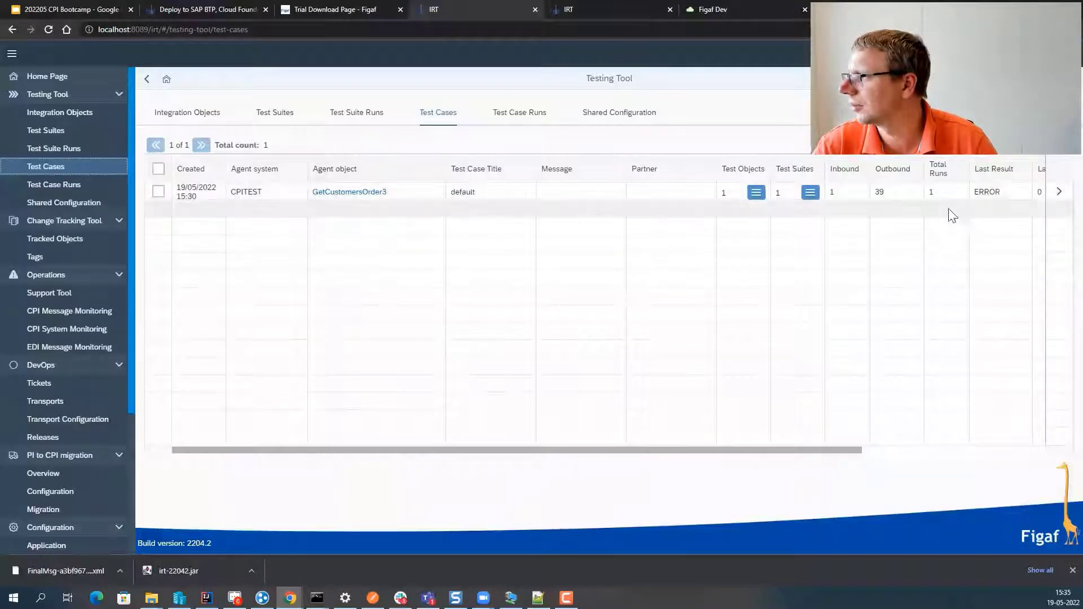
pyautogui.click(158, 191)
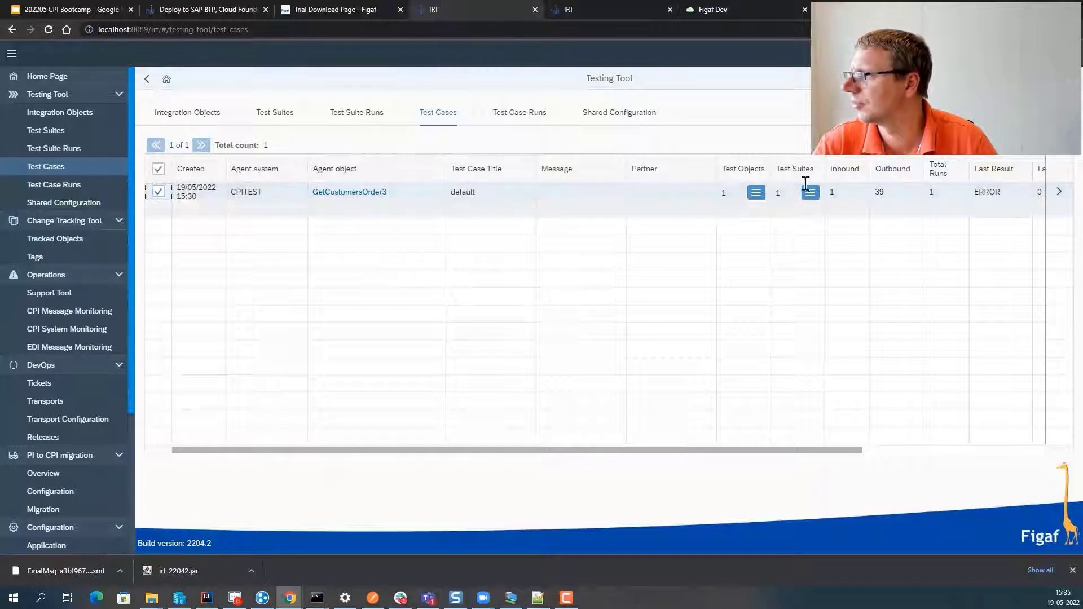
pyautogui.click(830, 147)
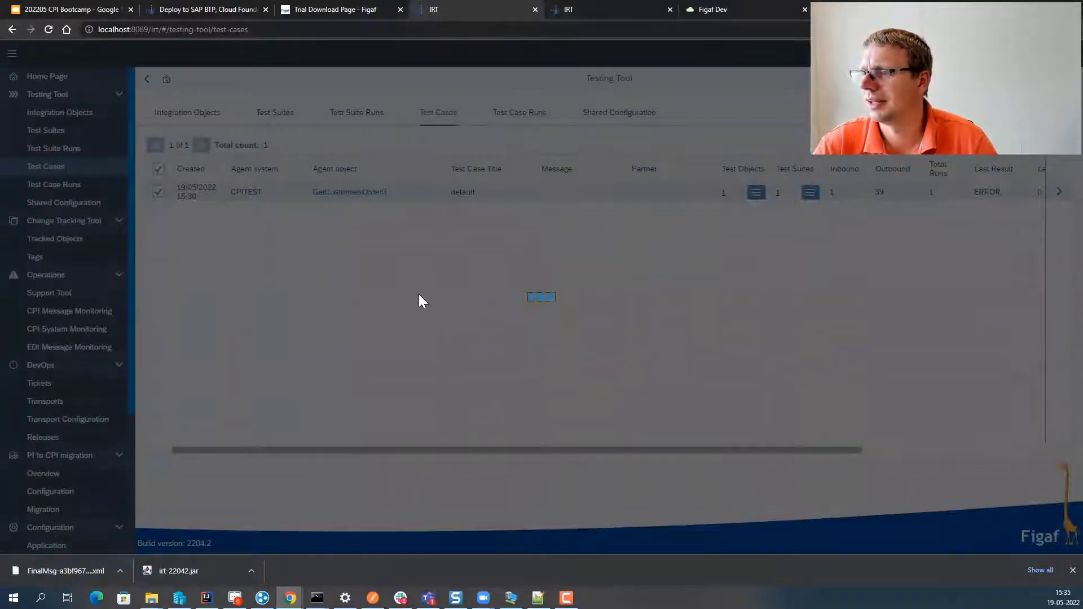
pyautogui.click(615, 327)
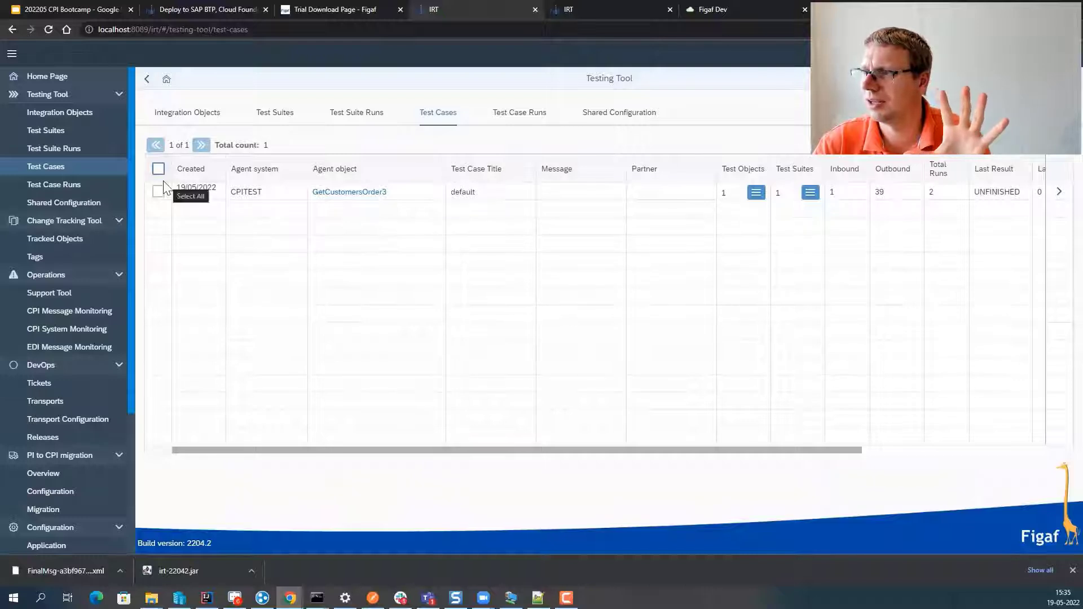
pyautogui.click(369, 198)
pyautogui.click(368, 196)
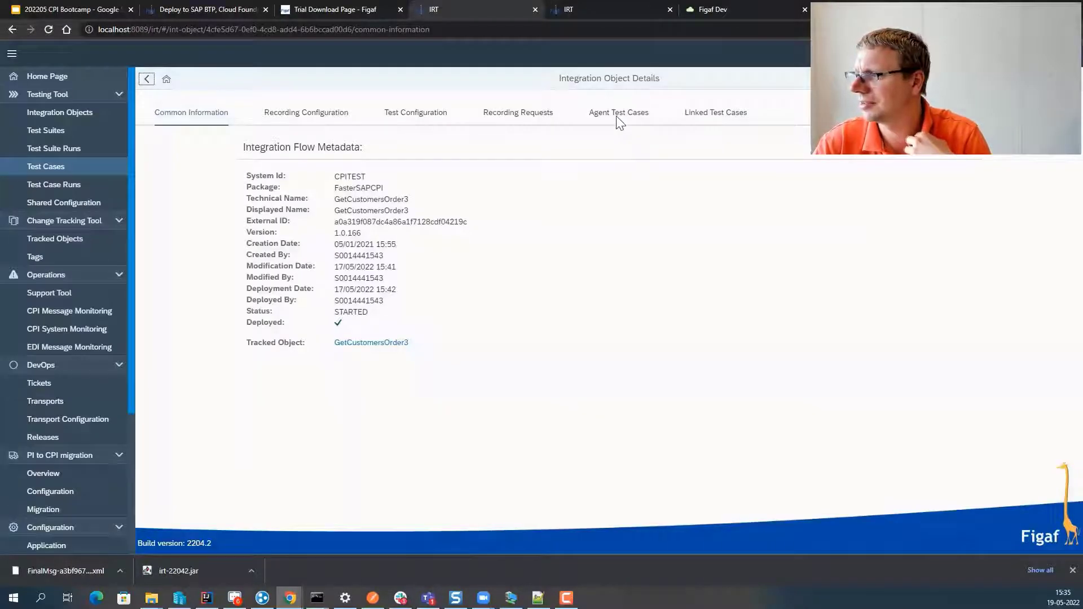
# - Open the 'default' test case from GetCustomersOrder3's Linked Test Cases
pyautogui.click(614, 117)
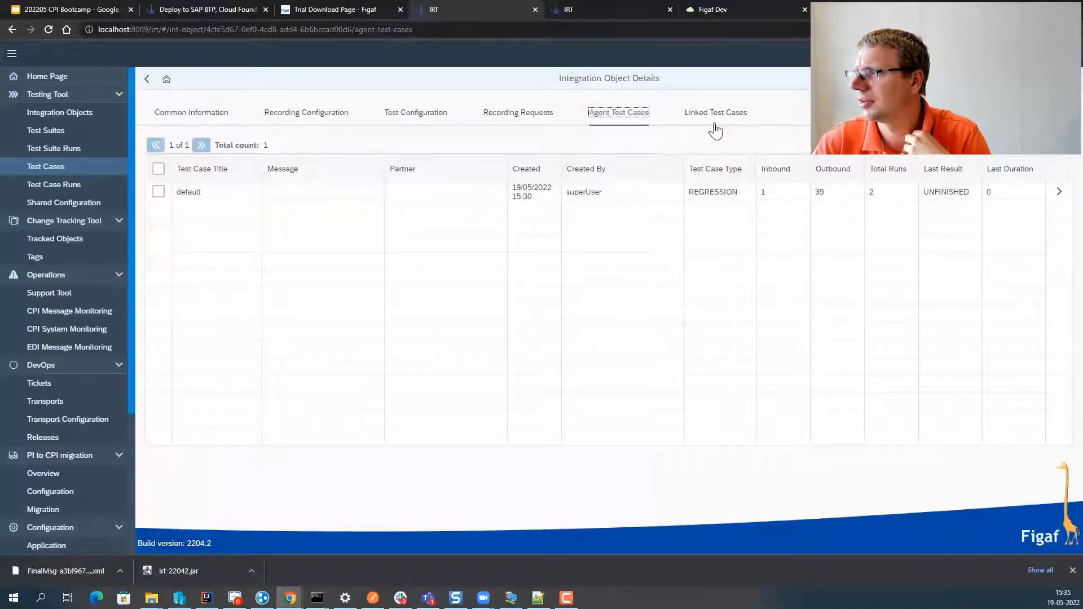
pyautogui.click(715, 118)
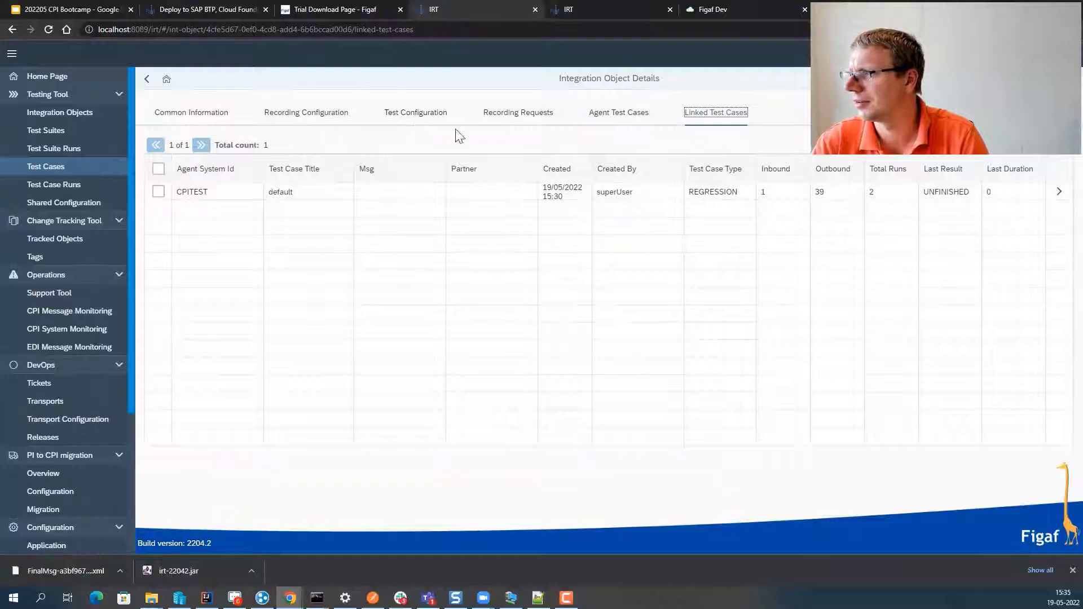
pyautogui.click(1058, 192)
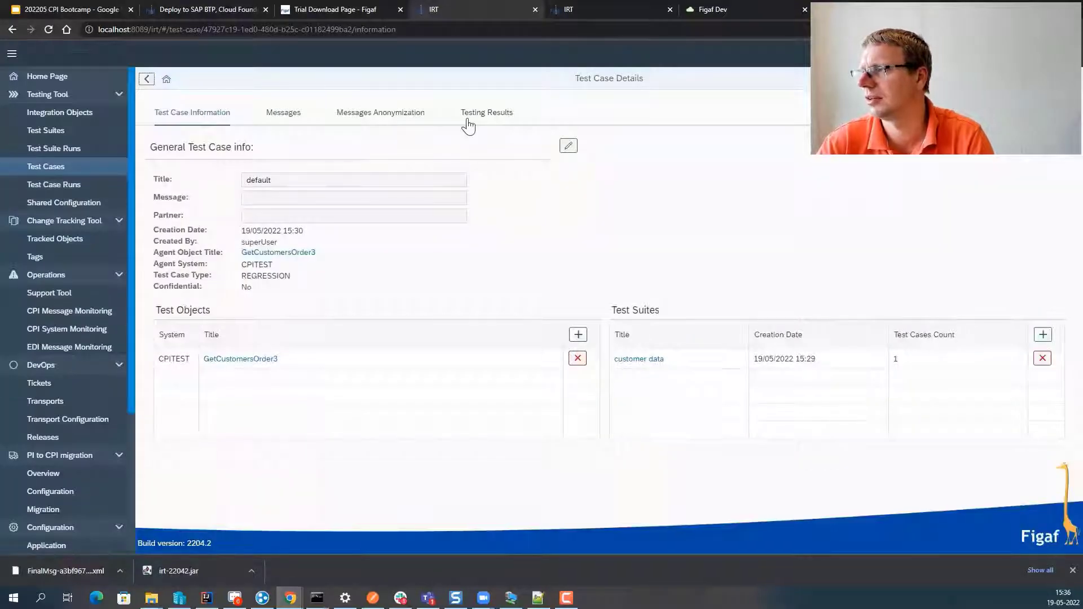
# - Review Testing Results, selecting the newest run with 39 successful messages, then switch to Google Slides
pyautogui.click(467, 120)
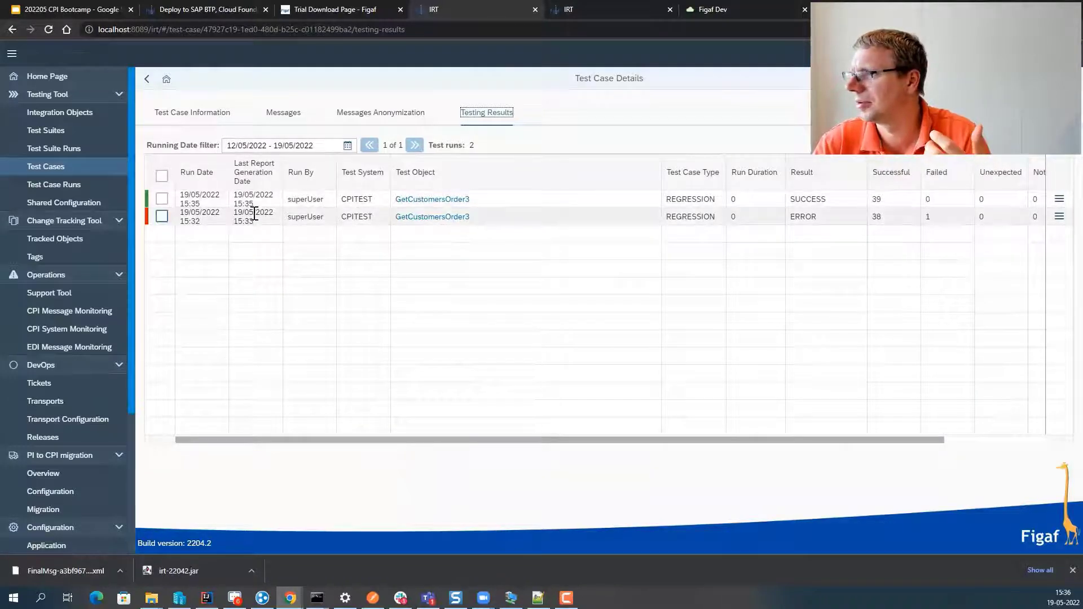
pyautogui.click(161, 198)
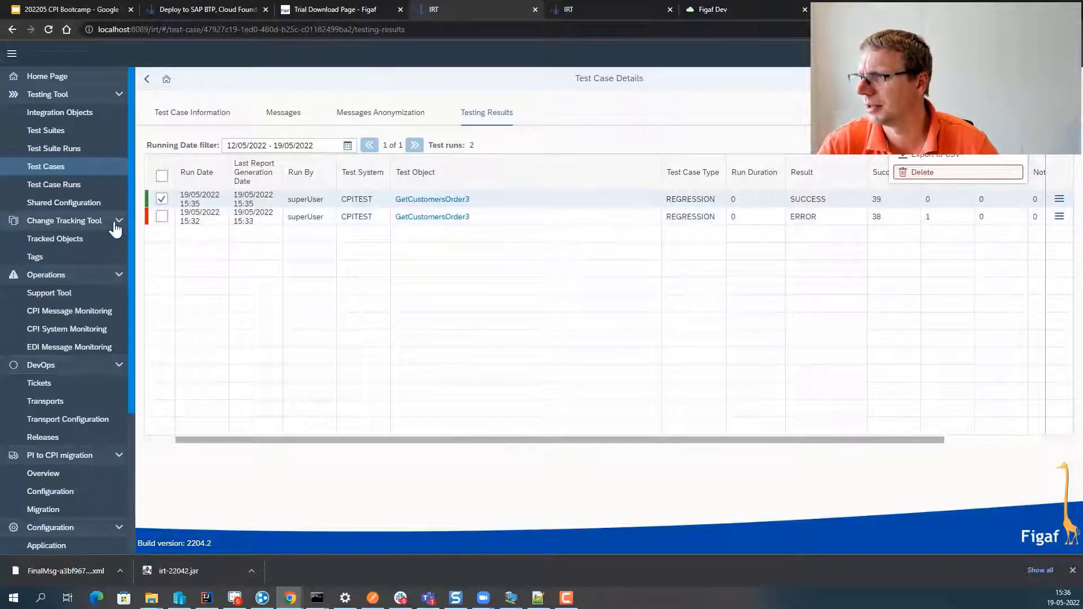
pyautogui.click(100, 7)
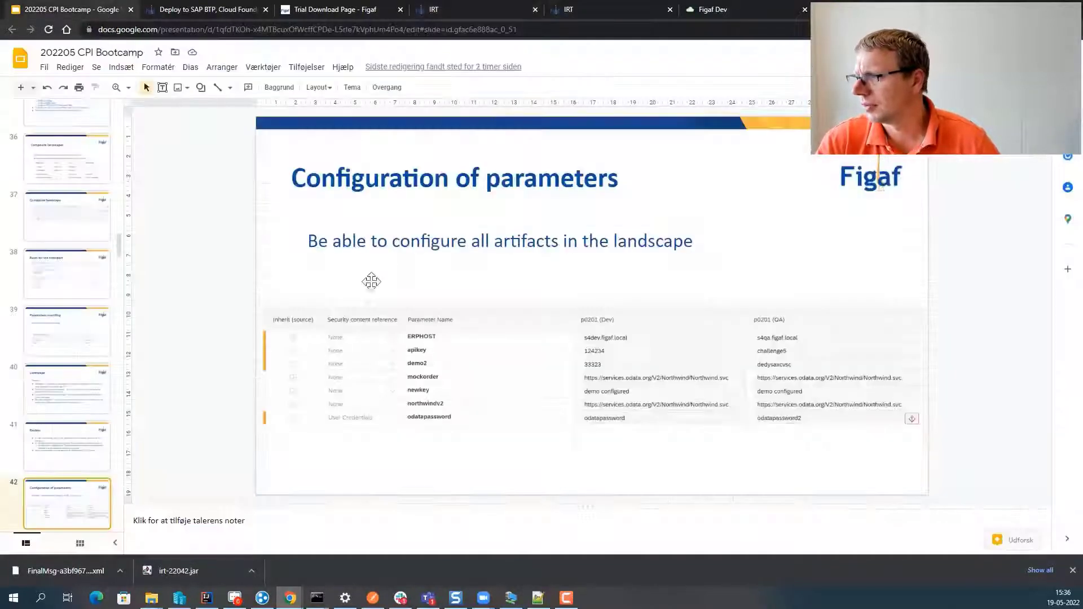
# - Start the full-screen slideshow with Ctrl+F5 and page past the 'Figaf API for ticket' slide
pyautogui.hotkey('ctrl', 'F5')
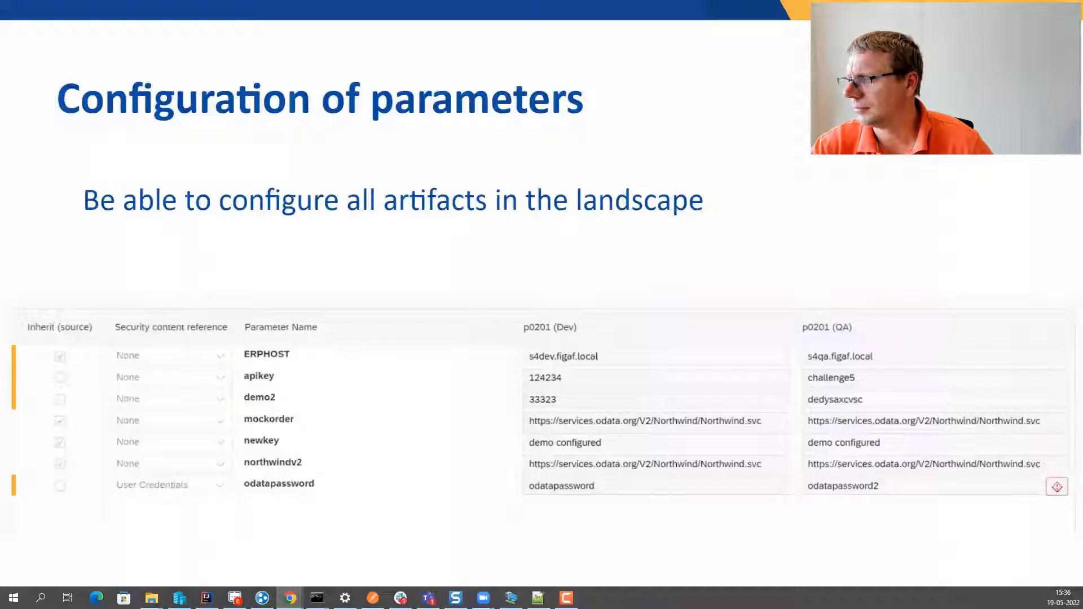
pyautogui.press('Right')
pyautogui.press('Right')
pyautogui.press('Right')
pyautogui.press('Right')
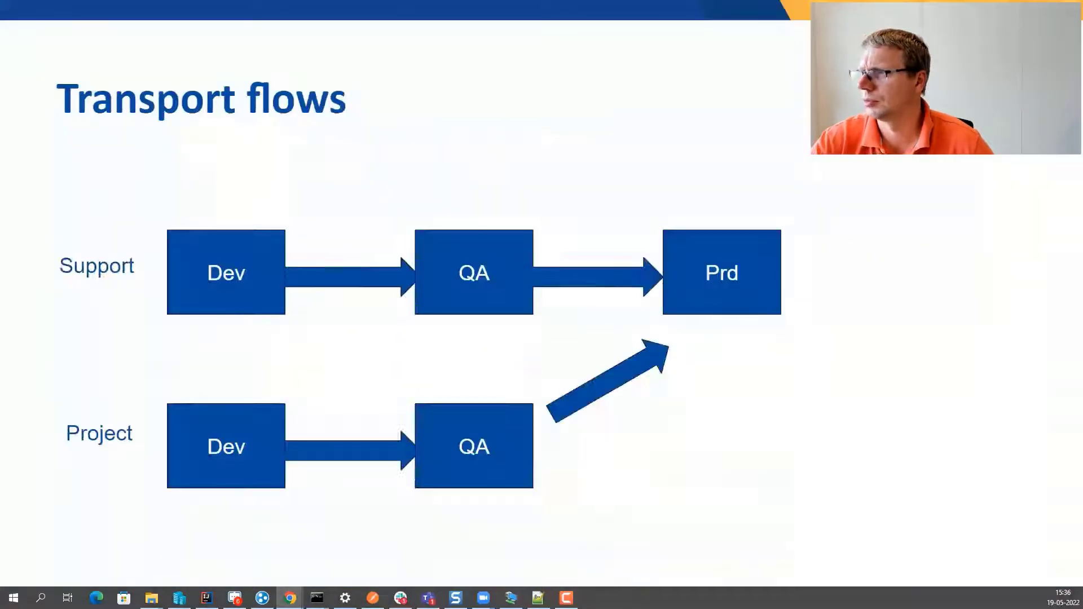
pyautogui.press('Left')
pyautogui.press('Right')
pyautogui.press('Right')
pyautogui.press('Right')
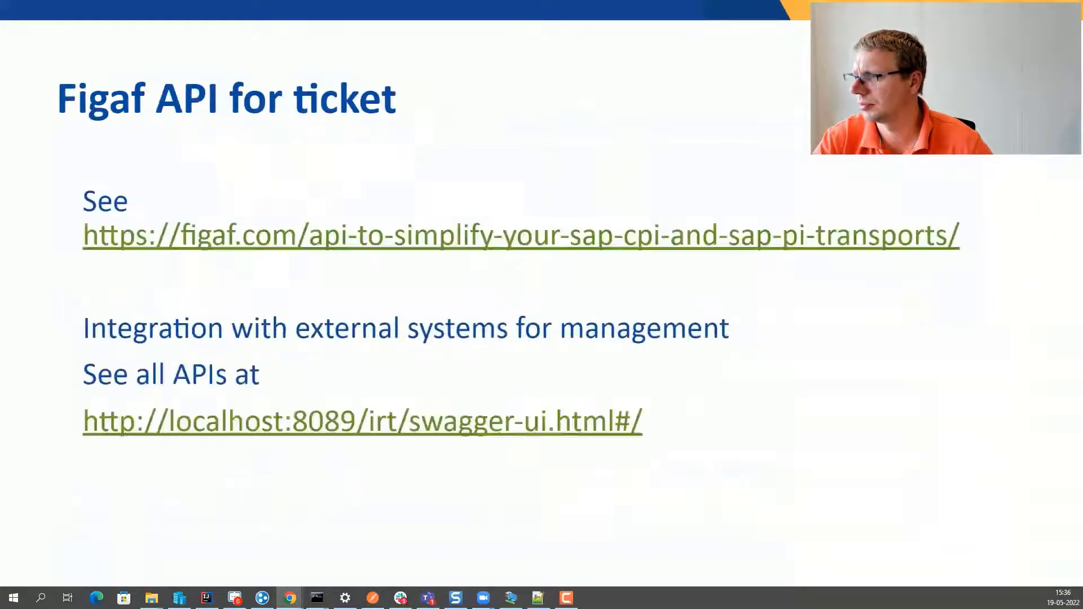
pyautogui.press('Right')
pyautogui.press('Right')
pyautogui.press('Left')
pyautogui.press('Left')
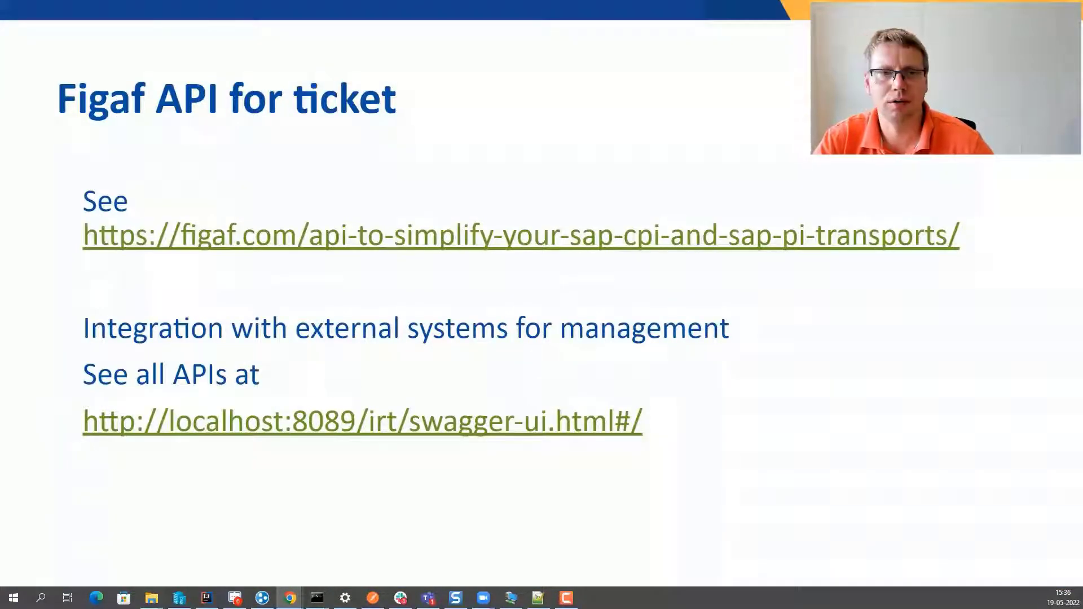
pyautogui.press('Right')
pyautogui.press('Right')
pyautogui.press('Right')
pyautogui.press('Right')
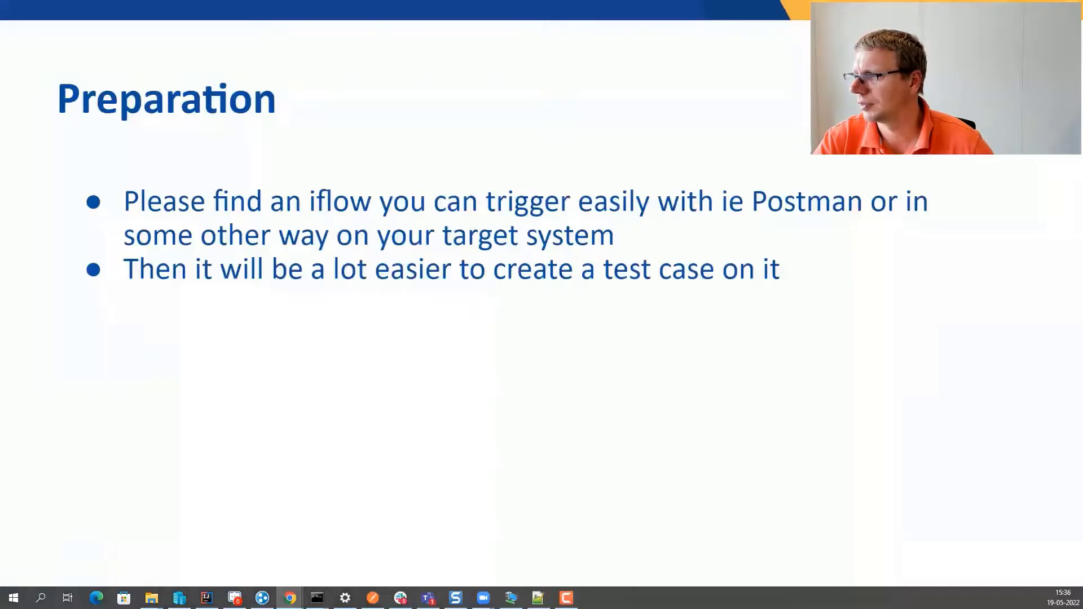
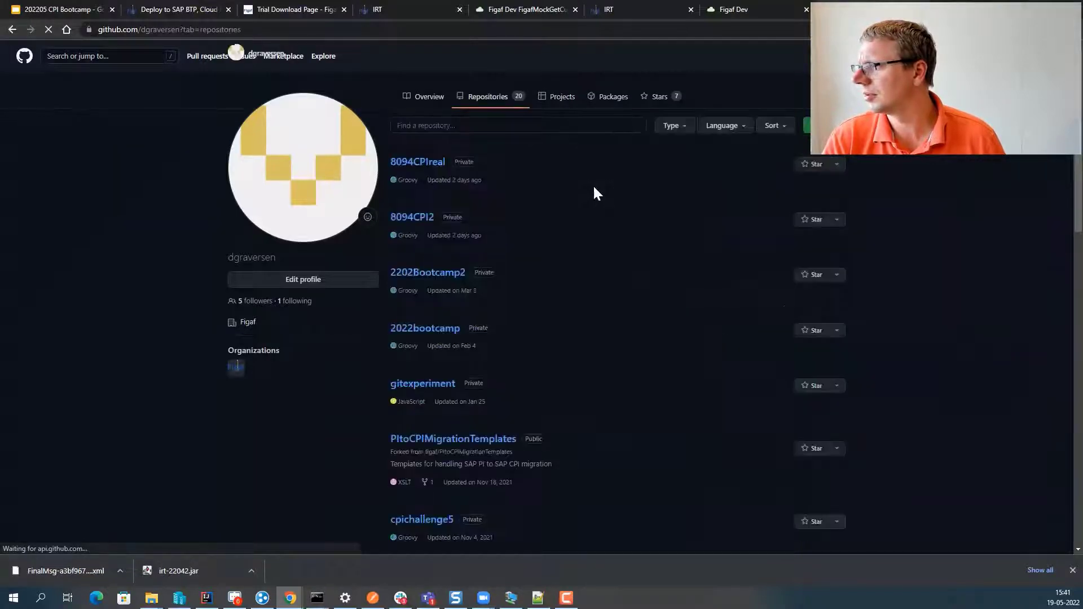
# - Create the private GitHub repository FigafLive and copy its HTTPS clone URL
pyautogui.click(809, 127)
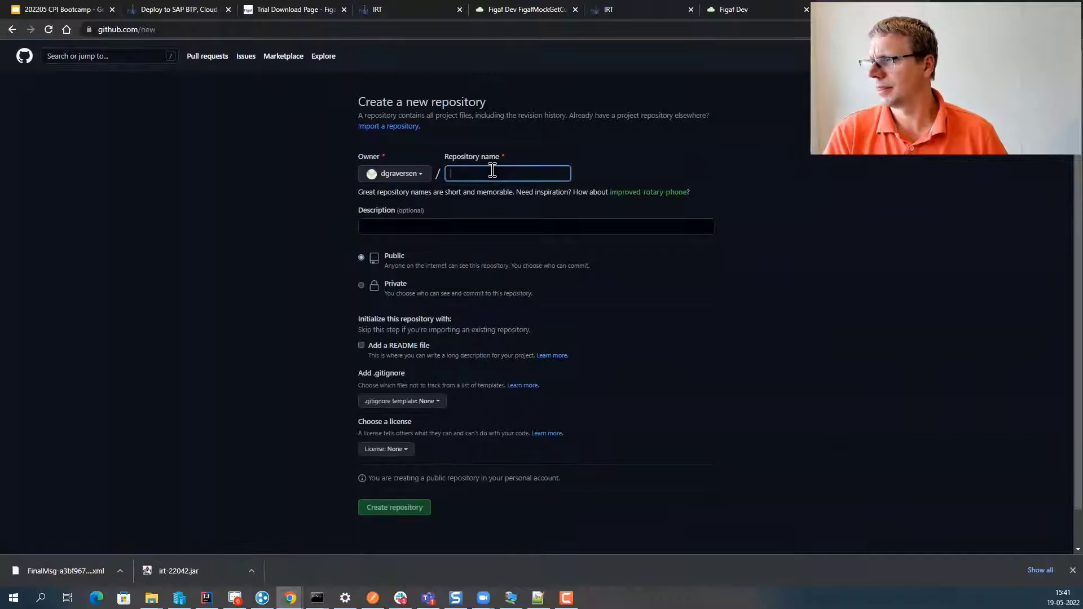
pyautogui.write('FigafLive')
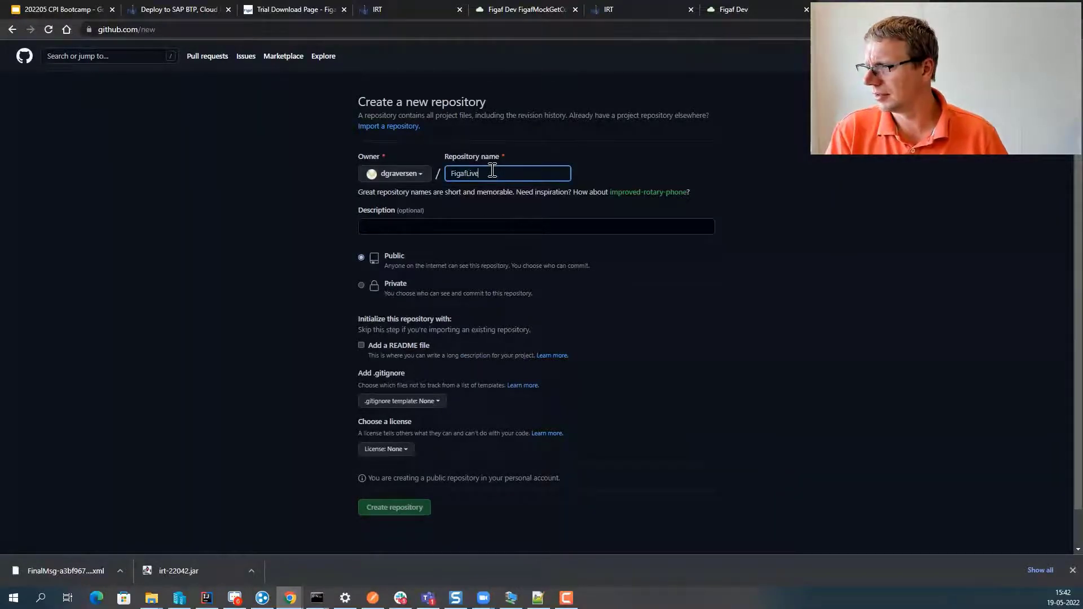
pyautogui.click(361, 285)
pyautogui.click(401, 508)
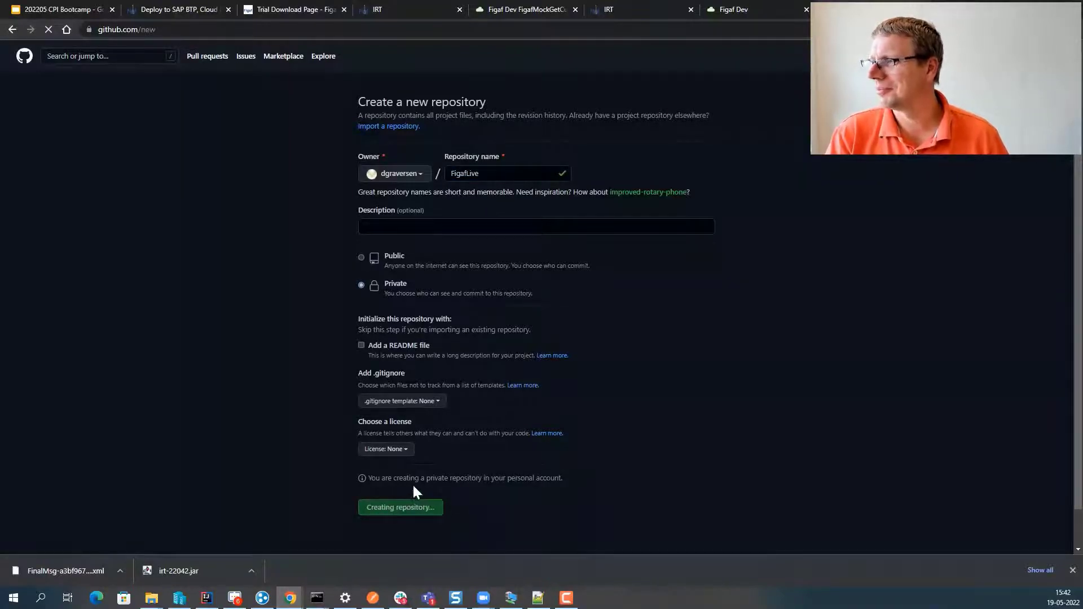
pyautogui.click(561, 174)
pyautogui.hotkey('ctrl', 'c')
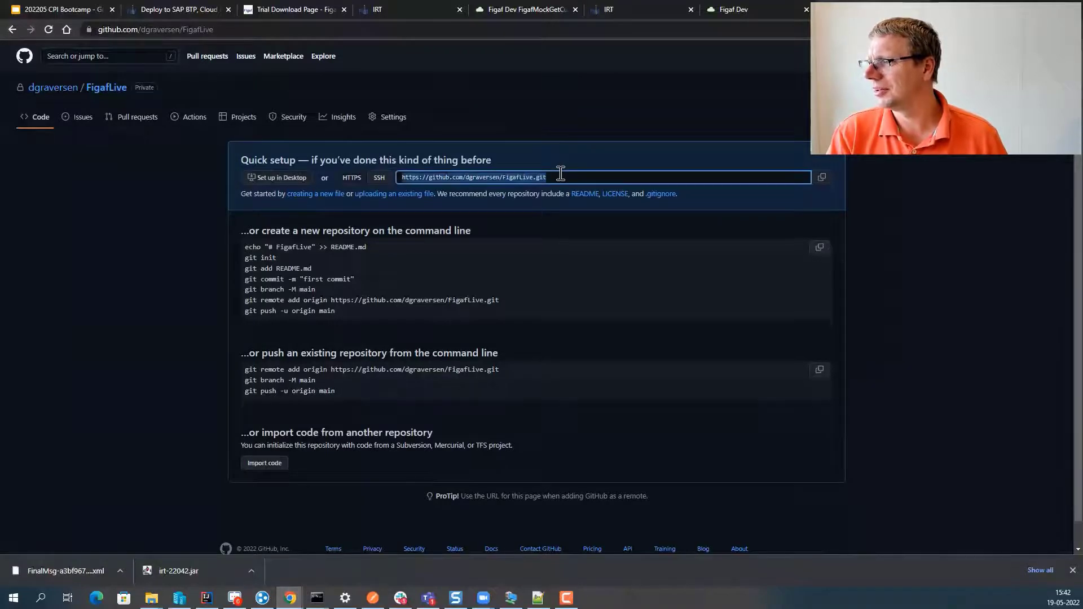
pyautogui.click(393, 10)
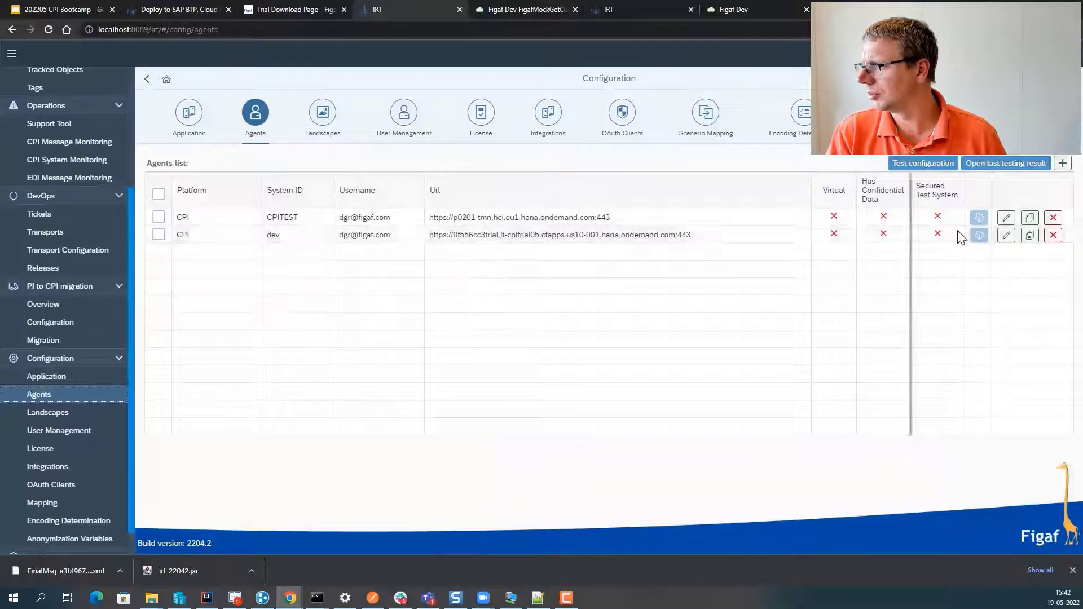
# - Enable Git integration for the dev agent with auto-updated build.gradle, settings.gradle and .gitignore
pyautogui.click(1002, 239)
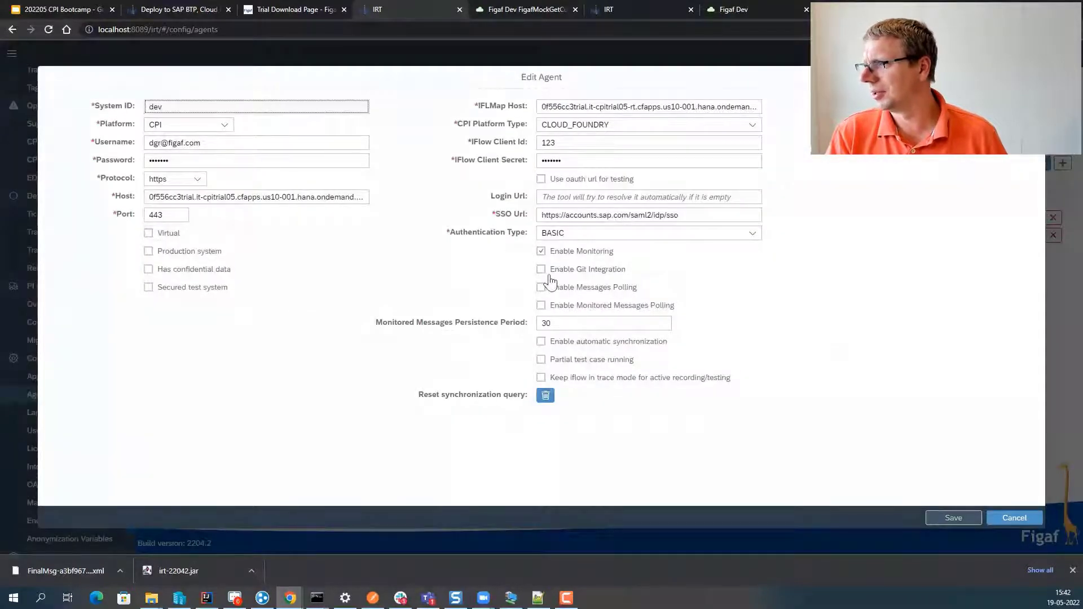
pyautogui.click(541, 269)
pyautogui.click(541, 305)
pyautogui.click(541, 323)
pyautogui.click(541, 341)
# - Enter the FigafLive remote URL, branch irt-sync and the Git username for the dev agent
pyautogui.click(546, 361)
pyautogui.hotkey('ctrl', 'v')
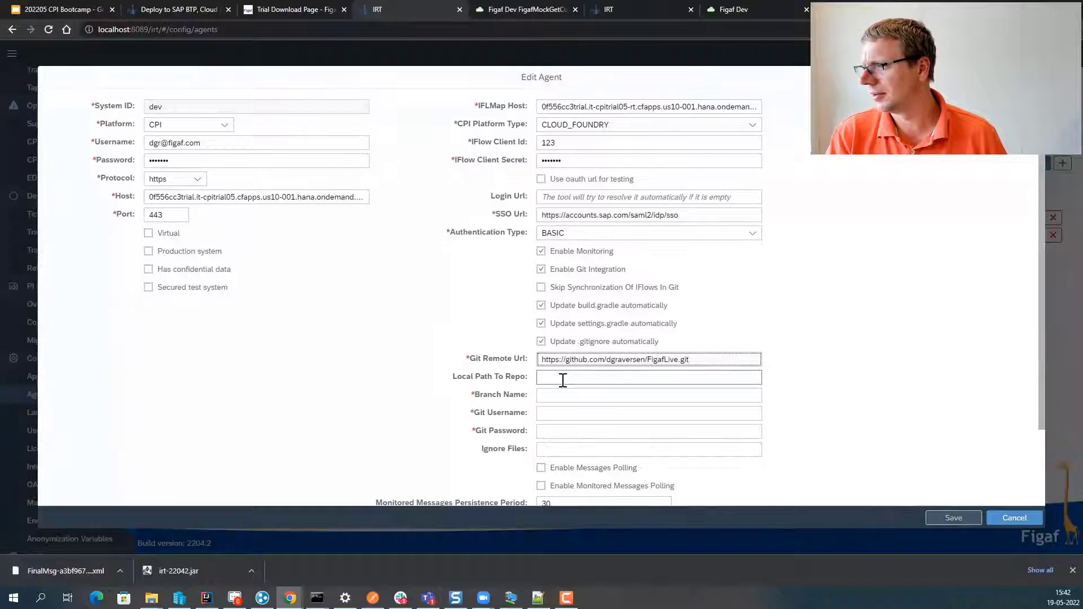
pyautogui.click(549, 396)
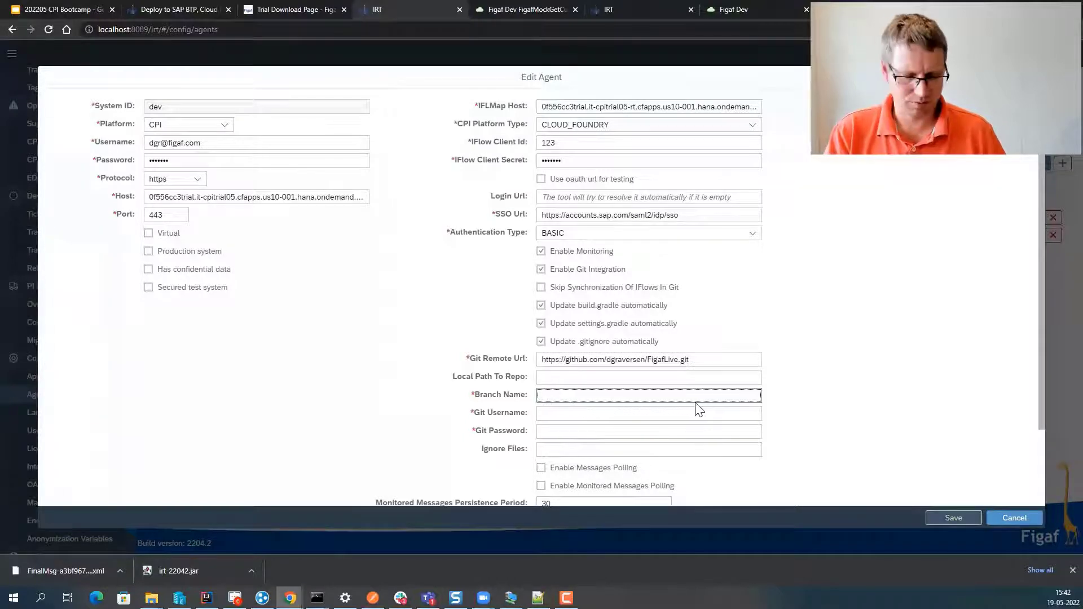
pyautogui.write('irt-syn')
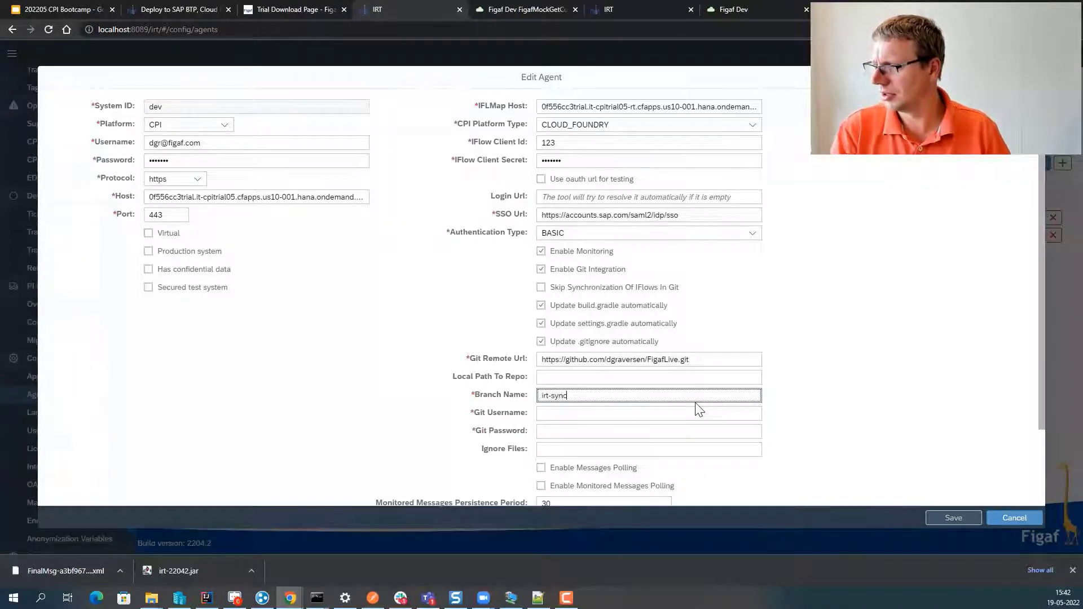
pyautogui.write('c')
pyautogui.click(699, 410)
pyautogui.write('dgraversen')
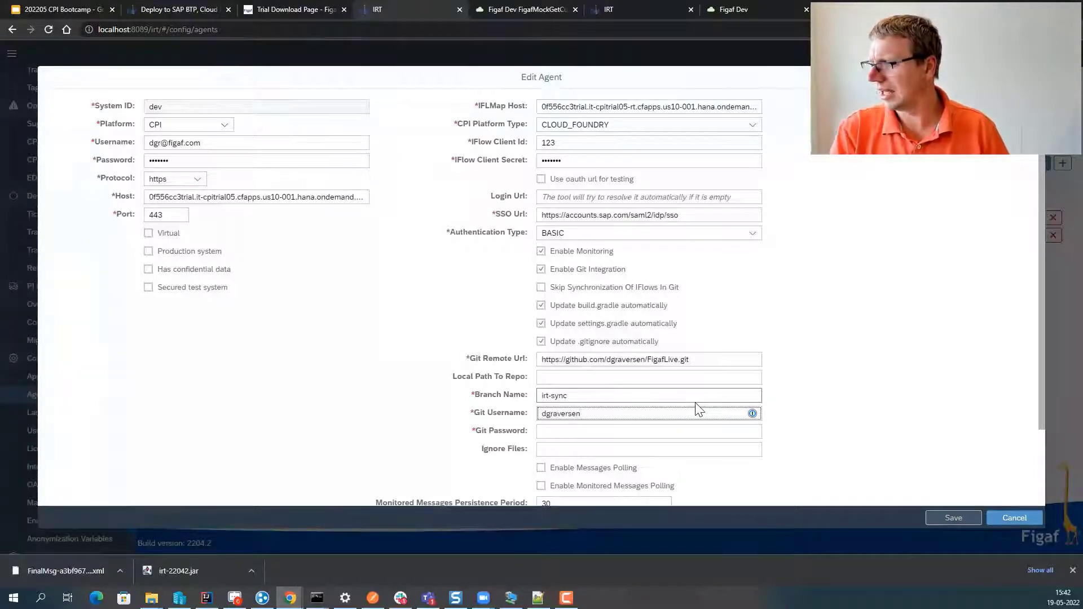
pyautogui.press('Tab')
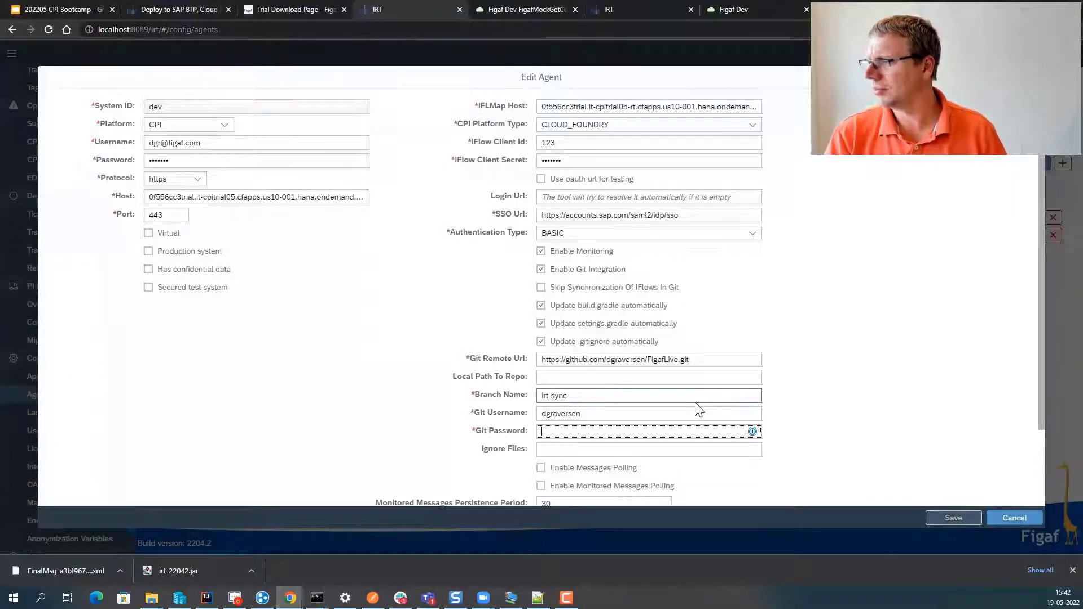
pyautogui.click(868, 10)
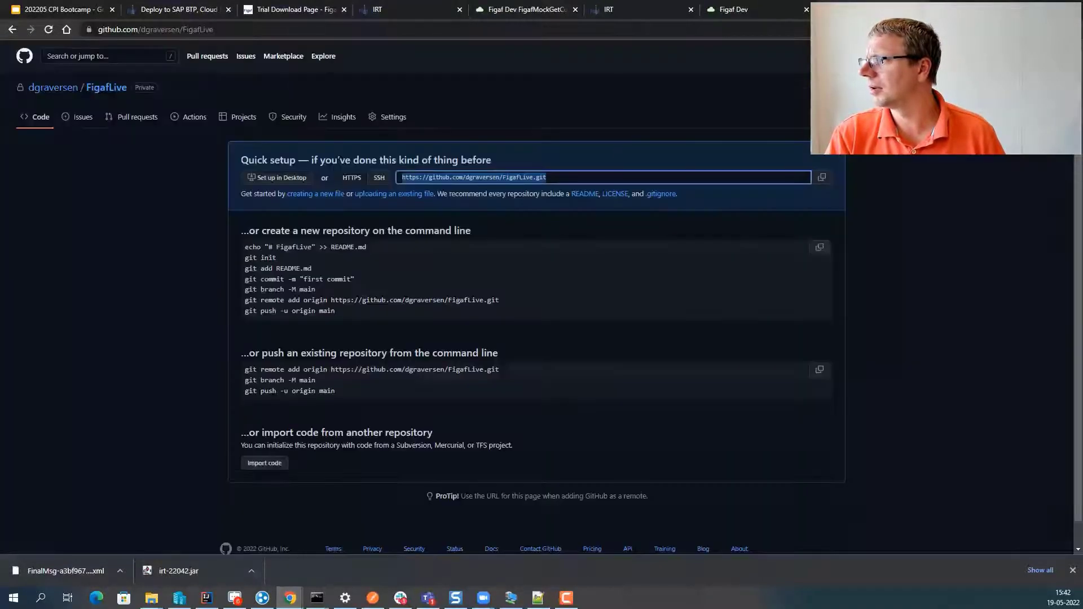
# - Go to Developer settings' personal access tokens, start a new token, and confirm the account password
pyautogui.click(1048, 56)
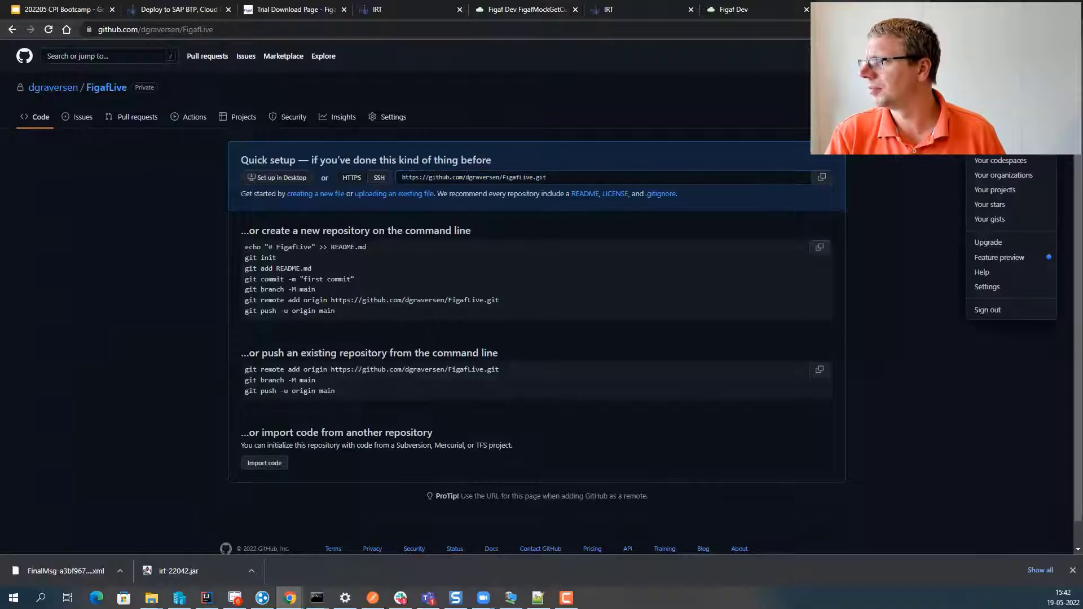
pyautogui.click(1006, 290)
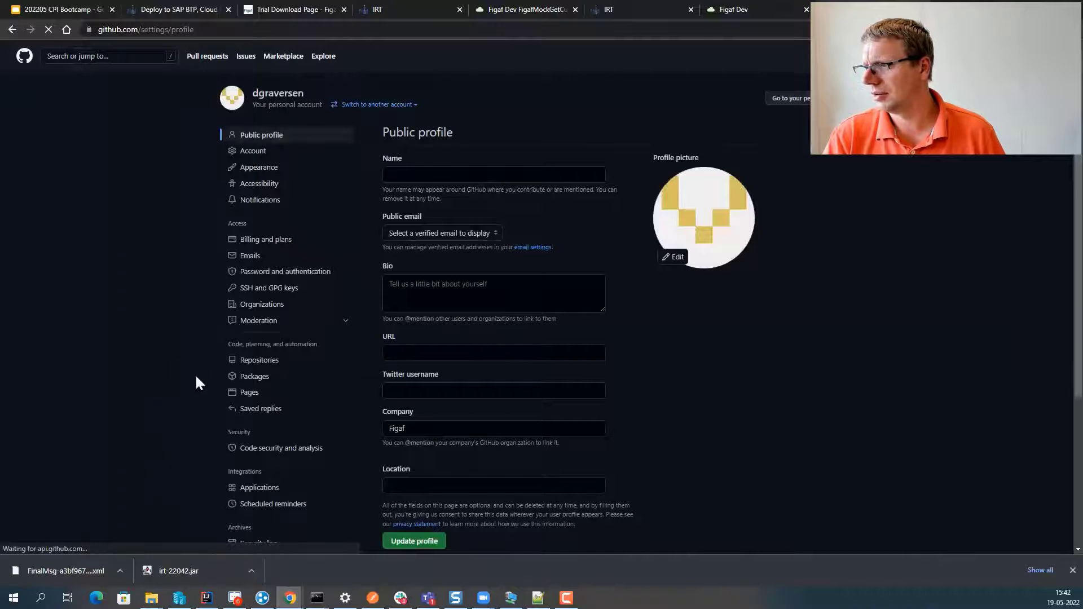
pyautogui.scroll(-4, 291, 408)
pyautogui.click(289, 365)
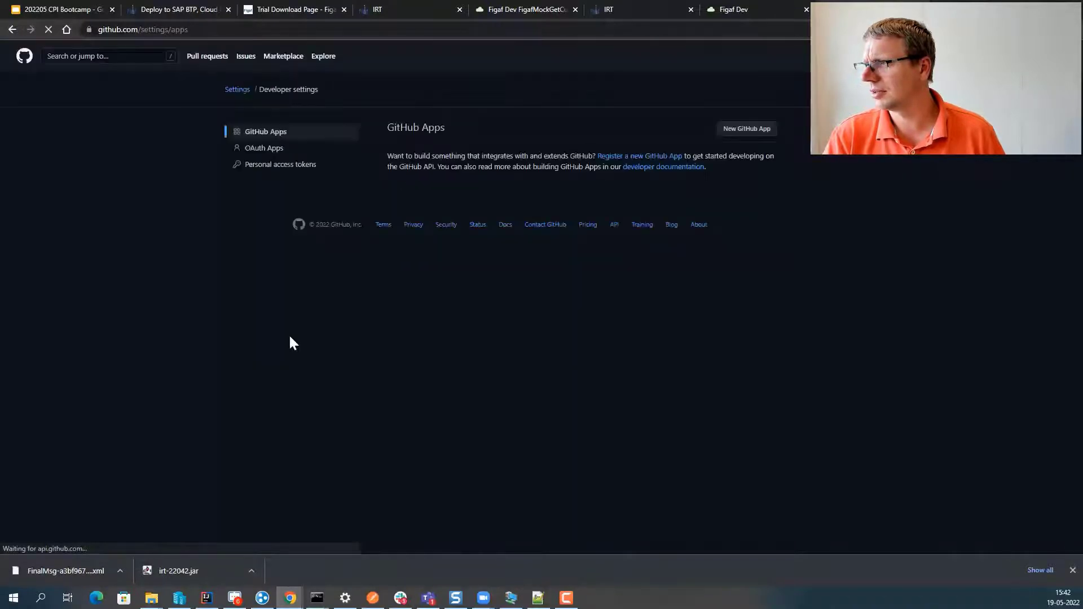
pyautogui.click(295, 165)
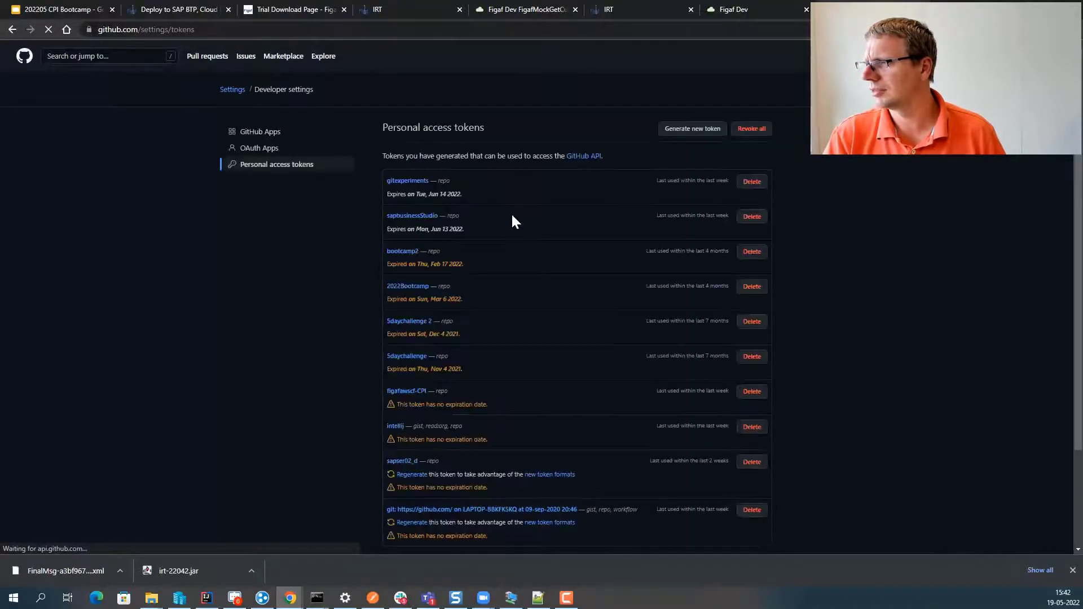
pyautogui.click(698, 129)
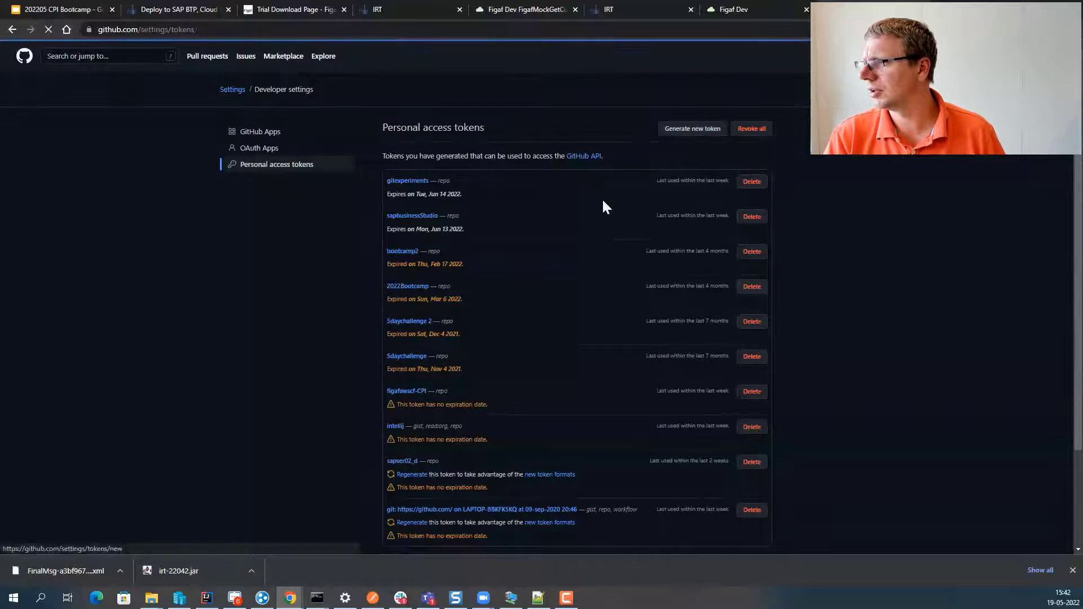
pyautogui.click(520, 151)
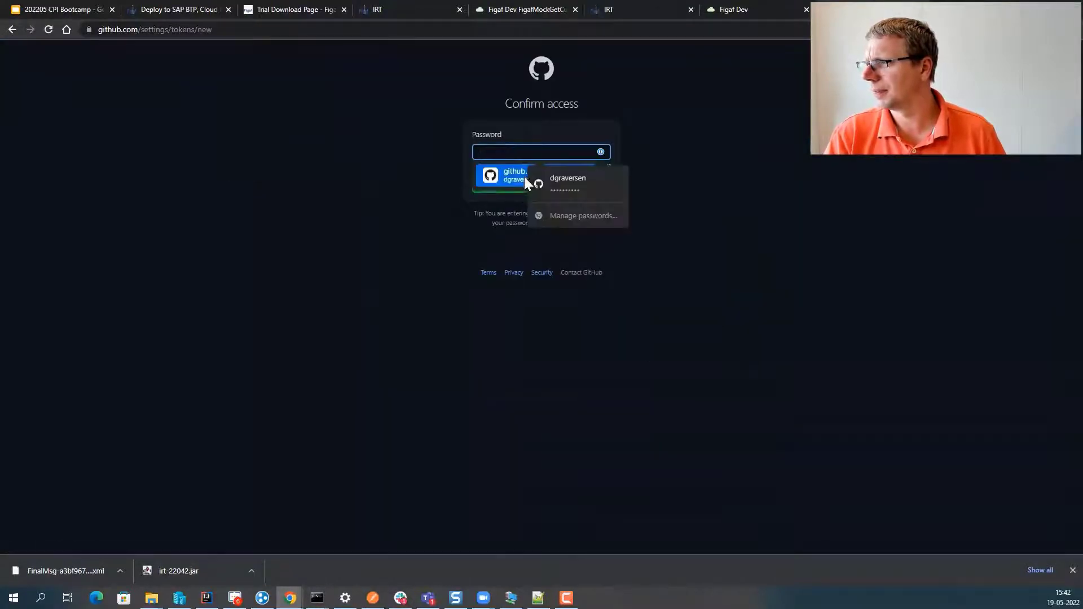
pyautogui.click(524, 176)
pyautogui.click(508, 190)
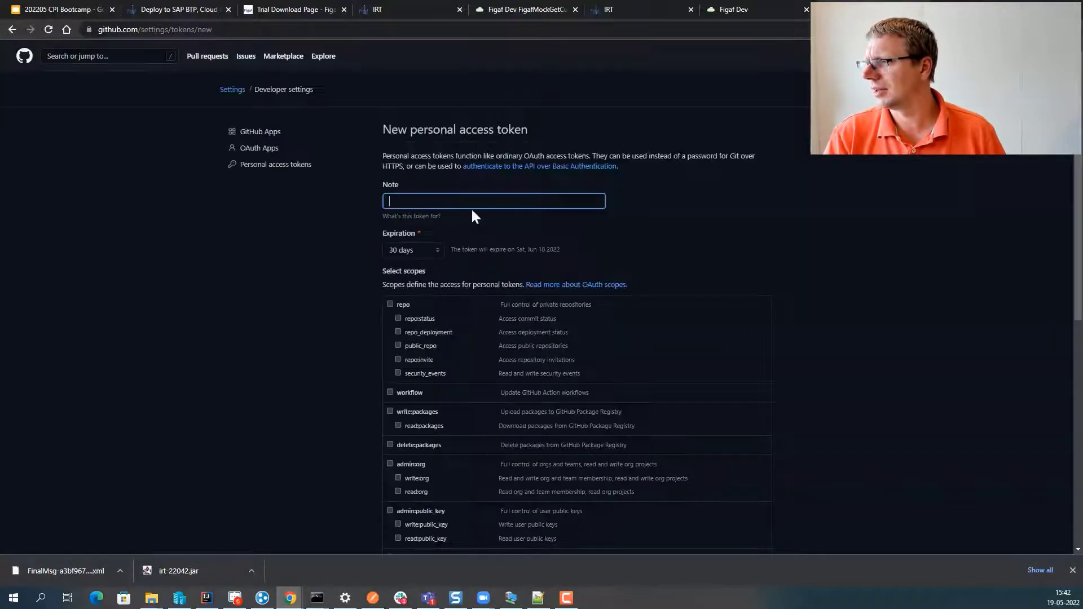
# - Create token 'FigafLive' expiring 05/20/2022 with full repo scope, and copy its value
pyautogui.click(415, 248)
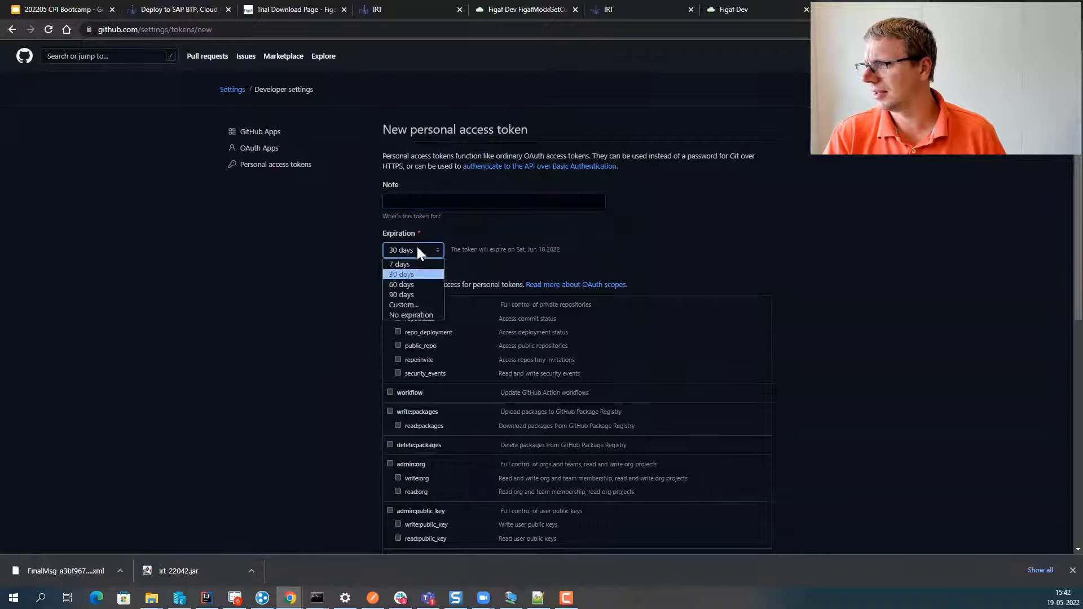
pyautogui.click(422, 305)
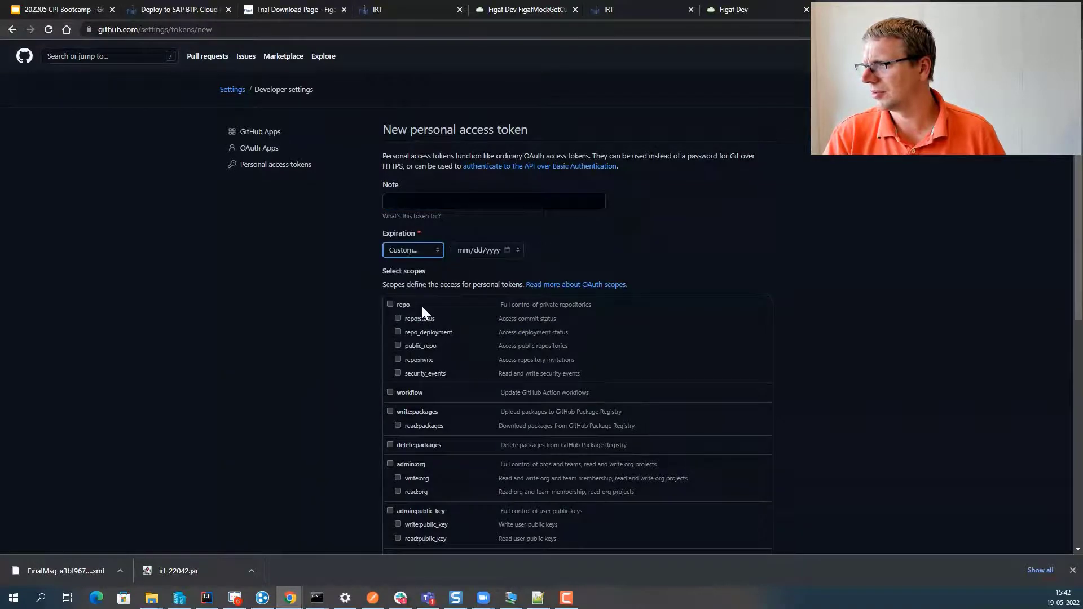
pyautogui.click(507, 251)
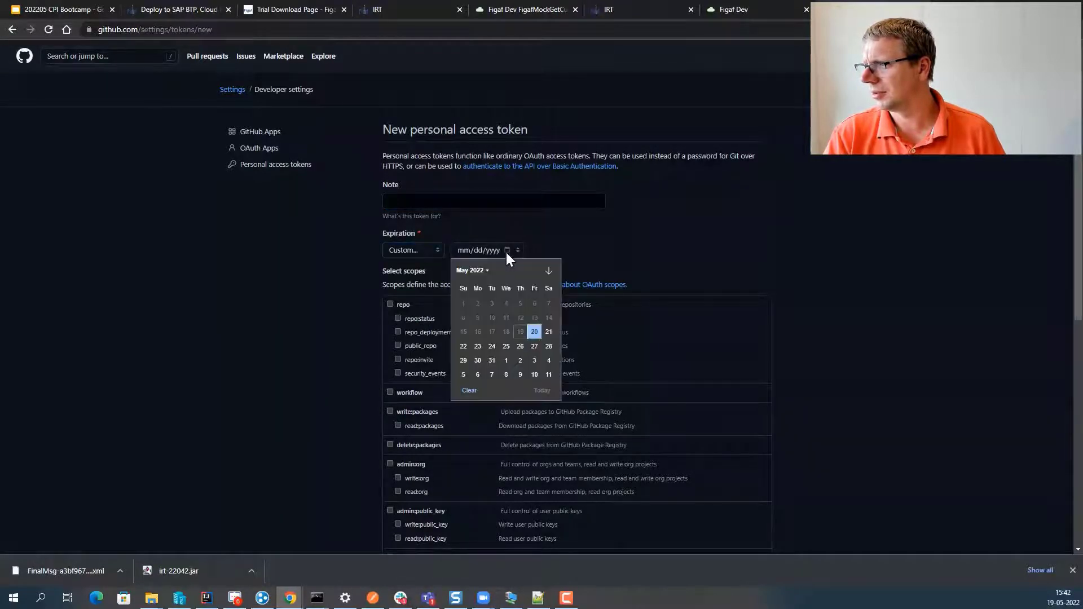
pyautogui.click(532, 332)
pyautogui.click(412, 251)
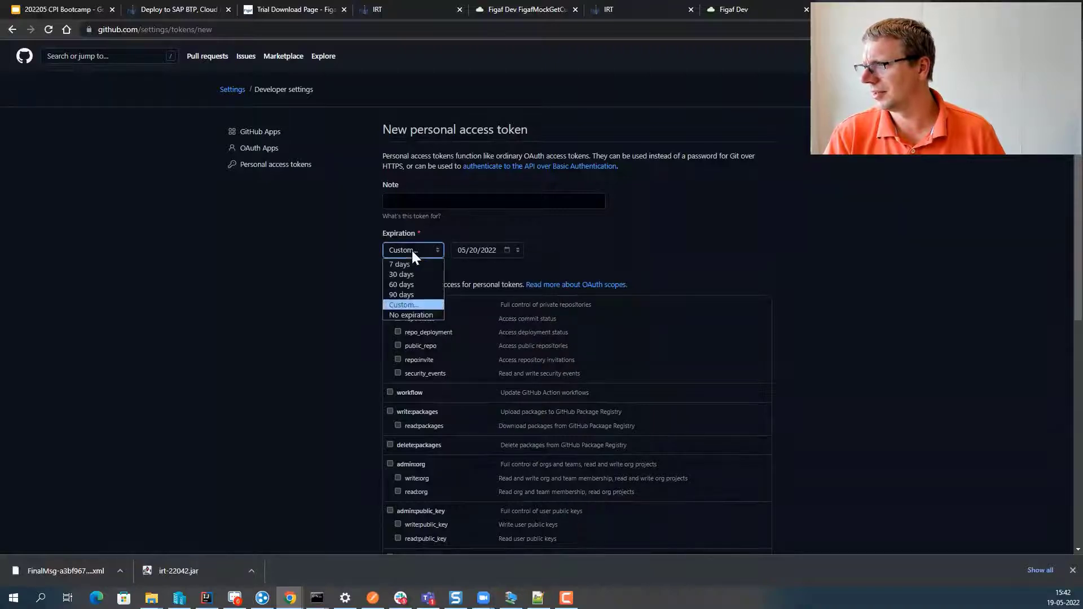
pyautogui.click(456, 202)
pyautogui.write('Figaf')
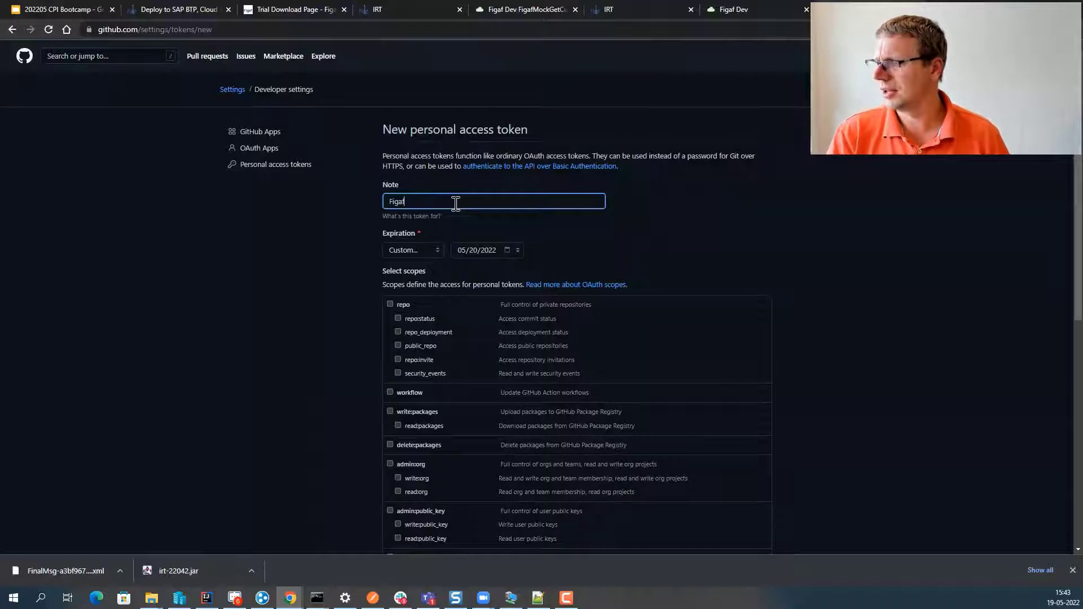
pyautogui.write('Live')
pyautogui.click(389, 305)
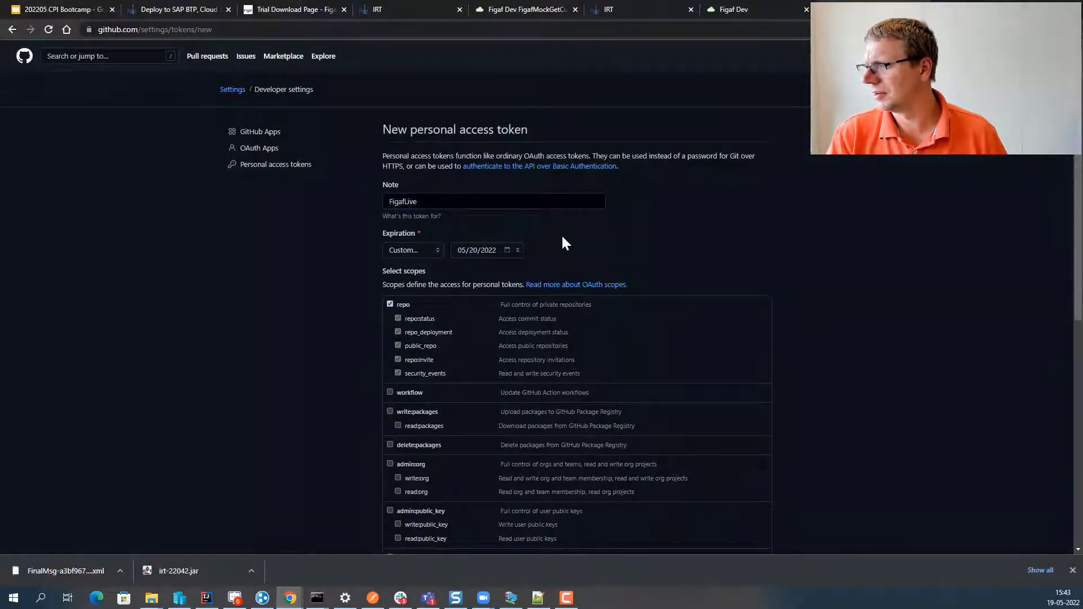
pyautogui.click(543, 196)
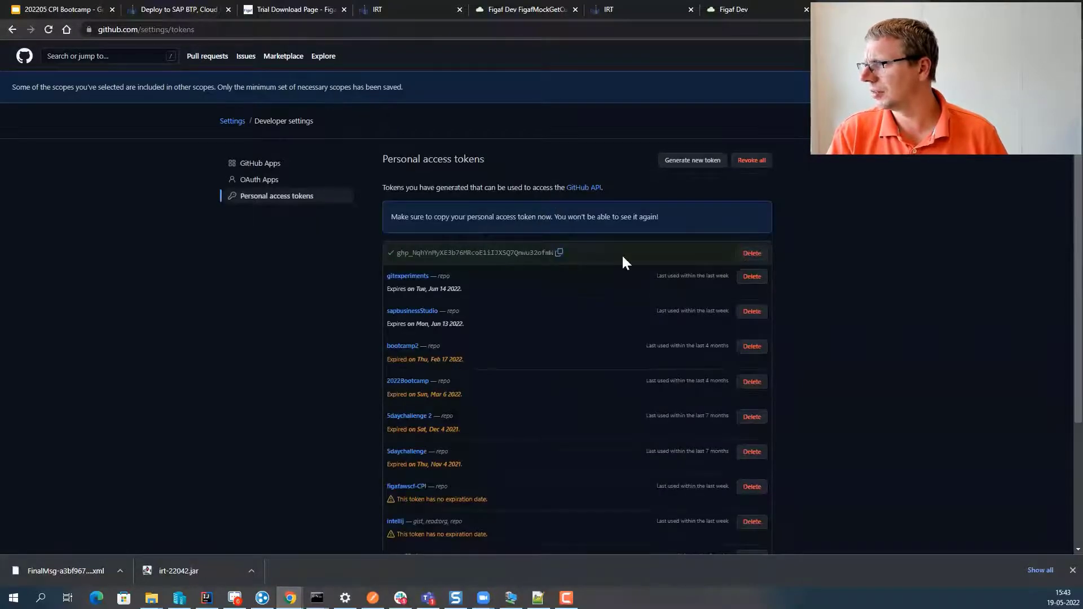
pyautogui.click(559, 253)
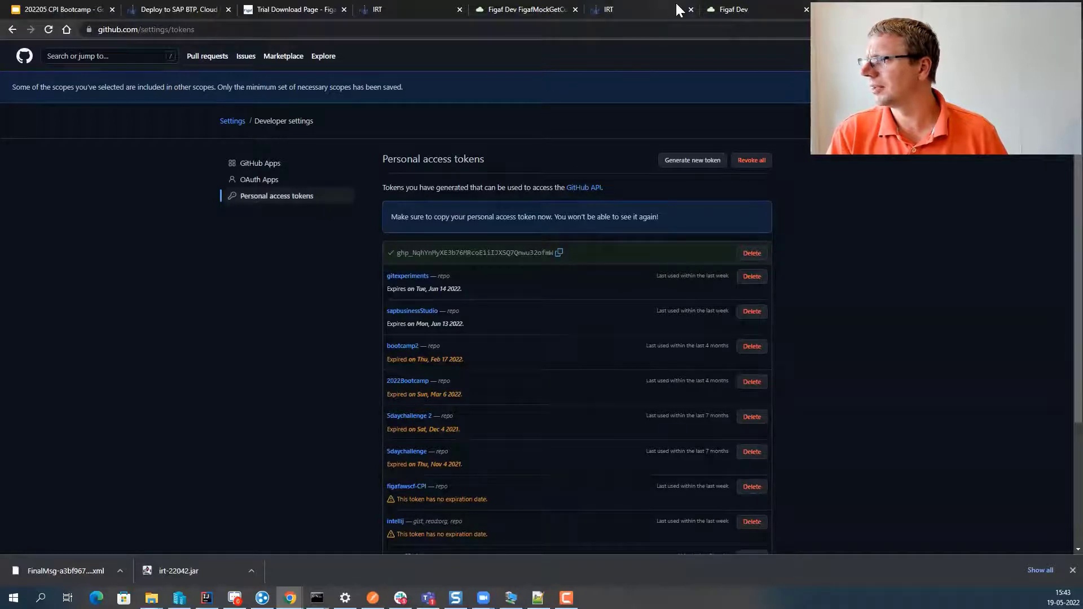
# - Save the token as the dev agent's Git password and start the dev agent synchronization
pyautogui.click(658, 8)
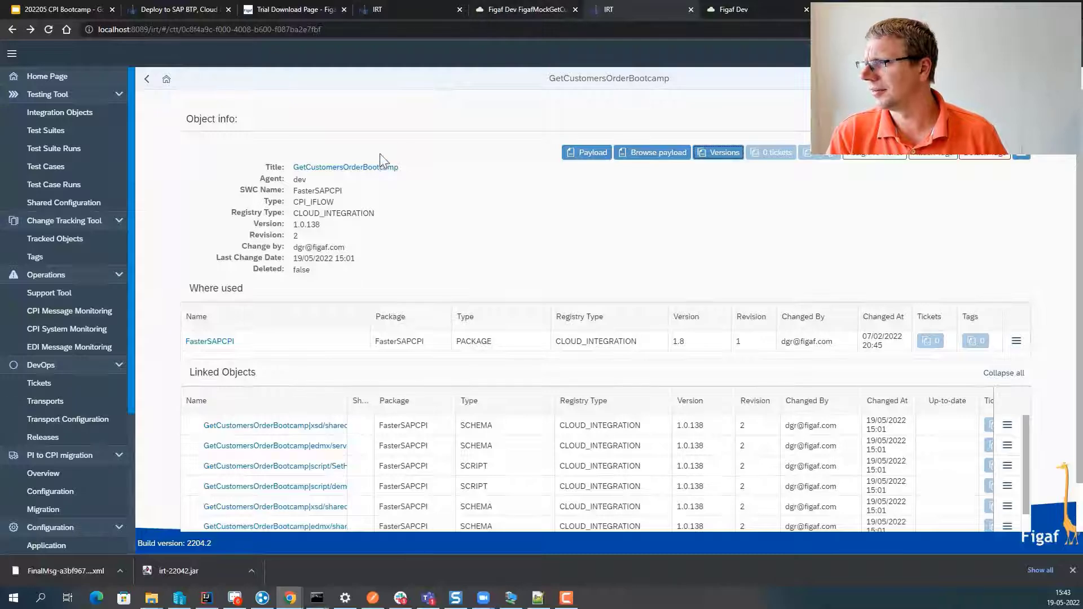
pyautogui.click(398, 10)
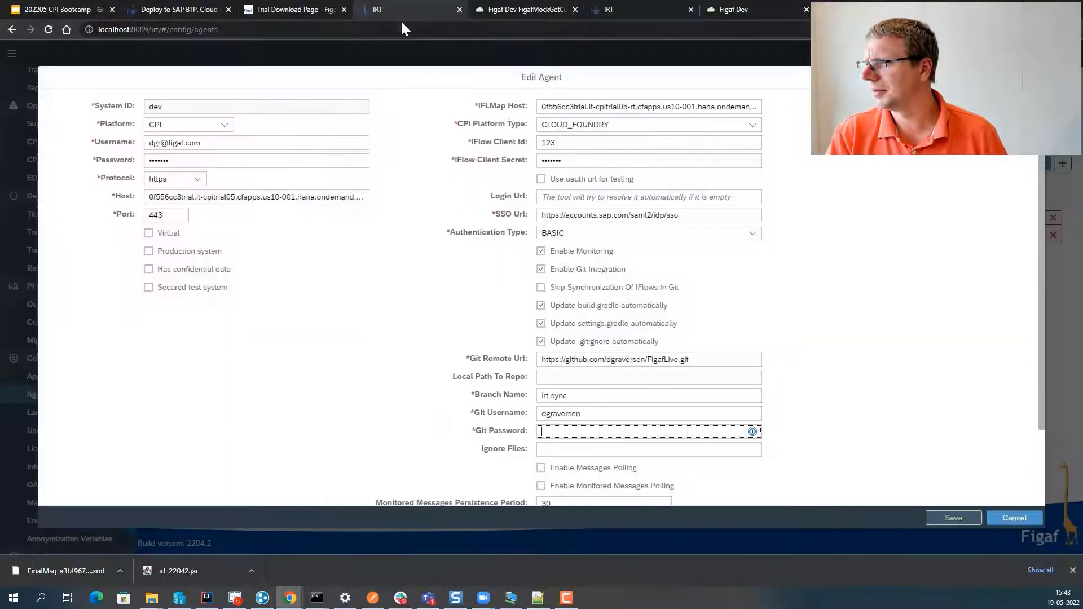
pyautogui.hotkey('ctrl', 'v')
pyautogui.scroll(-3, 750, 483)
pyautogui.click(952, 516)
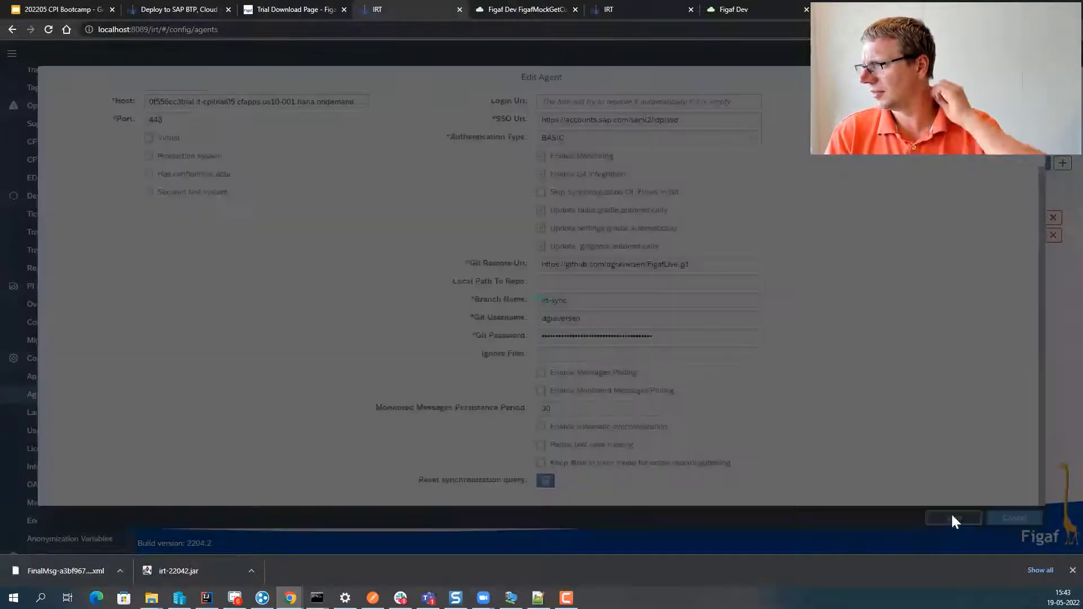
pyautogui.click(618, 327)
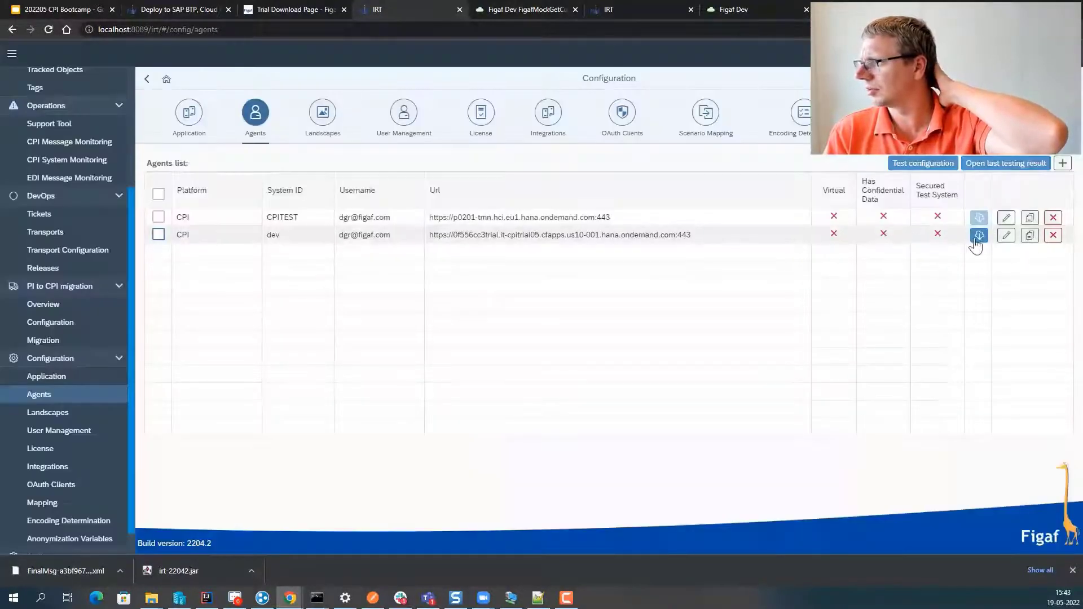
pyautogui.click(978, 237)
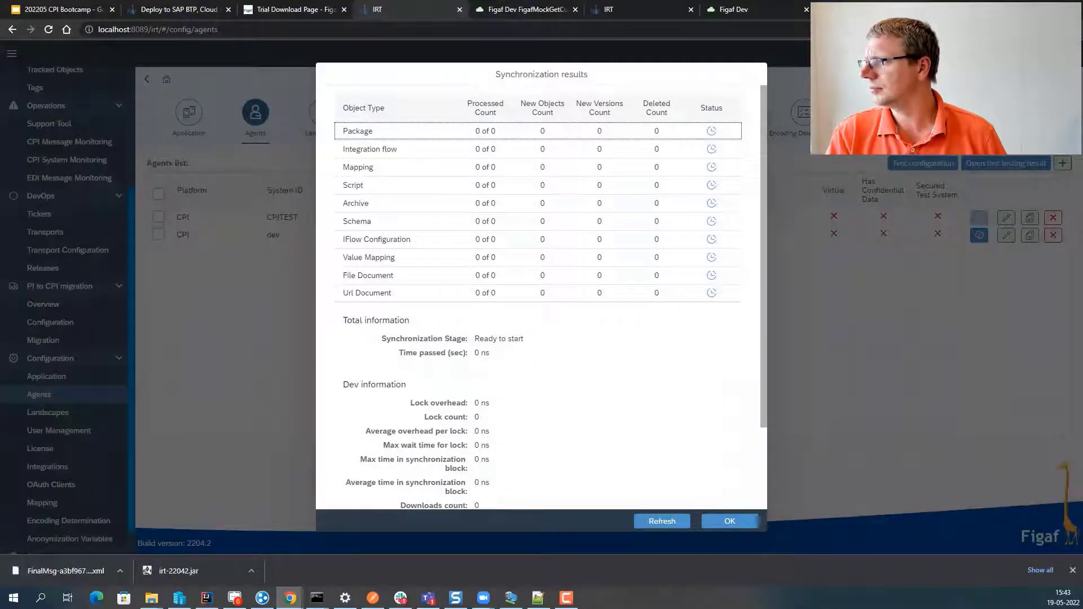
# - Load the GitHub profile overview page in a new Chrome tab
pyautogui.hotkey('ctrl', 't')
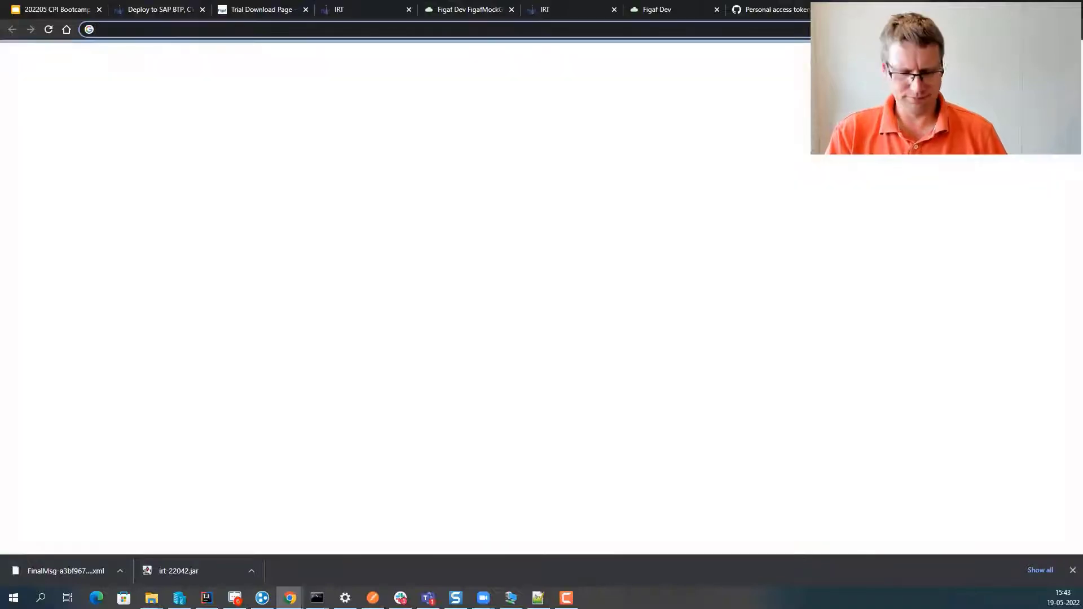
pyautogui.write('figaf')
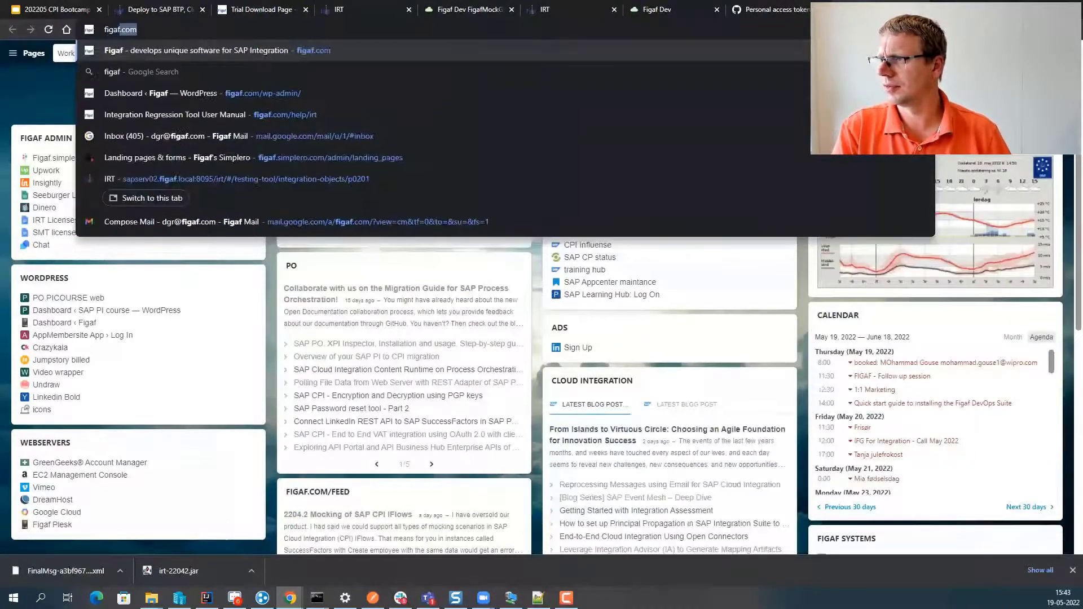
pyautogui.press('BackSpace')
pyautogui.press('BackSpace')
pyautogui.press('BackSpace')
pyautogui.press('BackSpace')
pyautogui.press('BackSpace')
pyautogui.press('BackSpace')
pyautogui.write('h')
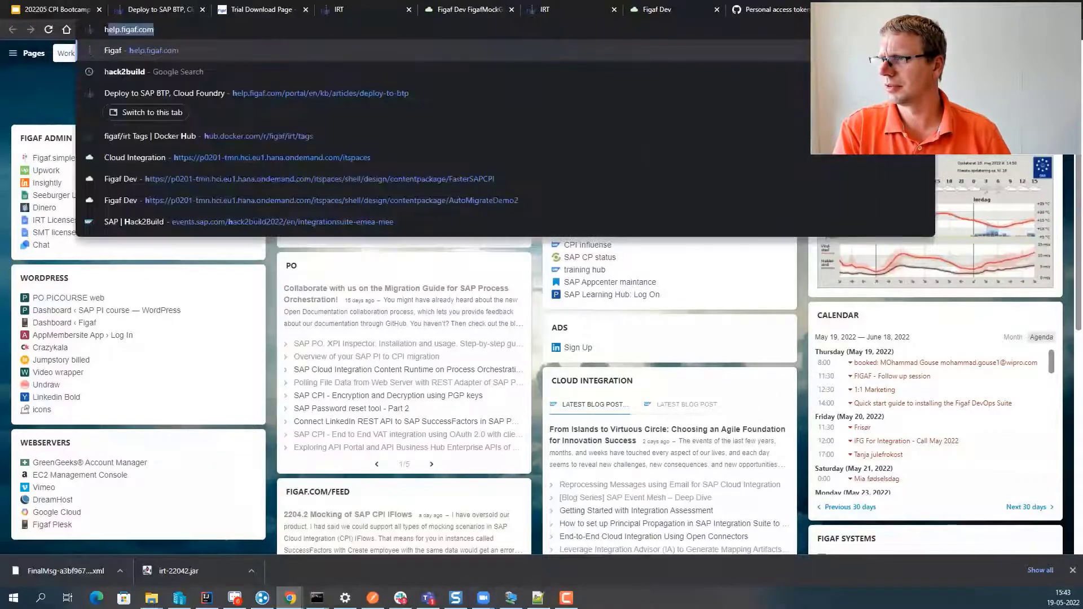
pyautogui.press('BackSpace')
pyautogui.press('BackSpace')
pyautogui.write('github.com/dgraversen/8094CPIreal')
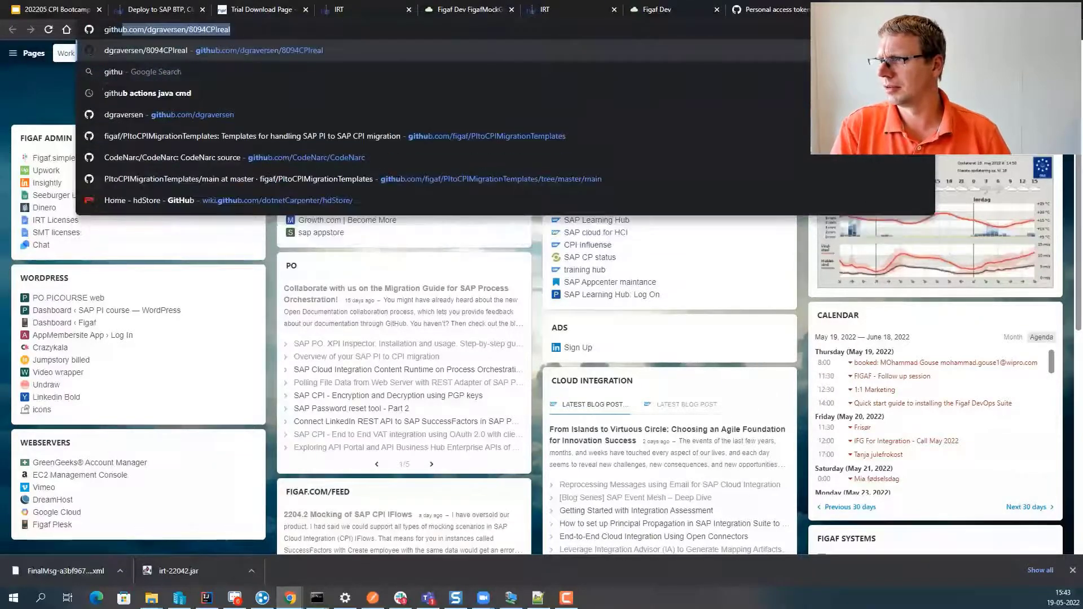
pyautogui.press('Right')
pyautogui.press('BackSpace')
pyautogui.press('BackSpace')
pyautogui.press('BackSpace')
pyautogui.press('BackSpace')
pyautogui.press('BackSpace')
pyautogui.press('BackSpace')
pyautogui.press('BackSpace')
pyautogui.press('BackSpace')
pyautogui.press('BackSpace')
pyautogui.press('BackSpace')
pyautogui.press('BackSpace')
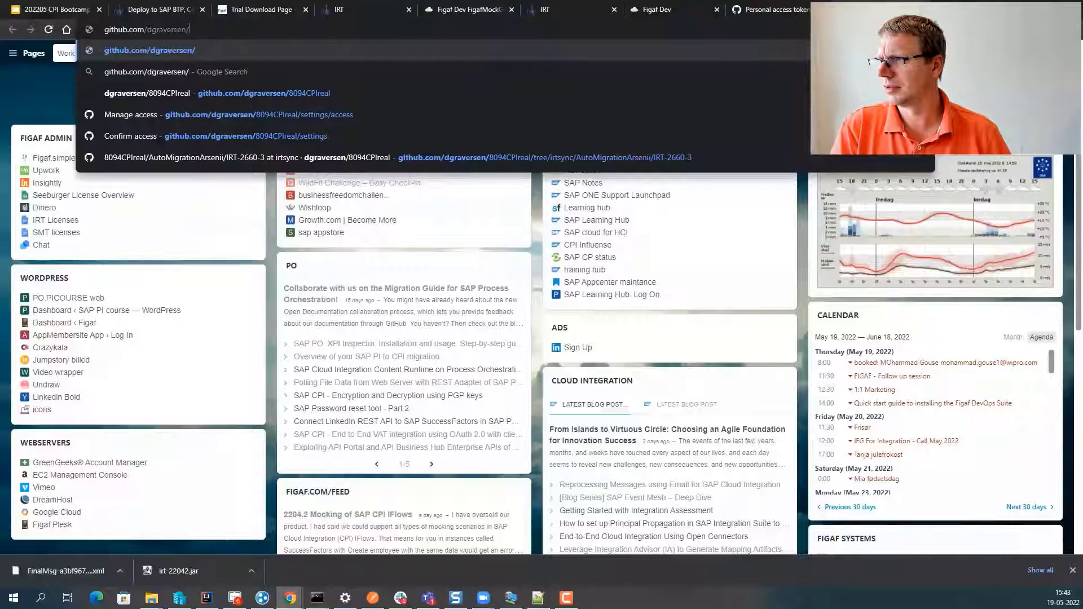
pyautogui.press('Return')
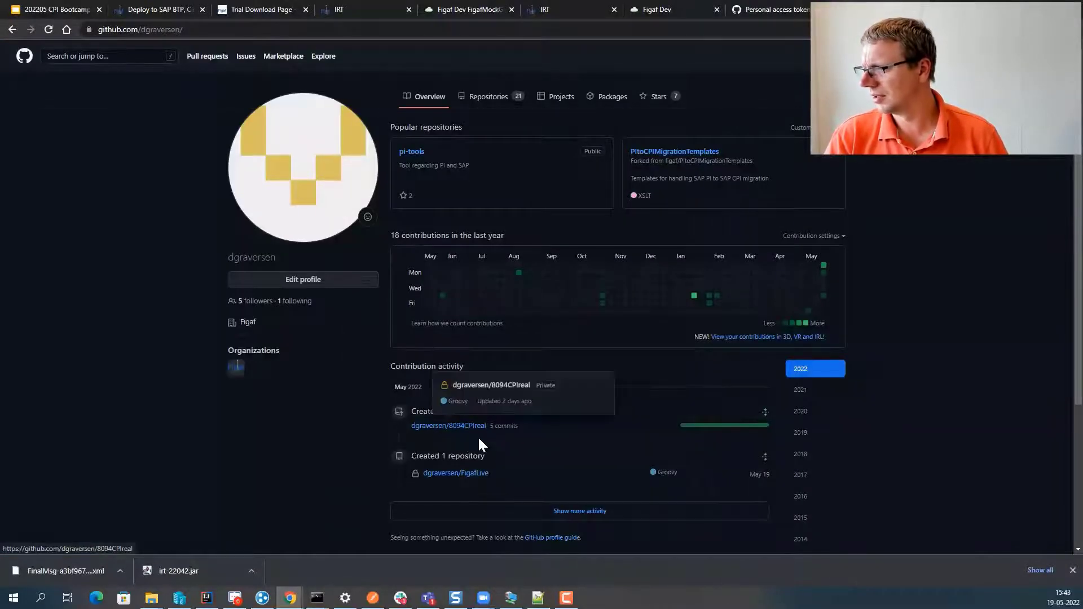
# - Open the FigafLive repository from the profile's contribution activity to see the synced irt-sync files
pyautogui.moveTo(457, 474)
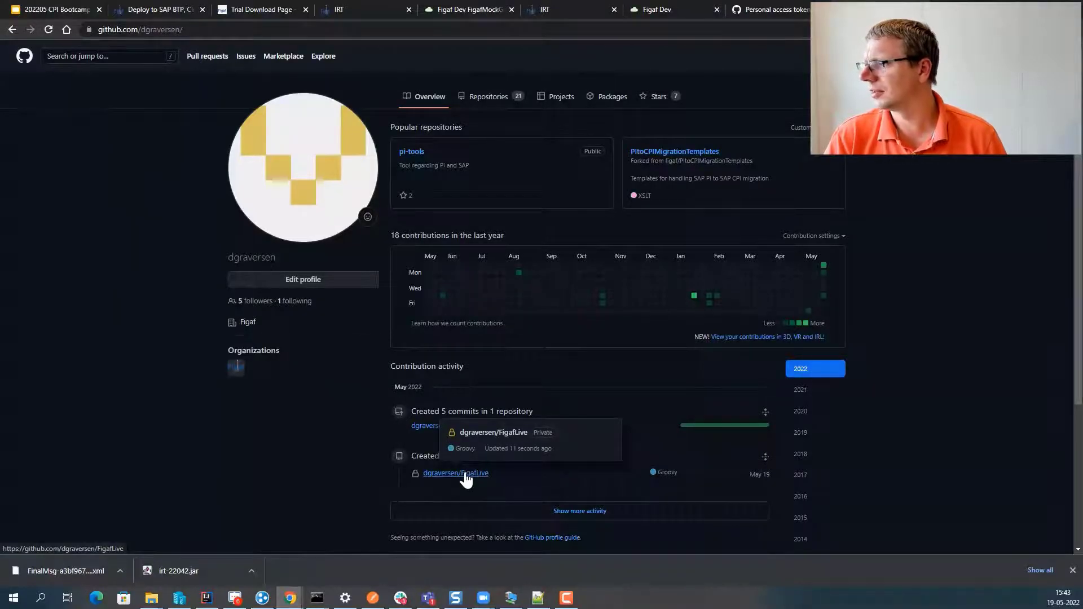
pyautogui.click(457, 475)
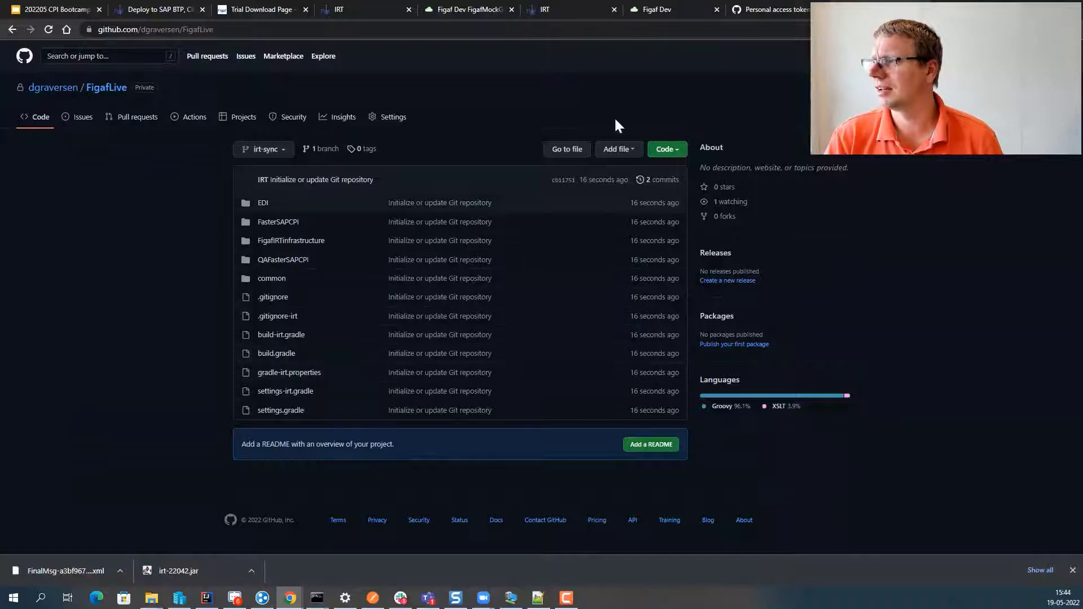
pyautogui.click(465, 9)
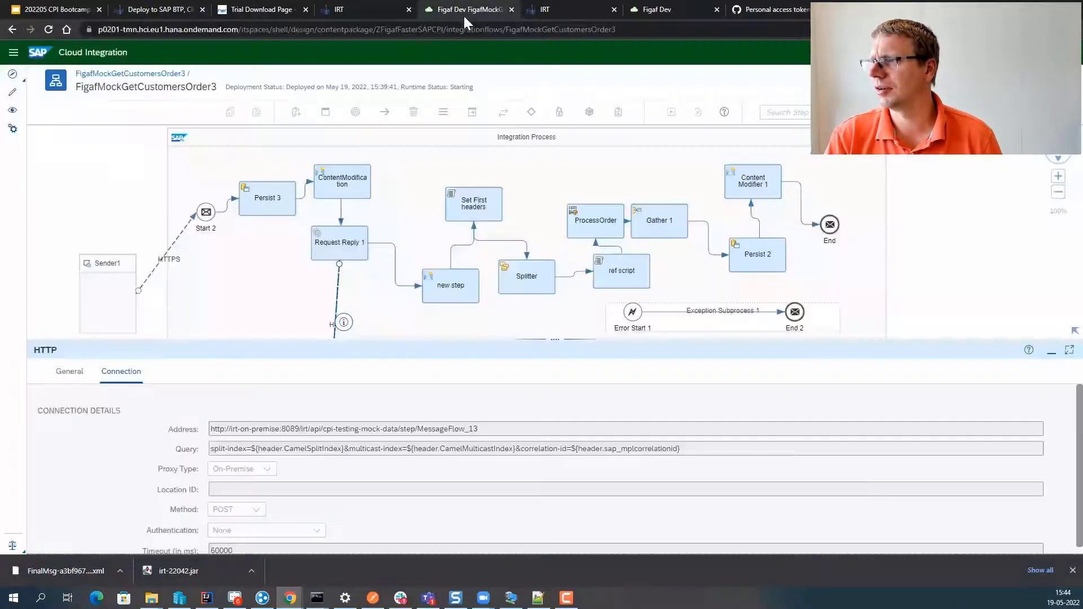
# - Open the GetCustomersOrderBootcamp iFlow in edit mode and its CreateCustomer XSLT mapping
pyautogui.click(13, 96)
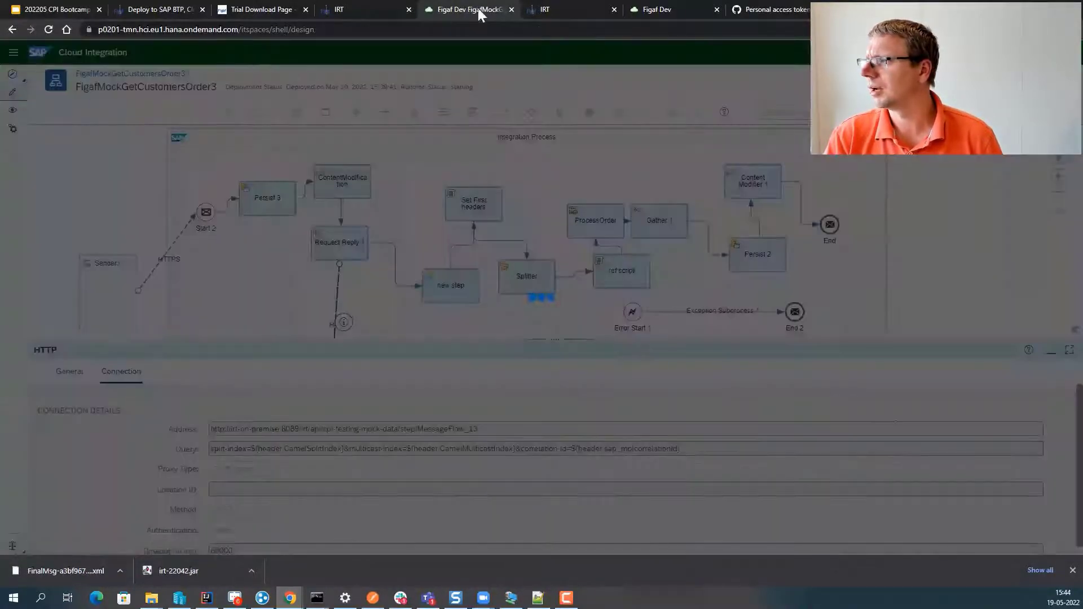
pyautogui.click(638, 5)
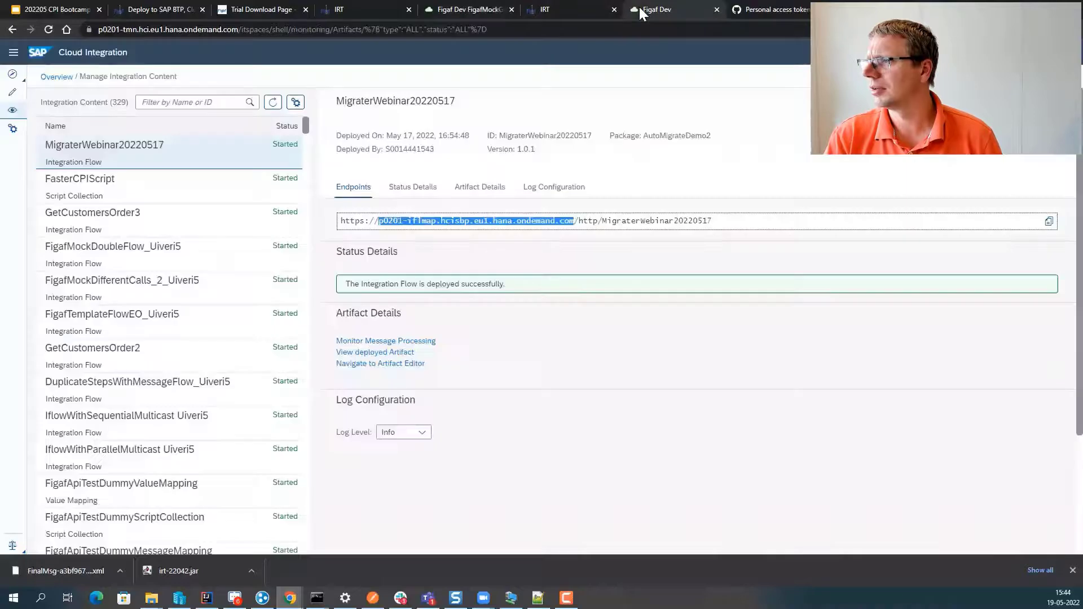
pyautogui.click(604, 7)
pyautogui.click(332, 172)
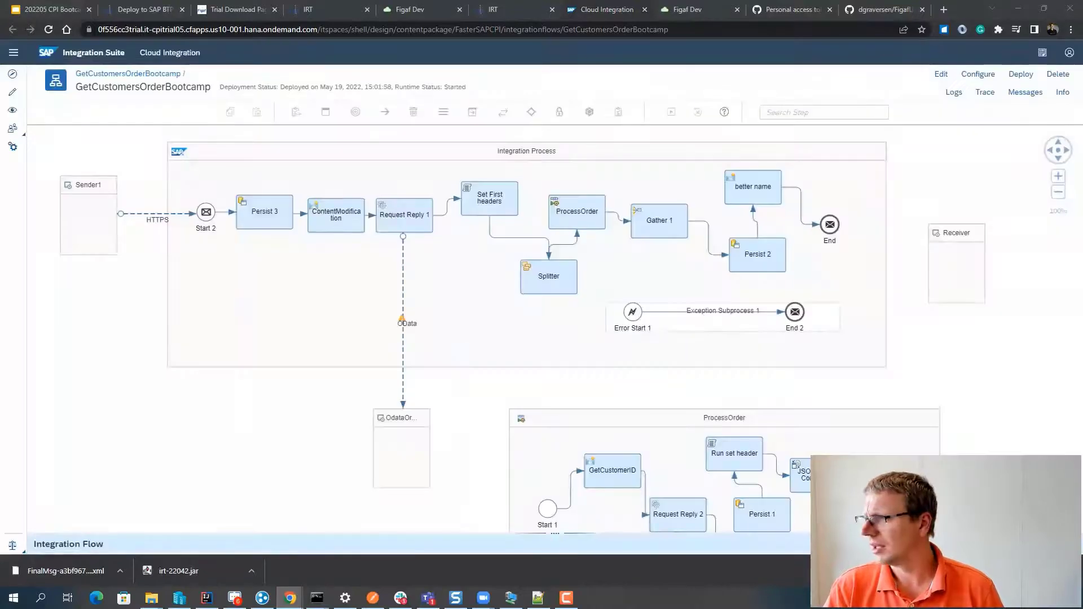
pyautogui.click(945, 79)
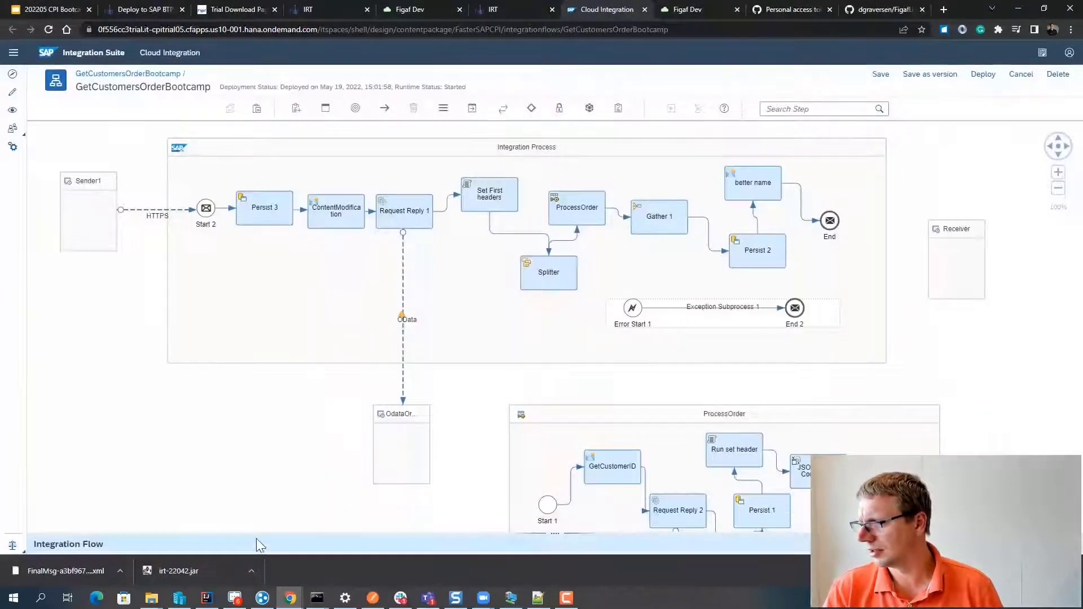
pyautogui.moveTo(256, 533); pyautogui.dragTo(246, 348)
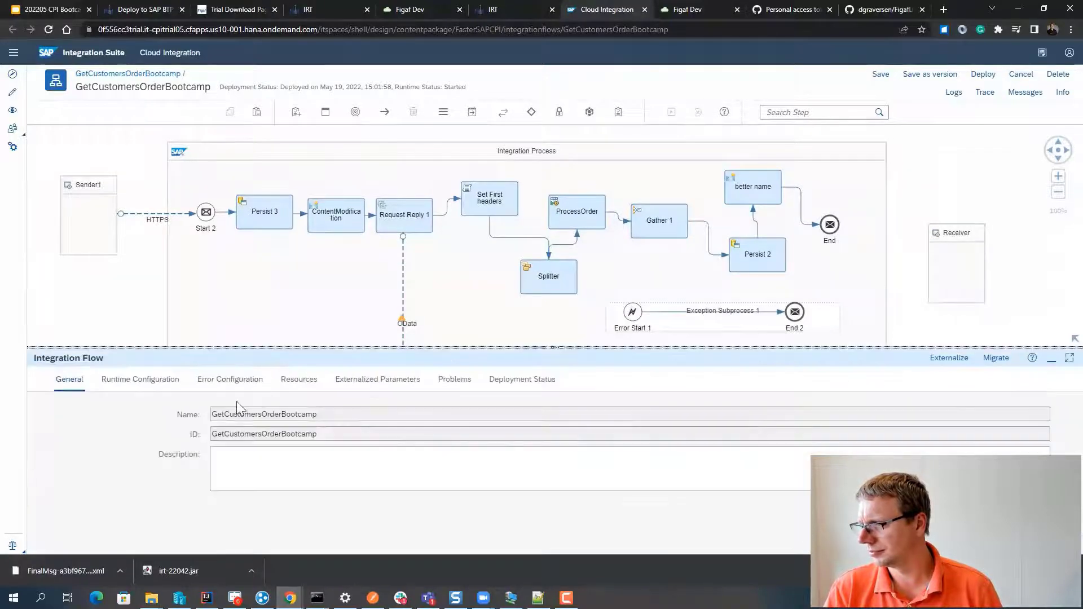
pyautogui.click(440, 381)
pyautogui.click(378, 381)
pyautogui.click(299, 380)
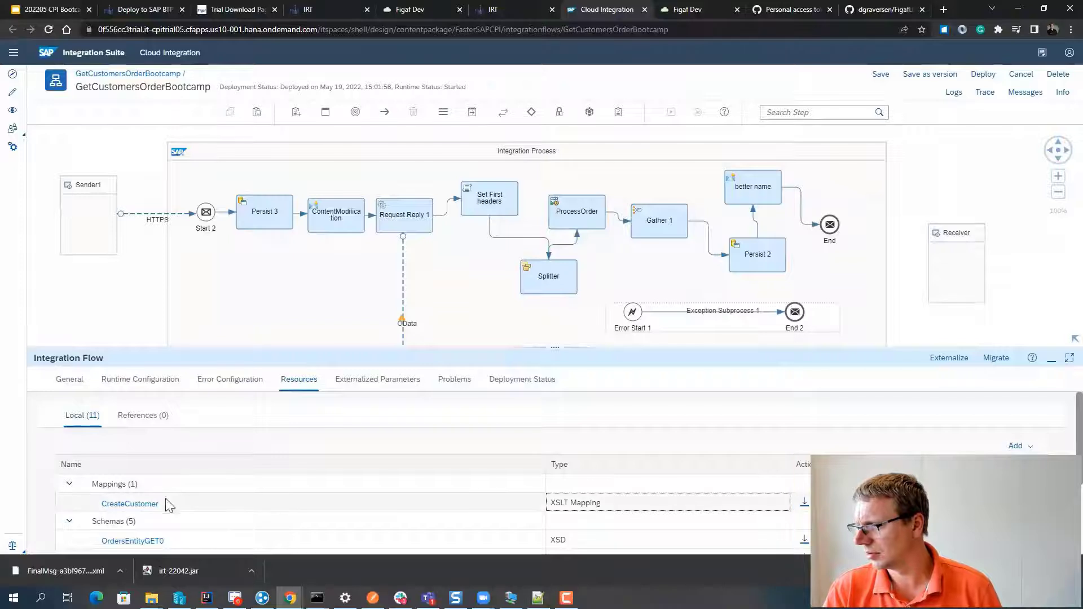
pyautogui.click(120, 505)
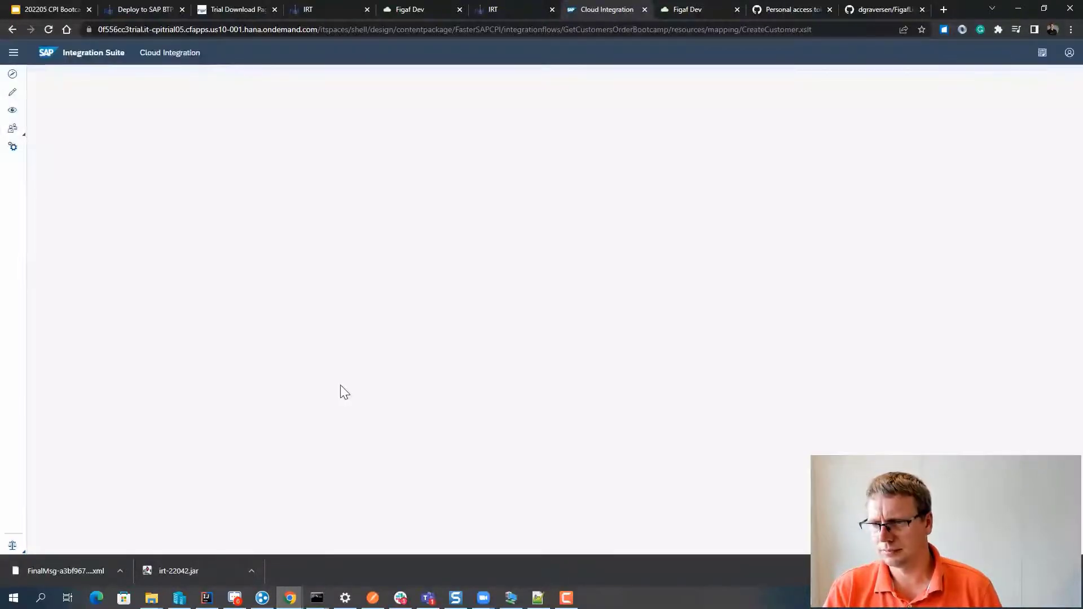
# - Change webinar2 from Bootcamp to 'Figaf Live' in the XSLT and save the iFlow as a version
pyautogui.click(159, 166)
pyautogui.doubleClick(158, 166)
pyautogui.write('Figaf Li')
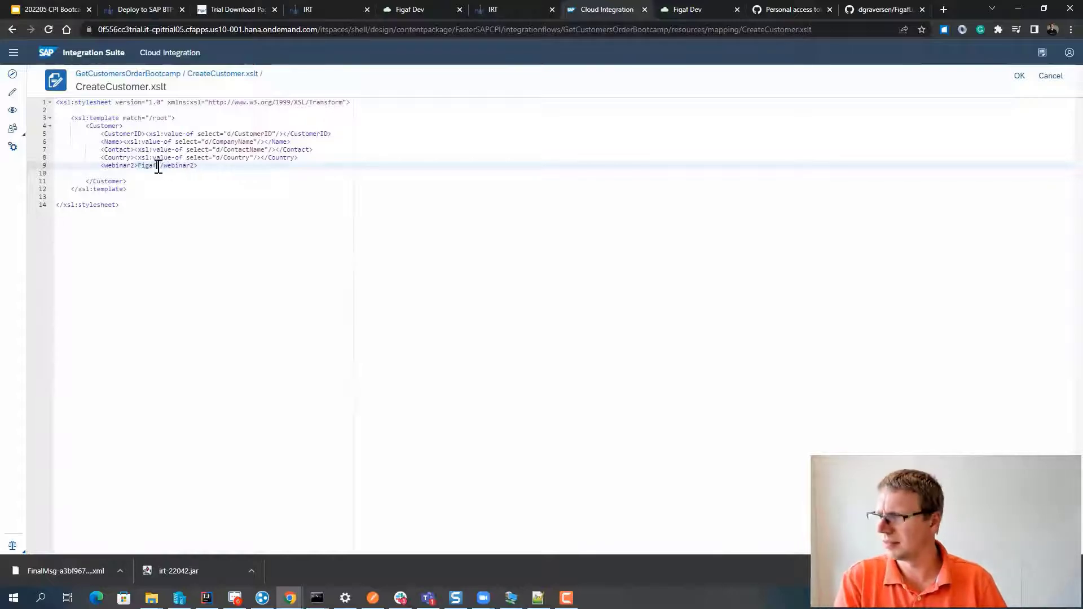
pyautogui.write('ve')
pyautogui.click(1017, 78)
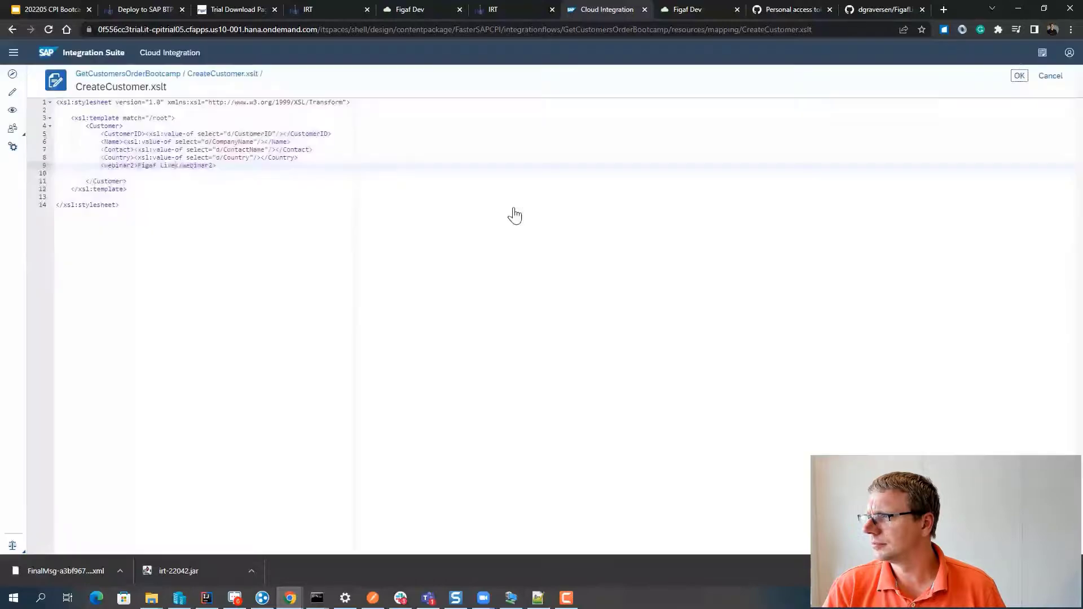
pyautogui.click(934, 77)
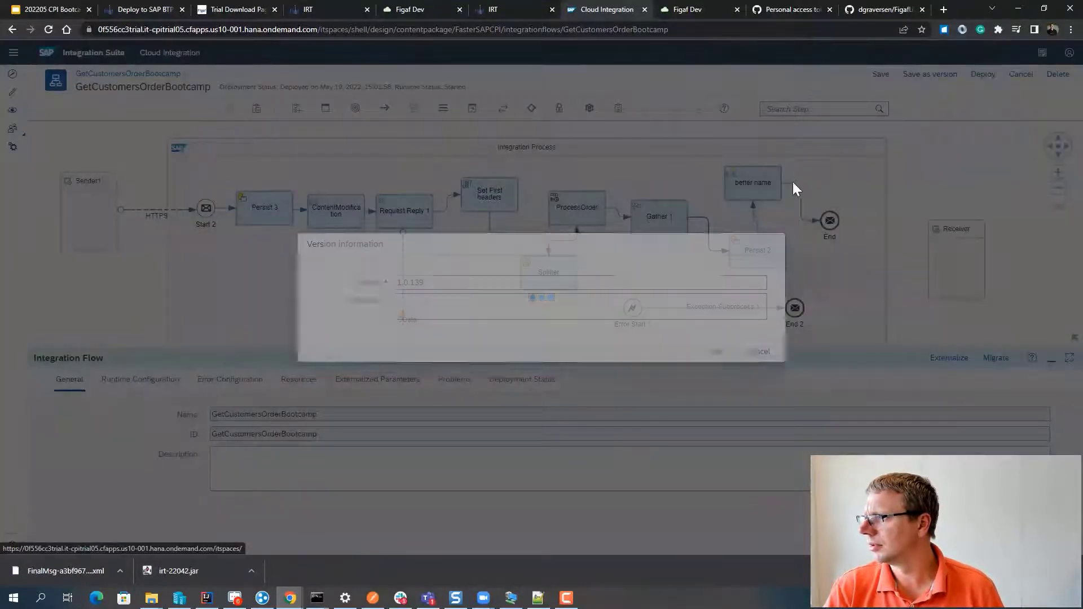
pyautogui.press('Return')
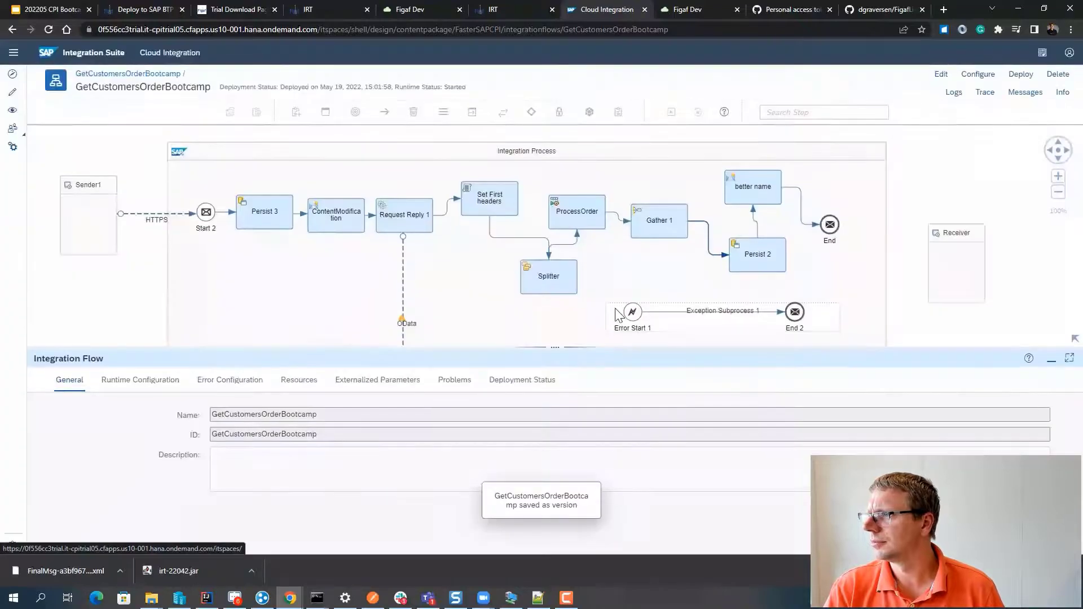
pyautogui.click(313, 8)
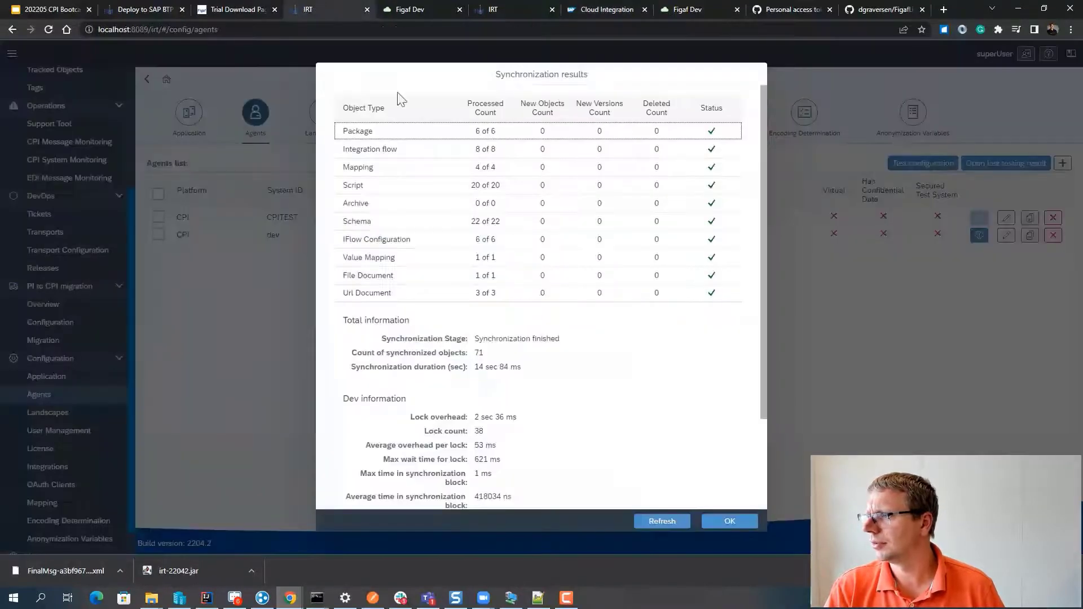
# - Synchronize the dev agent from Tracked Objects until 1 new iFlow and 1 new mapping version appear
pyautogui.click(716, 523)
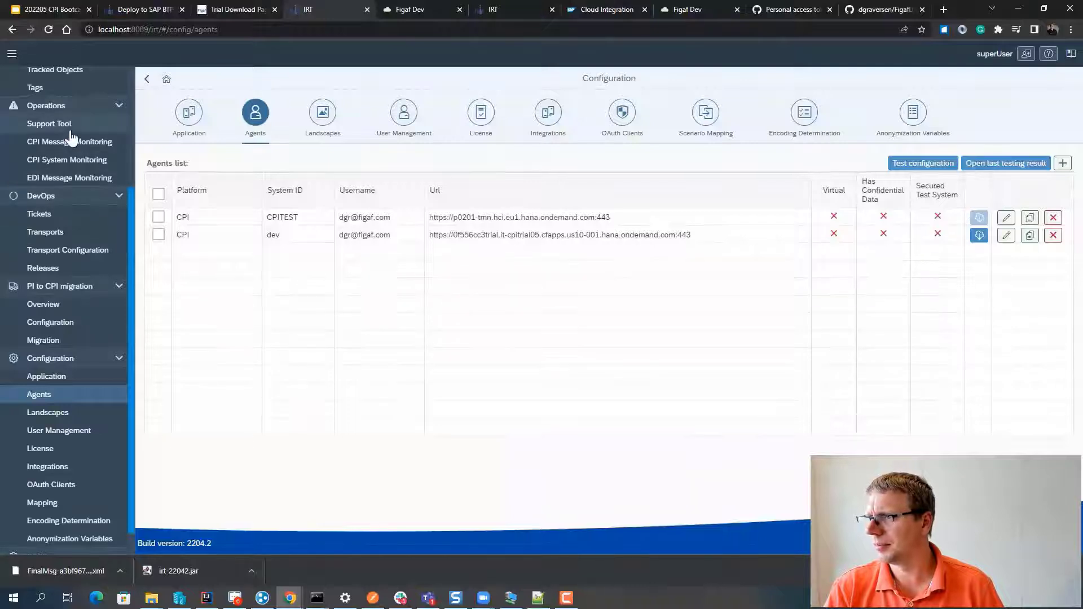
pyautogui.scroll(2, 73, 148)
pyautogui.click(67, 184)
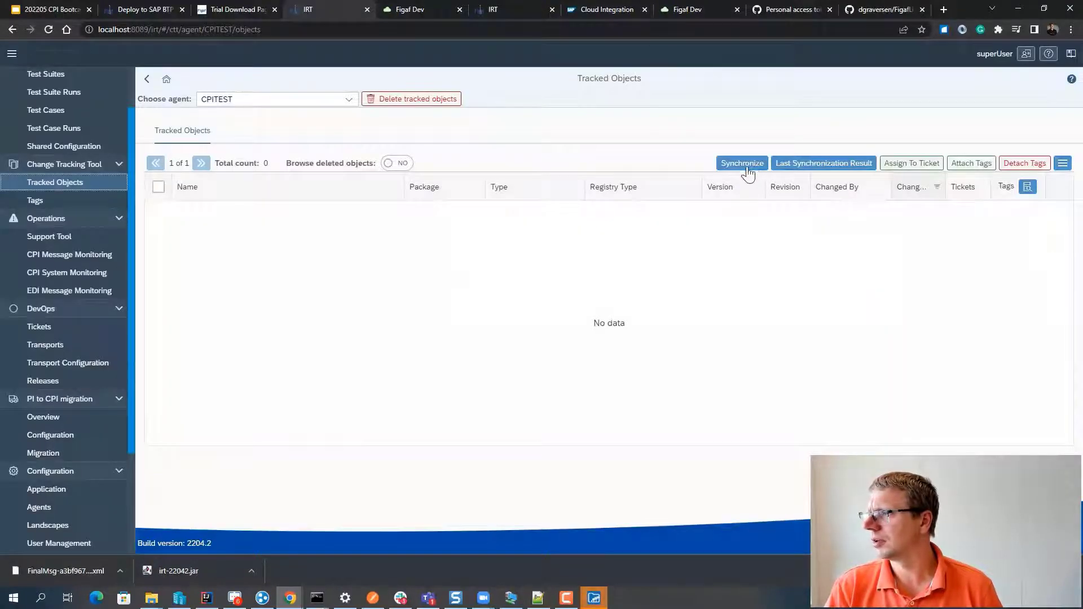
pyautogui.click(750, 167)
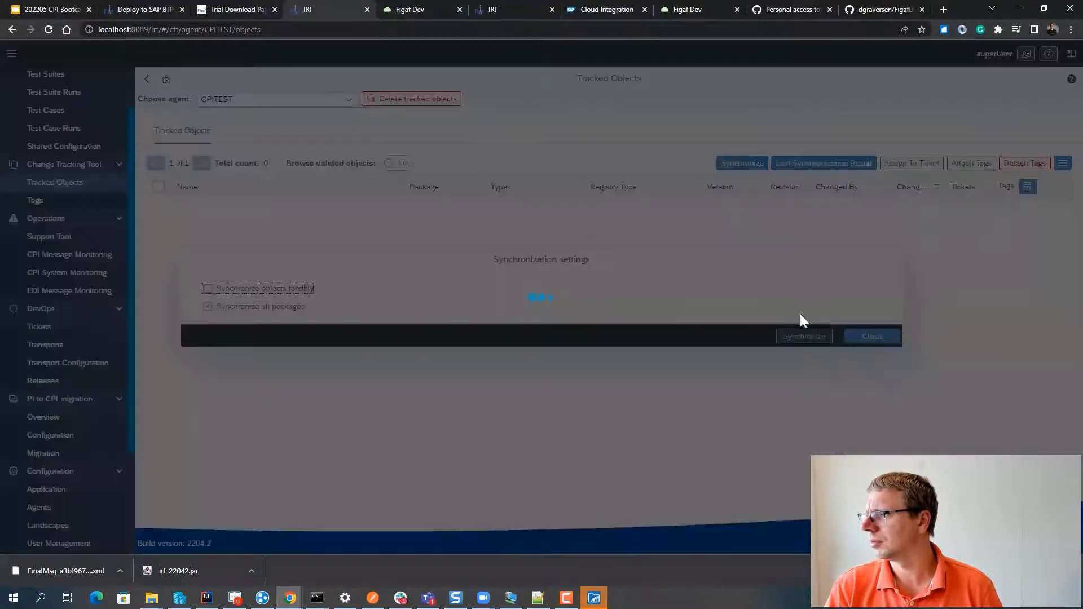
pyautogui.click(873, 340)
pyautogui.click(346, 102)
pyautogui.click(306, 157)
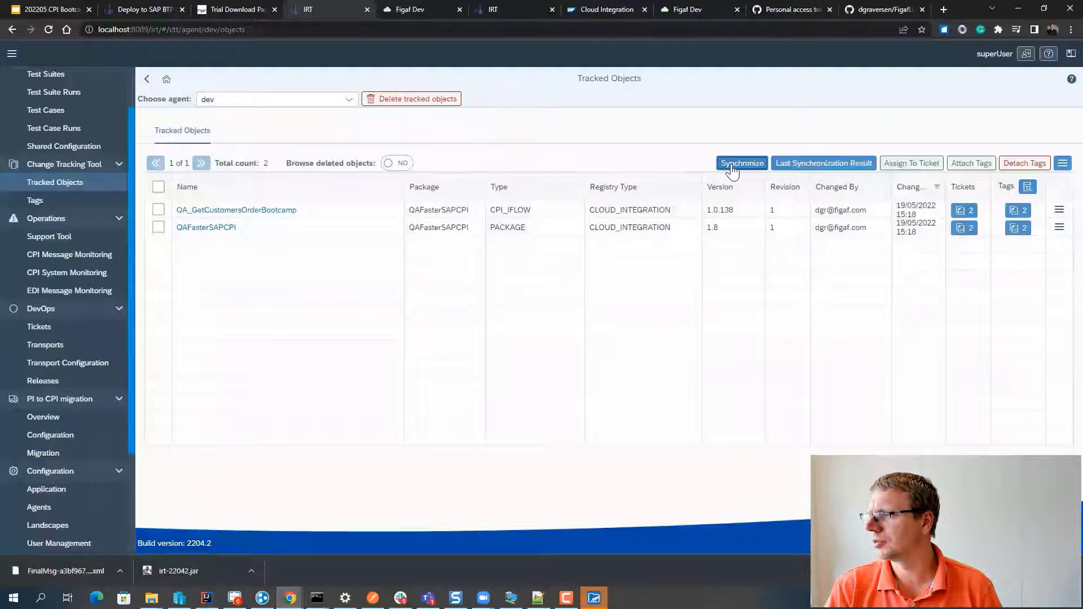
pyautogui.click(733, 165)
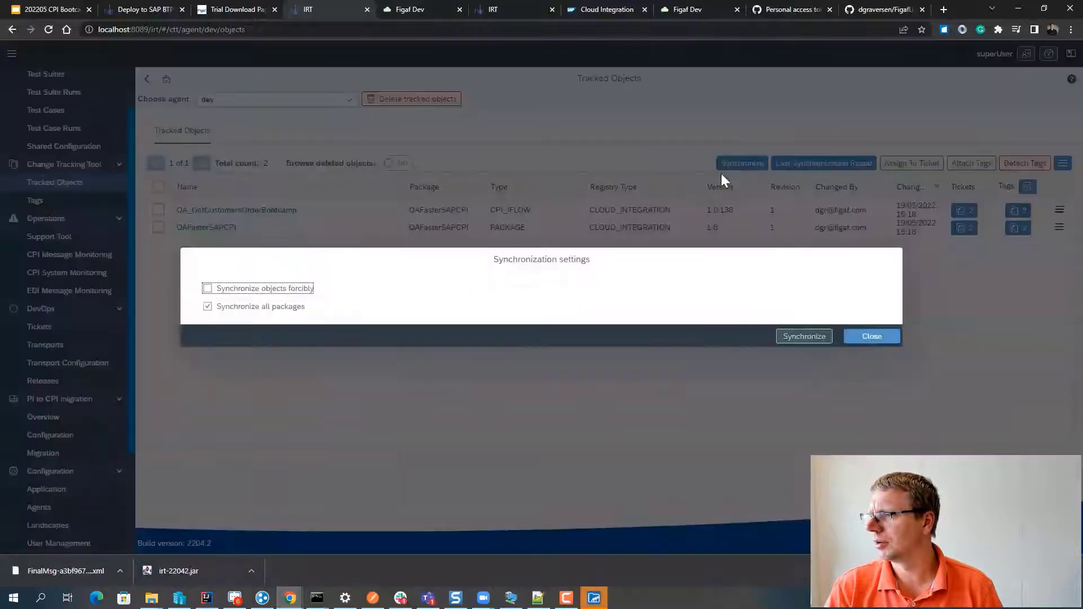
pyautogui.click(796, 335)
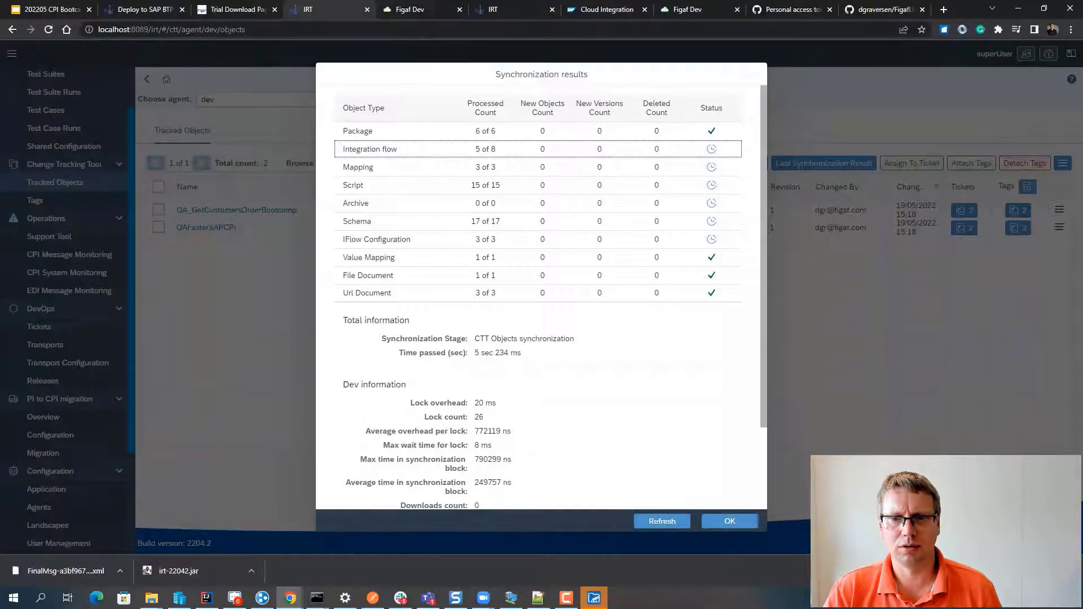
pyautogui.click(647, 525)
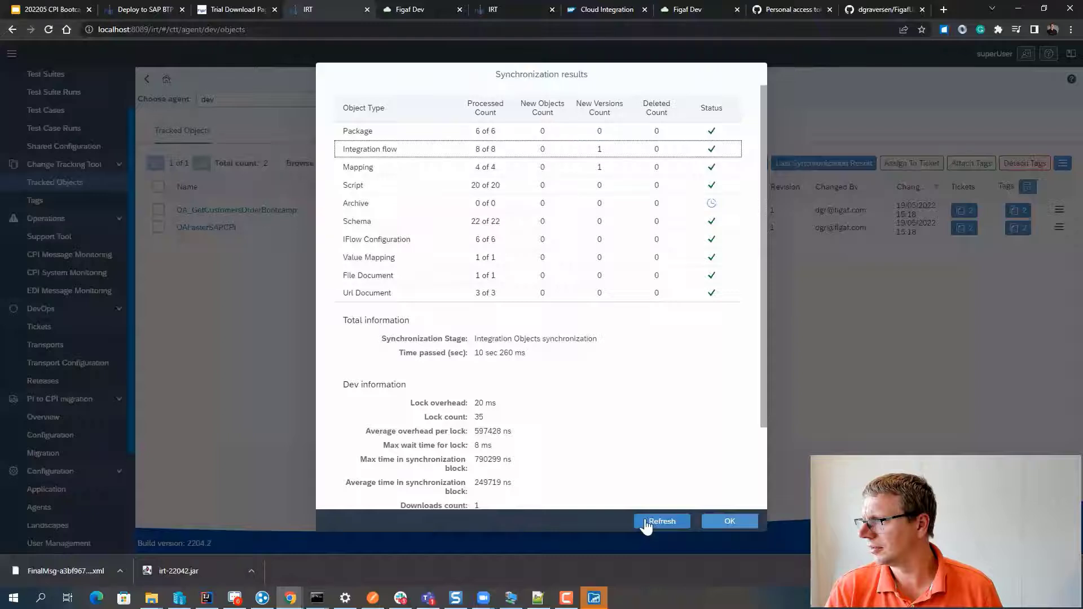
pyautogui.press('Escape')
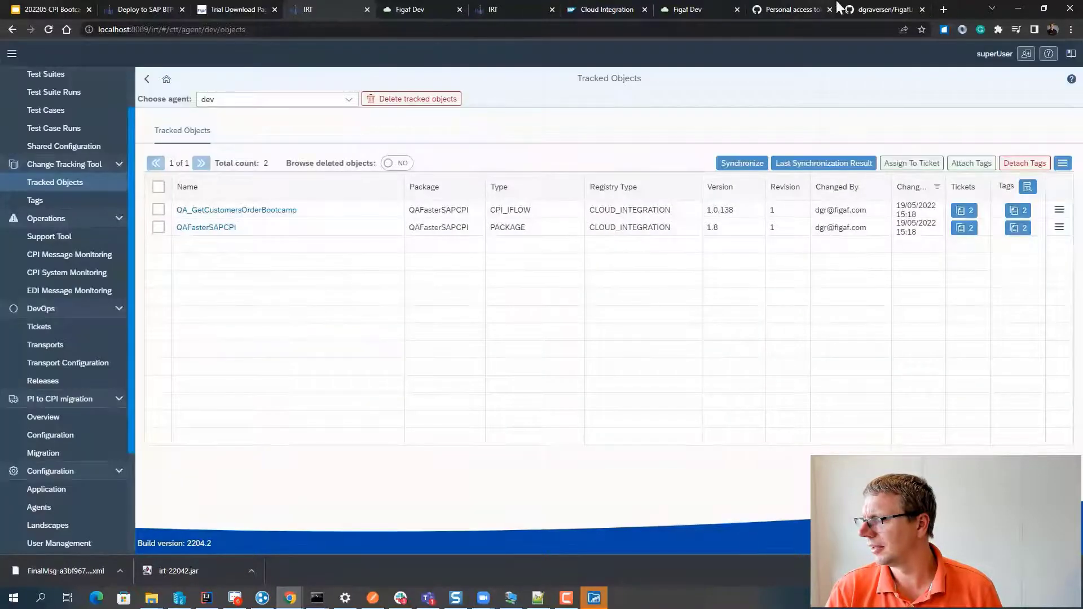
# - Reload FigafLive and review the latest irt-sync commit's diff
pyautogui.click(871, 9)
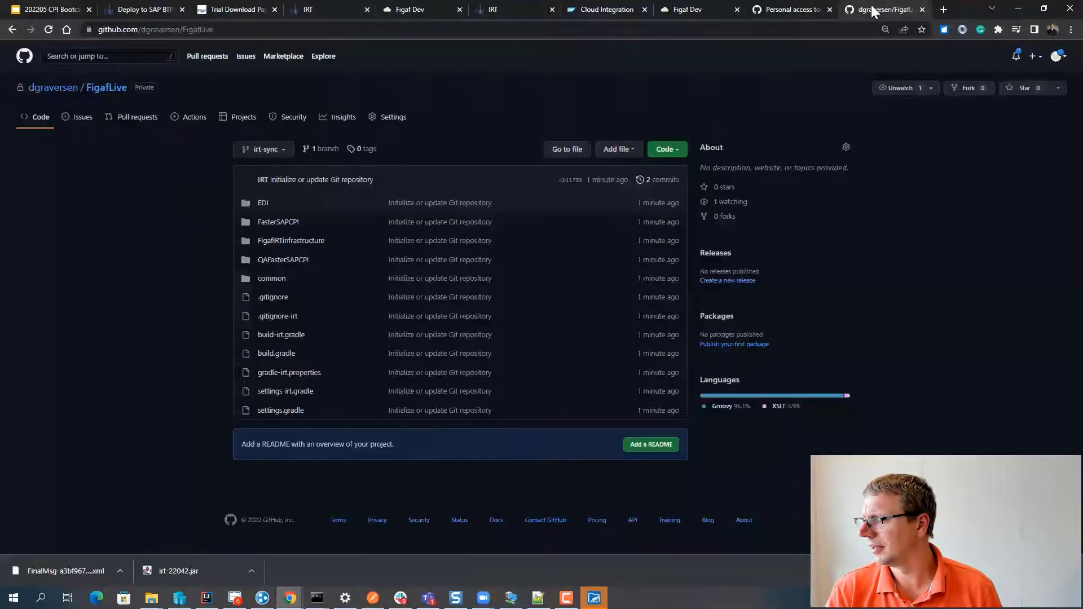
pyautogui.click(50, 29)
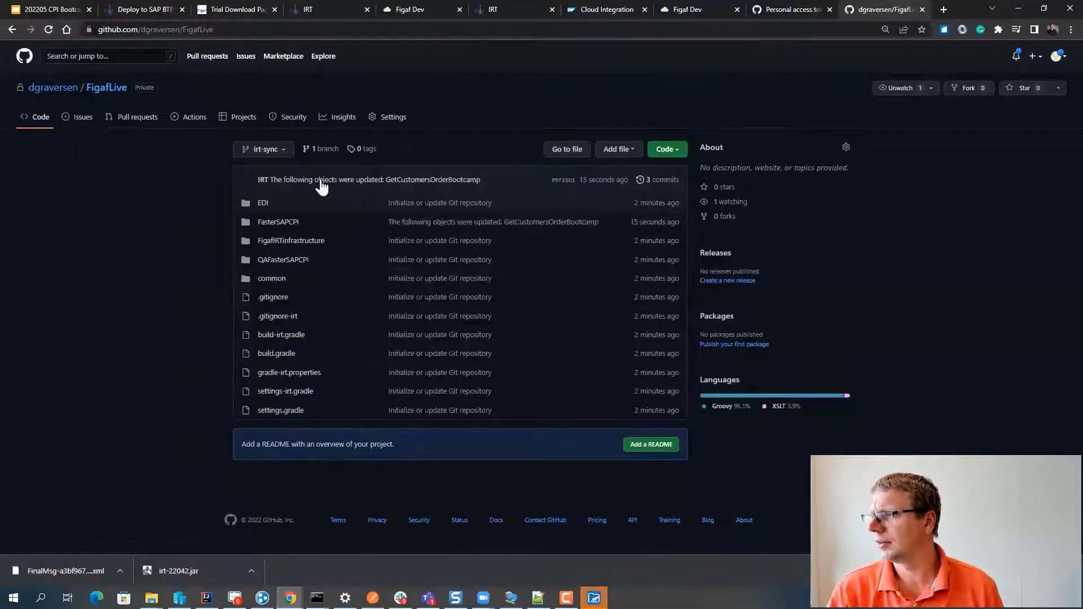
pyautogui.click(321, 180)
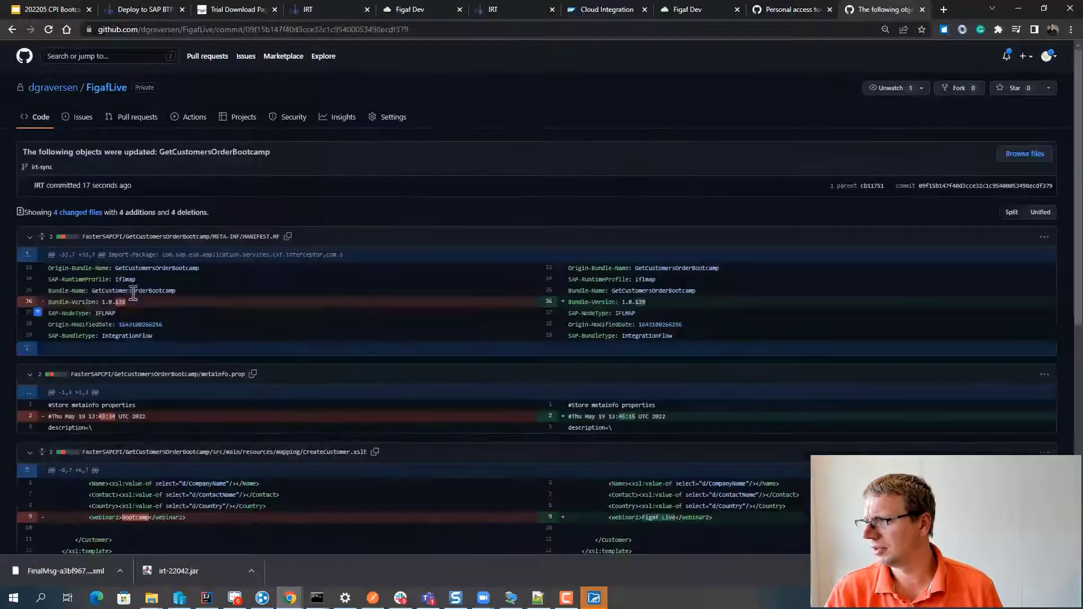
pyautogui.scroll(-1, 548, 398)
pyautogui.scroll(-3, 549, 402)
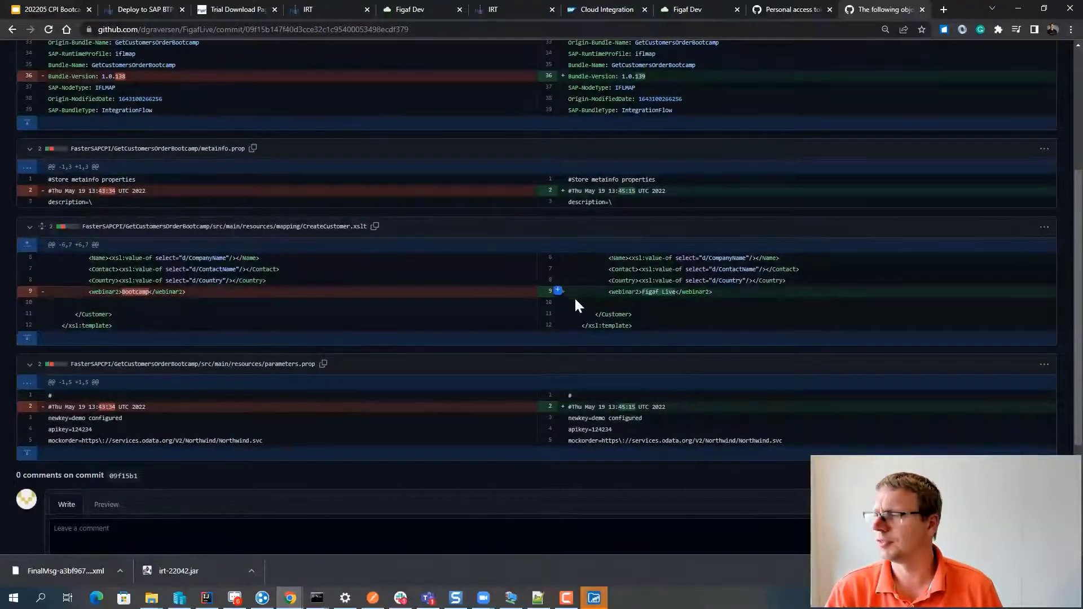
# - Delete the FigafLive personal access token, then return to the commit diff
pyautogui.click(787, 10)
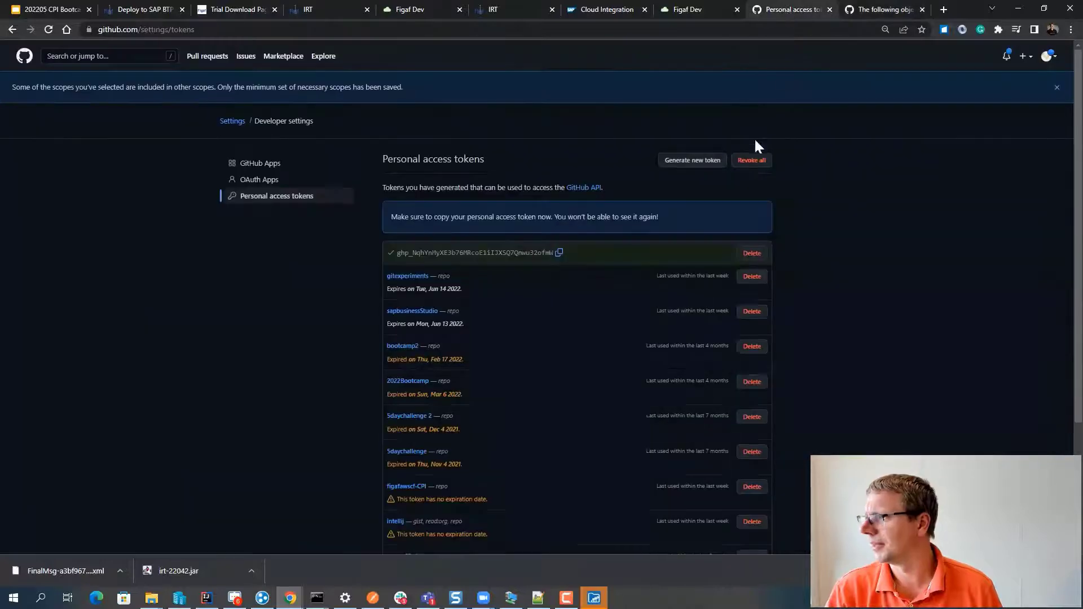
pyautogui.click(745, 255)
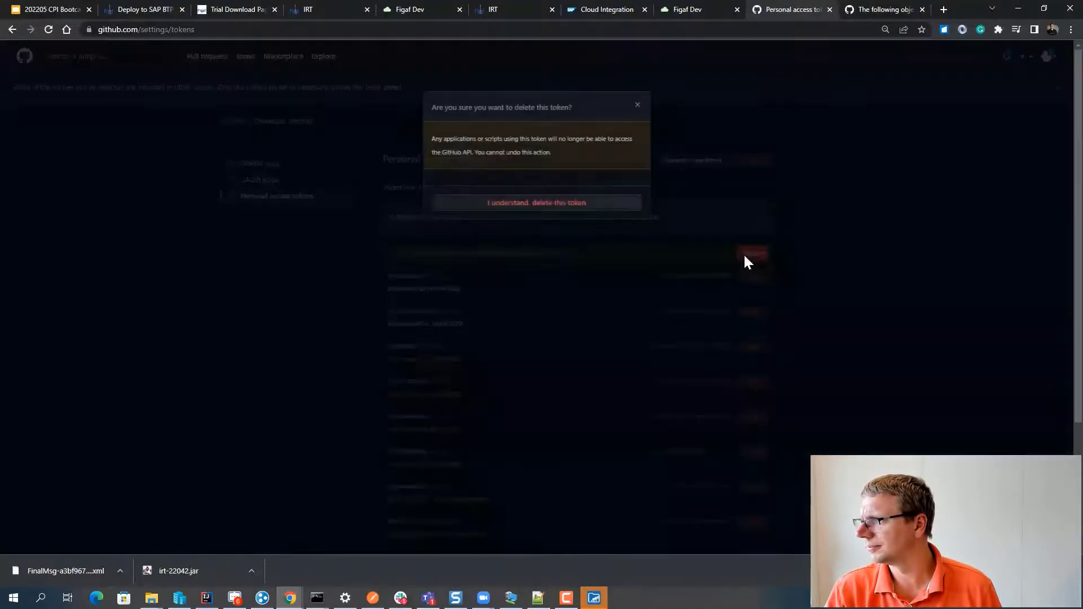
pyautogui.click(550, 203)
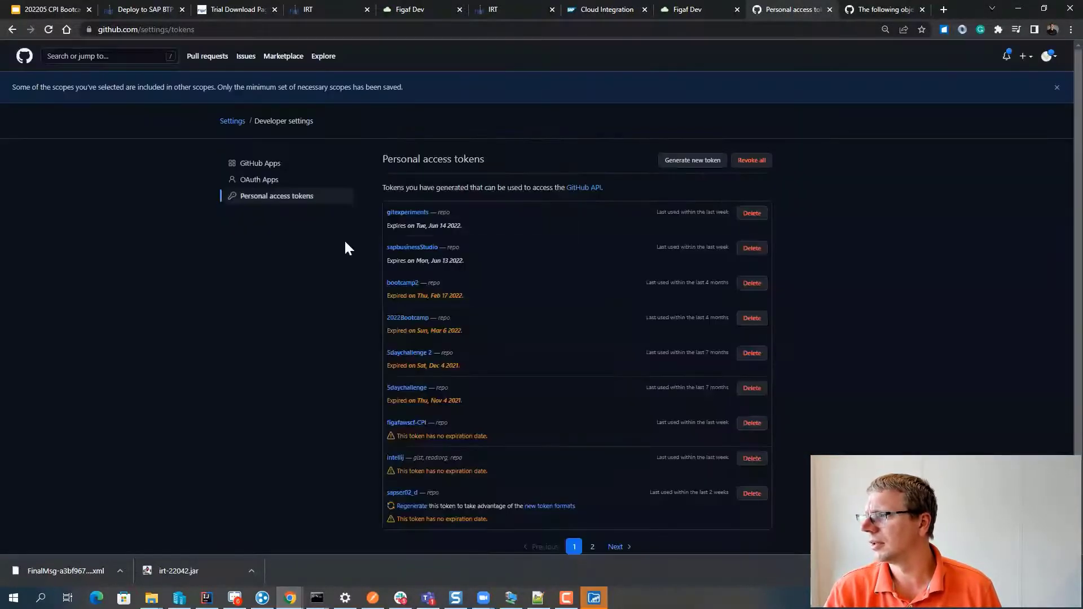
pyautogui.click(311, 10)
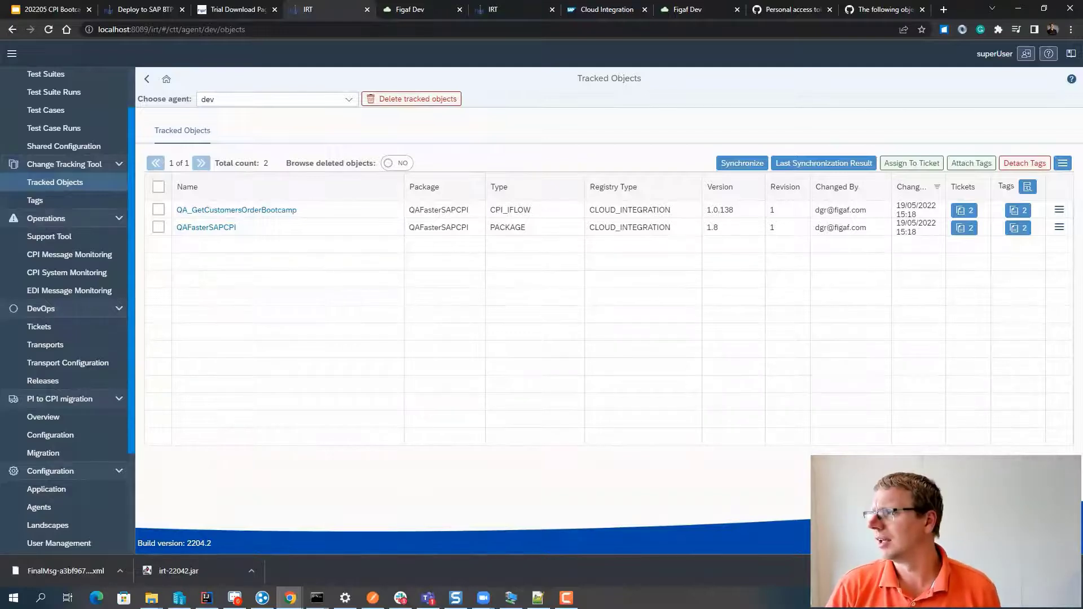
pyautogui.click(760, 11)
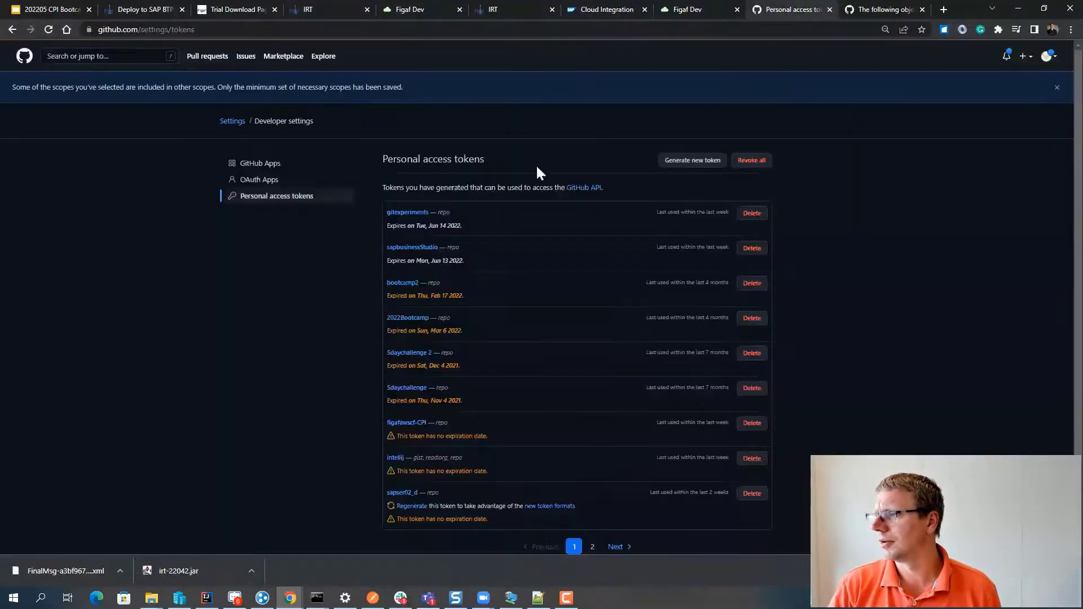
pyautogui.click(860, 12)
pyautogui.scroll(5, 169, 135)
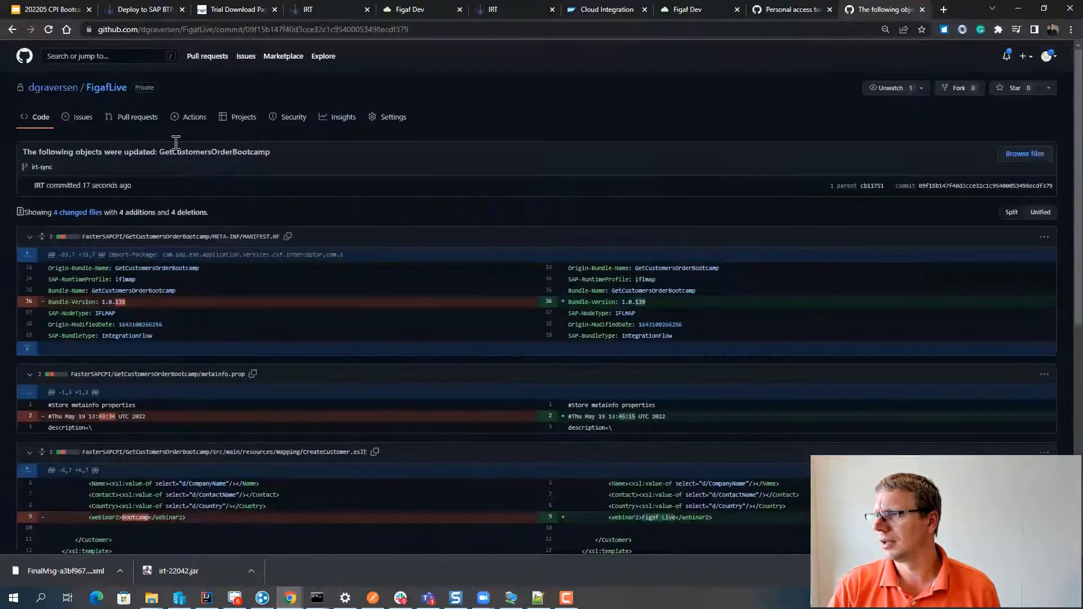
# - Return to the FigafLive repository overview, where irt-sync now shows 3 commits
pyautogui.click(100, 89)
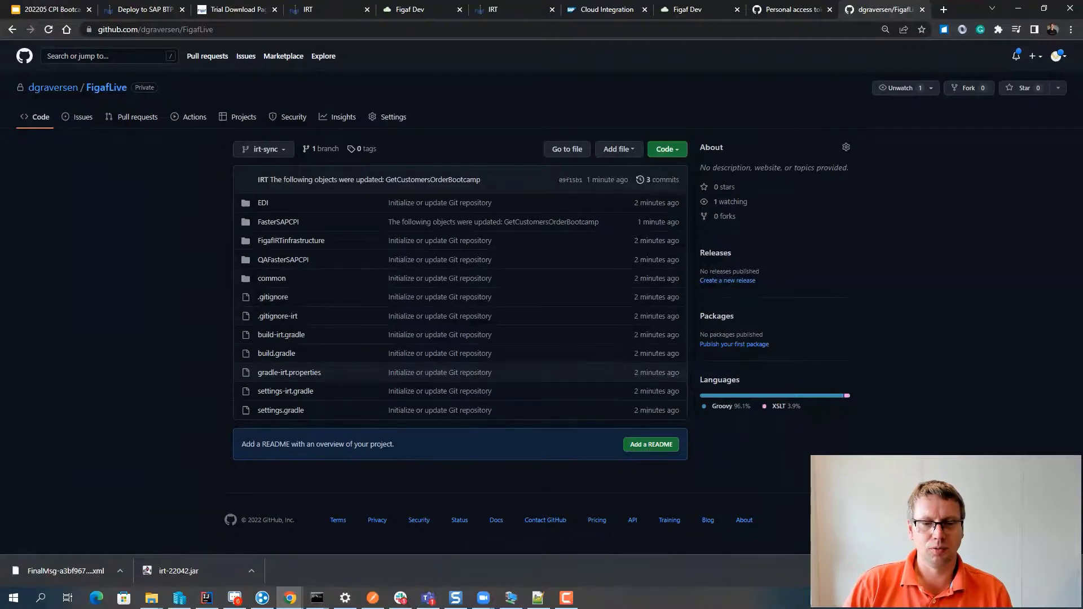
pyautogui.press('F10')
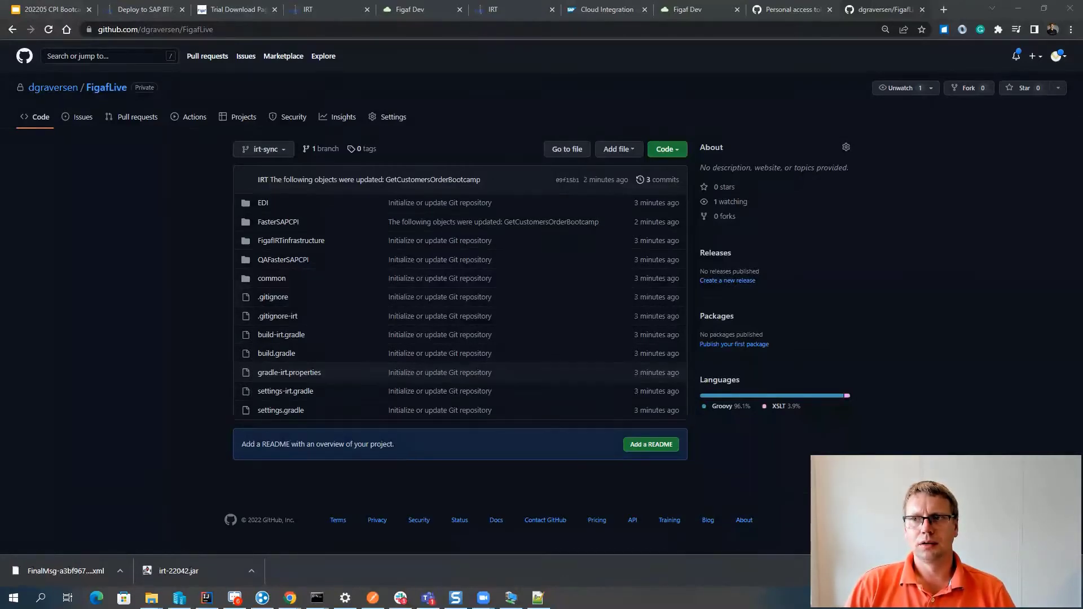
pyautogui.hotkey('alt', 'Tab')
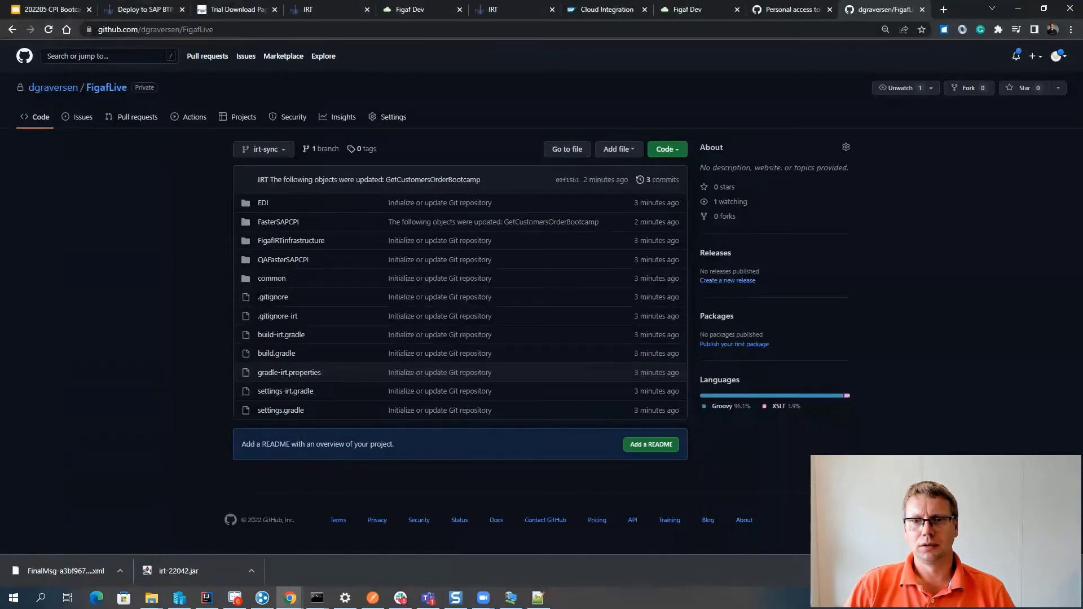